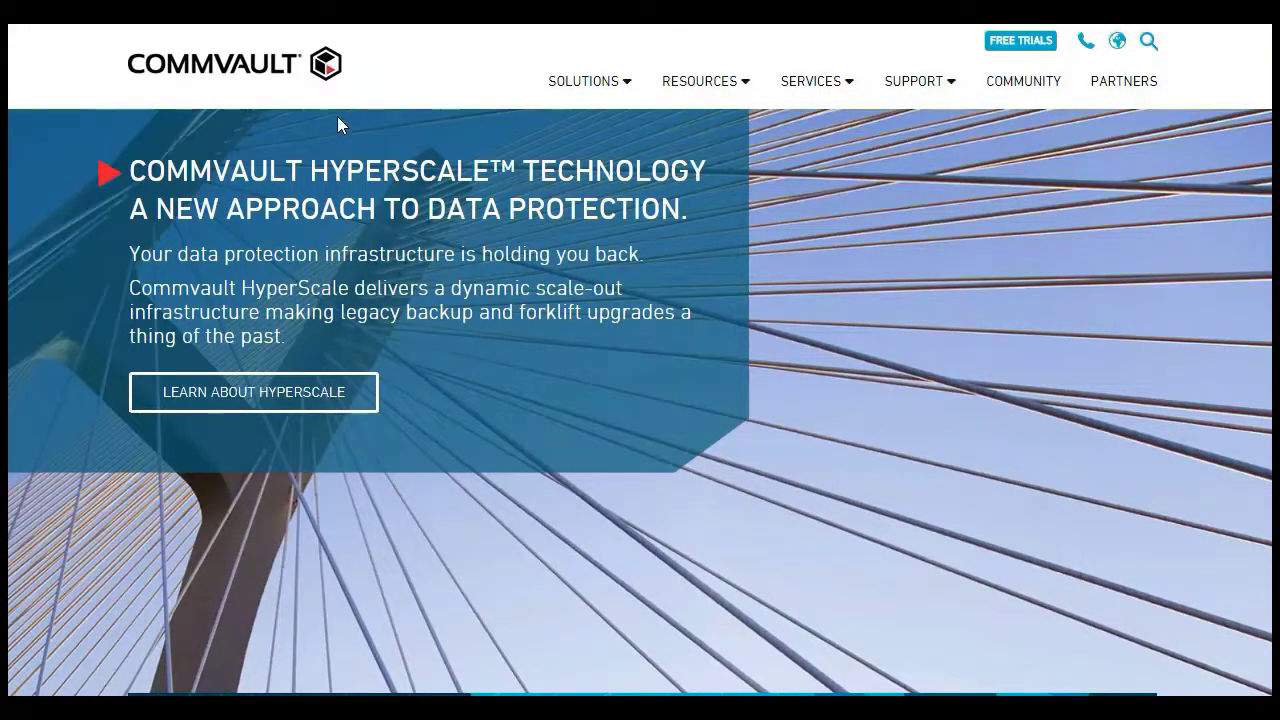
# Request the free Commvault software trial by accepting the Terms and Conditions and submitting the completed form
pyautogui.click(1016, 44)
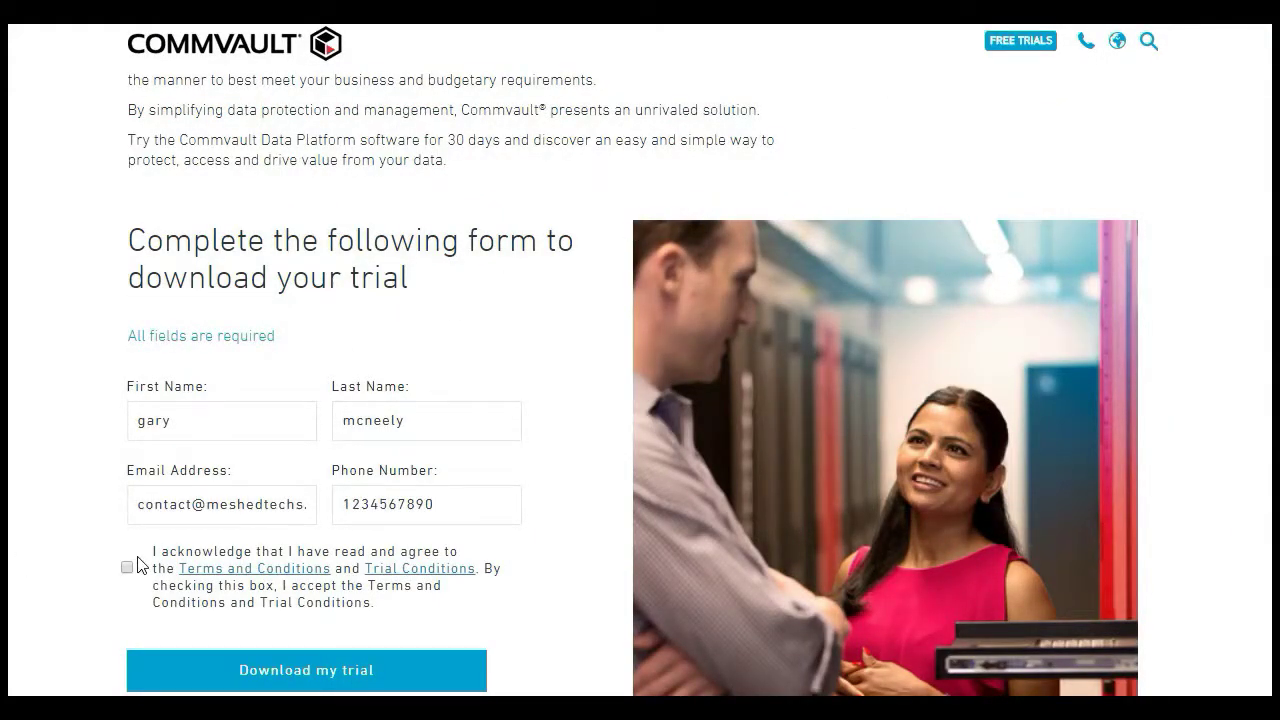
pyautogui.hotkey('shift', 'Tab')
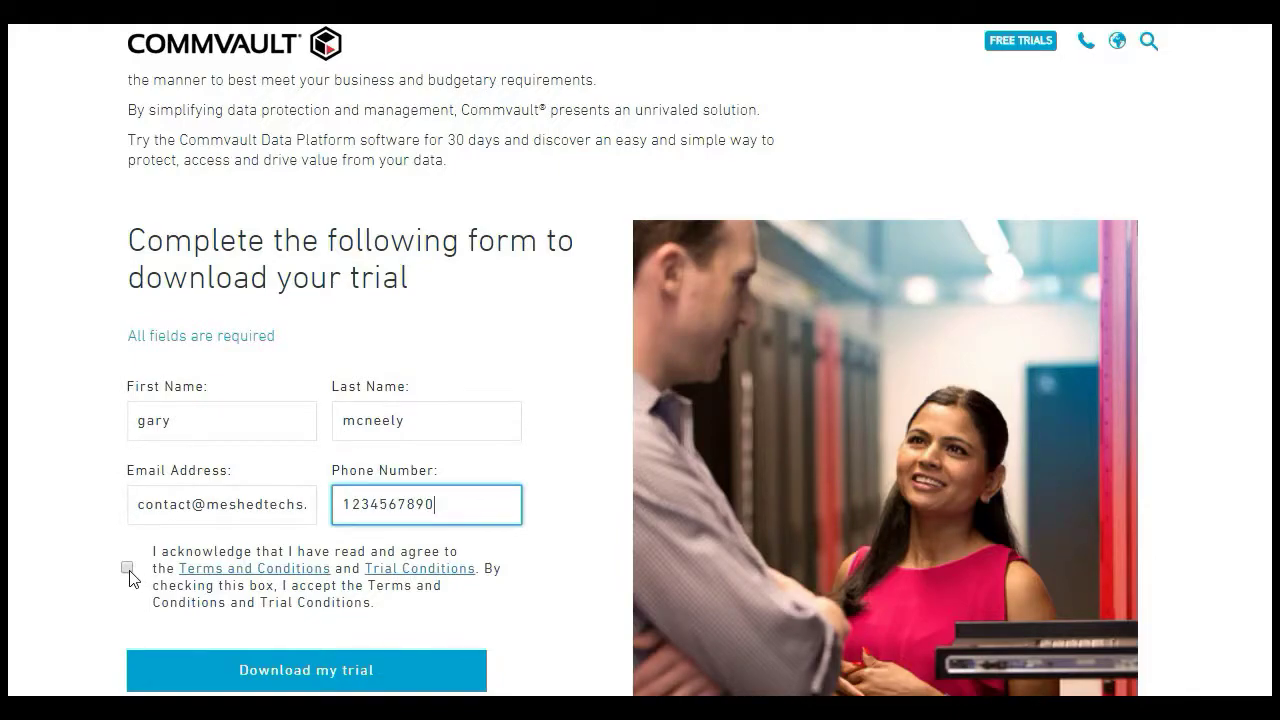
pyautogui.click(128, 568)
pyautogui.click(314, 675)
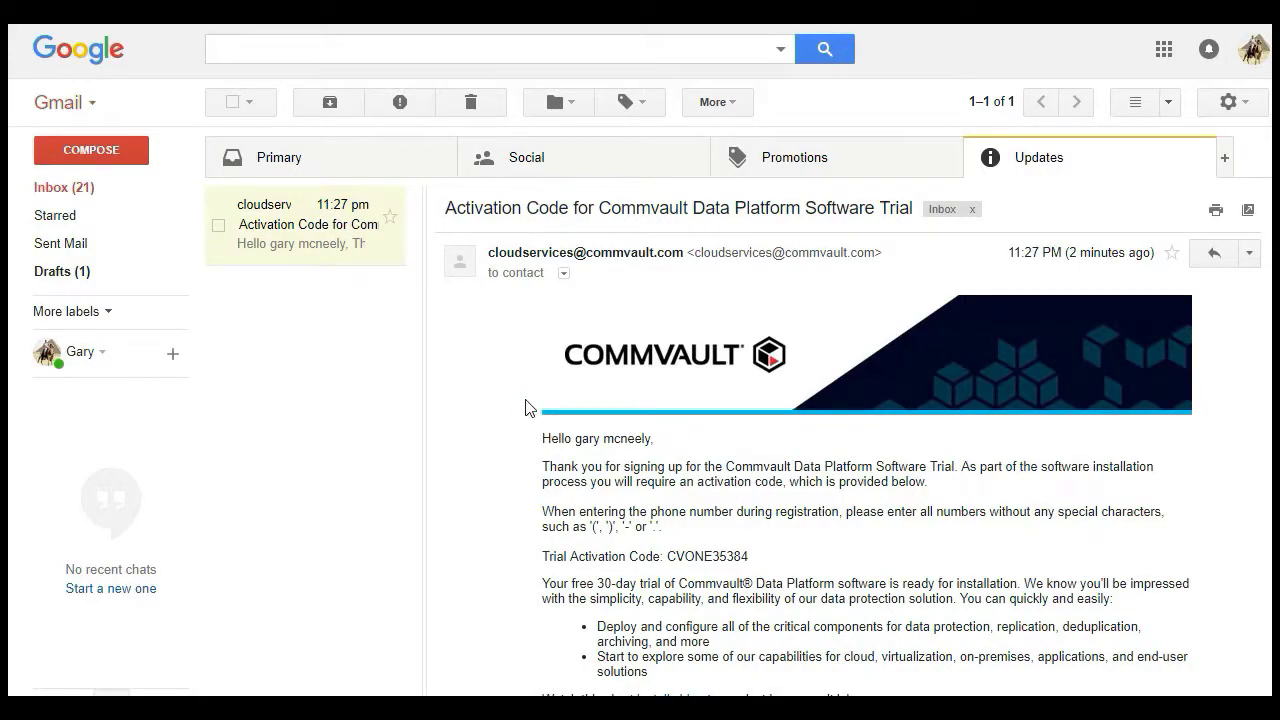
# Read the Commvault trial email, locating the activation code and the installation information
pyautogui.scroll(-1, 744, 508)
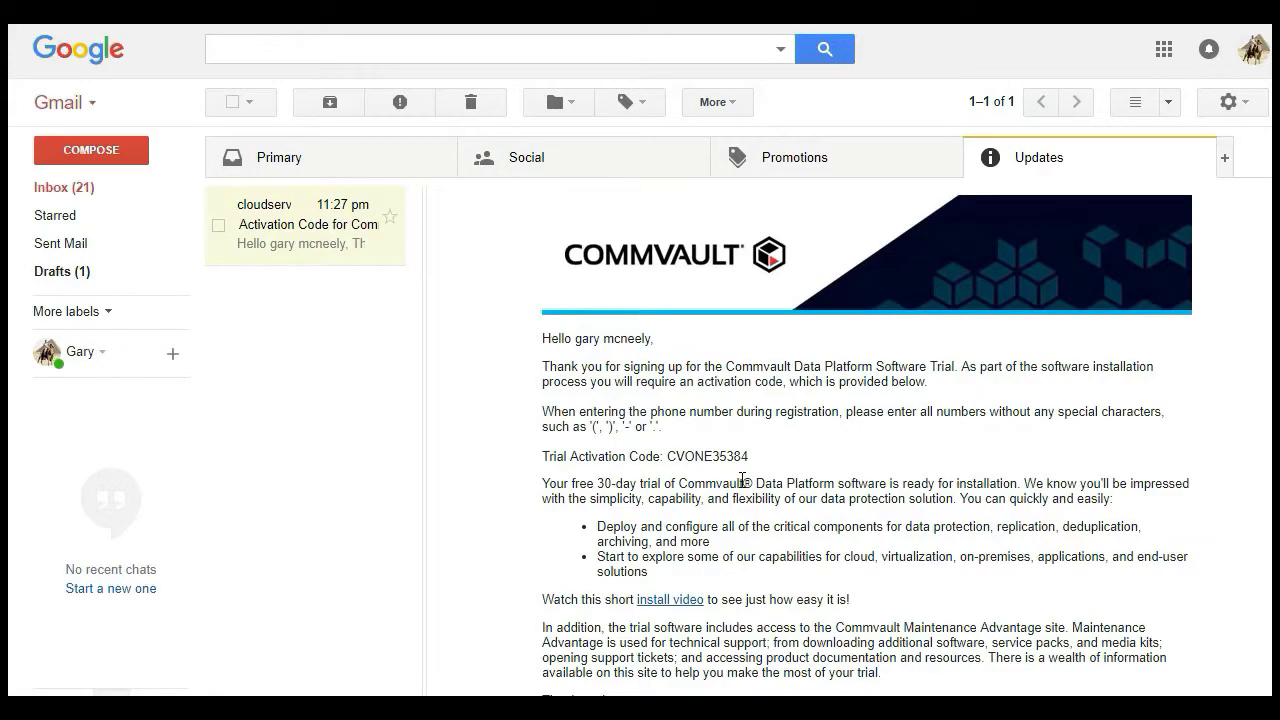
pyautogui.scroll(-2, 663, 480)
pyautogui.scroll(-1, 725, 480)
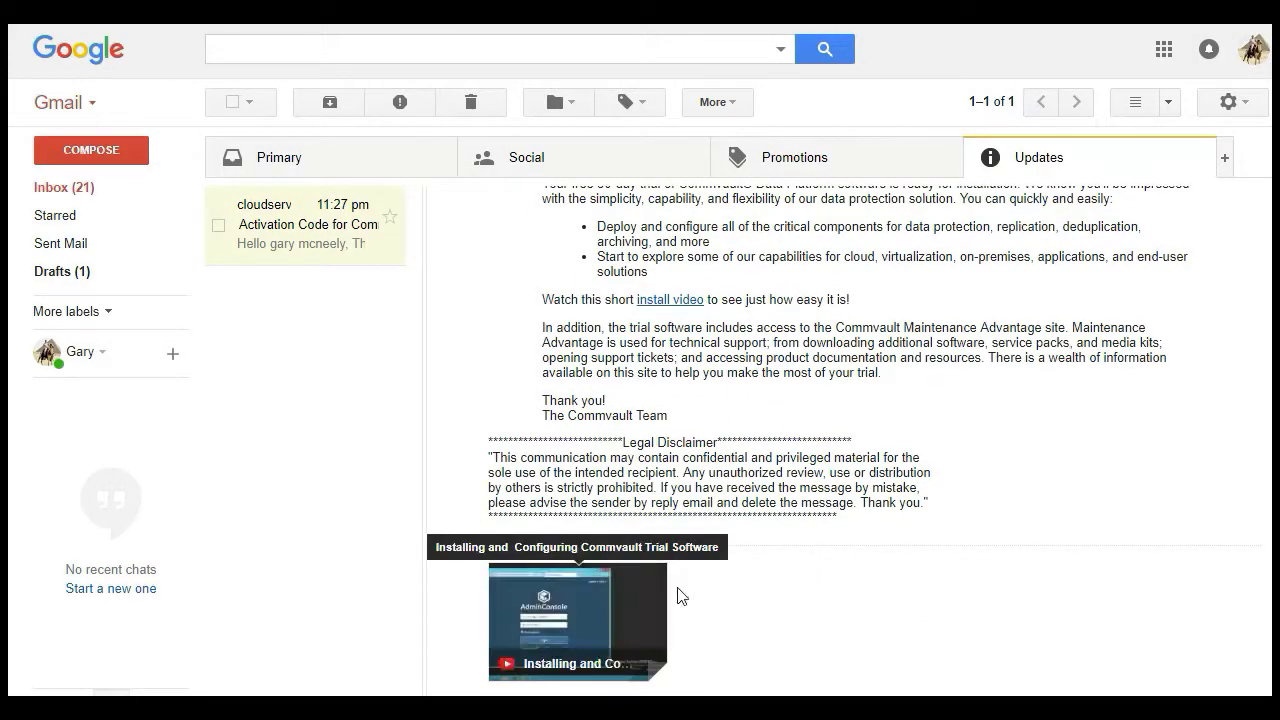
pyautogui.scroll(1, 800, 550)
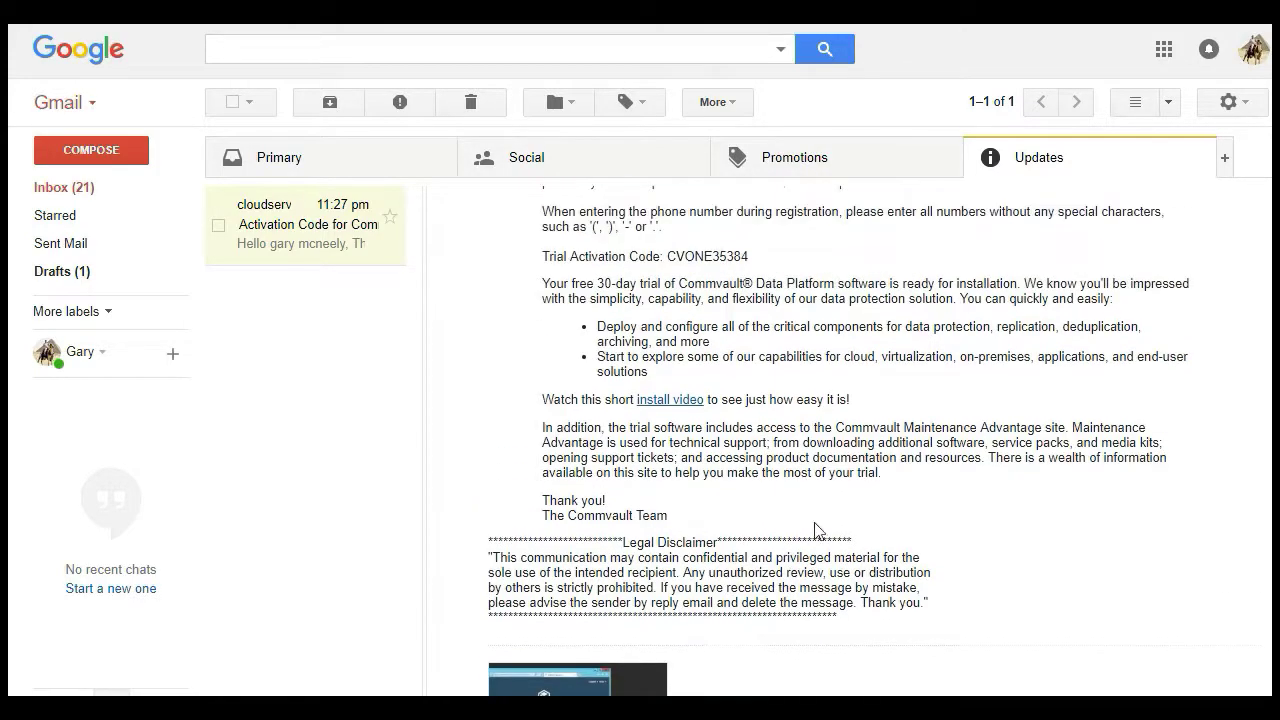
pyautogui.scroll(2, 817, 493)
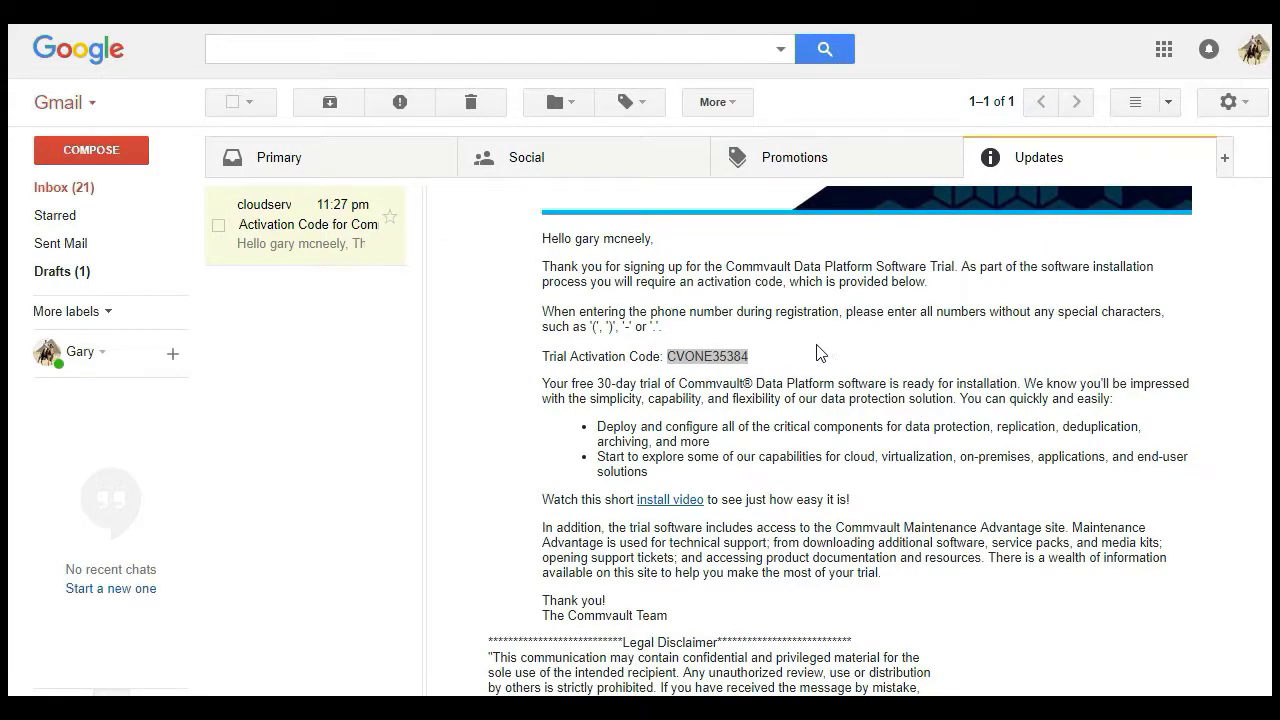
pyautogui.click(791, 356)
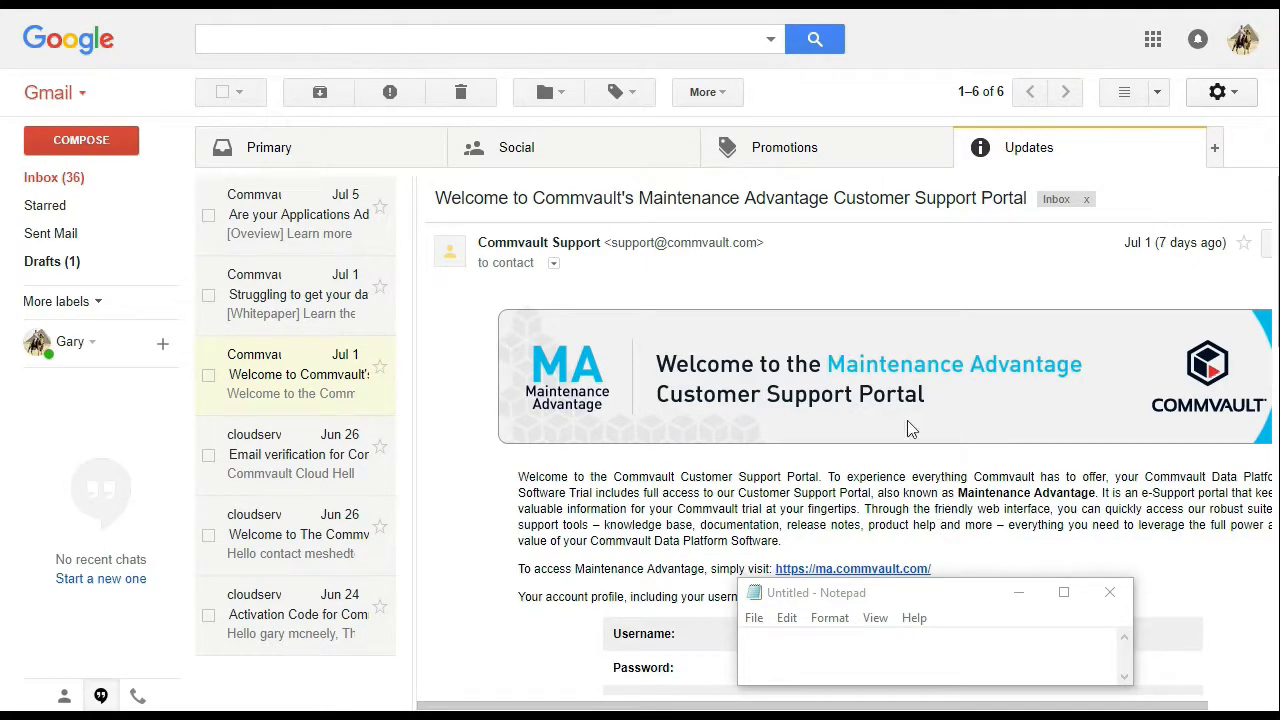
# Open the Commvault welcome email and enter the account password in the WebConsole login form
pyautogui.click(300, 534)
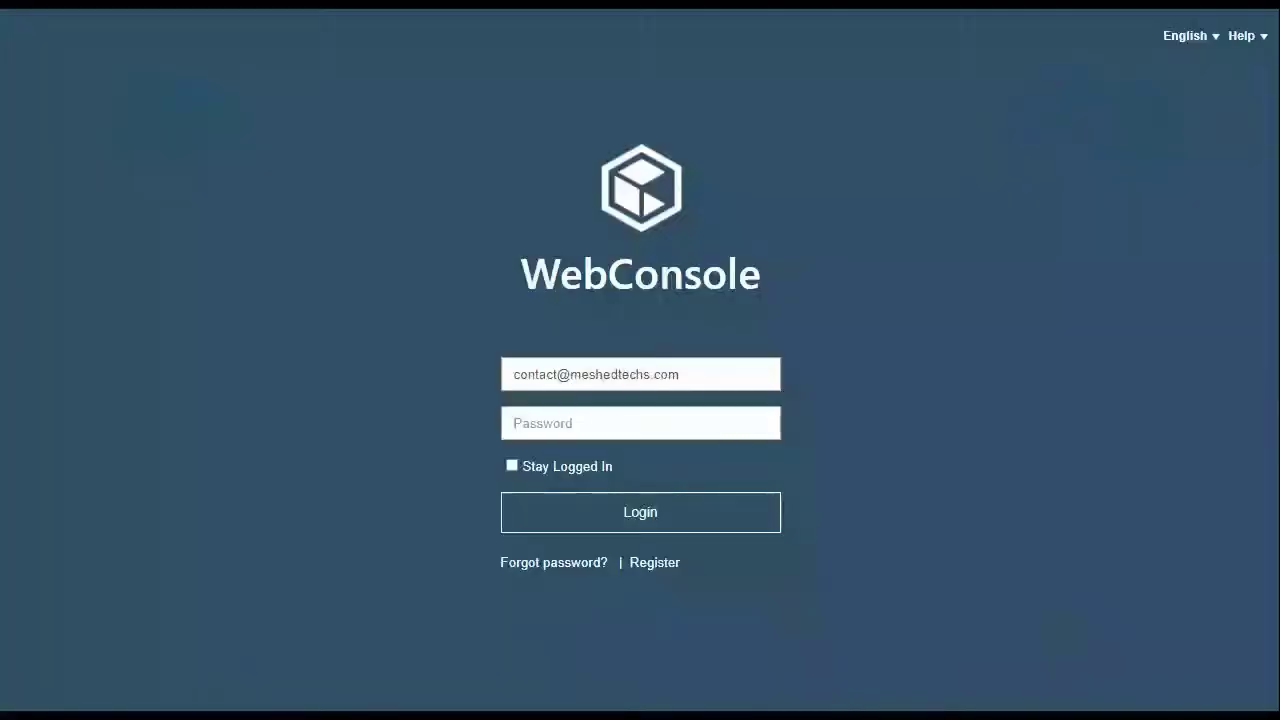
pyautogui.hotkey('ctrl', 'v')
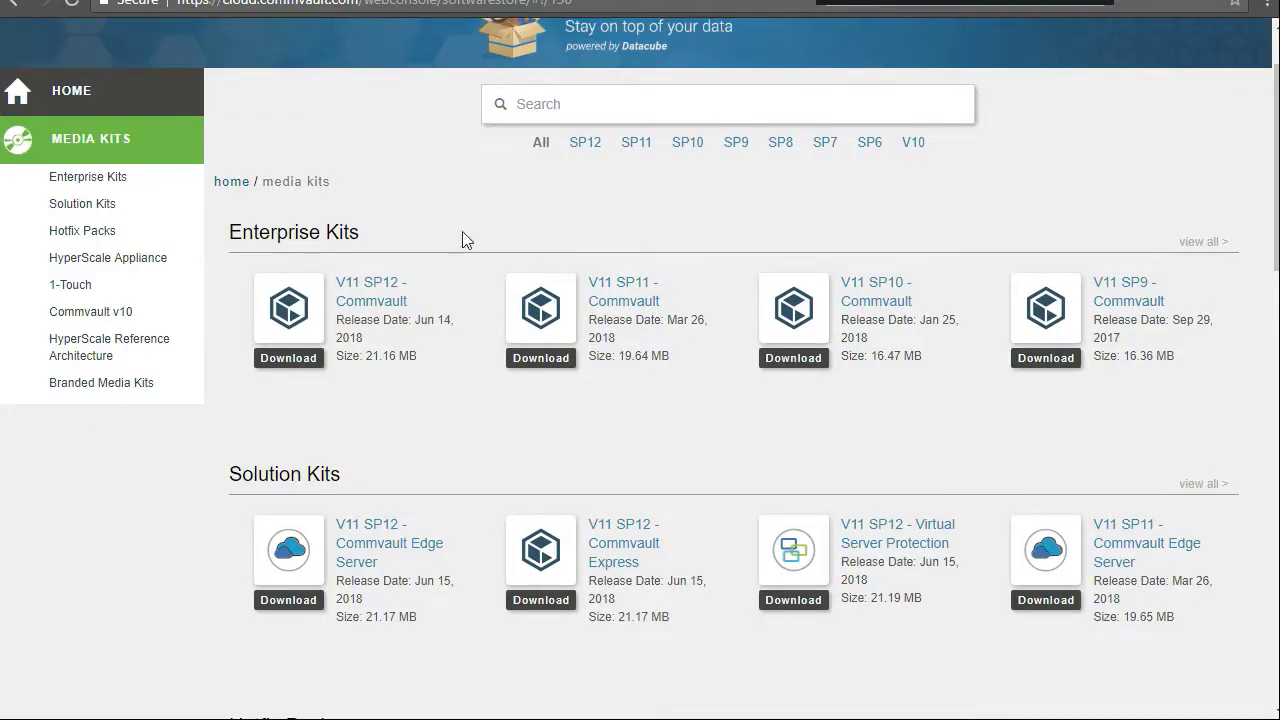
# Open the V10 Service Pack SP15 package details from the Commvault v10 media kits in a new browser tab
pyautogui.scroll(-5, 366, 286)
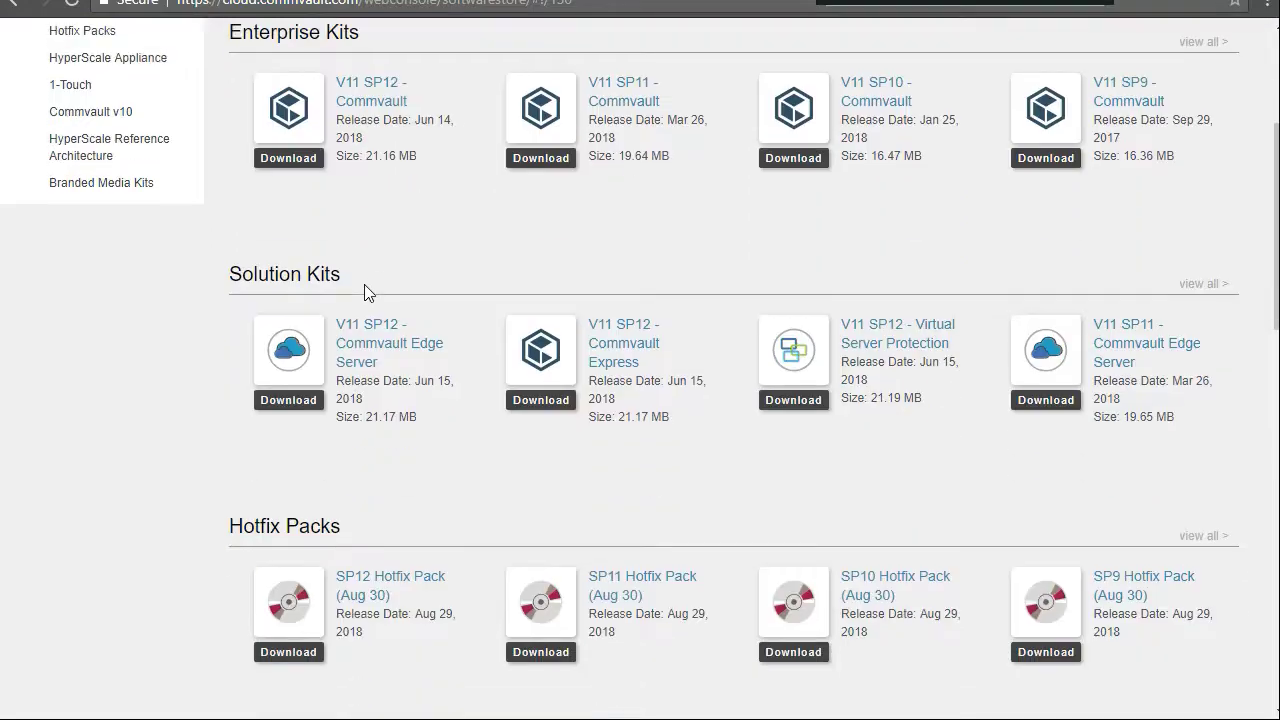
pyautogui.scroll(-2, 350, 296)
pyautogui.scroll(-2, 366, 183)
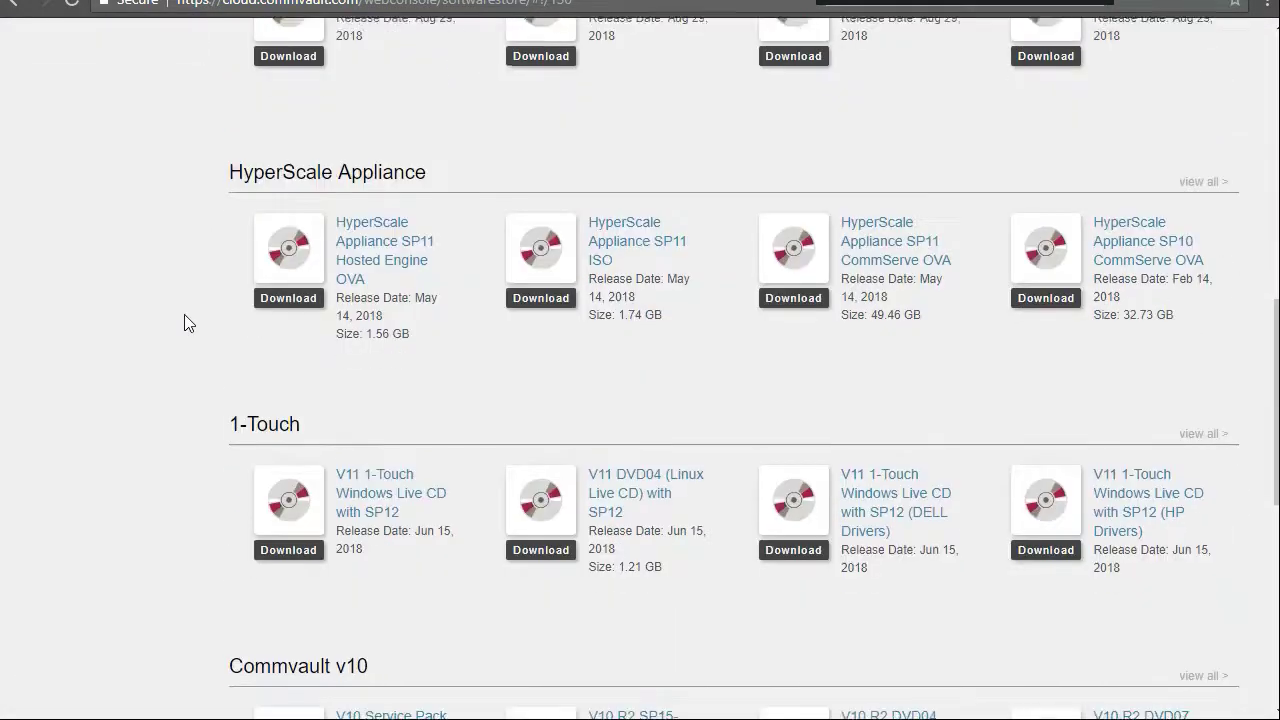
pyautogui.scroll(-1, 203, 311)
pyautogui.scroll(-2, 211, 334)
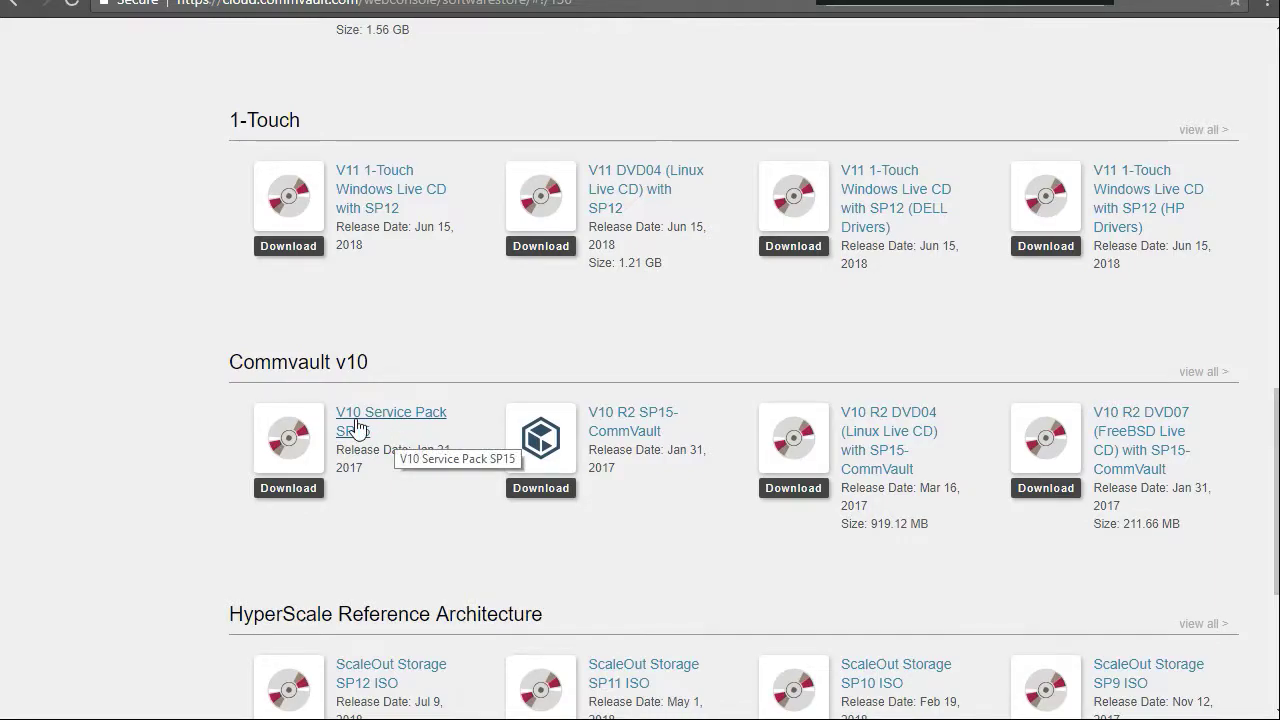
pyautogui.scroll(-1, 200, 405)
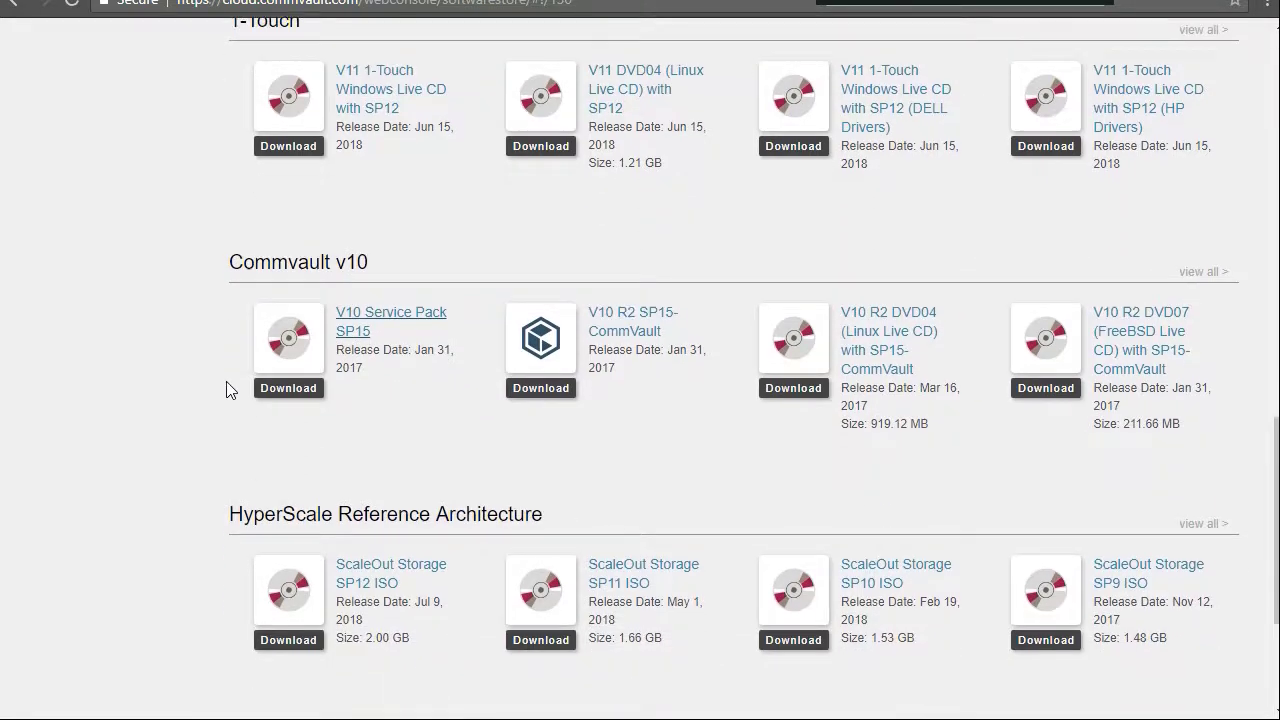
pyautogui.rightClick(390, 316)
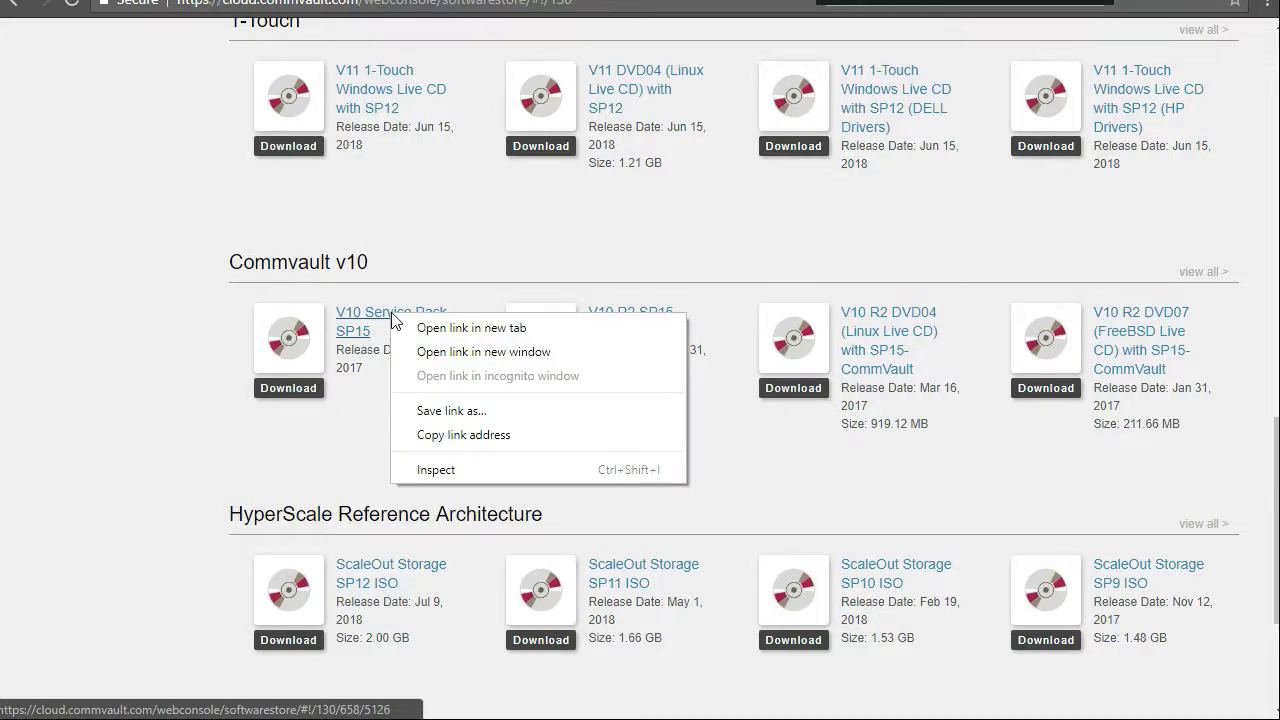
pyautogui.click(416, 327)
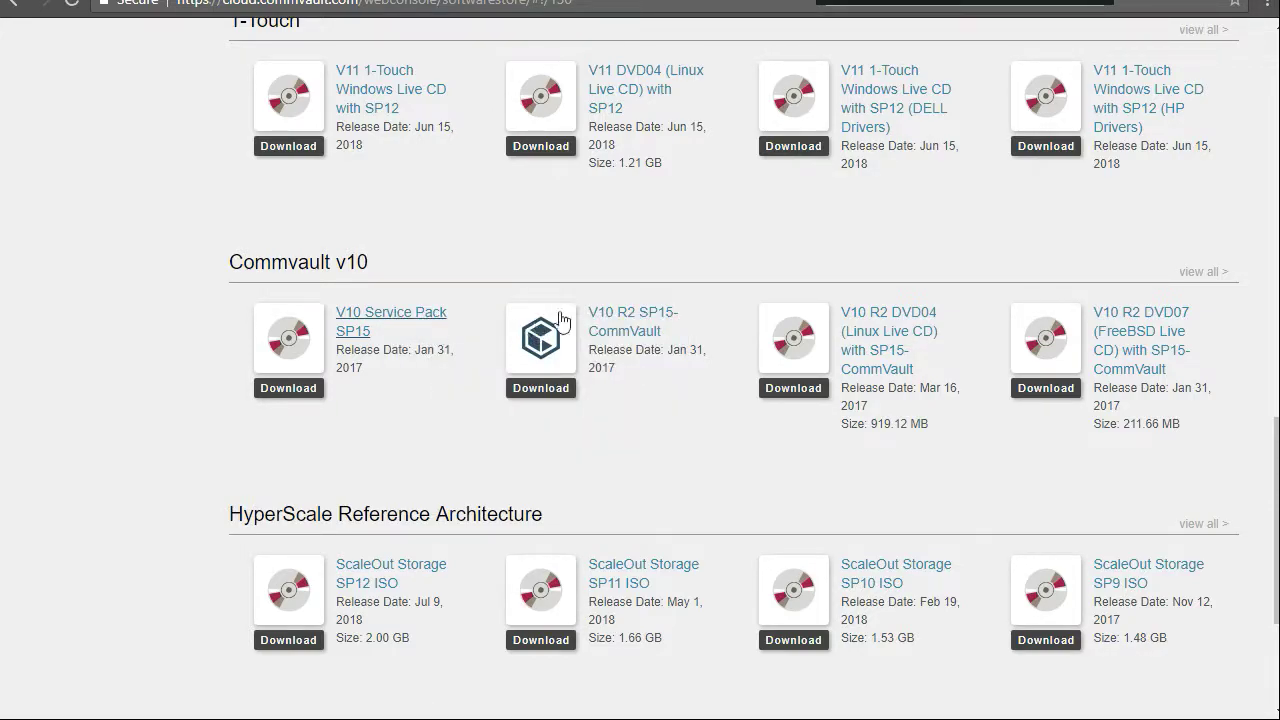
pyautogui.click(612, 0)
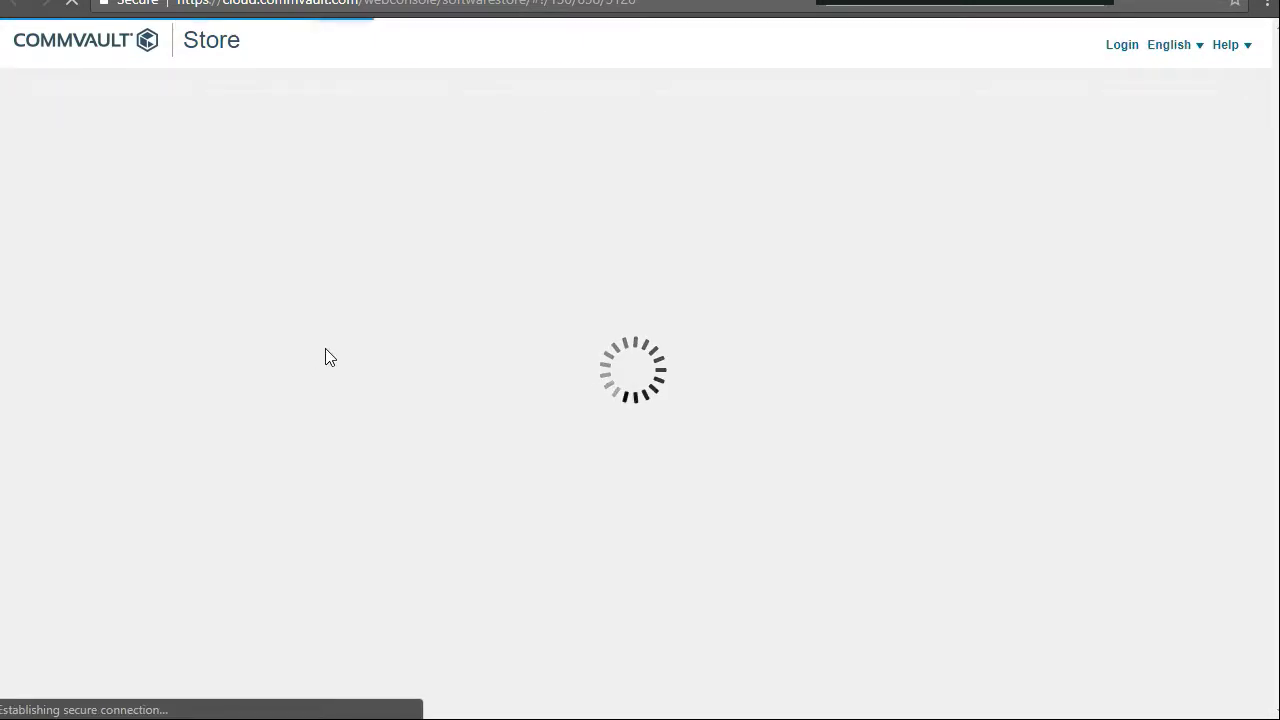
# Download the Windows-x64 and Linux-x8664 packages of V10 Service Pack SP15
pyautogui.scroll(-1, 357, 354)
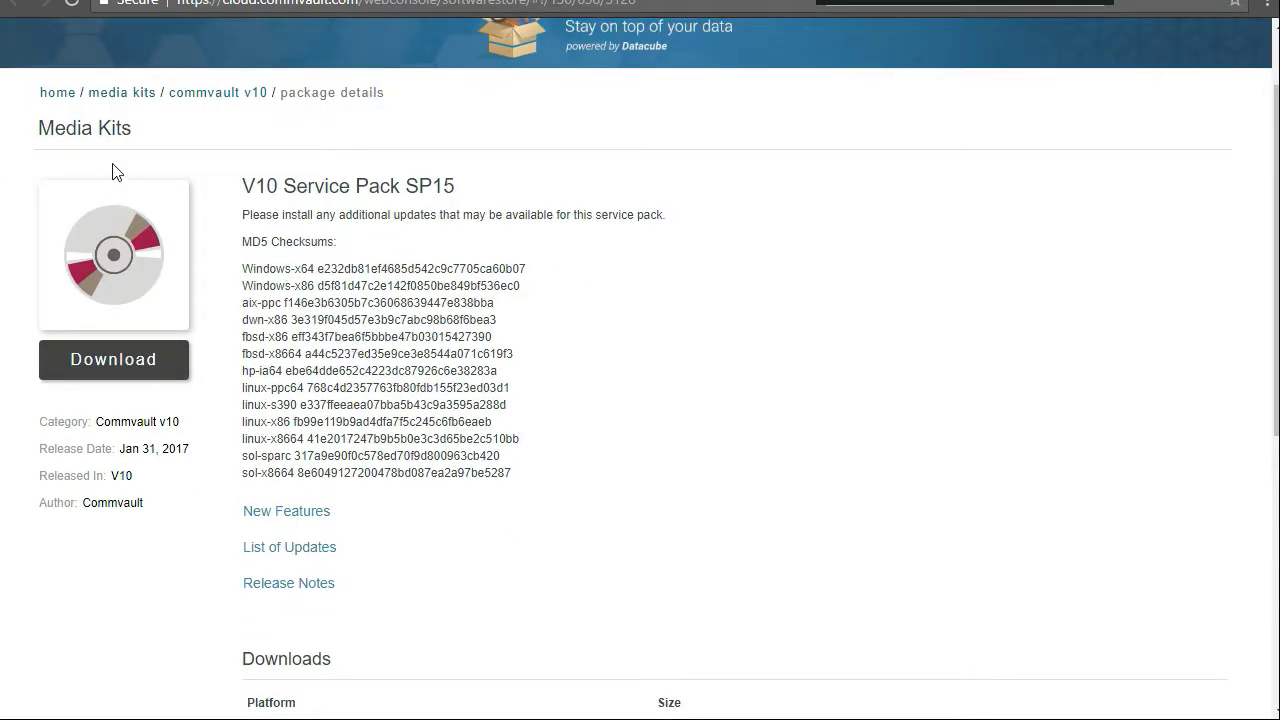
pyautogui.scroll(-1, 549, 298)
pyautogui.scroll(-3, 240, 335)
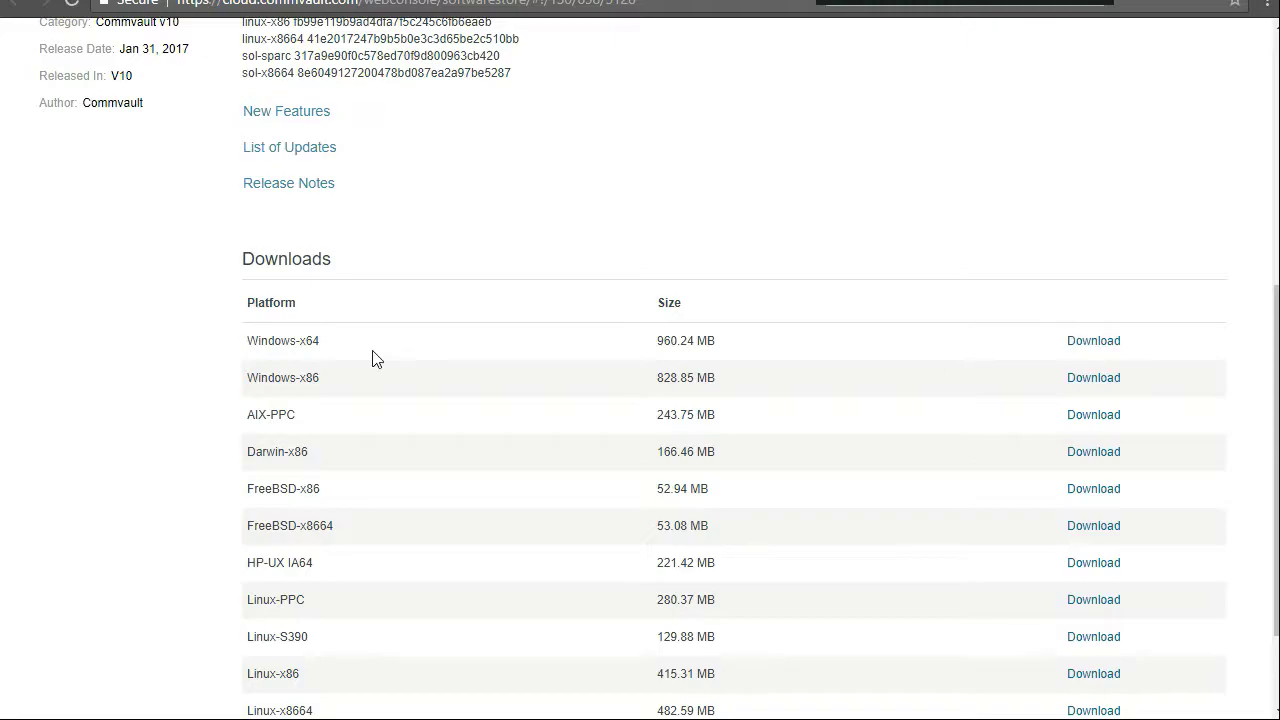
pyautogui.click(1094, 342)
pyautogui.scroll(-2, 787, 445)
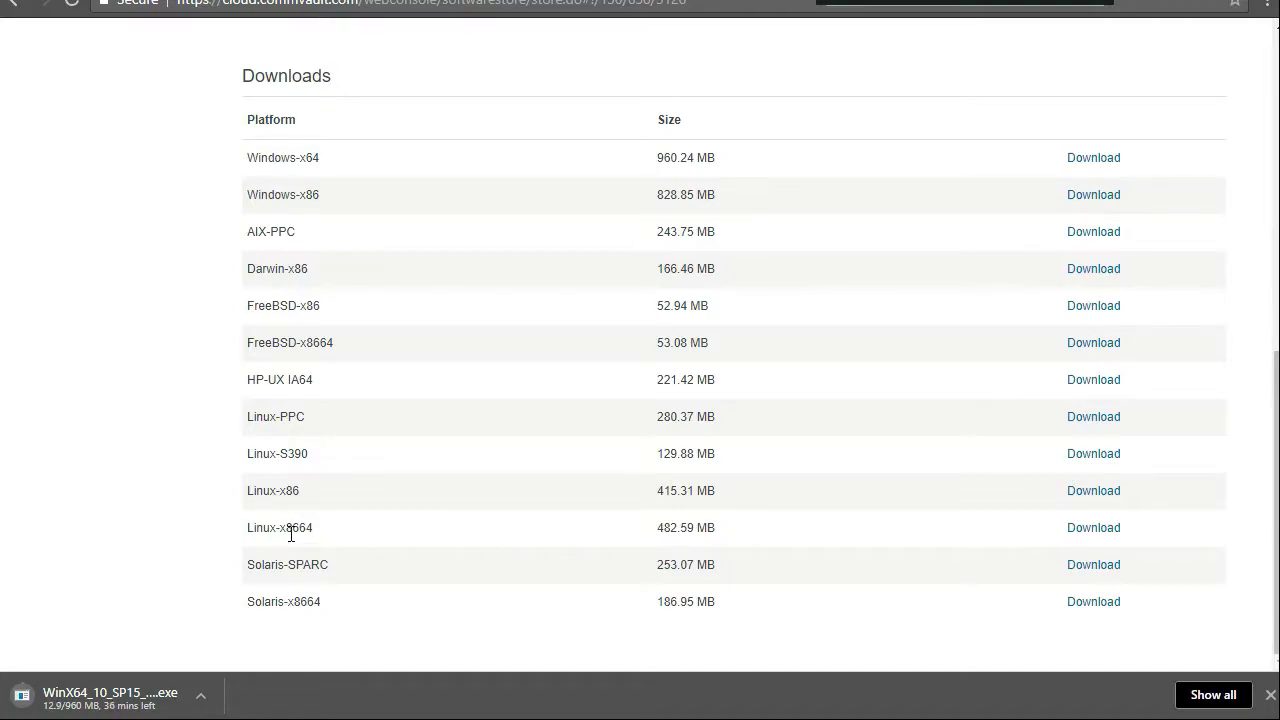
pyautogui.click(1093, 530)
# Examine the full list of platform downloads offered for V10 Service Pack SP15 and close it
pyautogui.scroll(5, 803, 106)
pyautogui.scroll(-1, 730, 347)
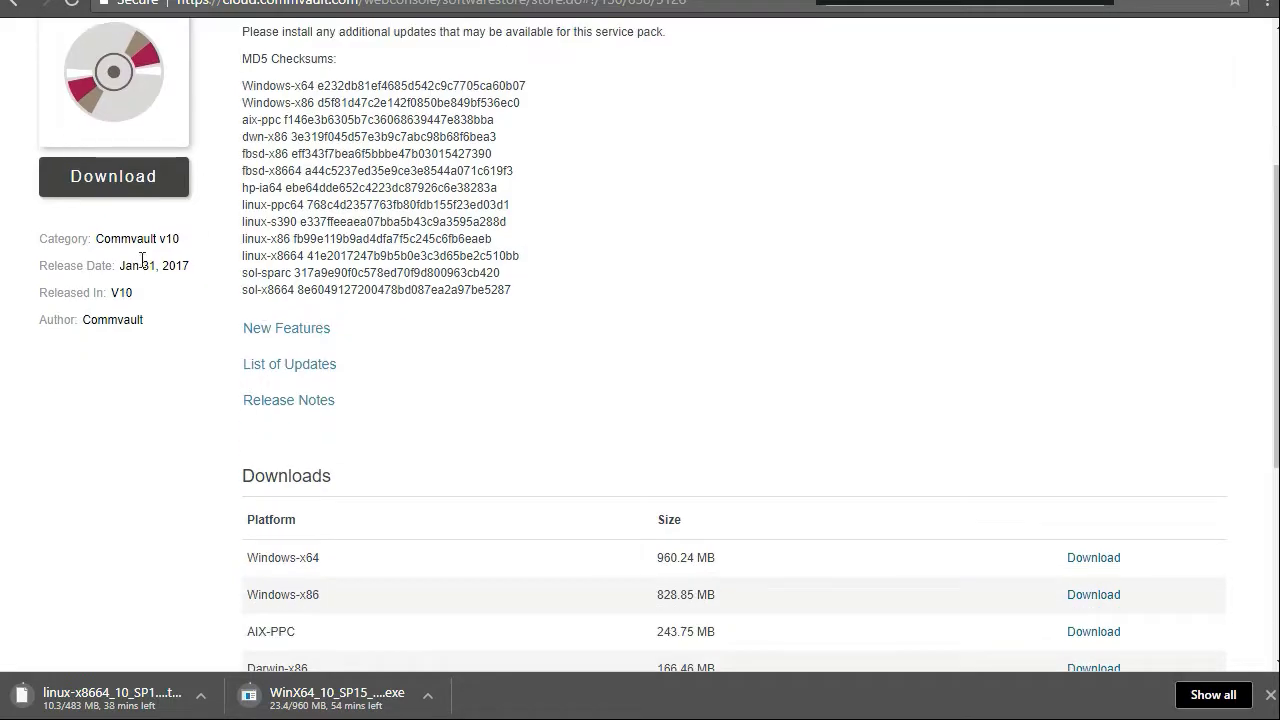
pyautogui.click(163, 176)
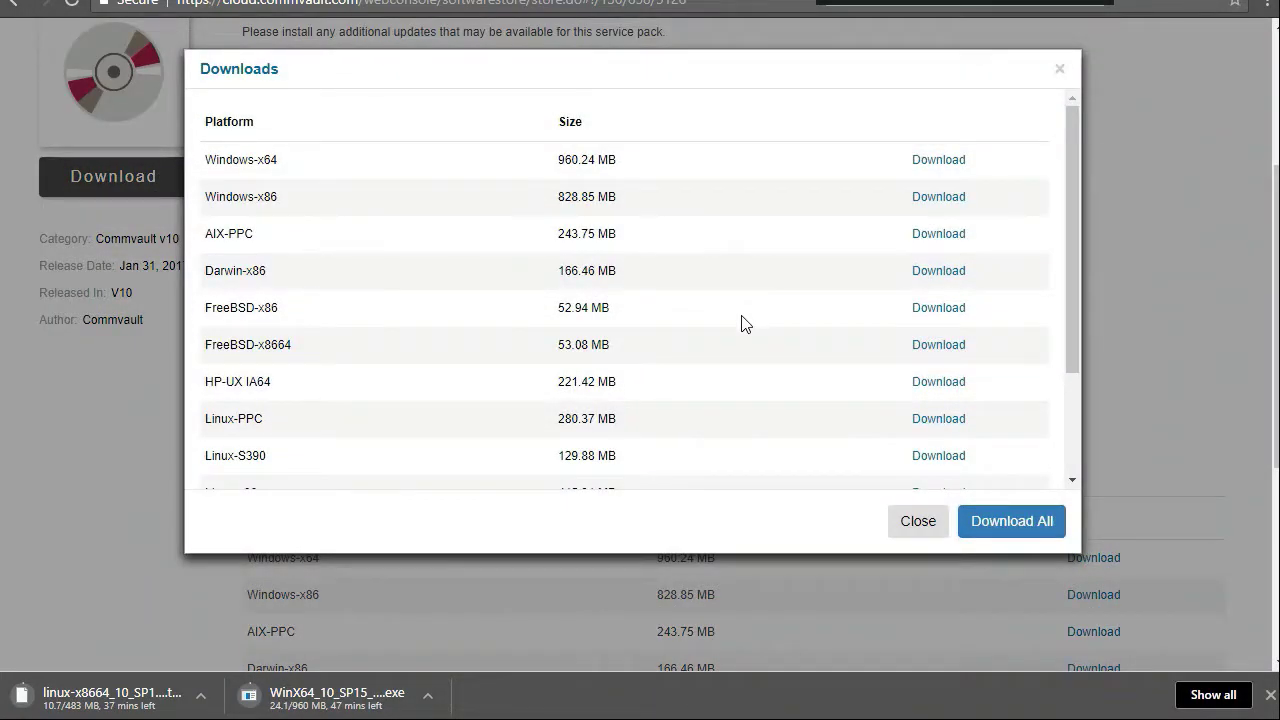
pyautogui.scroll(-3, 740, 323)
pyautogui.scroll(3, 743, 399)
pyautogui.scroll(-3, 680, 384)
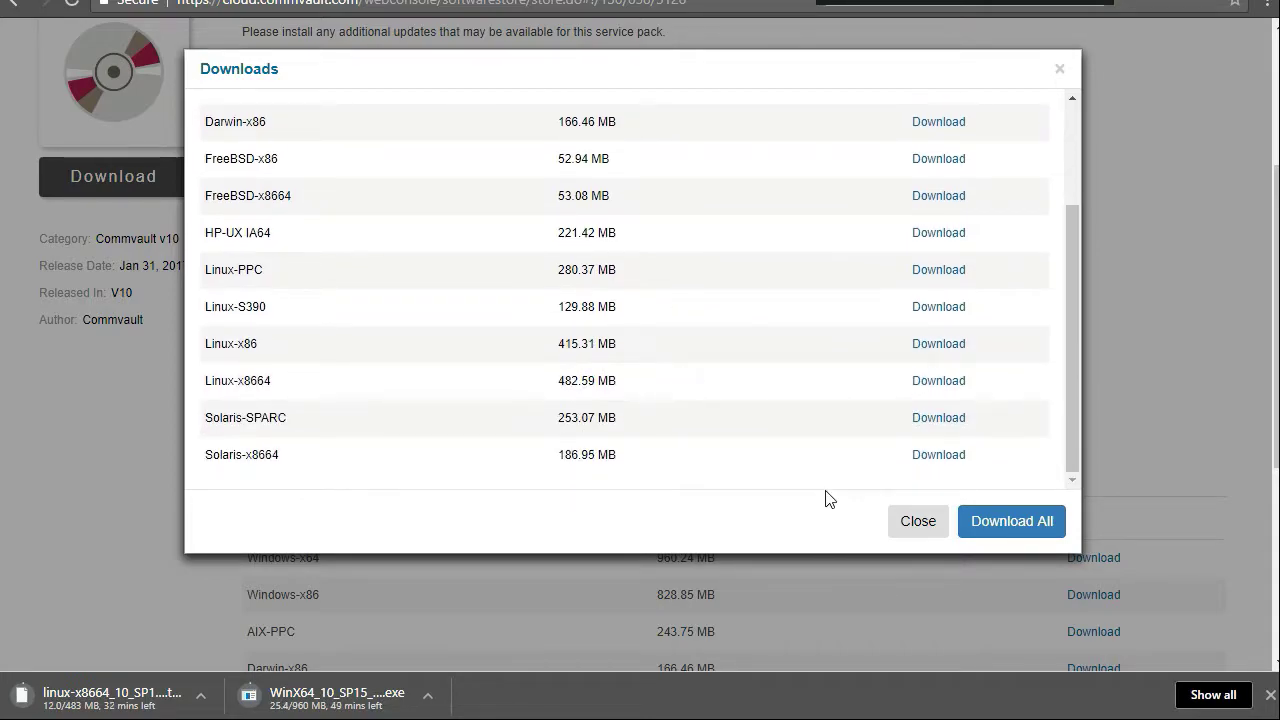
pyautogui.click(900, 521)
pyautogui.scroll(-2, 489, 283)
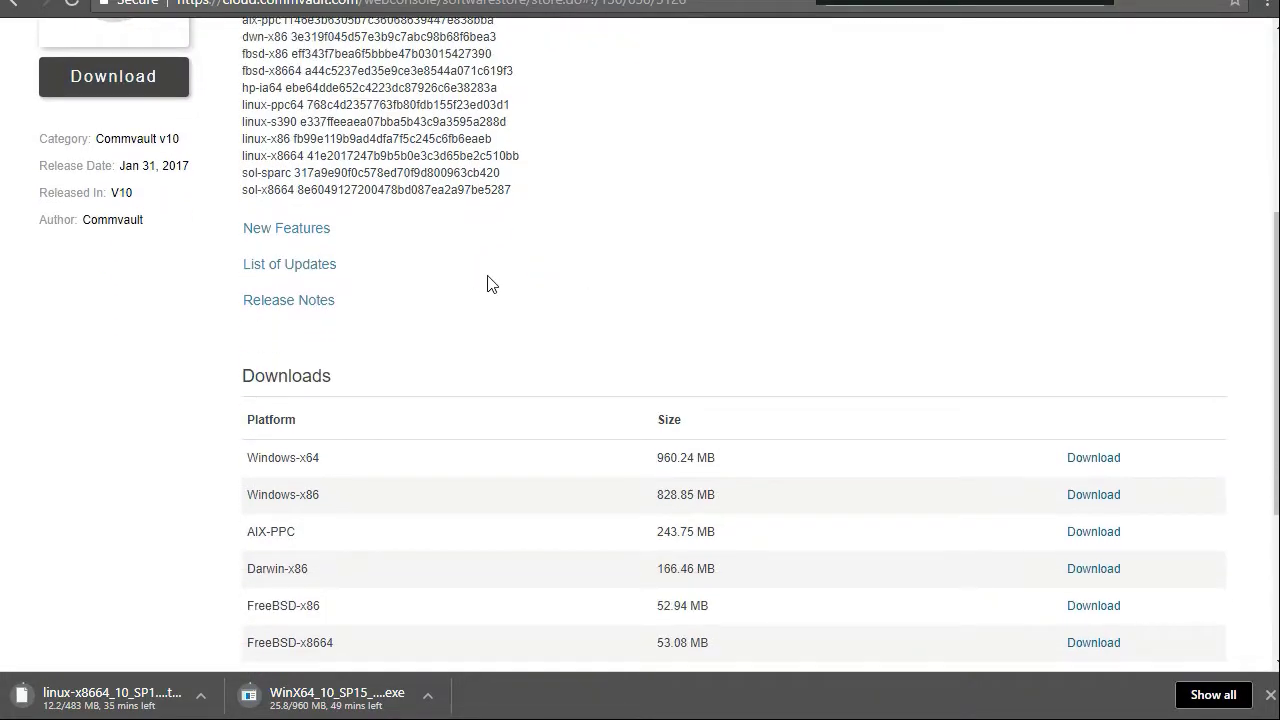
pyautogui.scroll(-3, 611, 294)
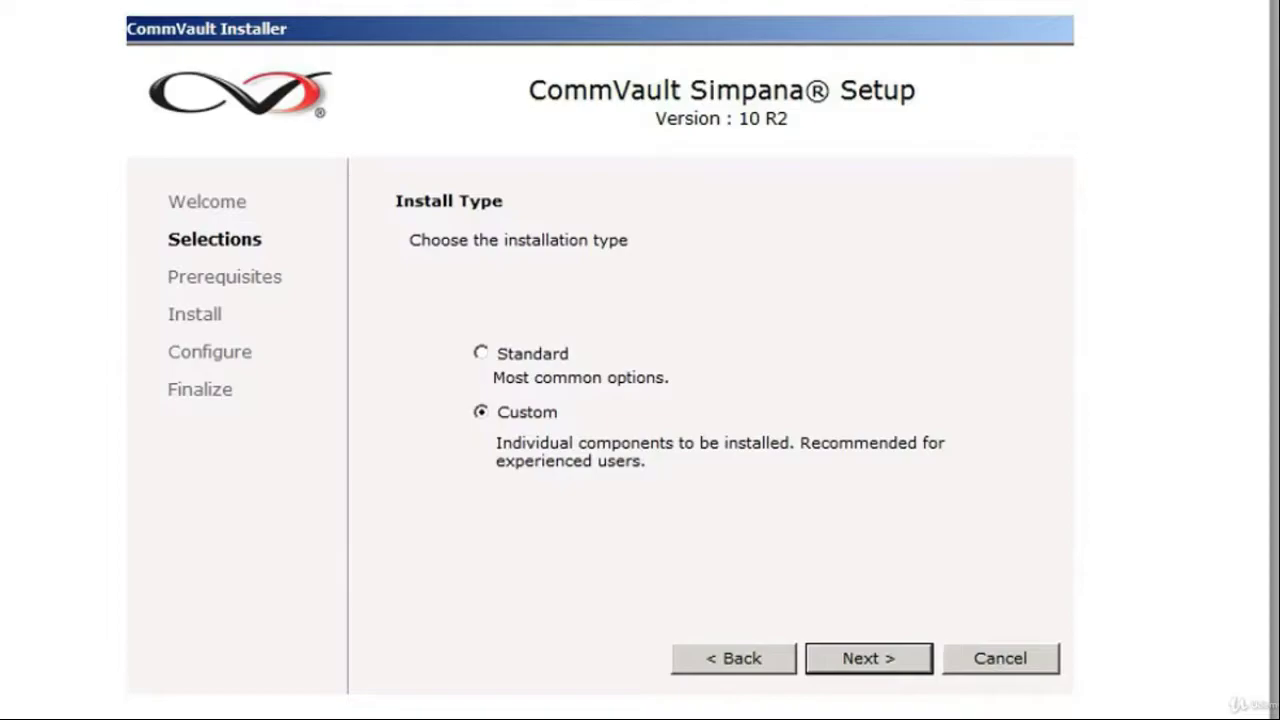
# Configure a Custom install with both database paths in C:\Program Files\Microsoft SQL Server and the program files in C:\Program Files\CommVault\Simpana
pyautogui.press('Return')
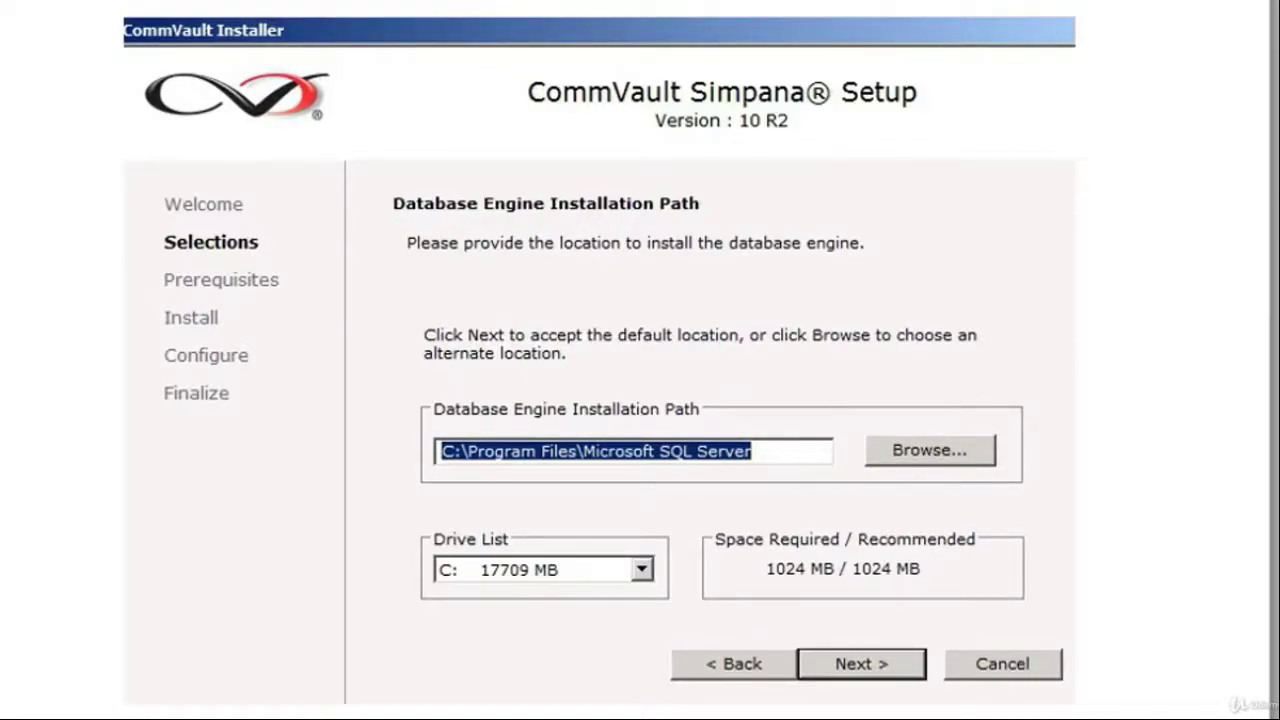
pyautogui.press('Return')
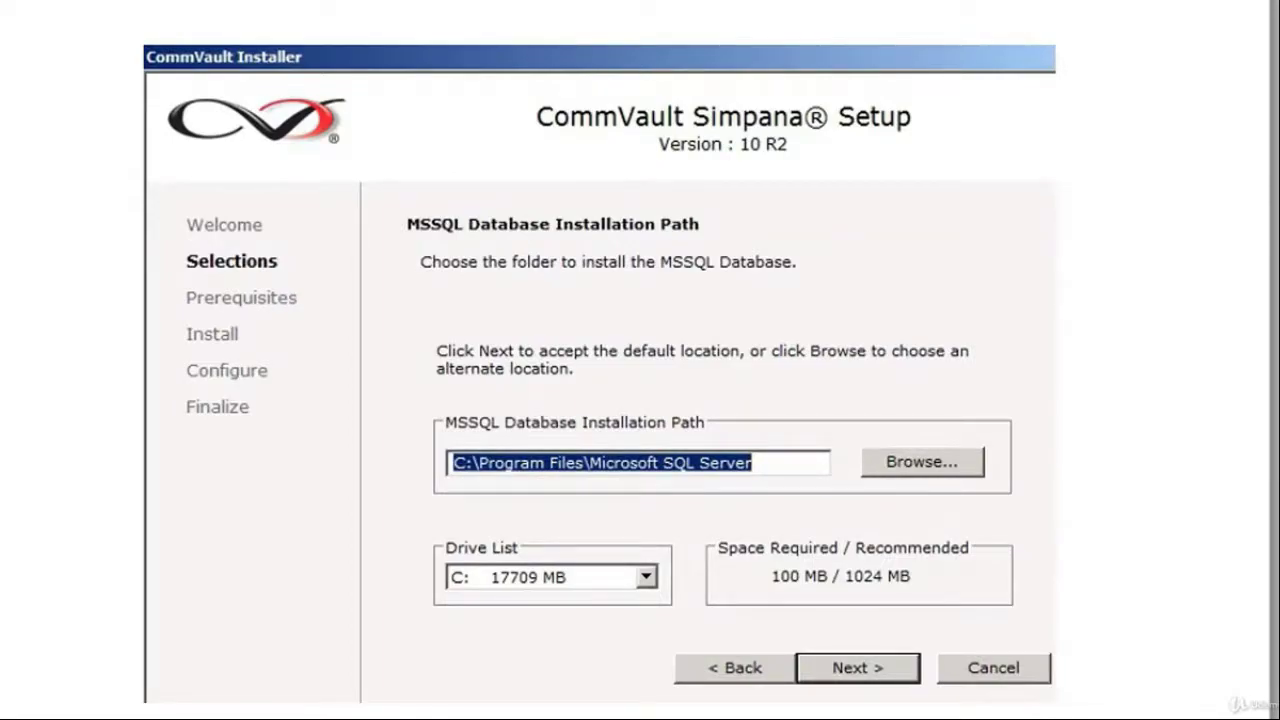
pyautogui.press('Return')
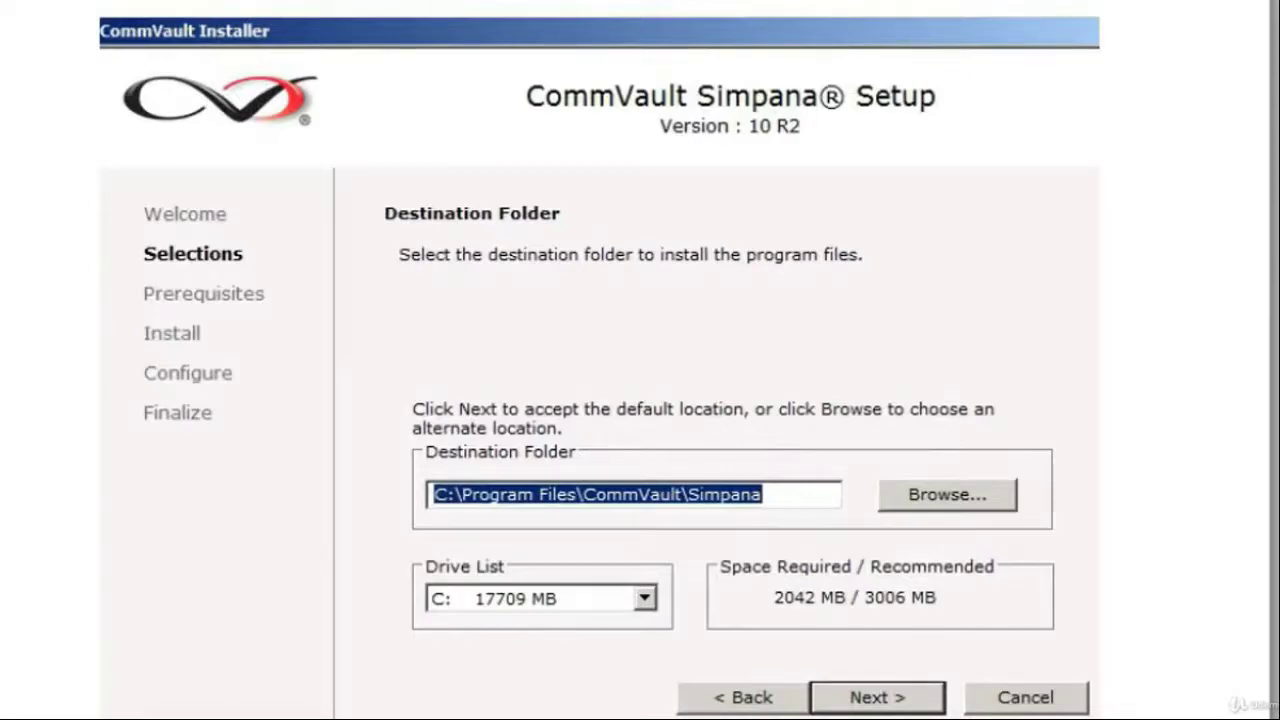
pyautogui.press('Return')
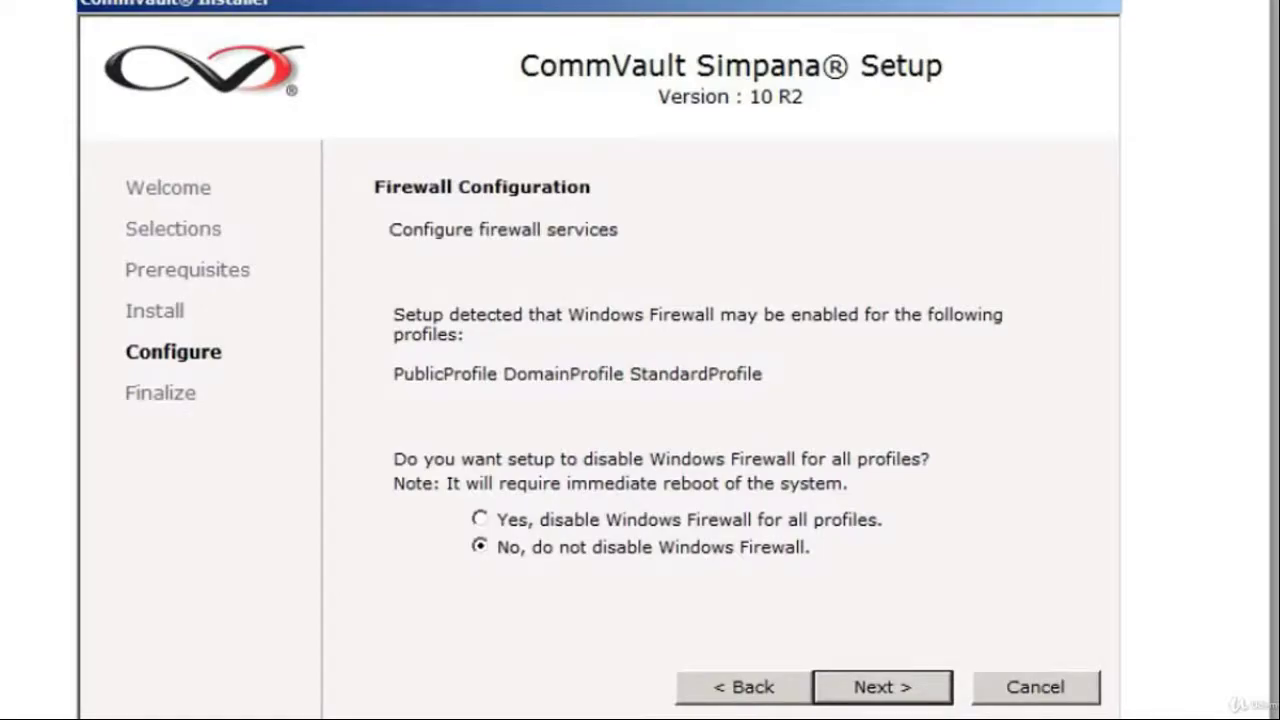
# Leave Windows Firewall enabled and add the programs to the Windows Firewall Exclusion List
pyautogui.press('Return')
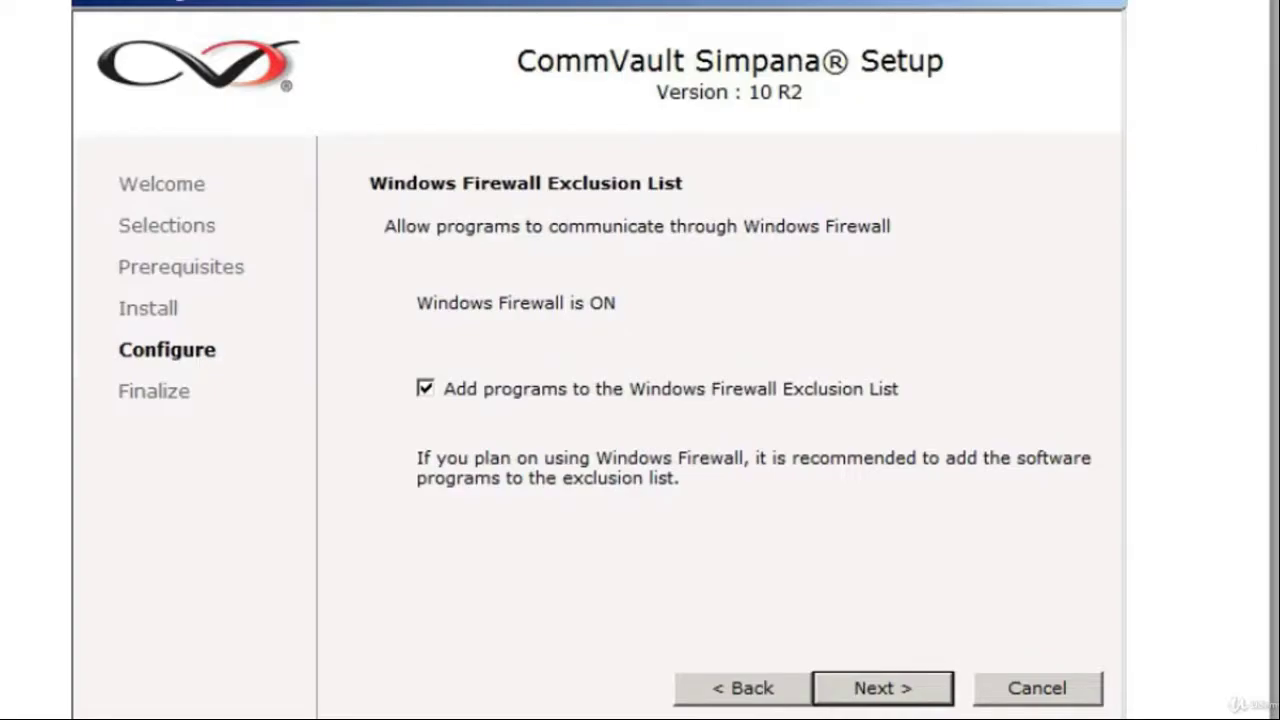
pyautogui.press('Return')
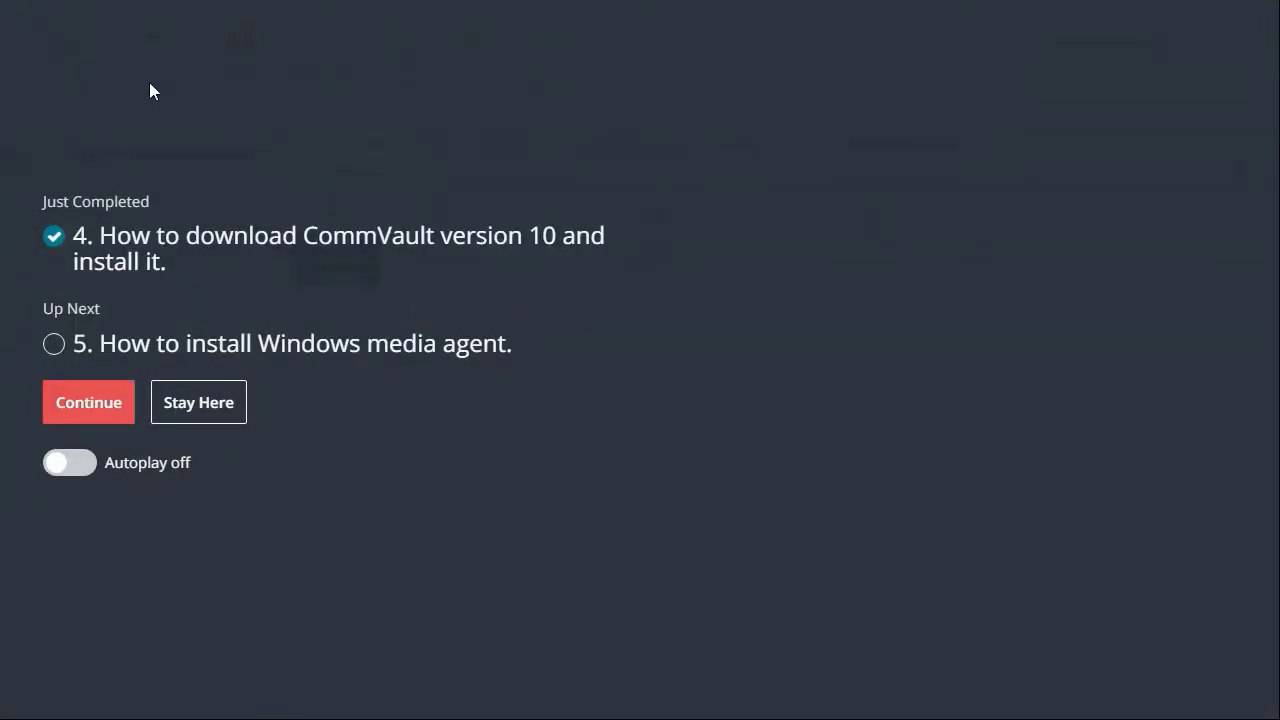
pyautogui.press('Escape')
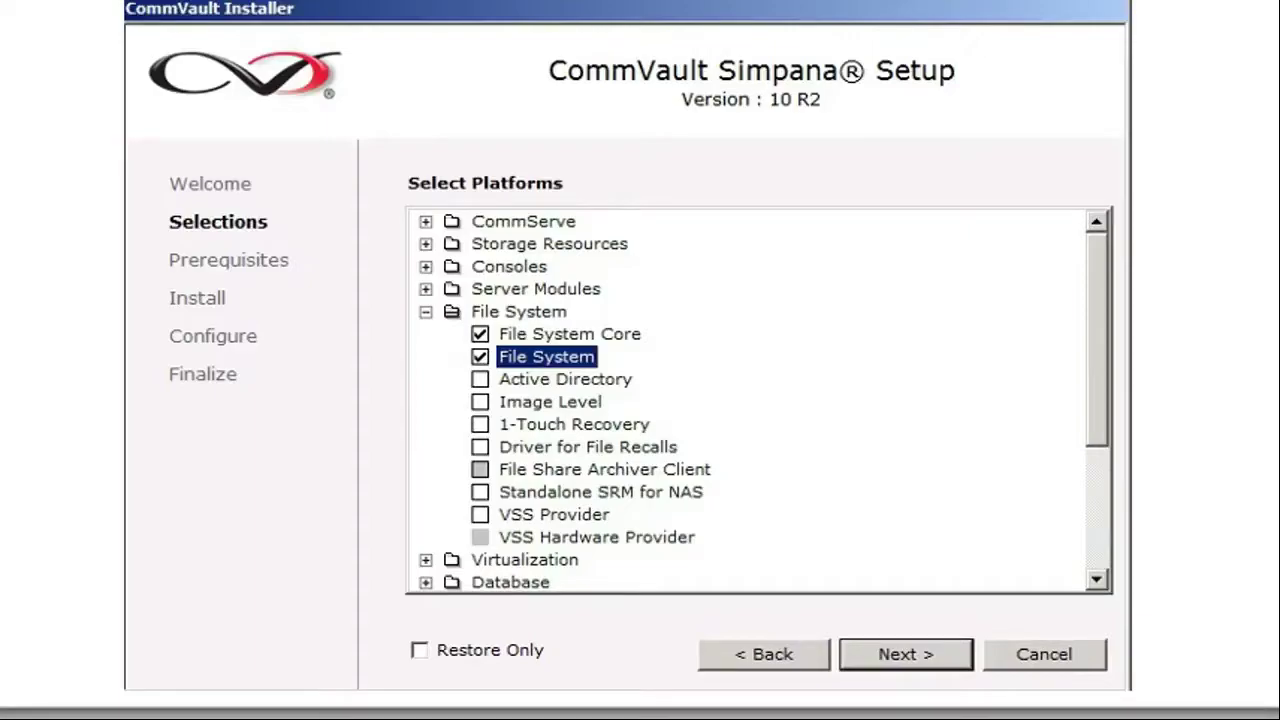
# Configure the client install with File System Core and File System, windowsclient as client and interface name, and Windows Firewall left enabled
pyautogui.press('Return')
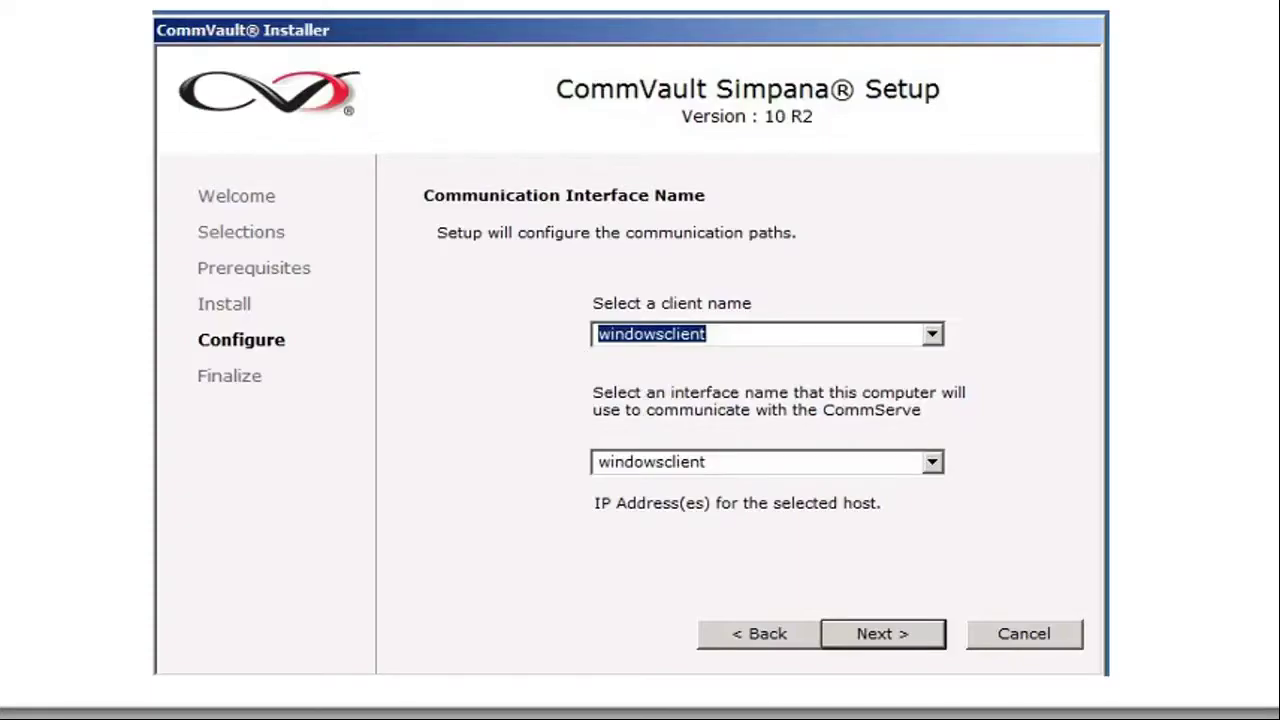
pyautogui.press('Return')
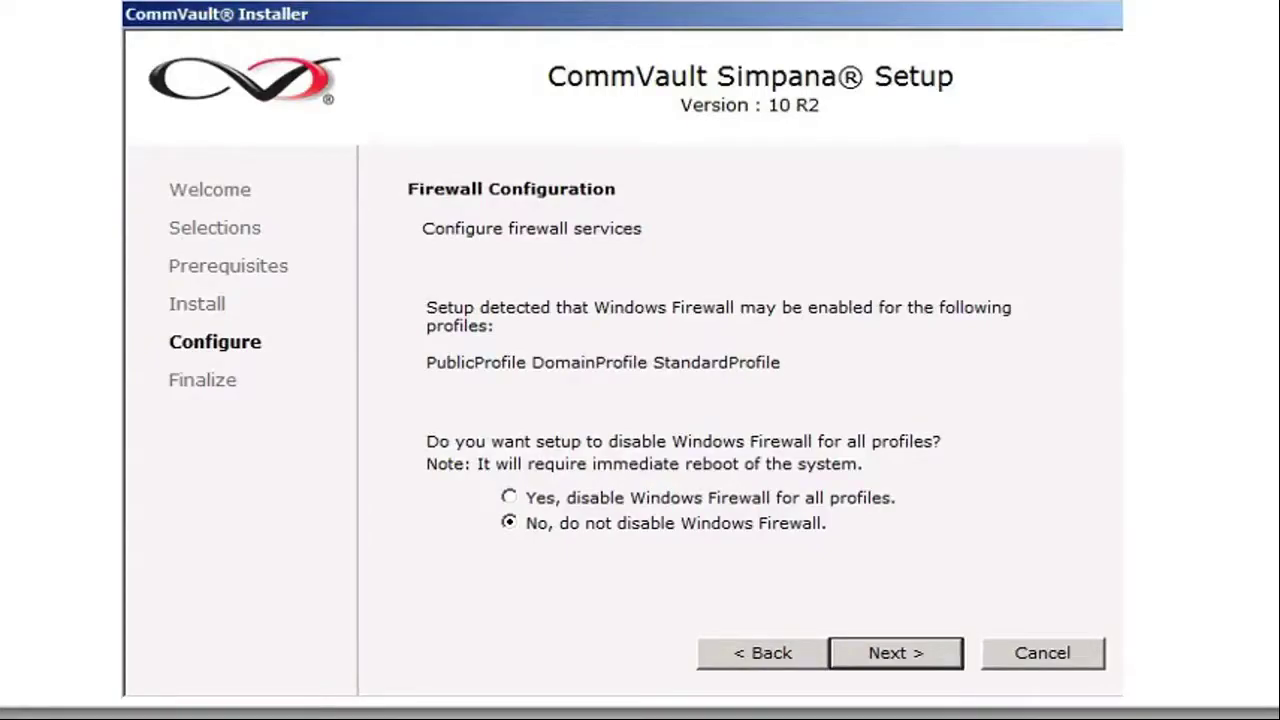
pyautogui.press('Return')
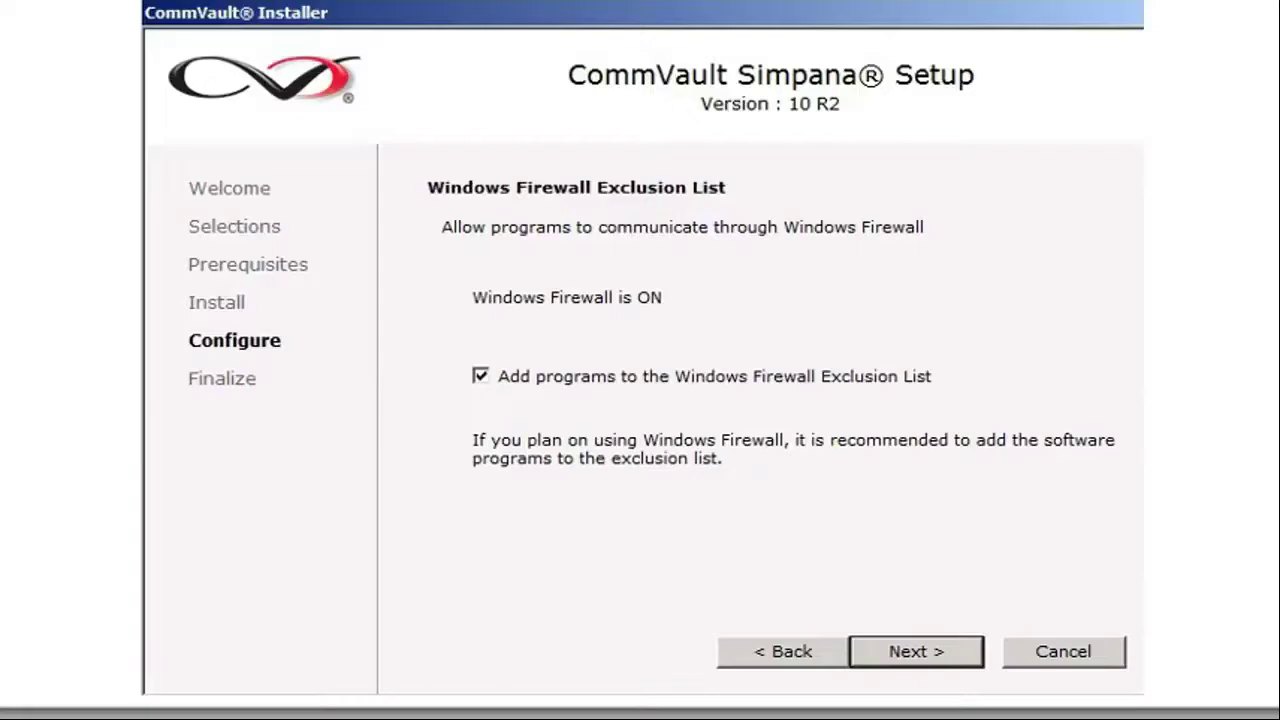
# Keep the client's programs added to the Windows Firewall Exclusion List and proceed to the client group selection
pyautogui.press('Return')
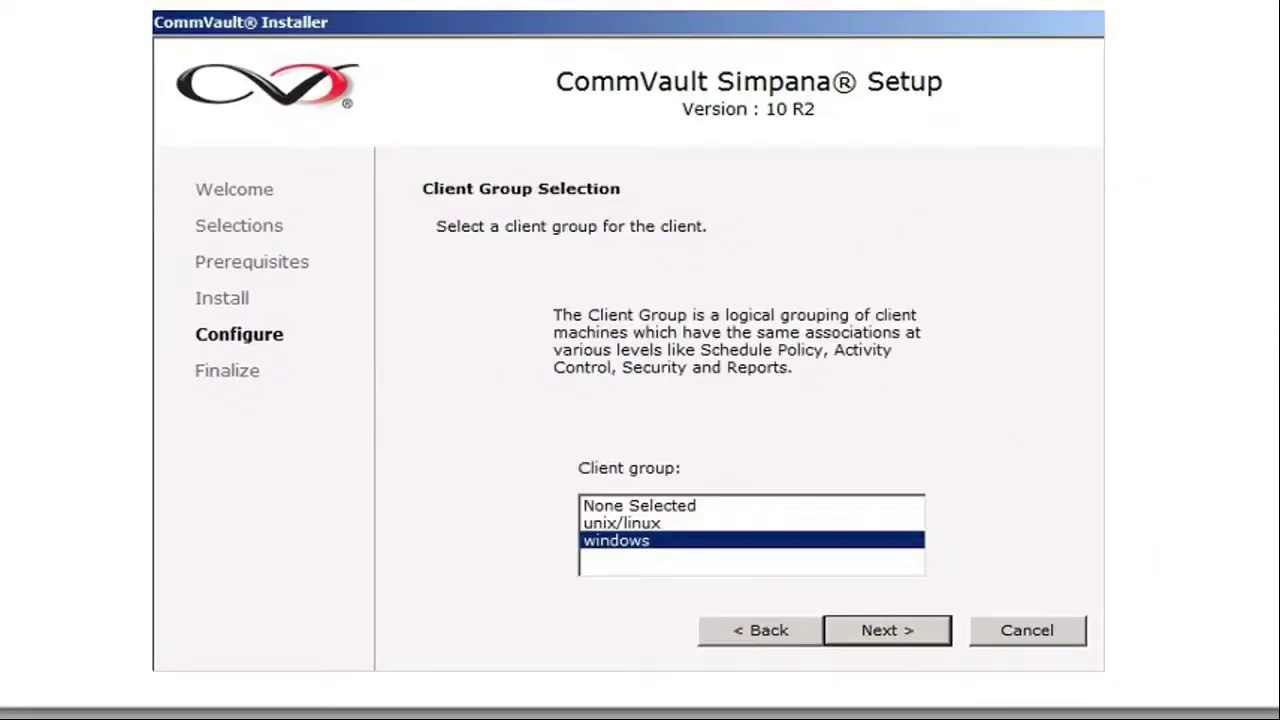
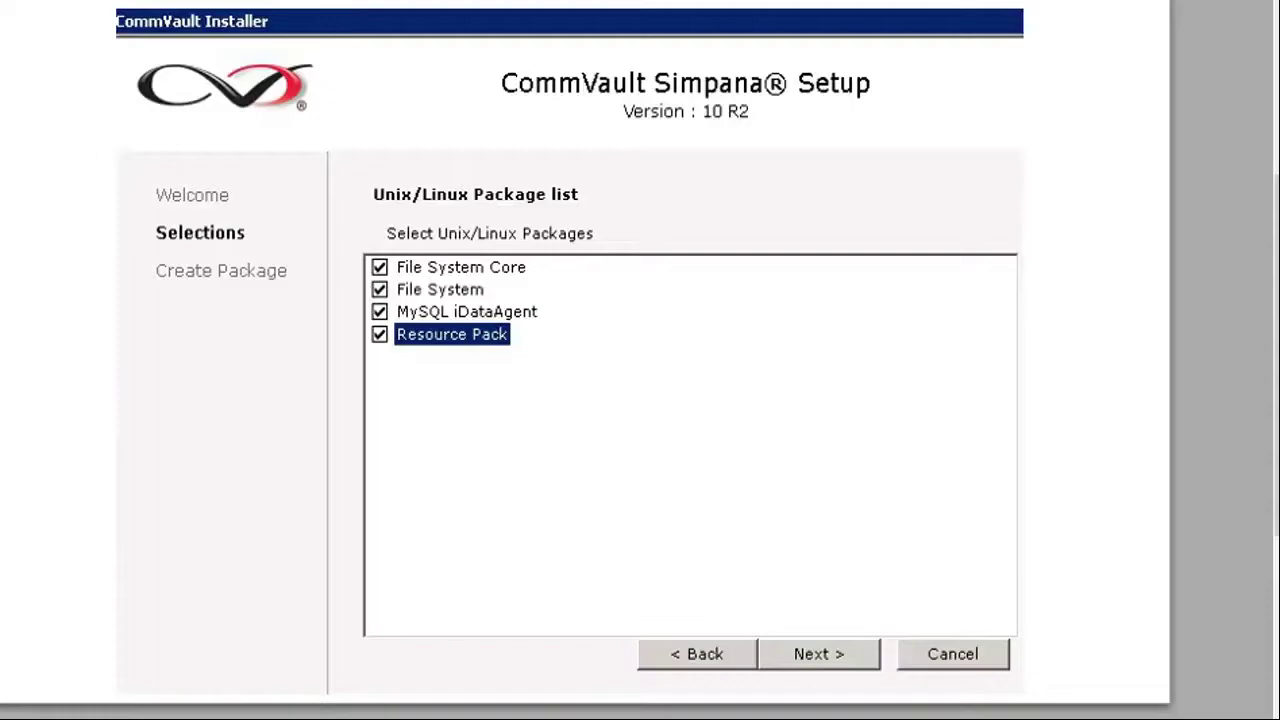
# Download the FreeBSD7 X86_64 package set with File System Core, File System, MySQL iDataAgent and Resource Pack
pyautogui.press('Return')
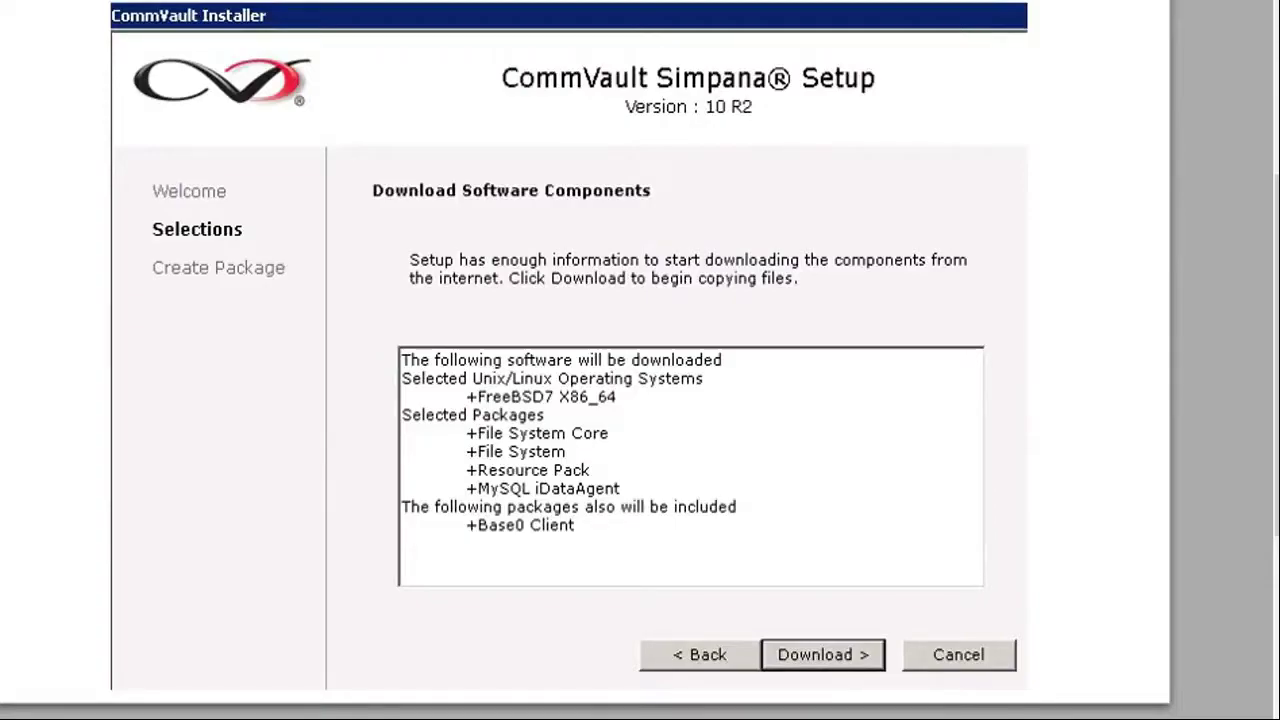
pyautogui.press('Return')
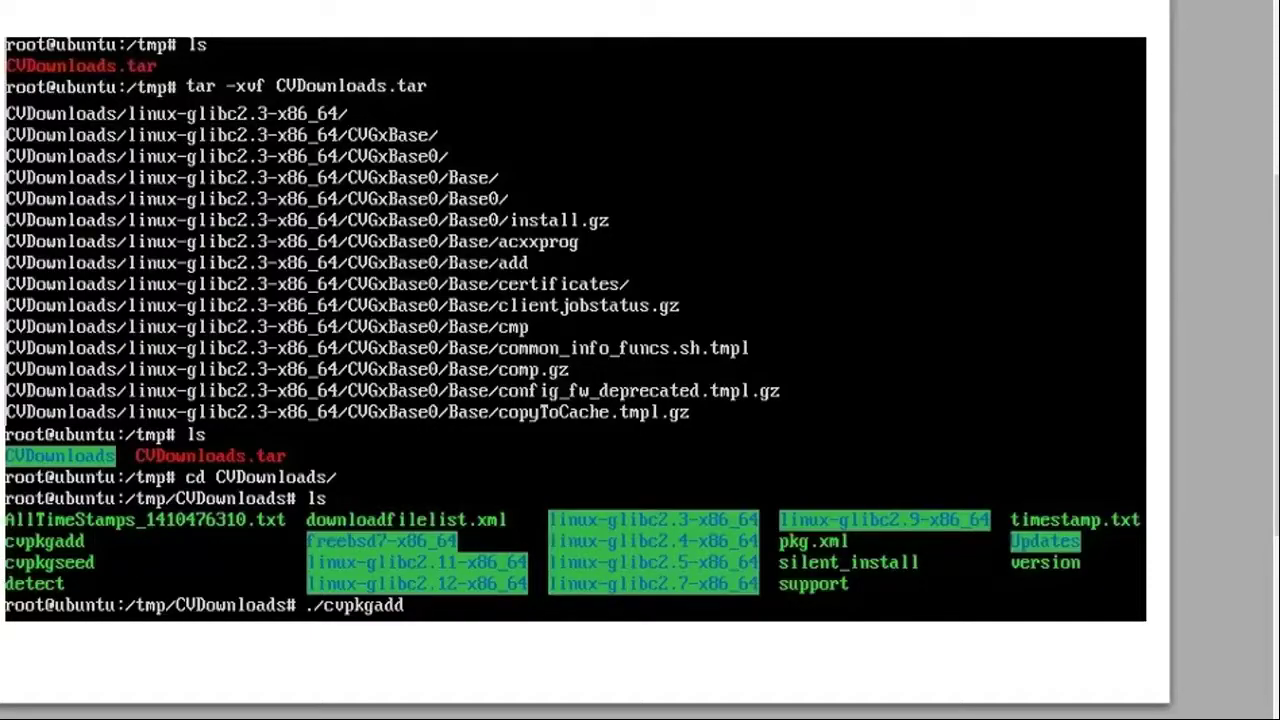
# Run ./cvpkgadd from /tmp/CVDownloads on the ubuntu machine and accept the license agreement with yes
pyautogui.press('Return')
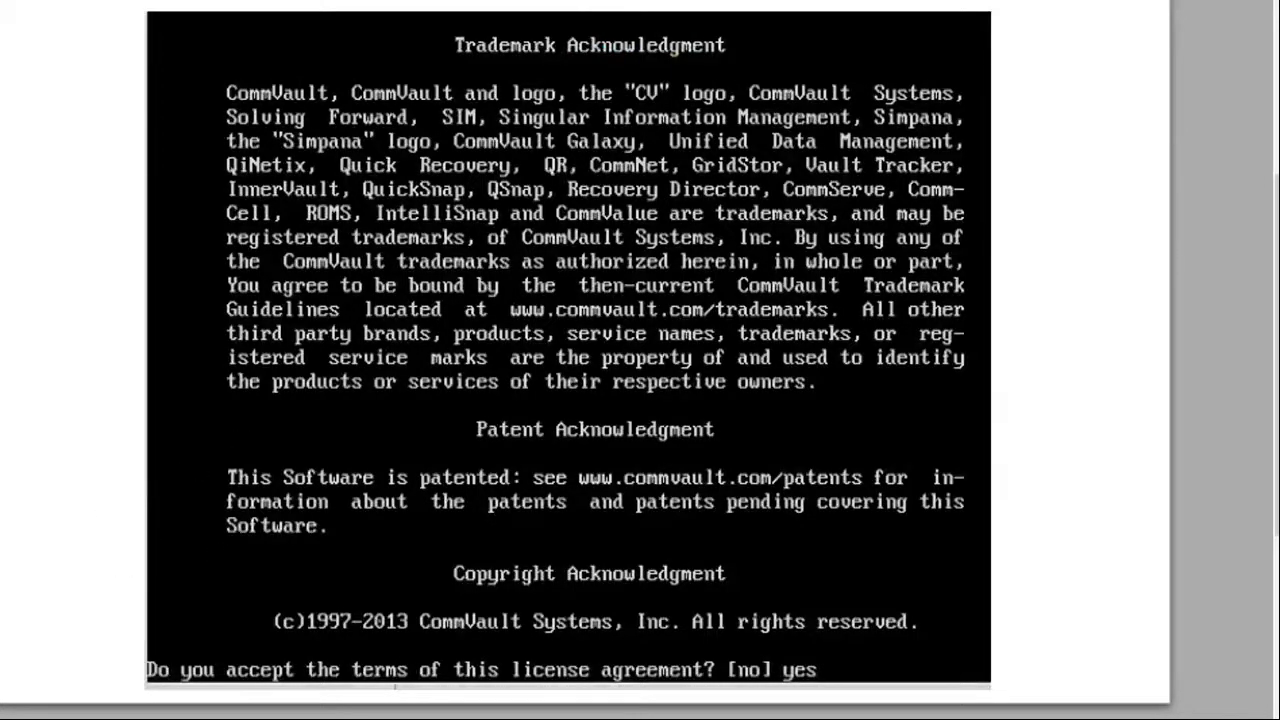
pyautogui.press('Return')
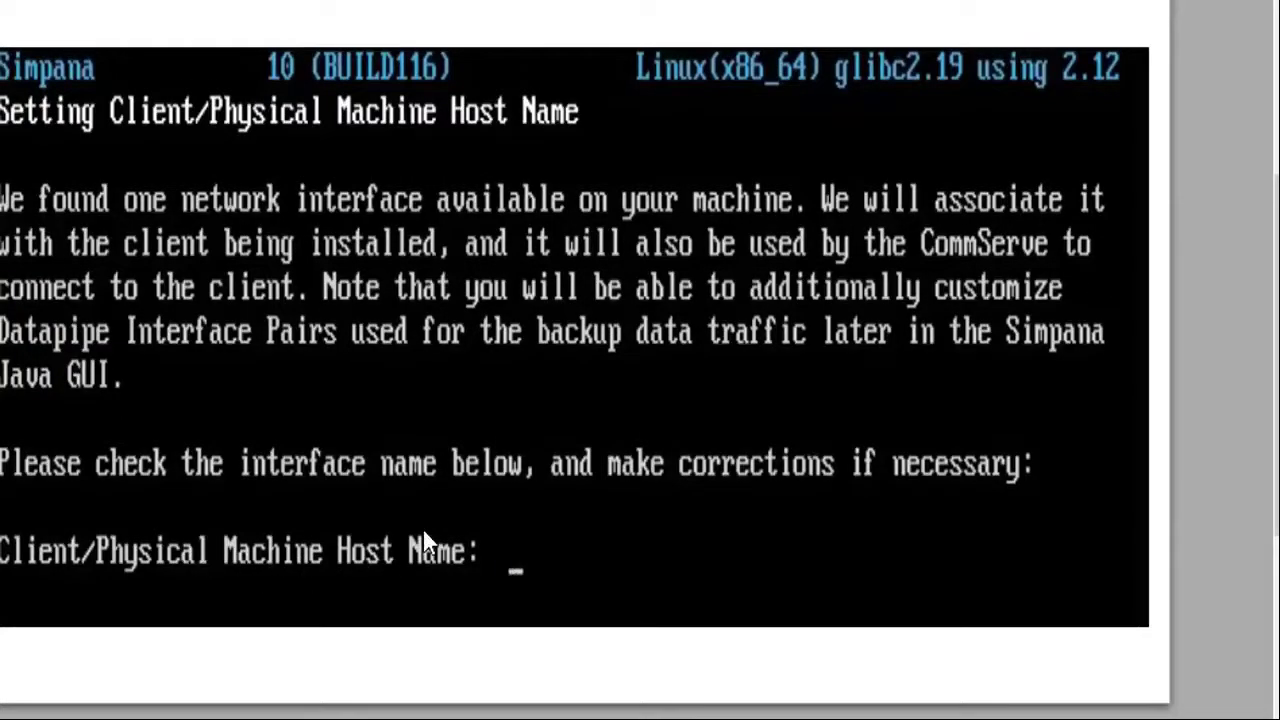
# Set the Linux client and host name to ubuntu and select the File System Core, File System and Resource Pack modules
pyautogui.press('Return')
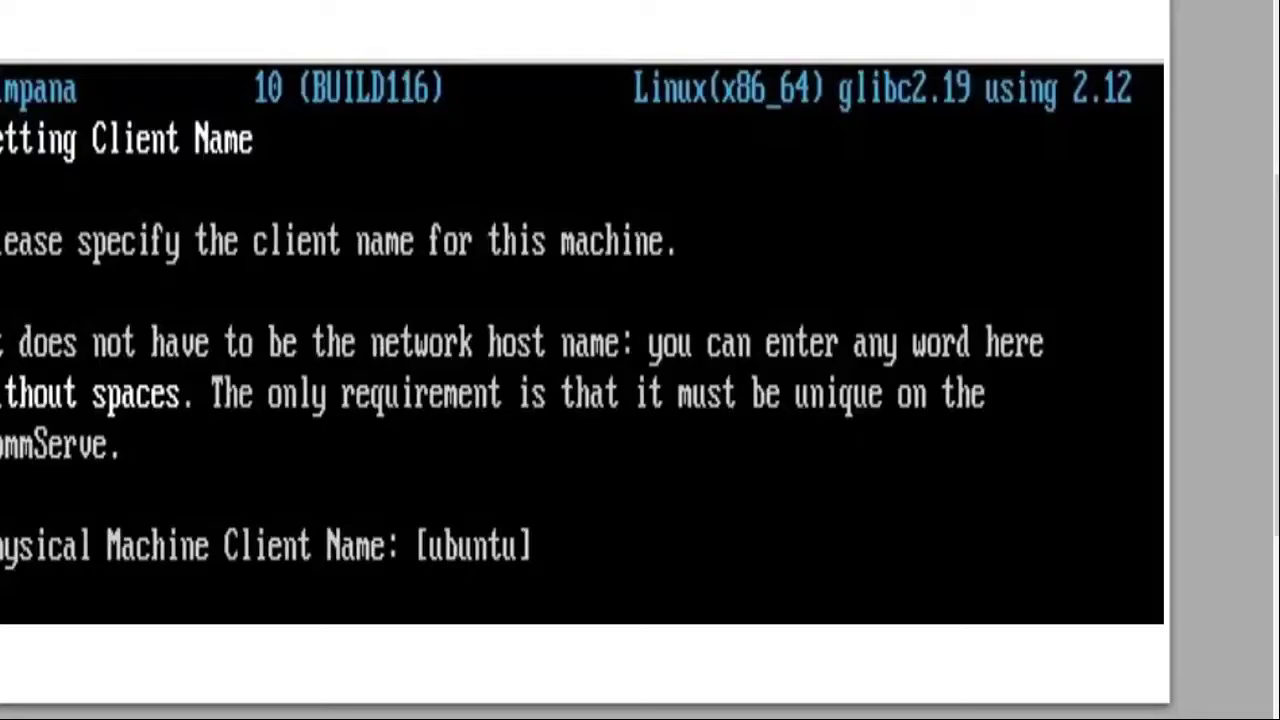
pyautogui.press('Return')
pyautogui.write('1')
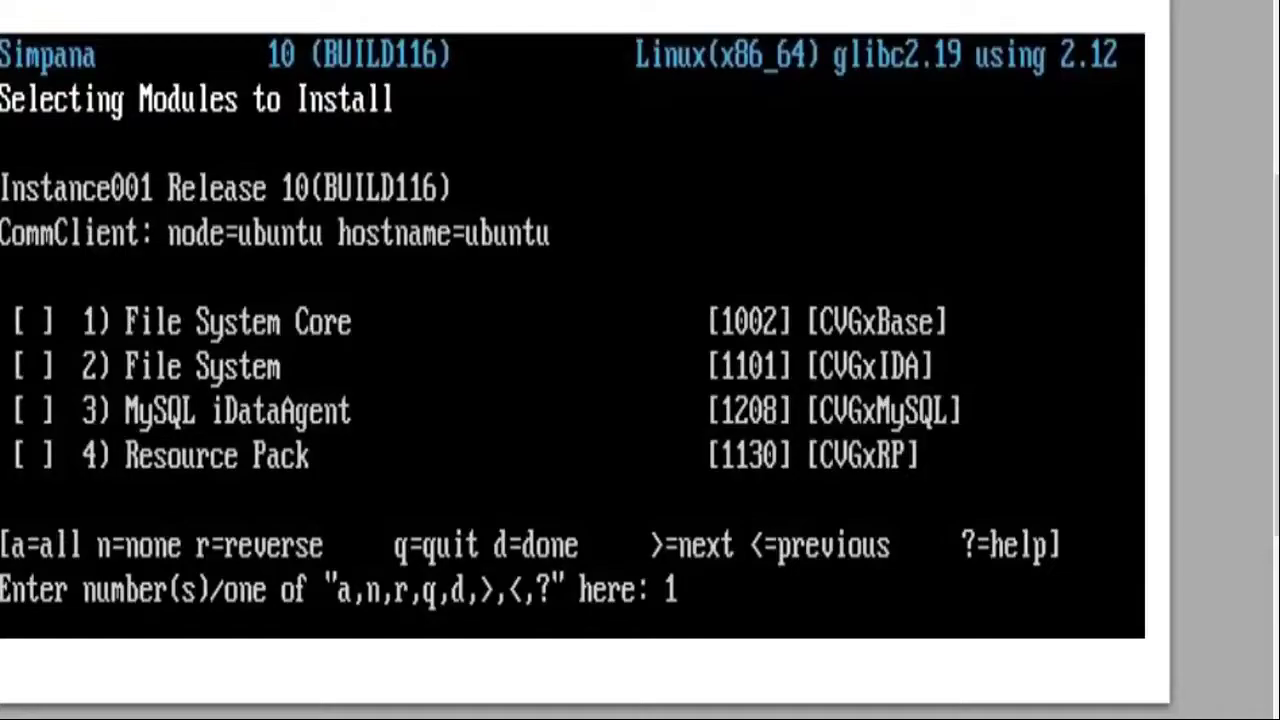
pyautogui.press('Return')
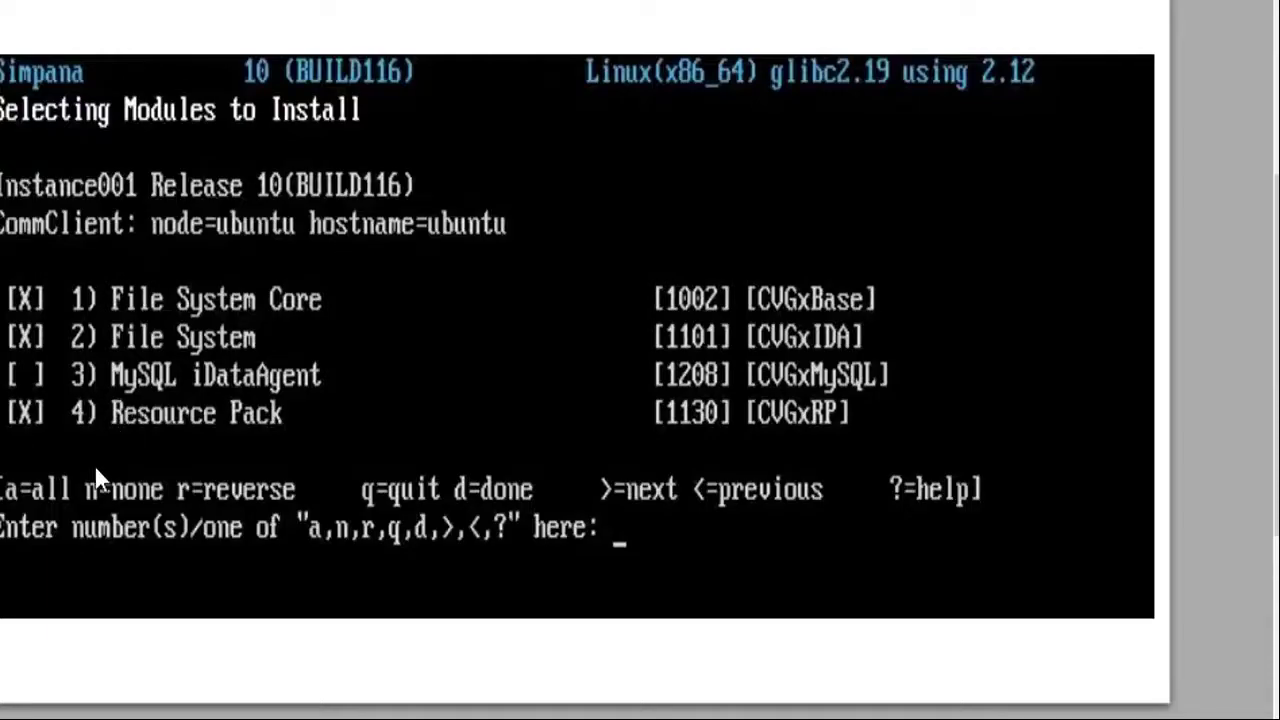
pyautogui.write('d')
pyautogui.press('Return')
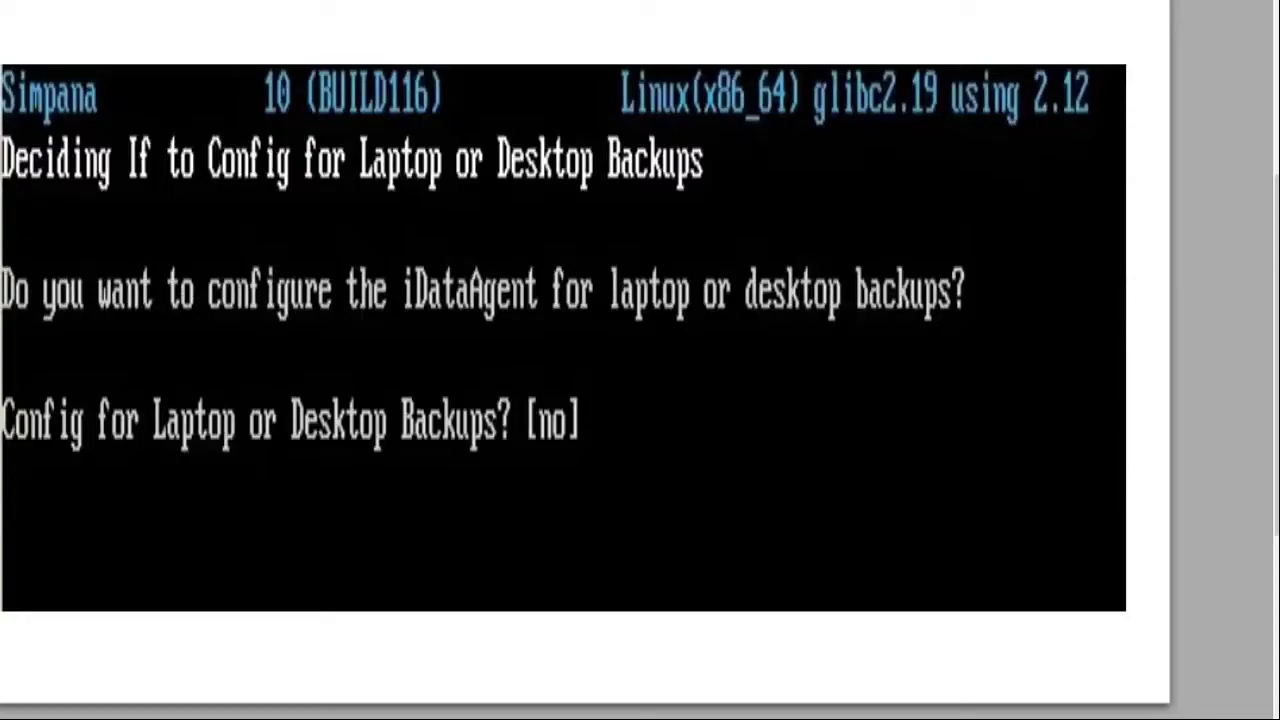
# Install the ubuntu client in /opt, declining laptop or desktop backups, restore-only agents, a specific Unix group and per-client certificate authentication
pyautogui.press('Return')
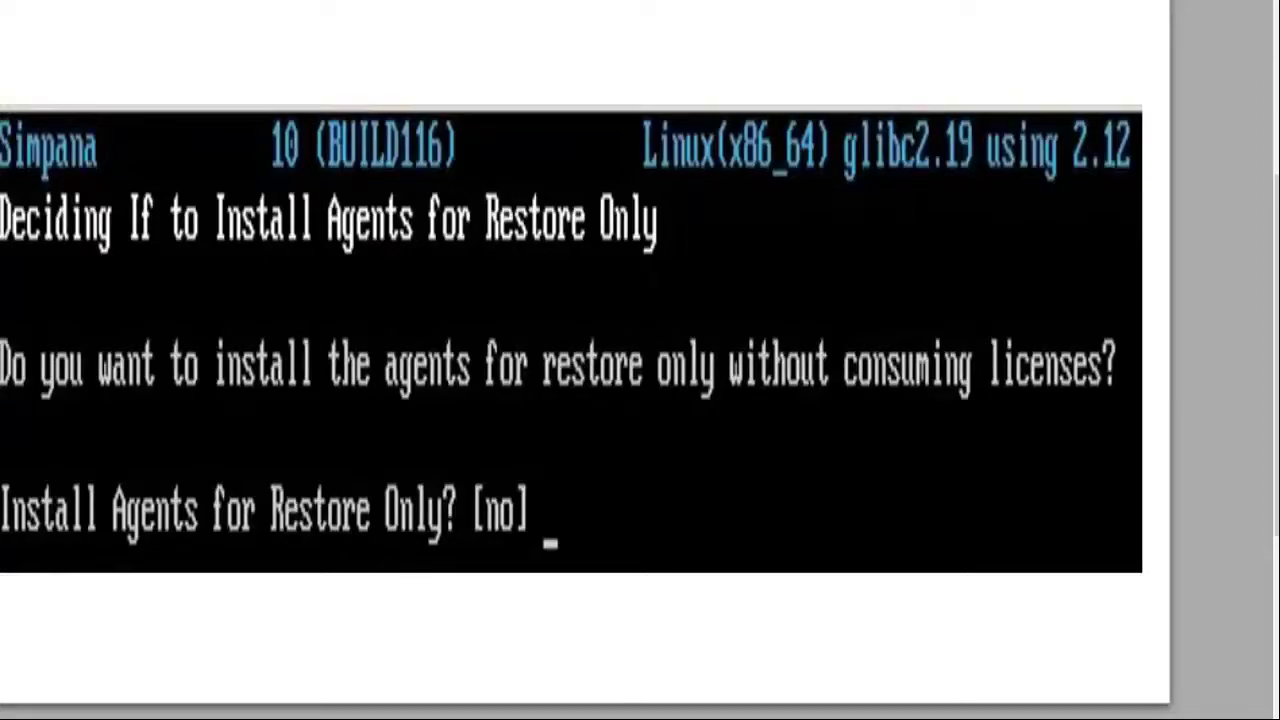
pyautogui.press('Return')
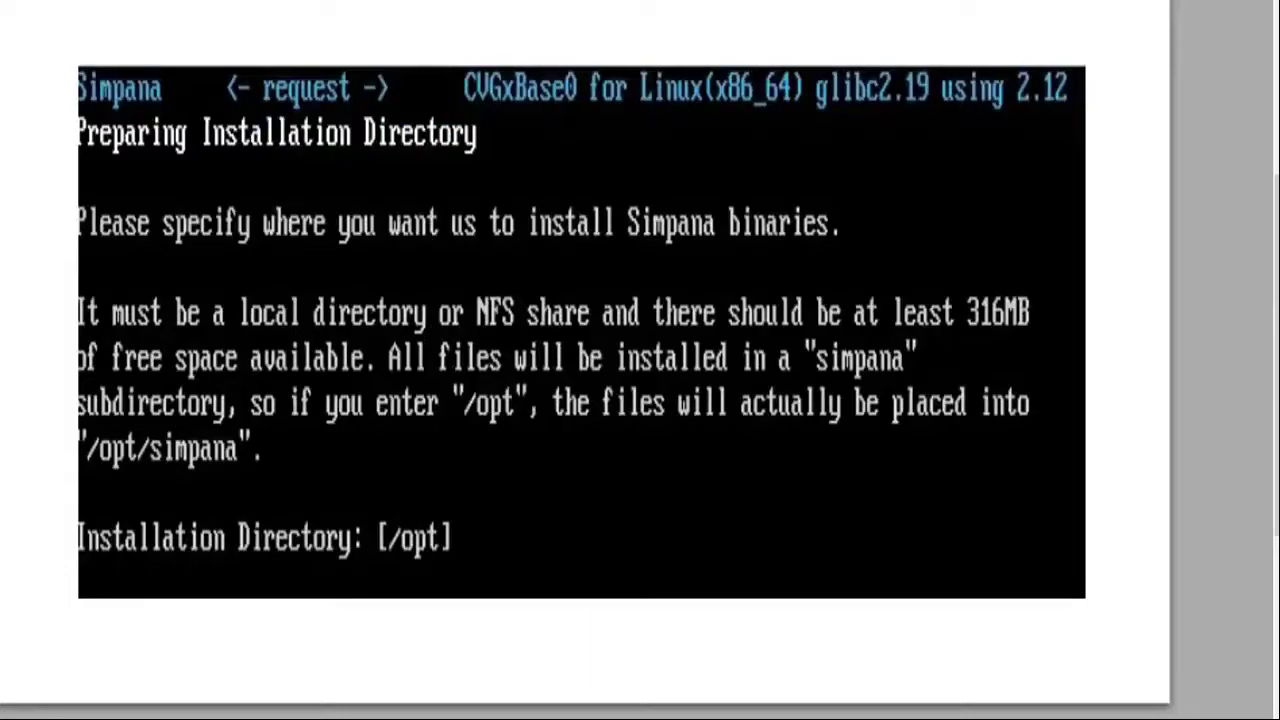
pyautogui.press('Return')
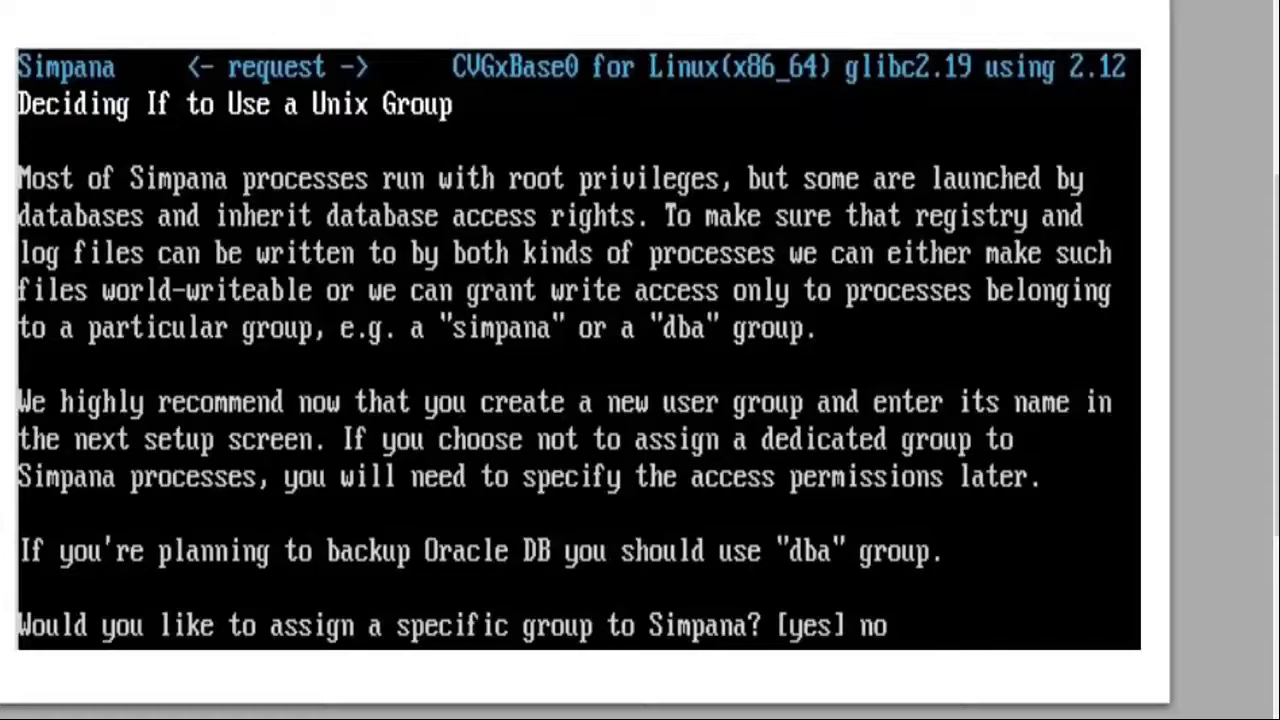
pyautogui.press('Return')
pyautogui.write('d')
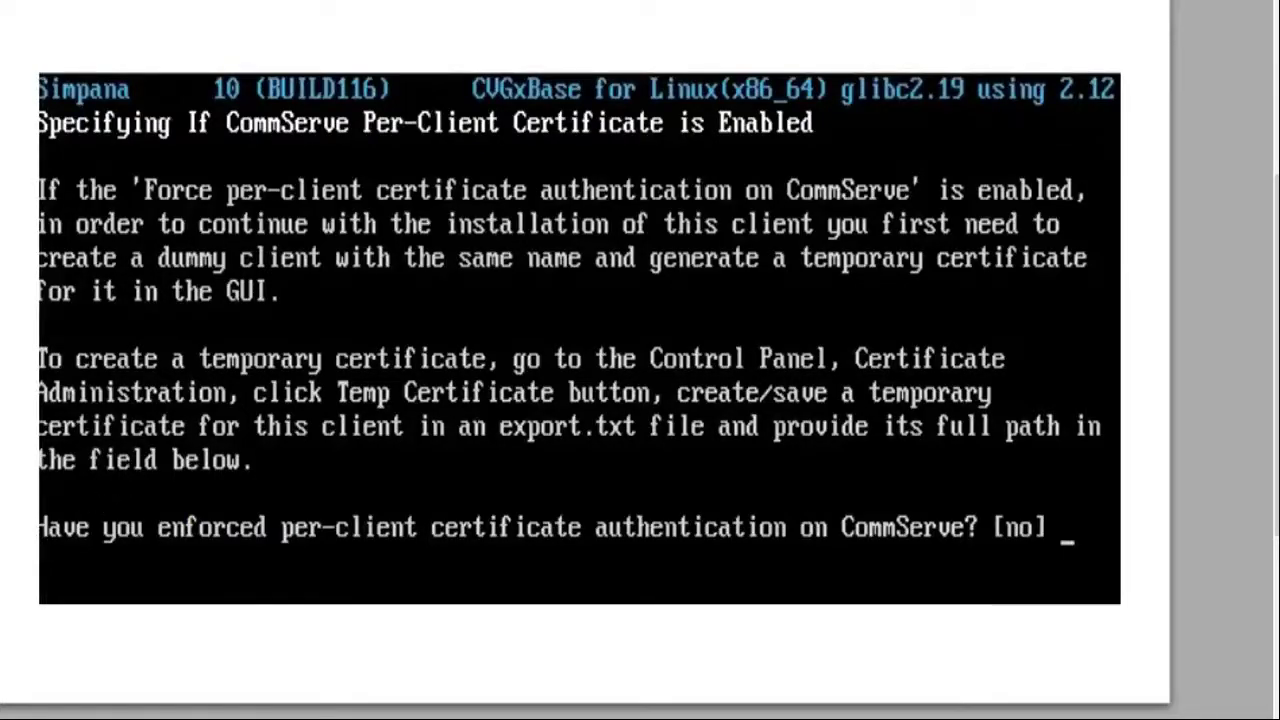
pyautogui.press('Return')
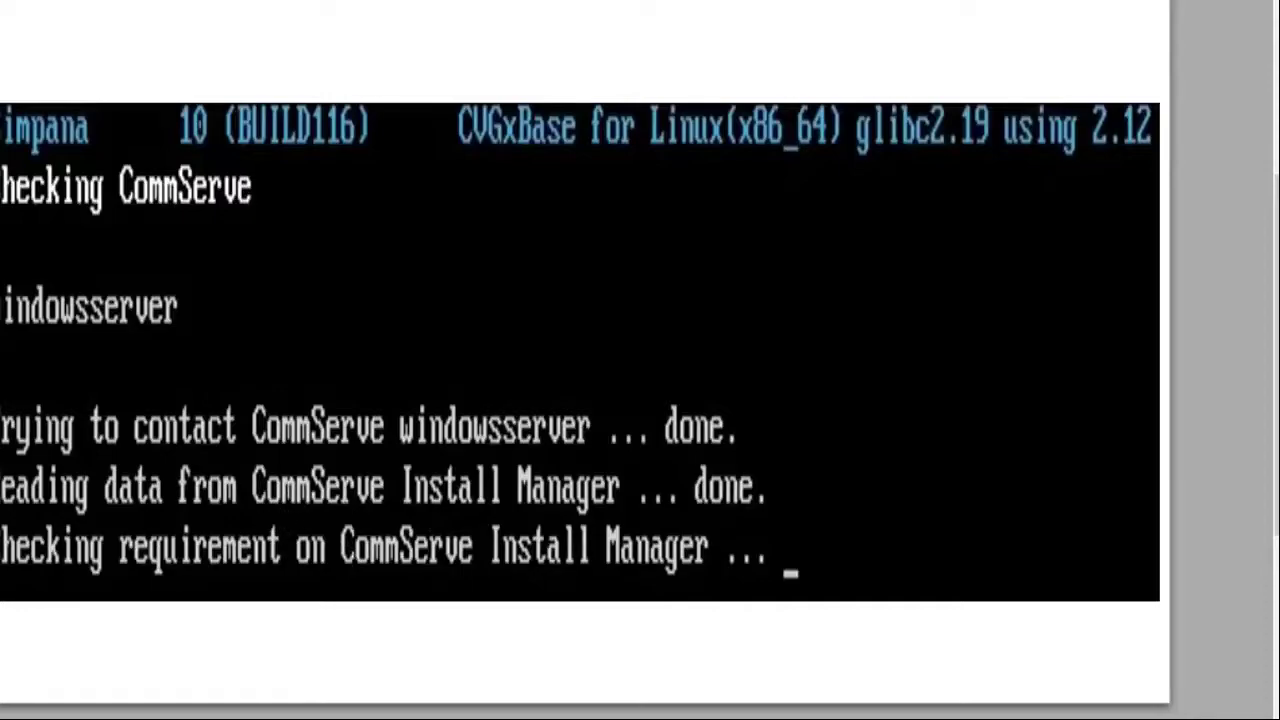
# Install the MediaAgent module on mediaagent in /opt, declining restore-only agents and using the Cell level policy for global filters
pyautogui.write('1')
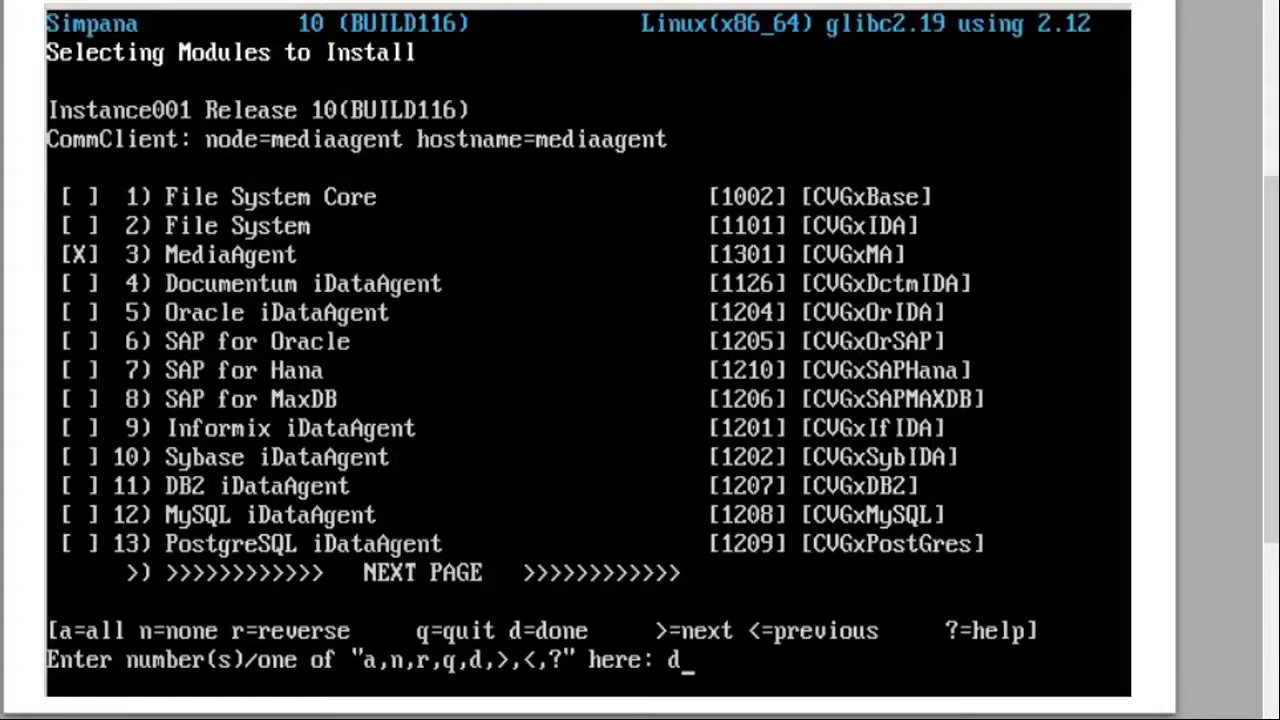
pyautogui.press('Return')
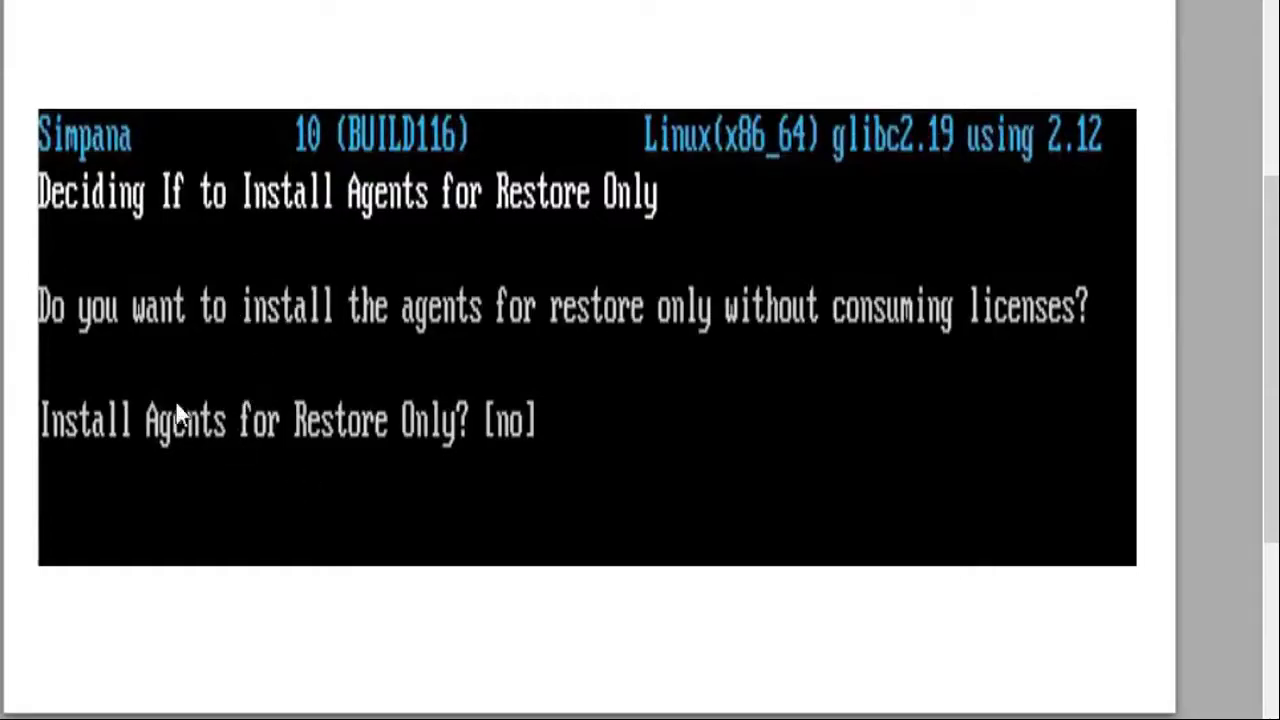
pyautogui.press('Return')
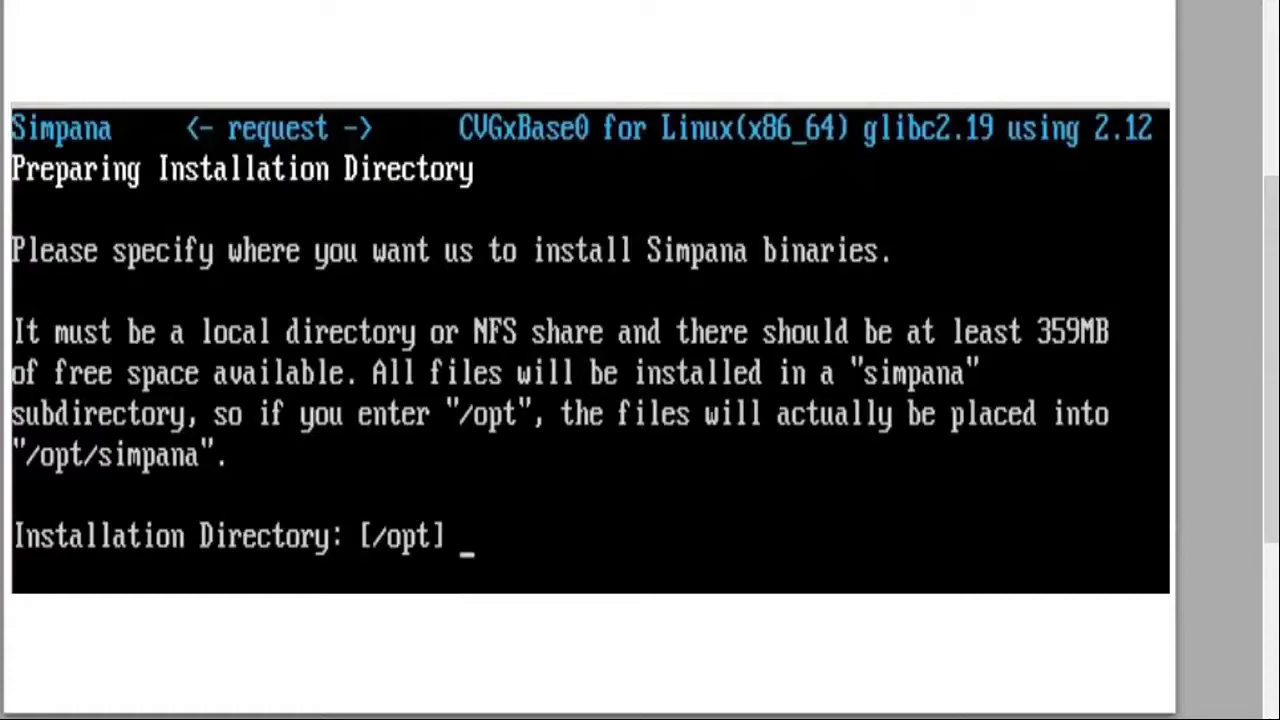
pyautogui.press('Return')
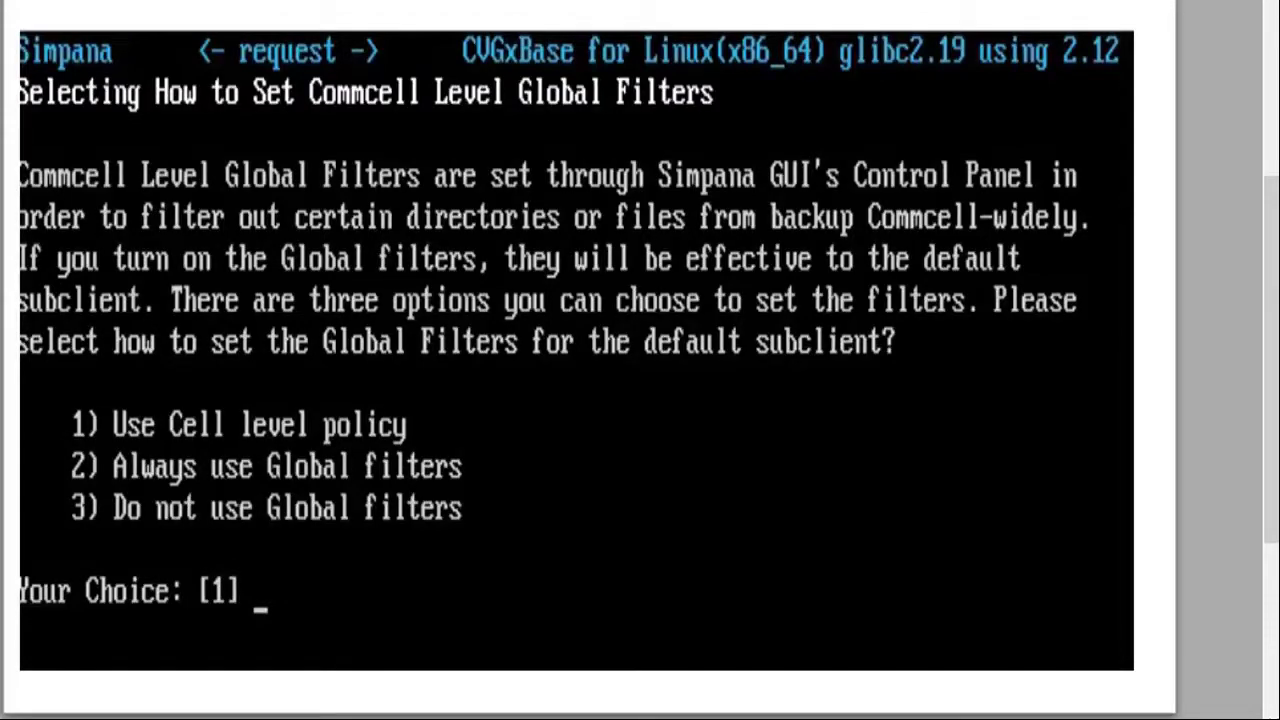
pyautogui.press('Return')
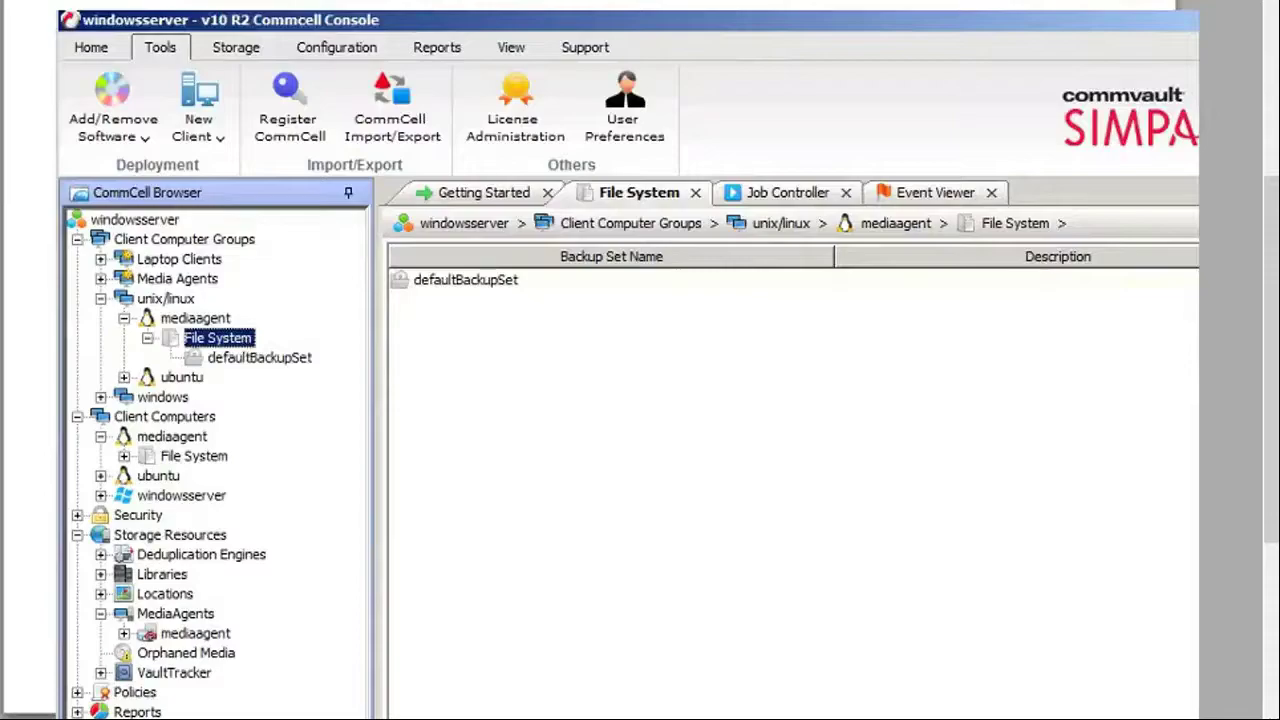
# Display the available actions for the File System agent of mediaagent in the unix/linux client group of the CommCell Console
pyautogui.rightClick(232, 339)
pyautogui.moveTo(298, 351)
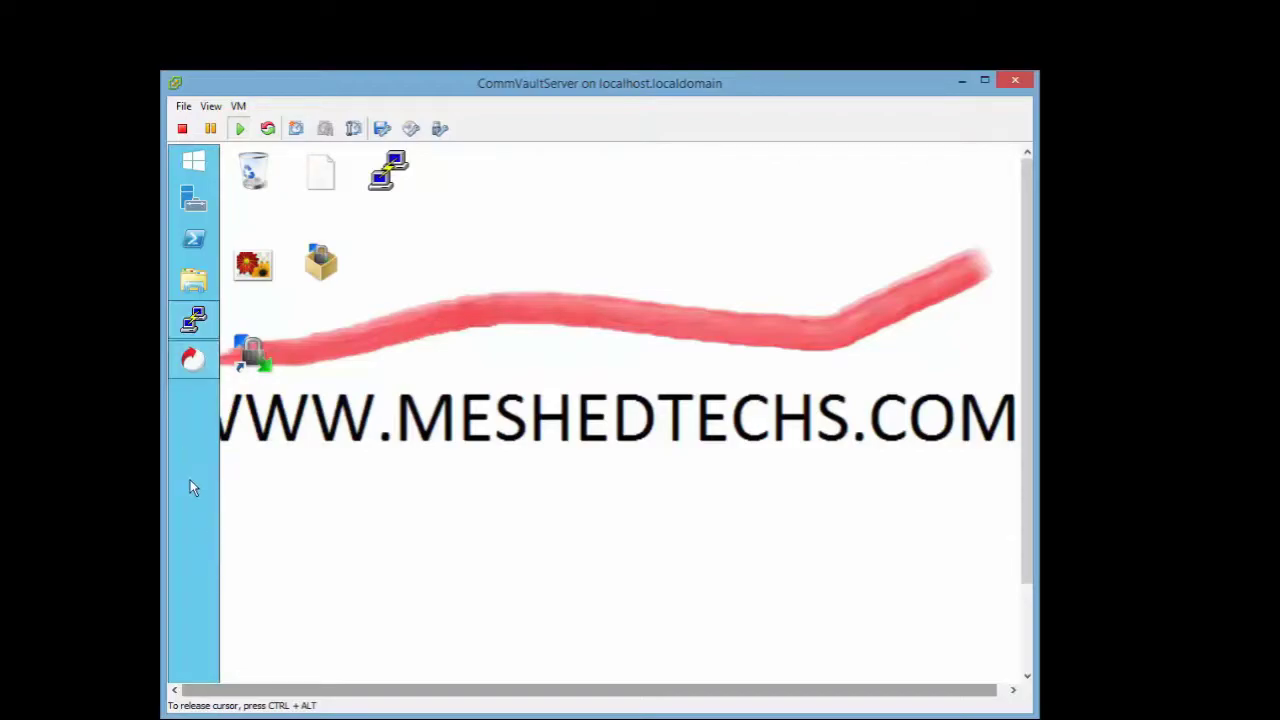
# In Registry Editor, examine sCSHOSTNAME and sCSGUID under HKEY_LOCAL_MACHINE\SOFTWARE\CommVault Systems\Galaxy\Instance001\CommServe
pyautogui.press('super+r')
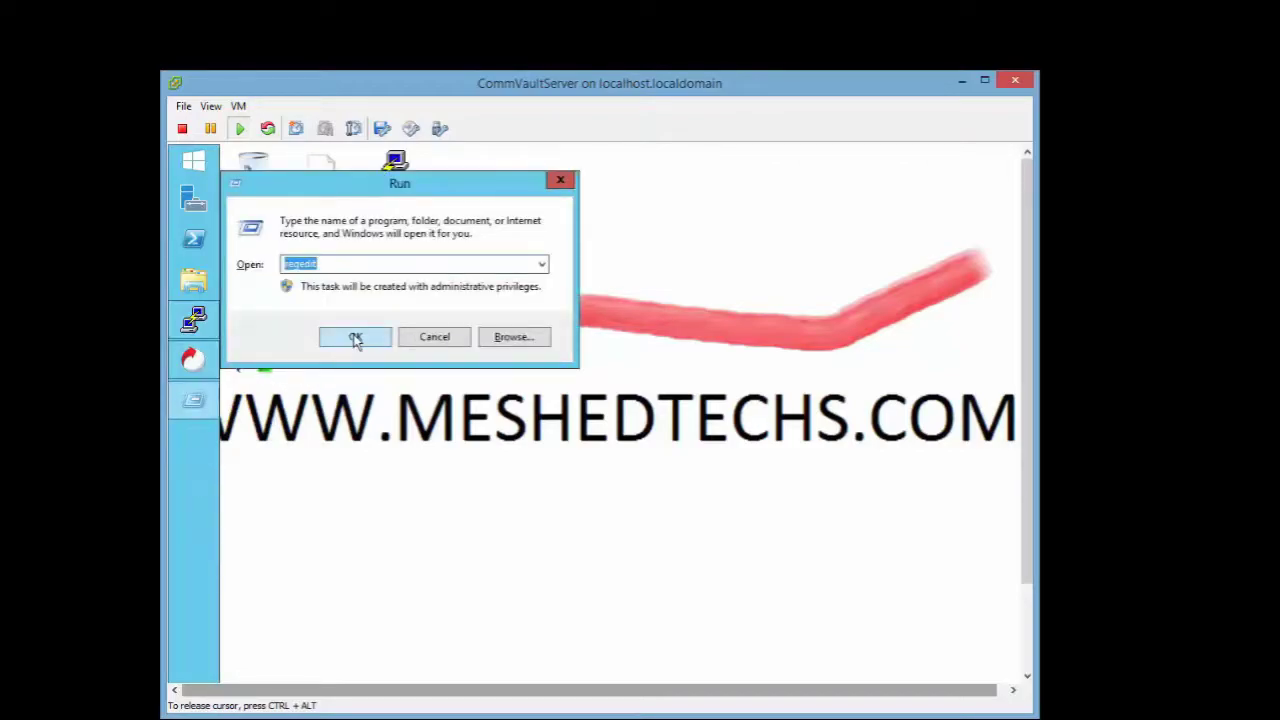
pyautogui.click(355, 338)
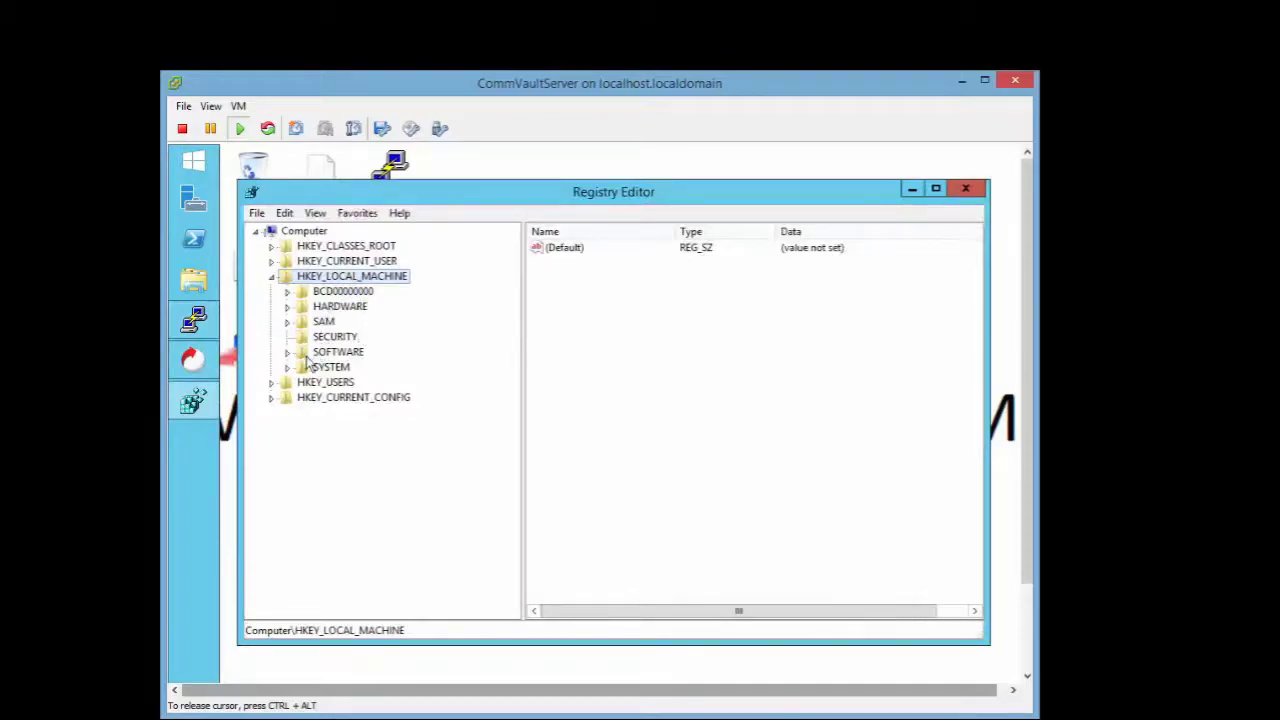
pyautogui.click(288, 352)
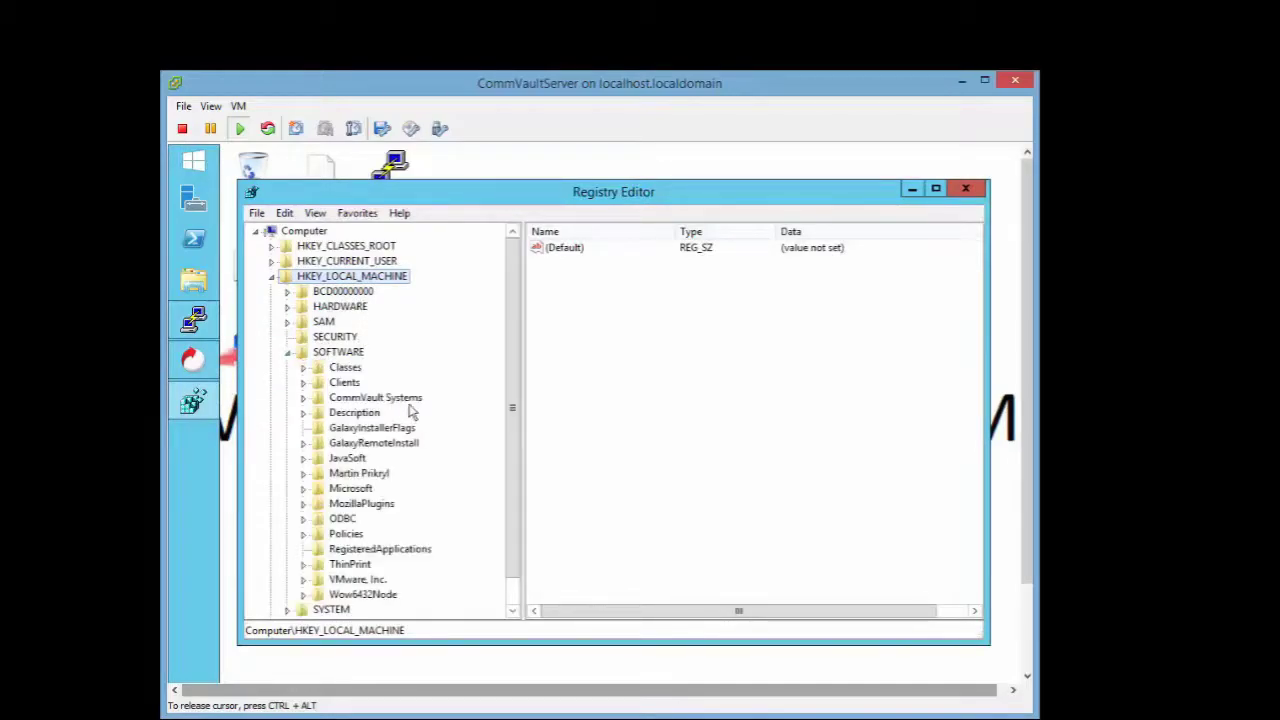
pyautogui.click(304, 399)
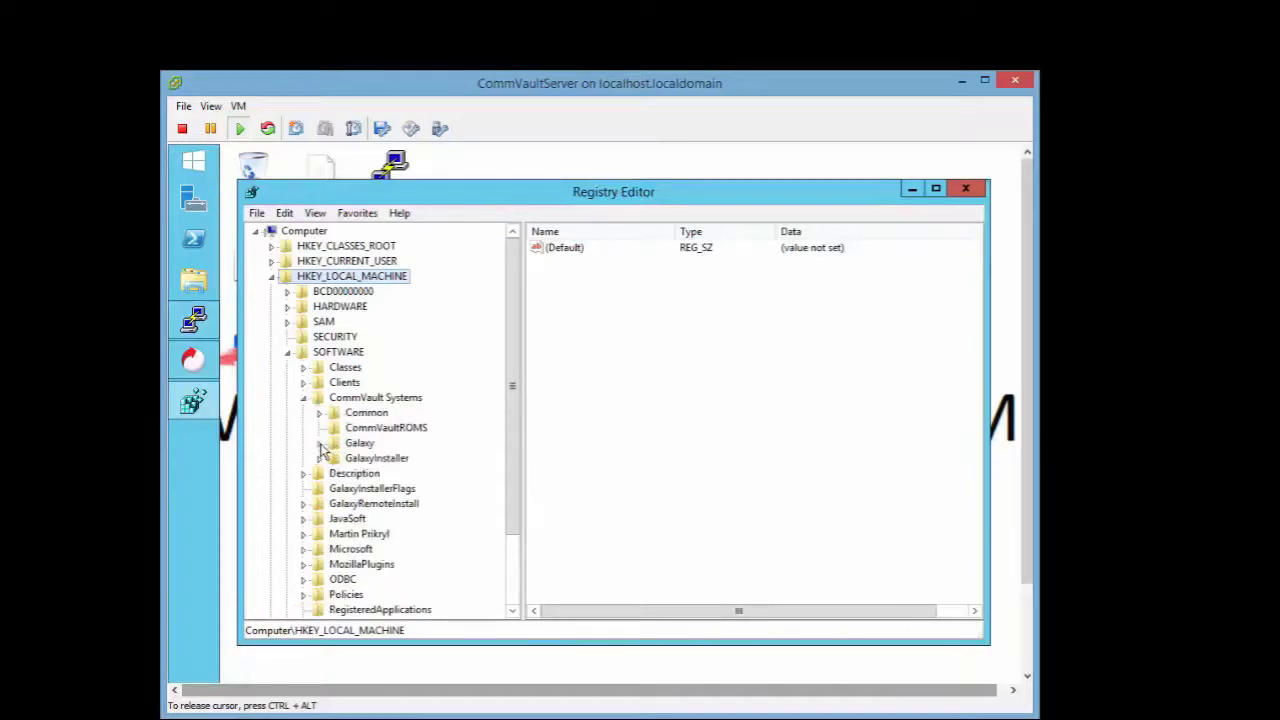
pyautogui.click(319, 443)
pyautogui.click(335, 473)
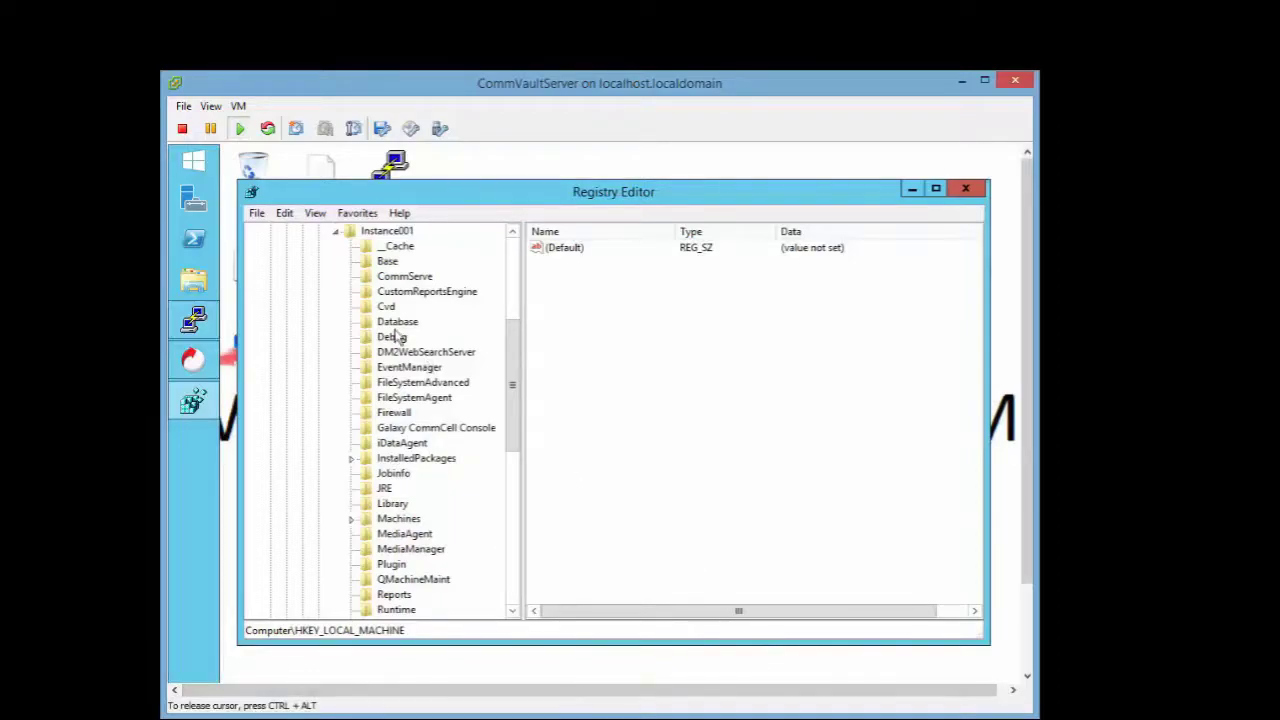
pyautogui.click(398, 279)
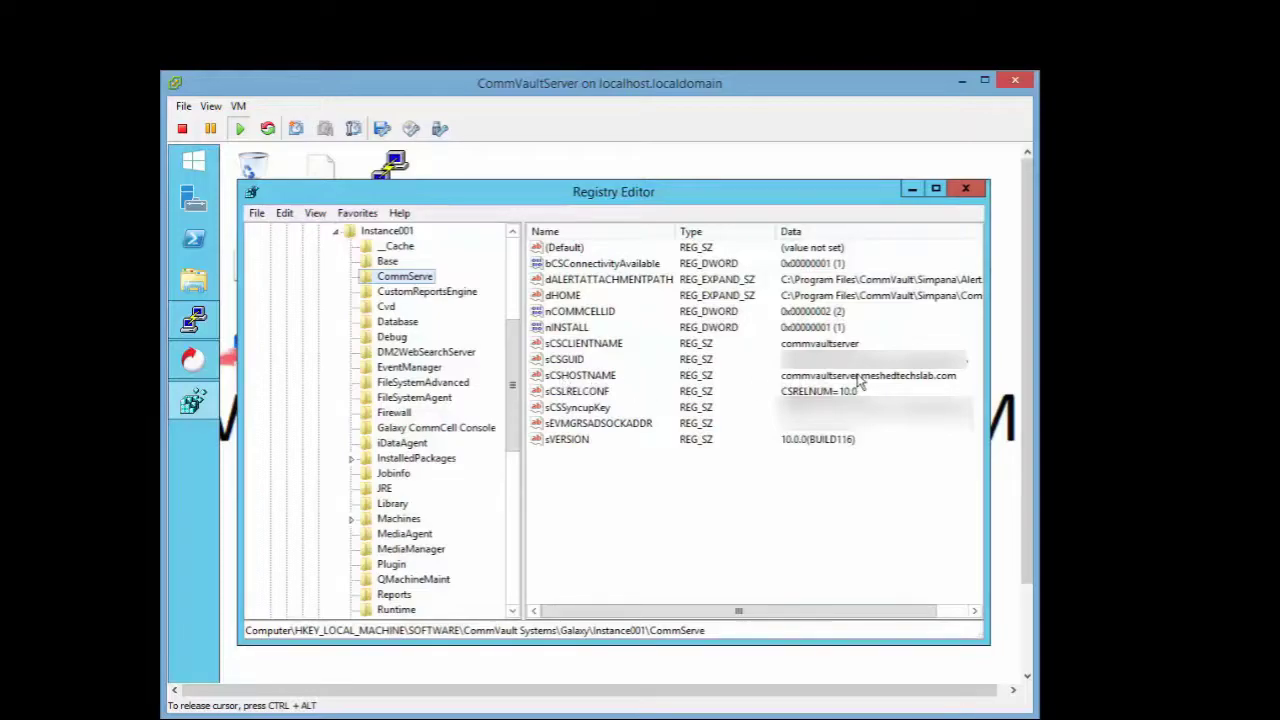
pyautogui.click(586, 377)
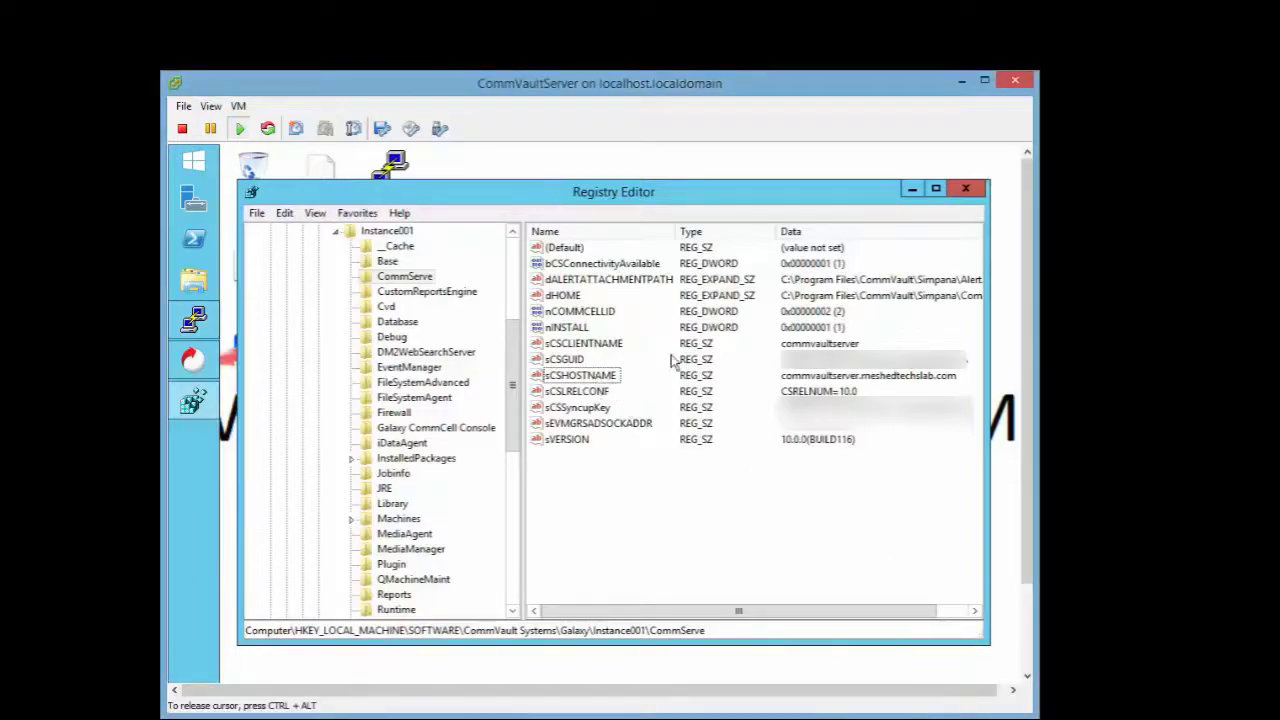
pyautogui.click(577, 363)
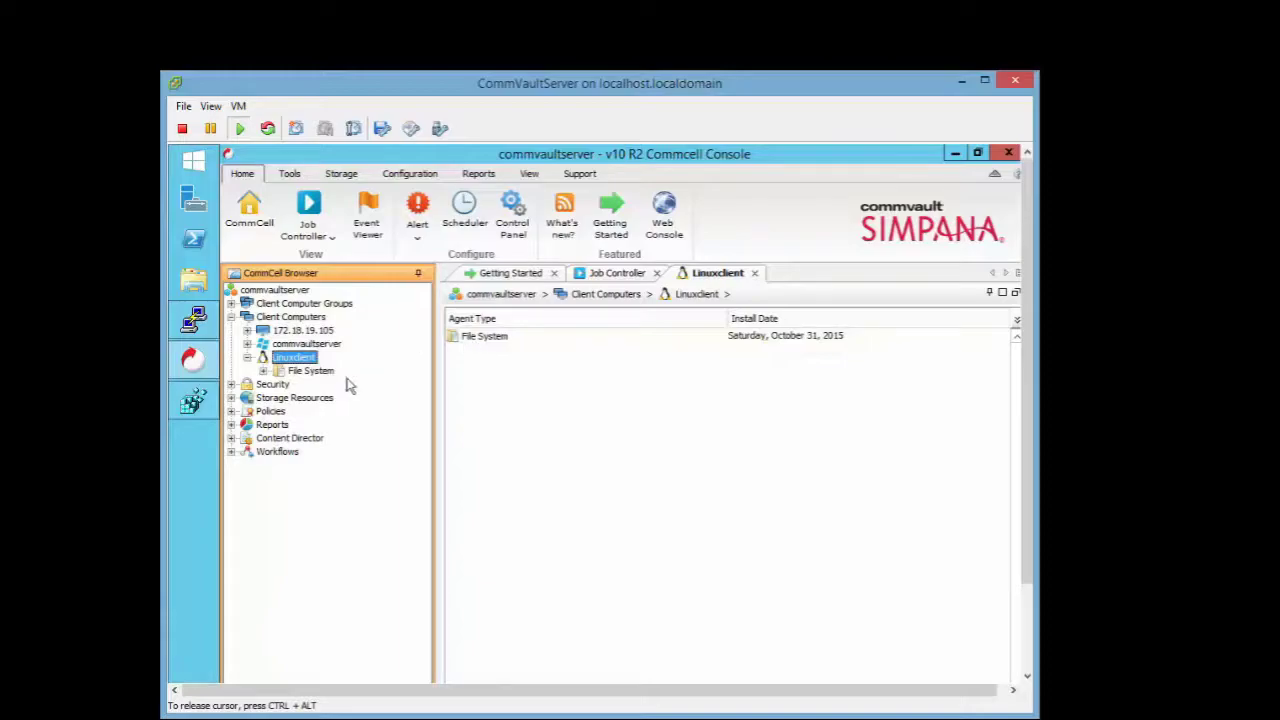
# Examine the version and update information in the client computer properties of Linuxclient
pyautogui.rightClick(302, 360)
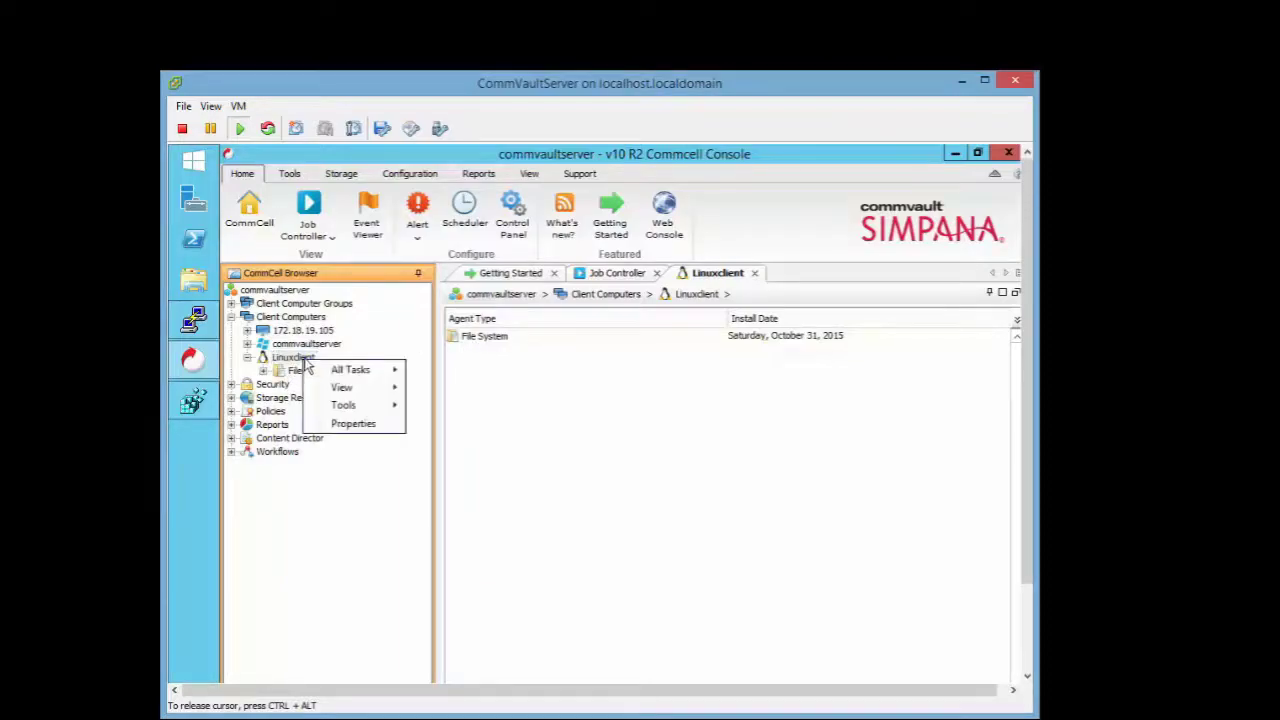
pyautogui.click(352, 425)
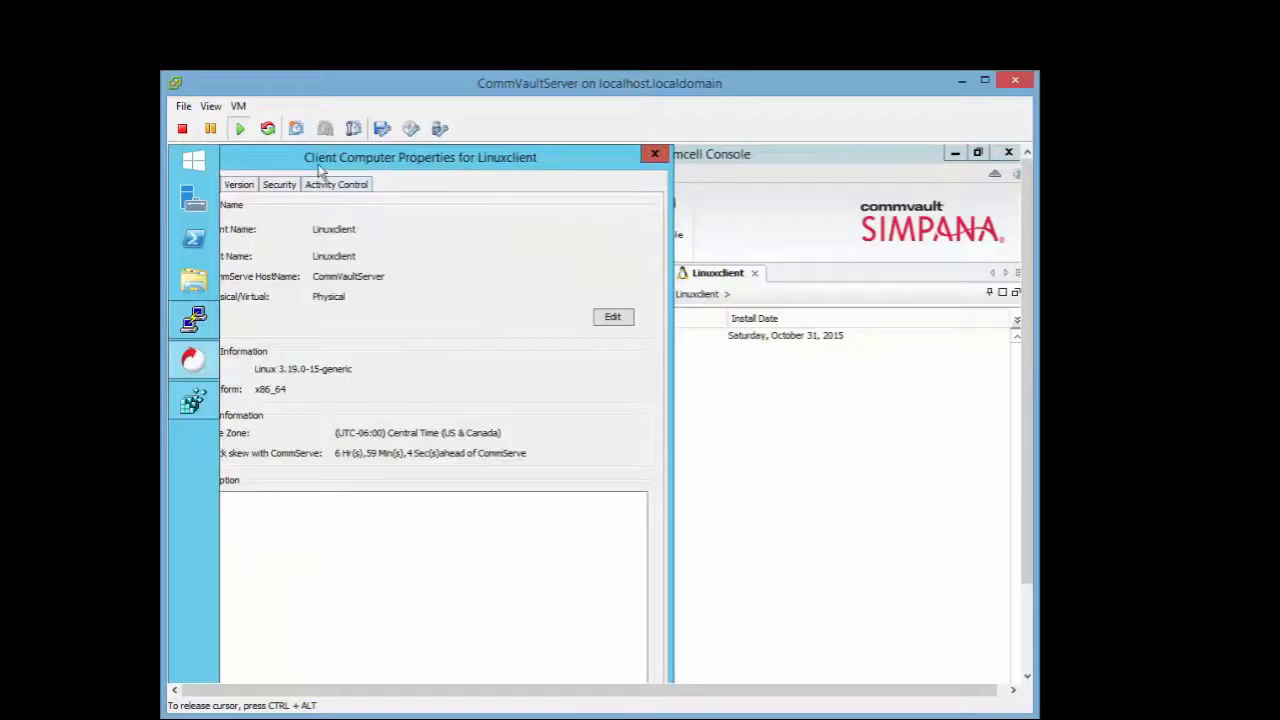
pyautogui.moveTo(328, 163); pyautogui.dragTo(504, 163)
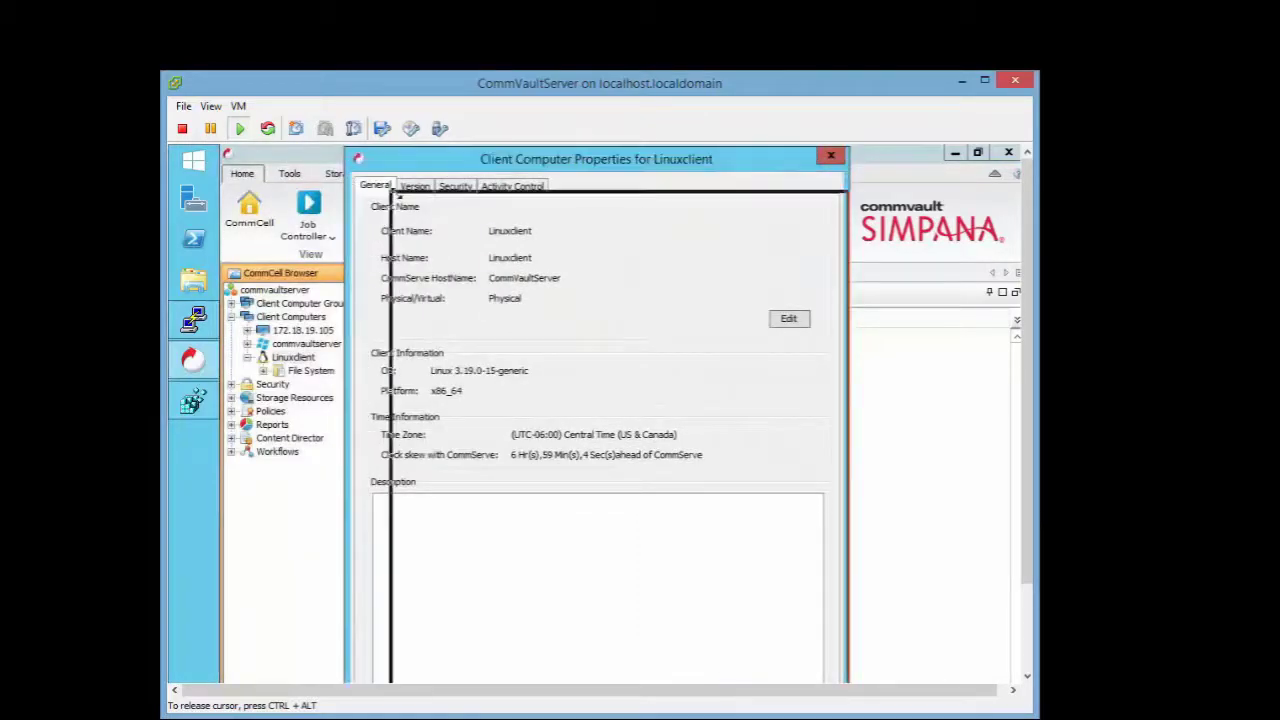
pyautogui.click(414, 186)
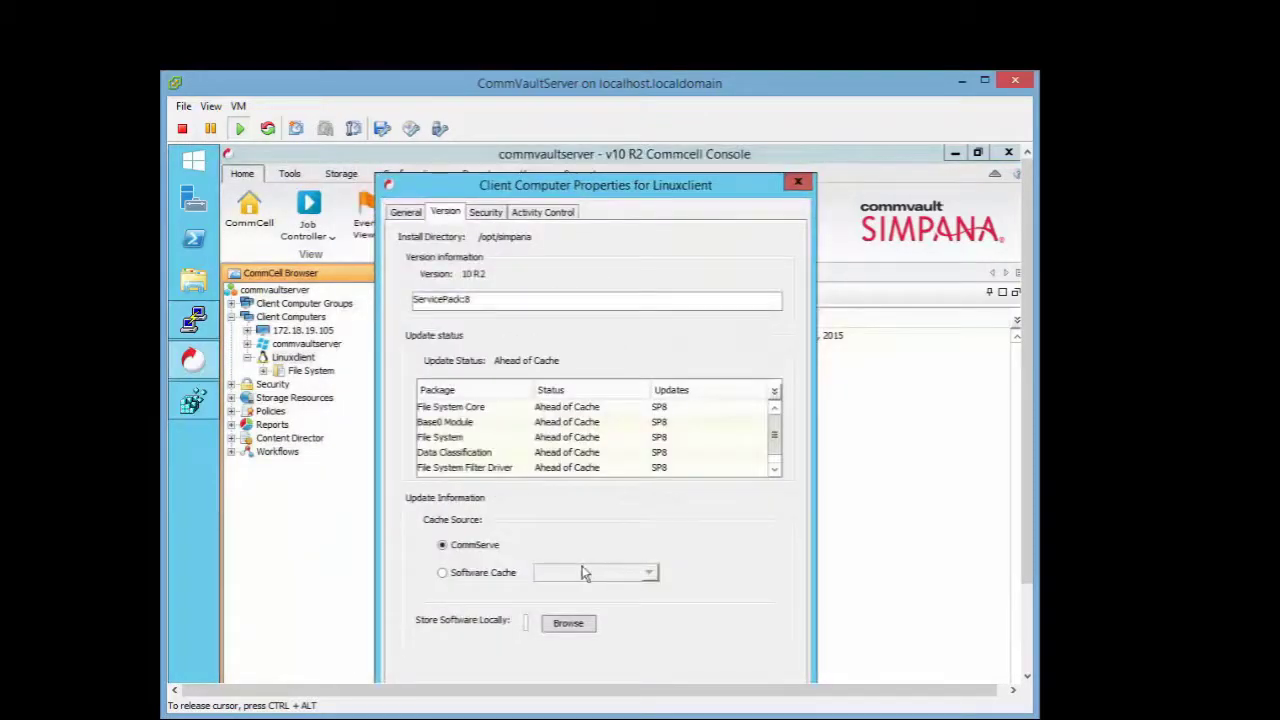
# Browse Linuxclient's local software storage path and examine the folder inside /opt/simpana/Base/certificates
pyautogui.click(566, 624)
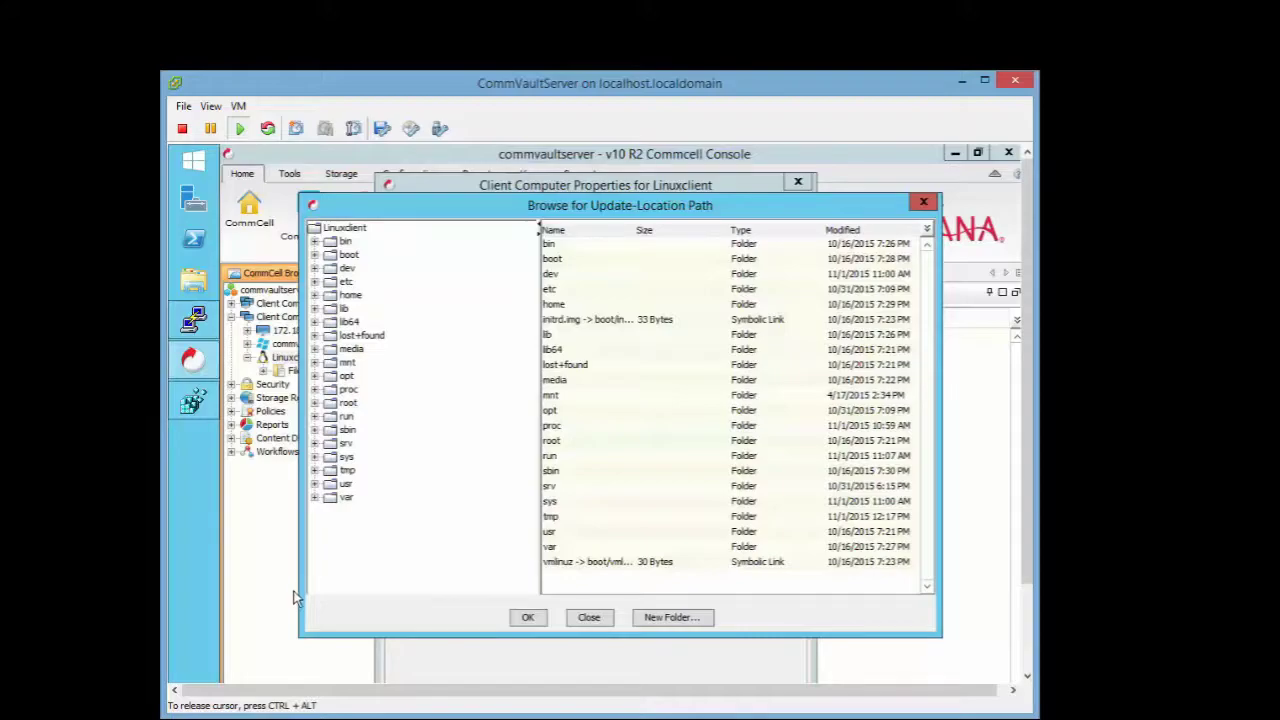
pyautogui.click(315, 376)
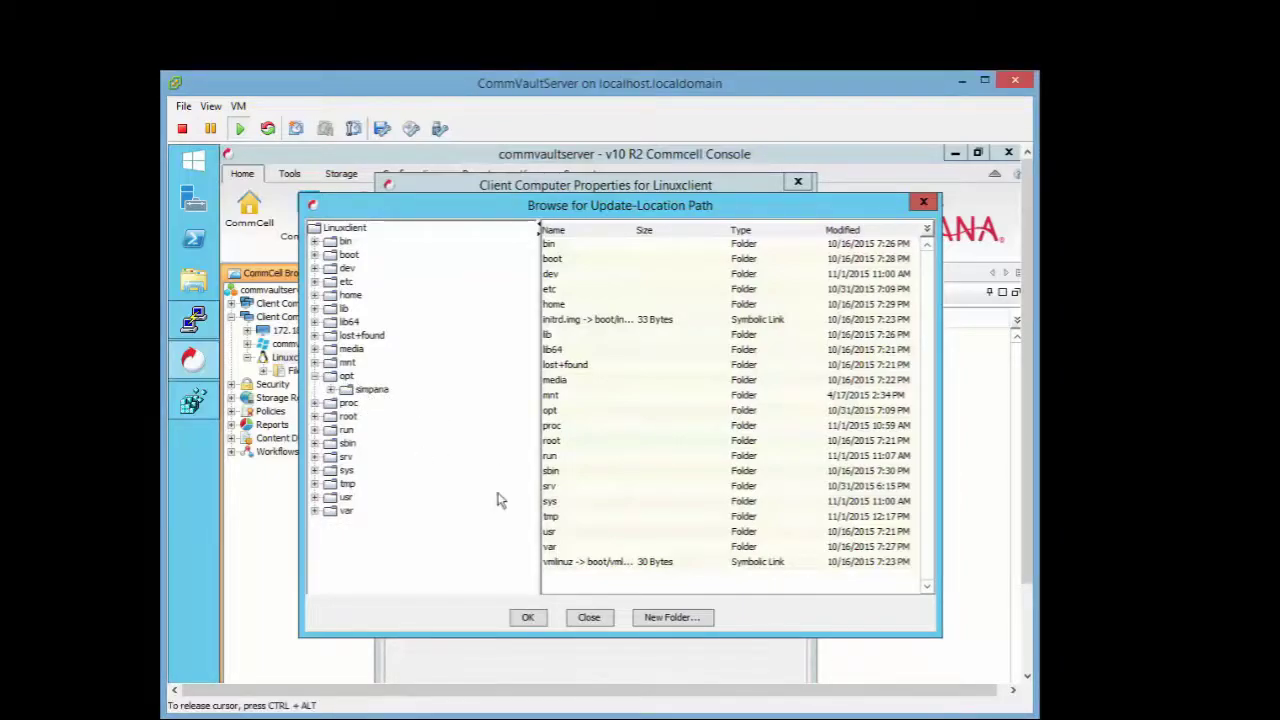
pyautogui.click(331, 390)
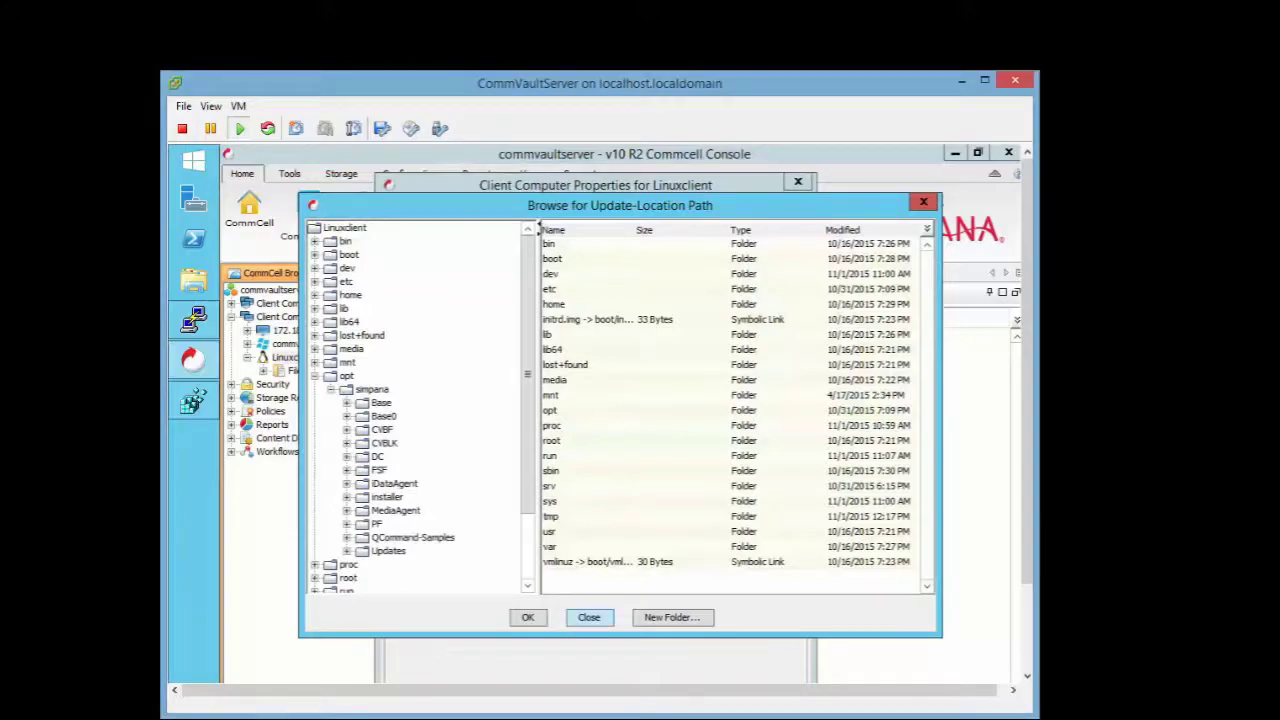
pyautogui.click(347, 403)
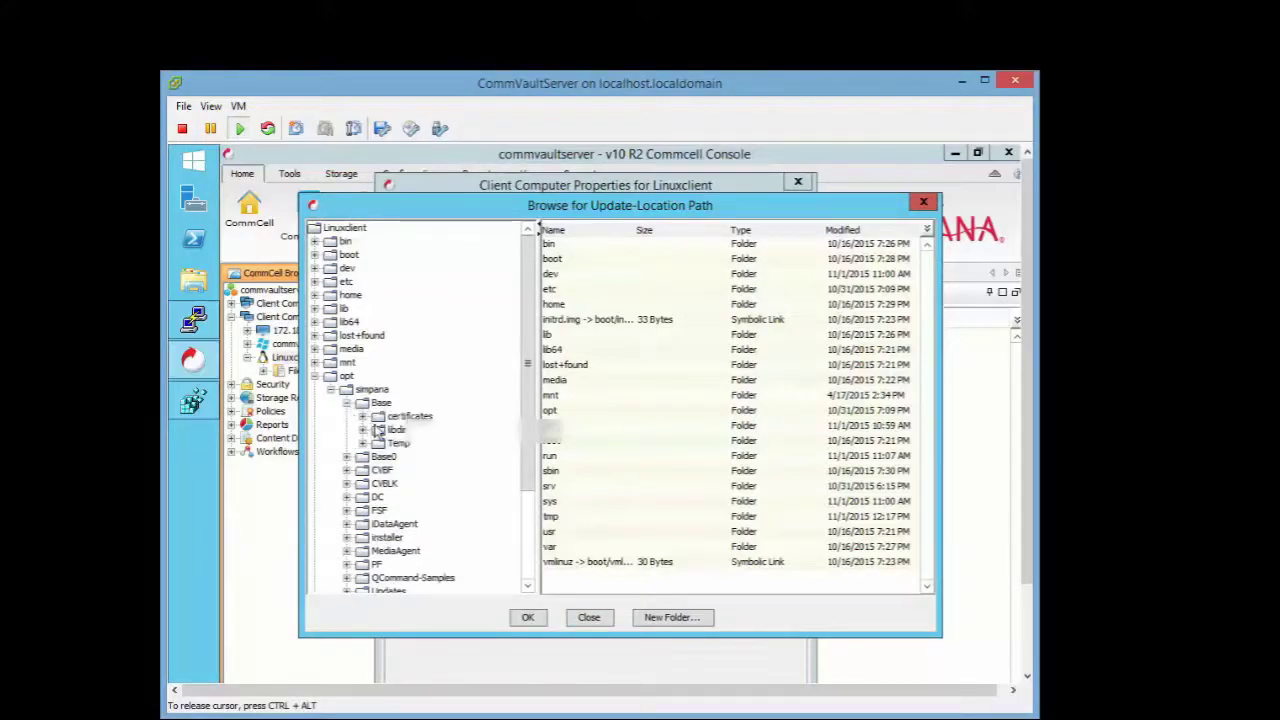
pyautogui.click(363, 416)
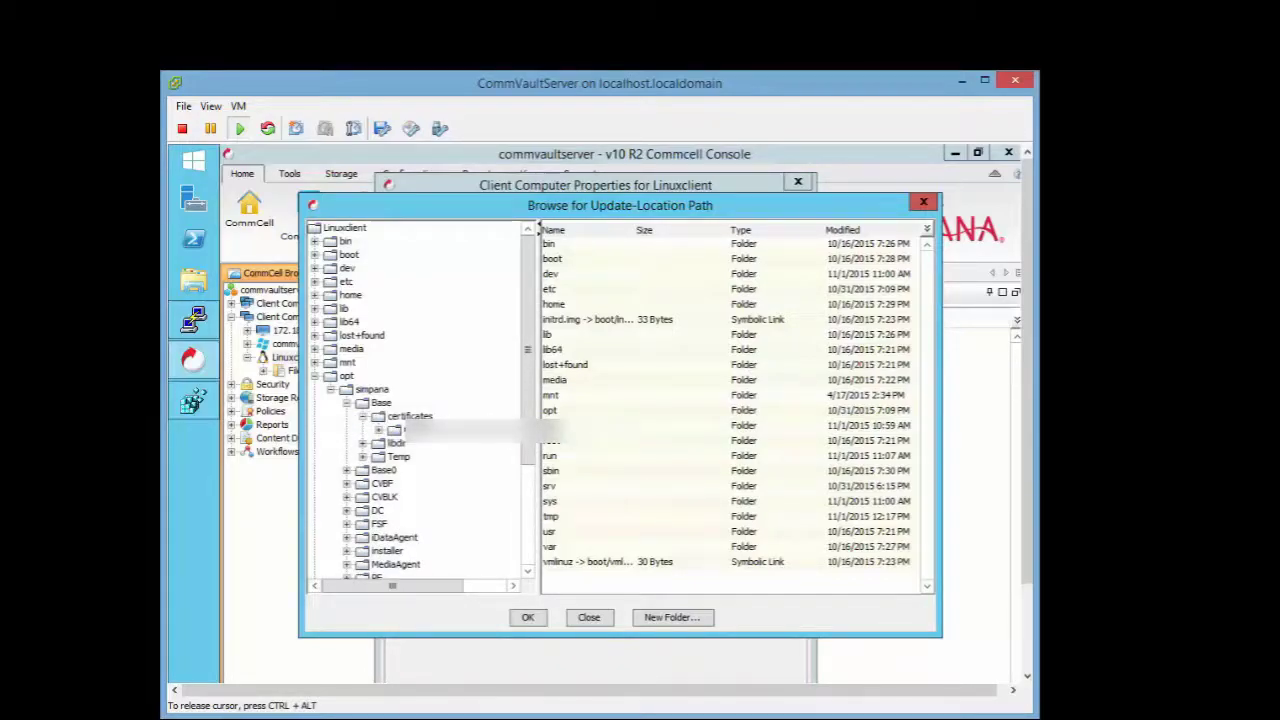
pyautogui.moveTo(540, 228); pyautogui.dragTo(578, 228)
pyautogui.click(491, 432)
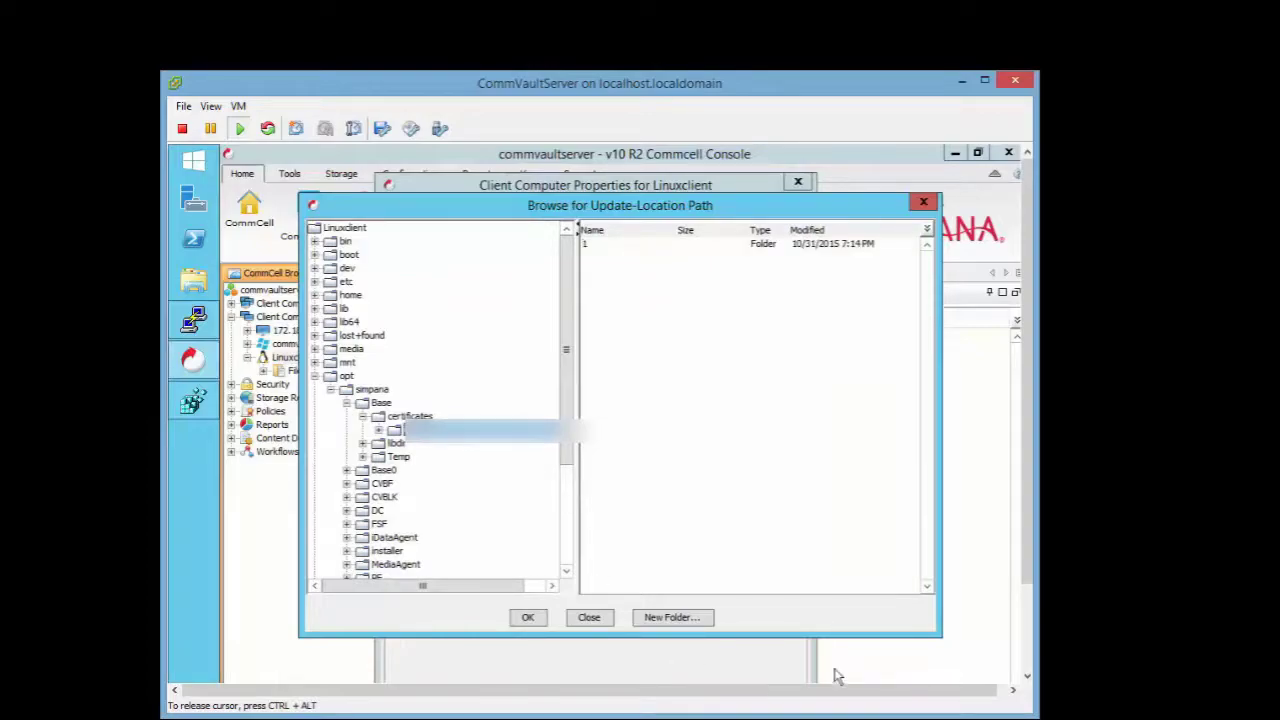
# Compare the certificates subfolder name with sCSGUID in Registry Editor, then close the browse window and Linuxclient properties without changes
pyautogui.click(193, 398)
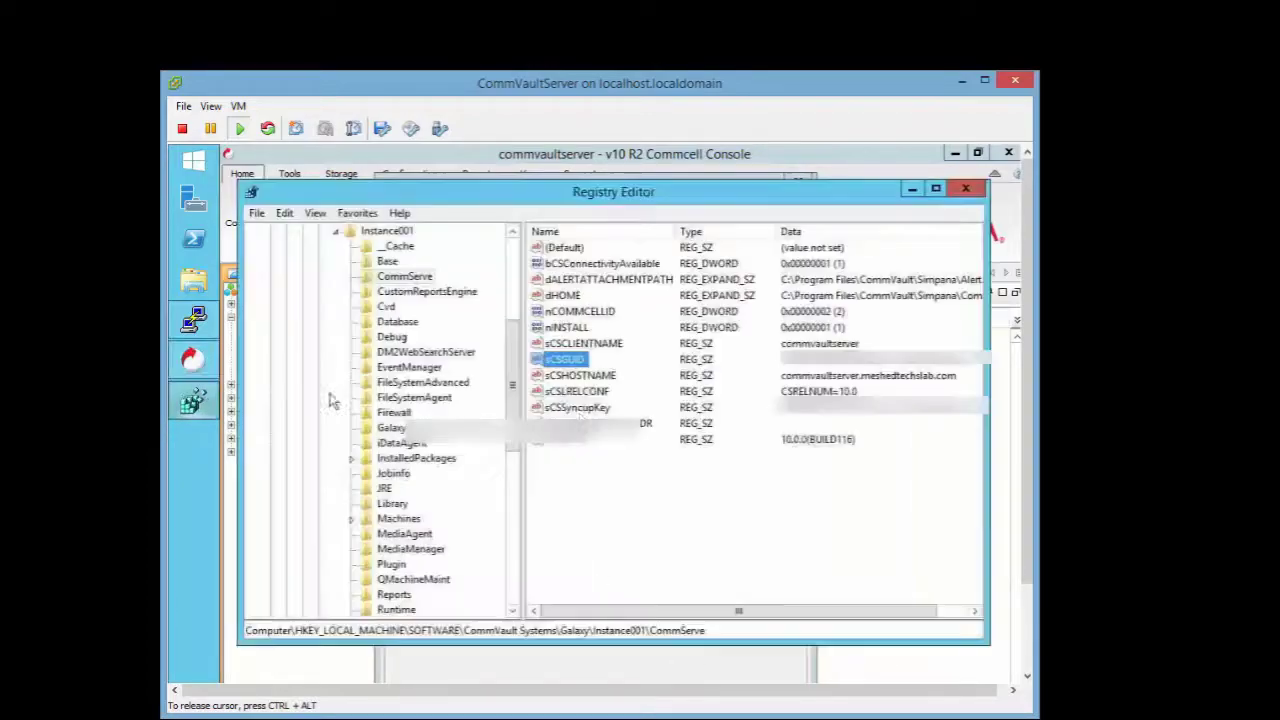
pyautogui.click(622, 359)
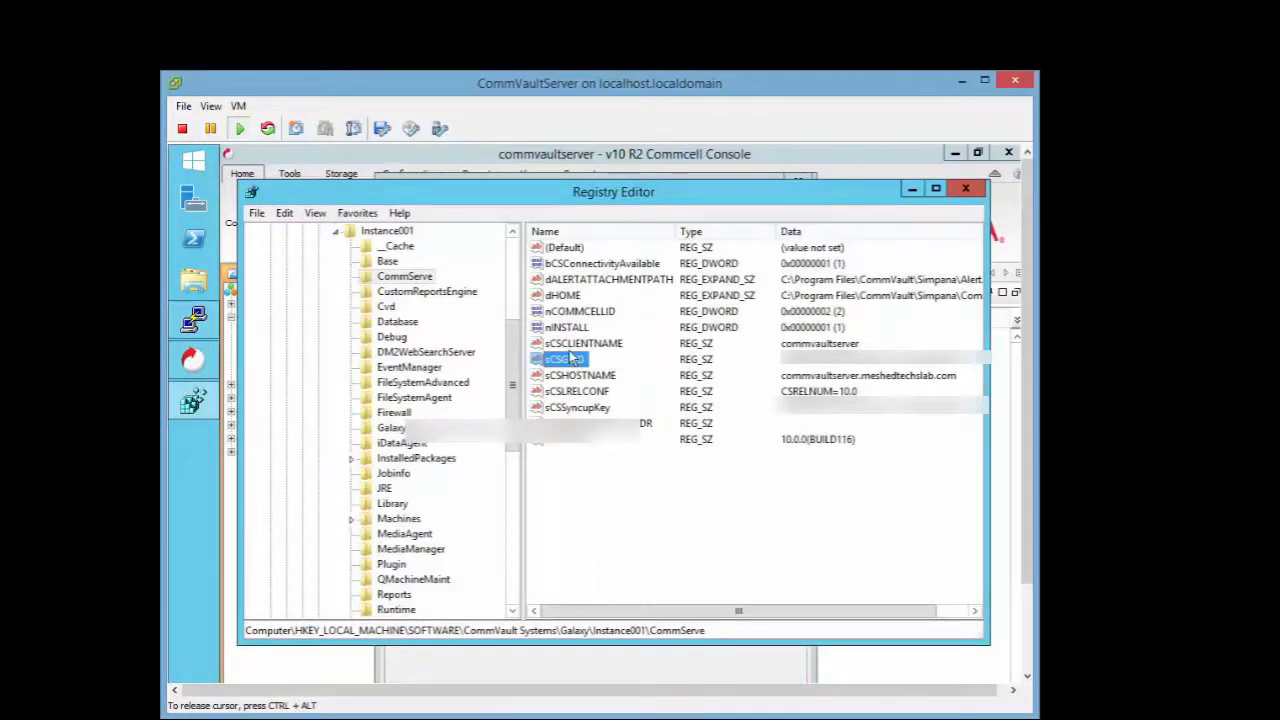
pyautogui.click(911, 189)
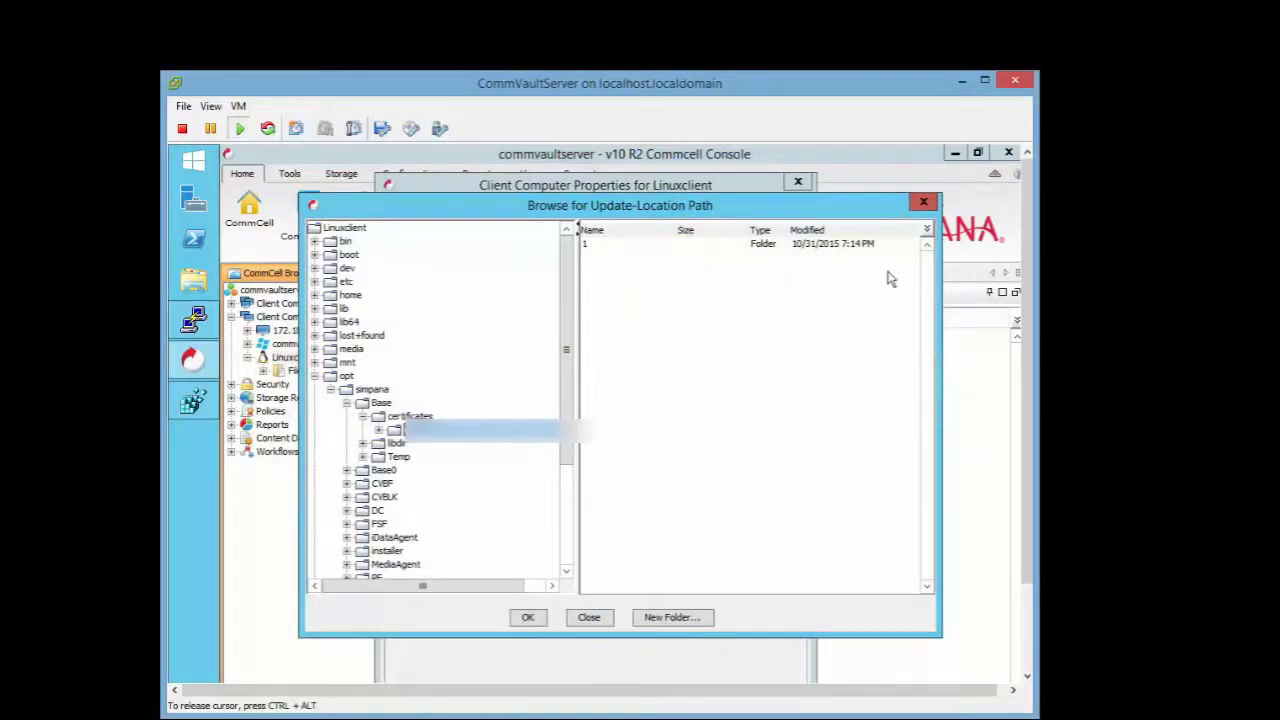
pyautogui.click(923, 202)
pyautogui.click(798, 181)
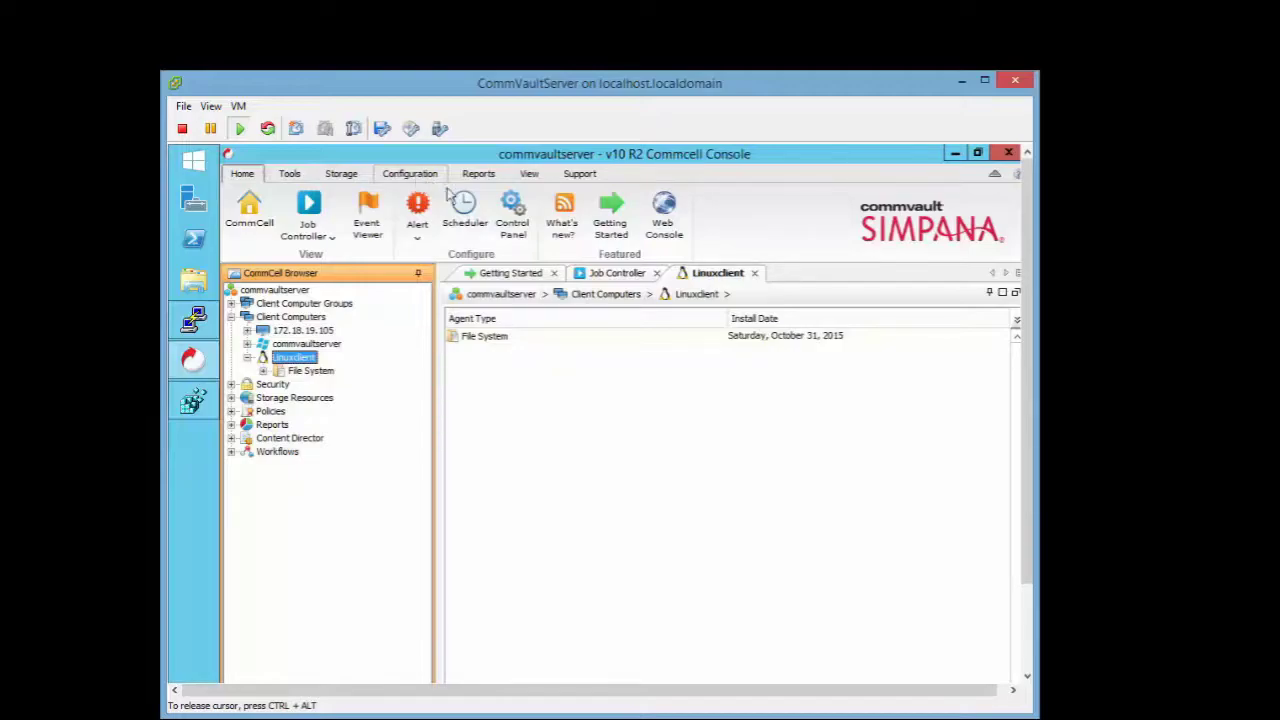
# Examine the Linuxclient certificate entry in Certificate Administration, then close it and the Control Panel without changes
pyautogui.click(515, 222)
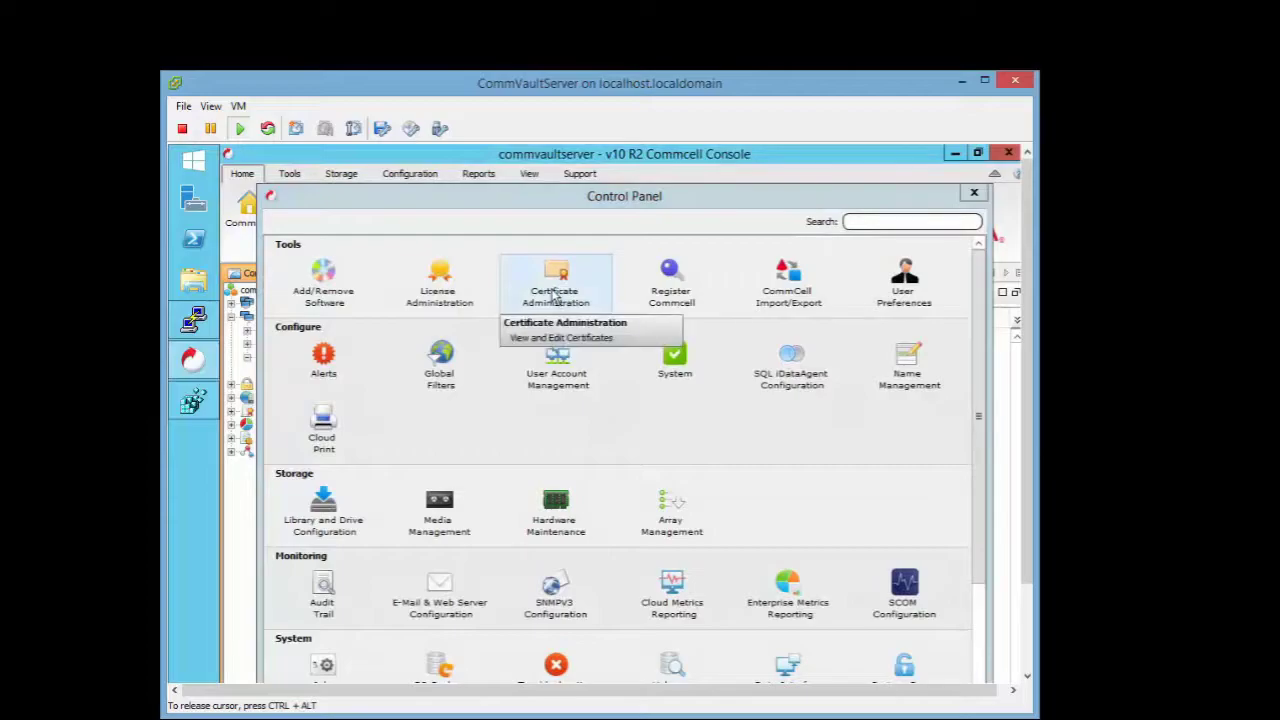
pyautogui.click(577, 310)
pyautogui.moveTo(574, 264); pyautogui.dragTo(558, 220)
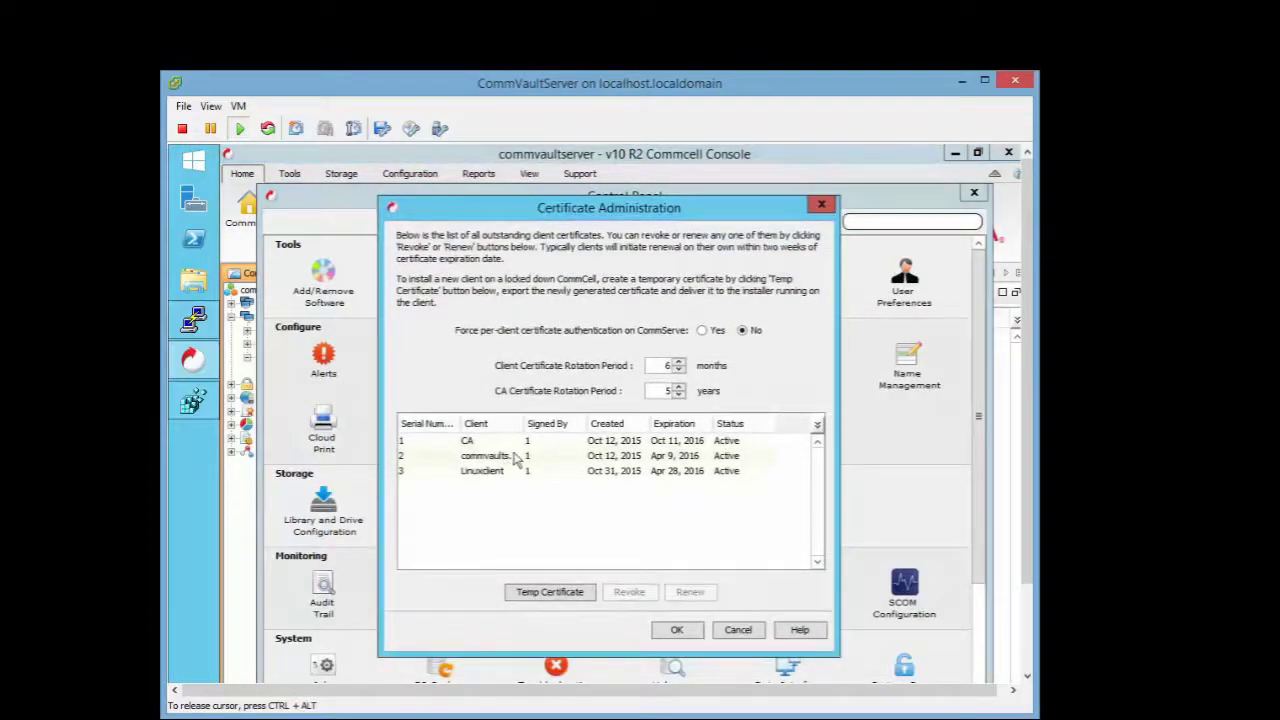
pyautogui.click(505, 474)
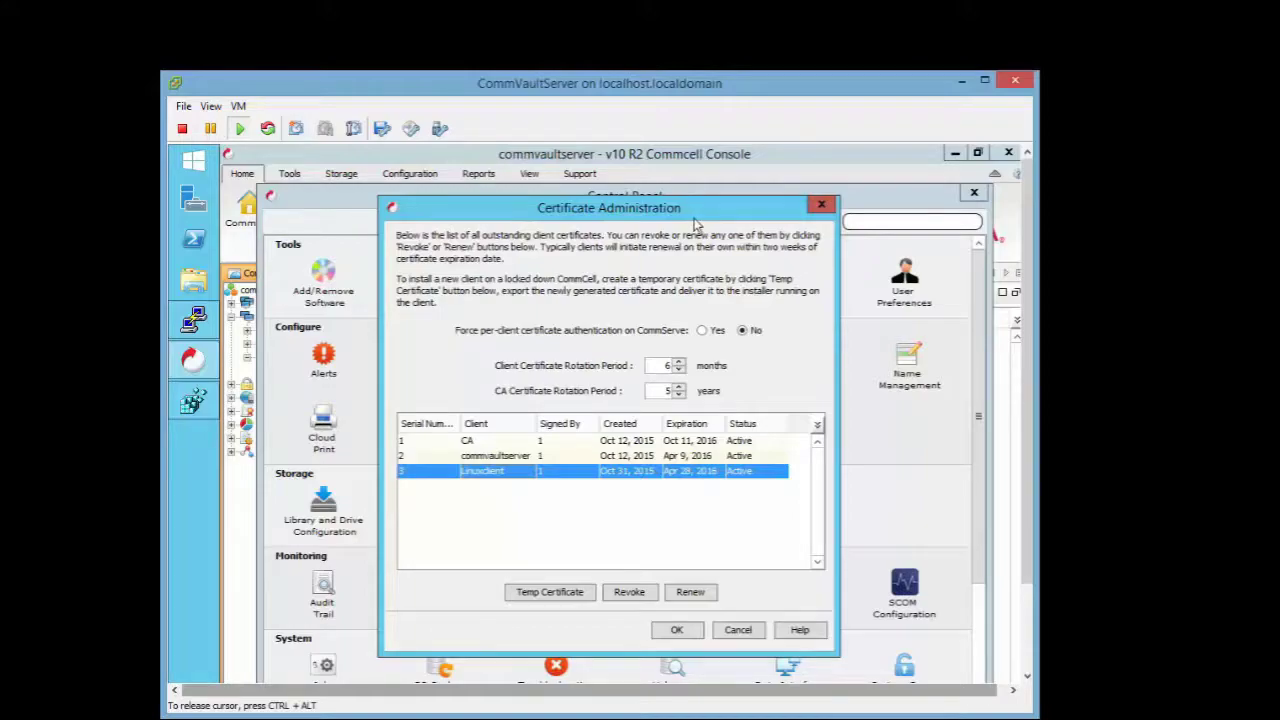
pyautogui.click(821, 206)
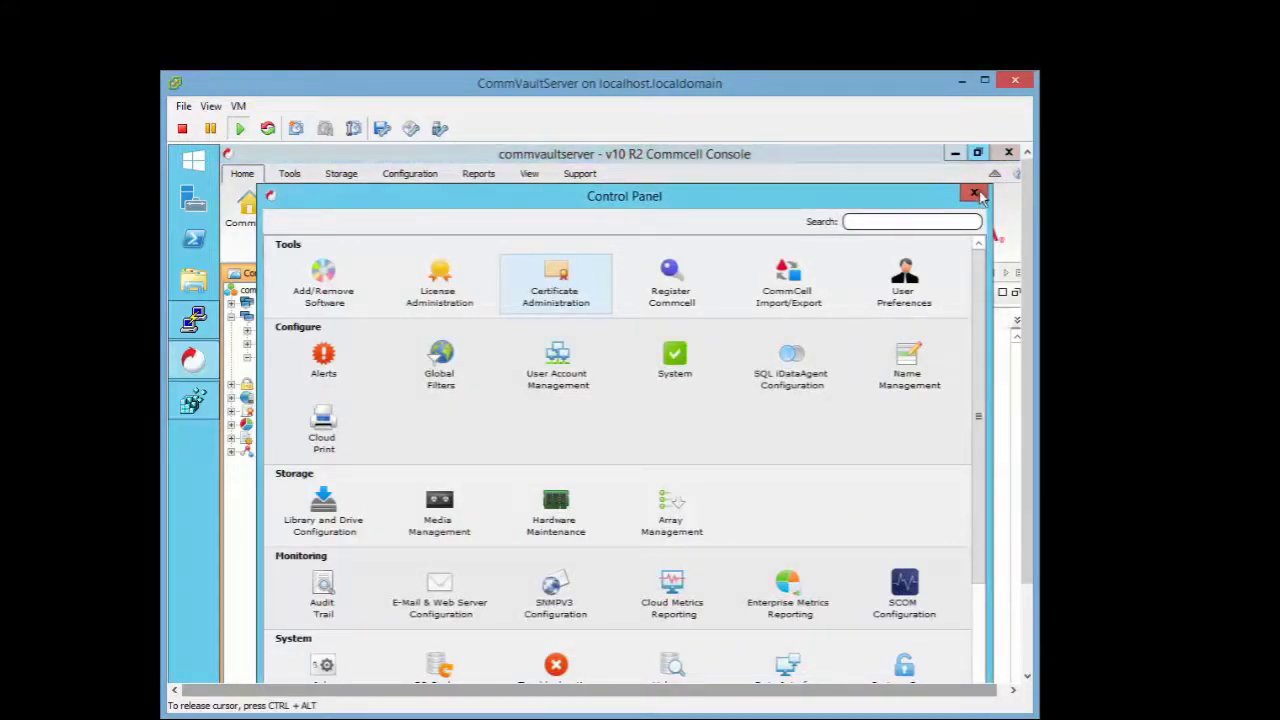
pyautogui.click(975, 194)
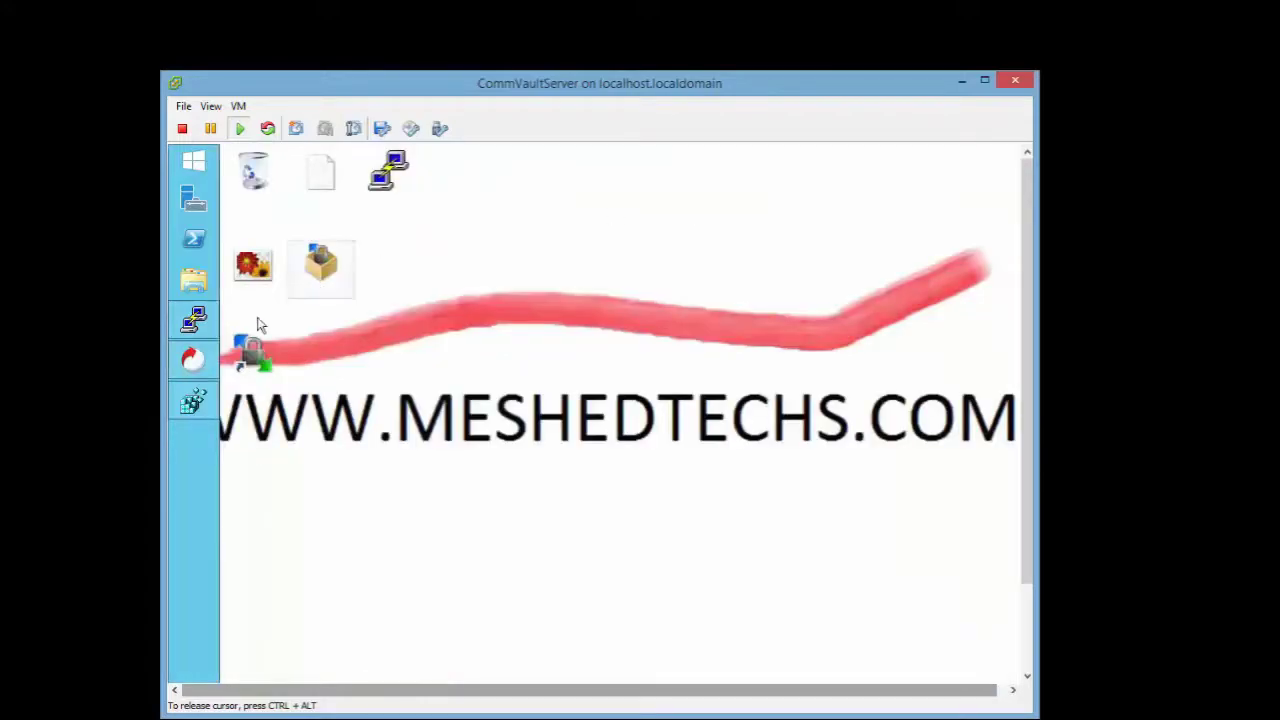
# Switch to the PuTTY session on Linuxclient and run simpana status
pyautogui.click(193, 318)
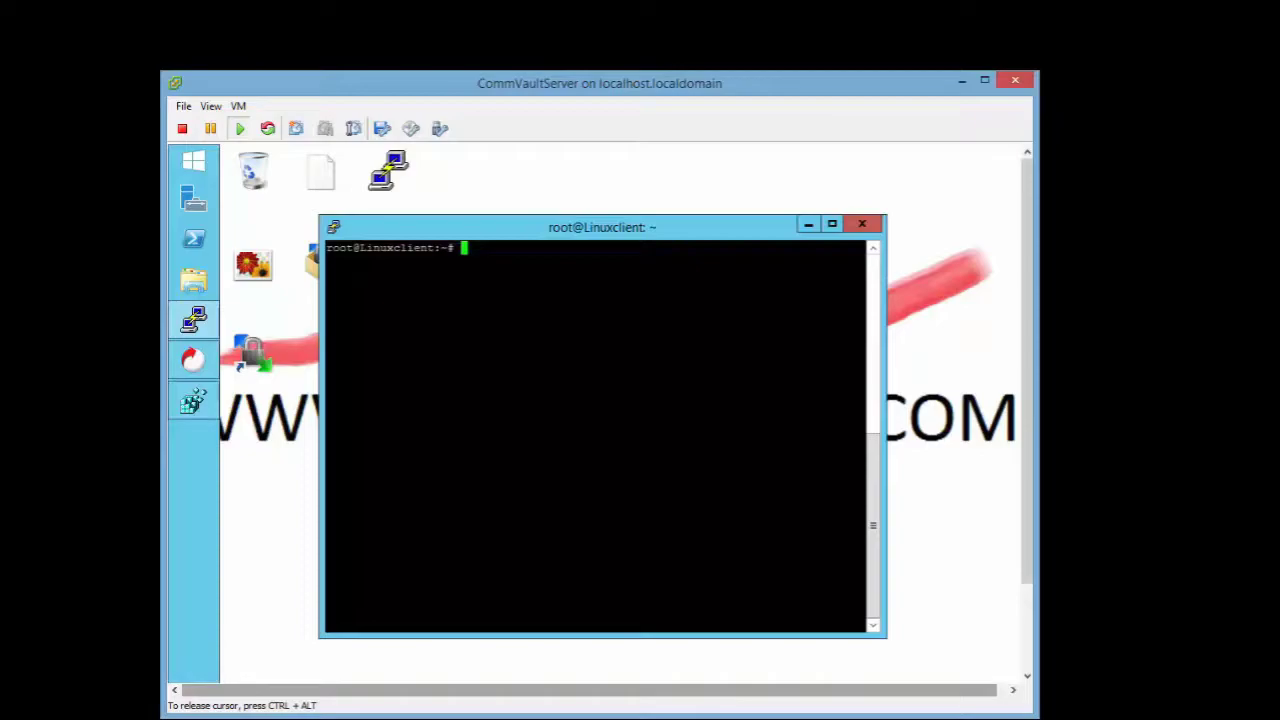
pyautogui.write('sim')
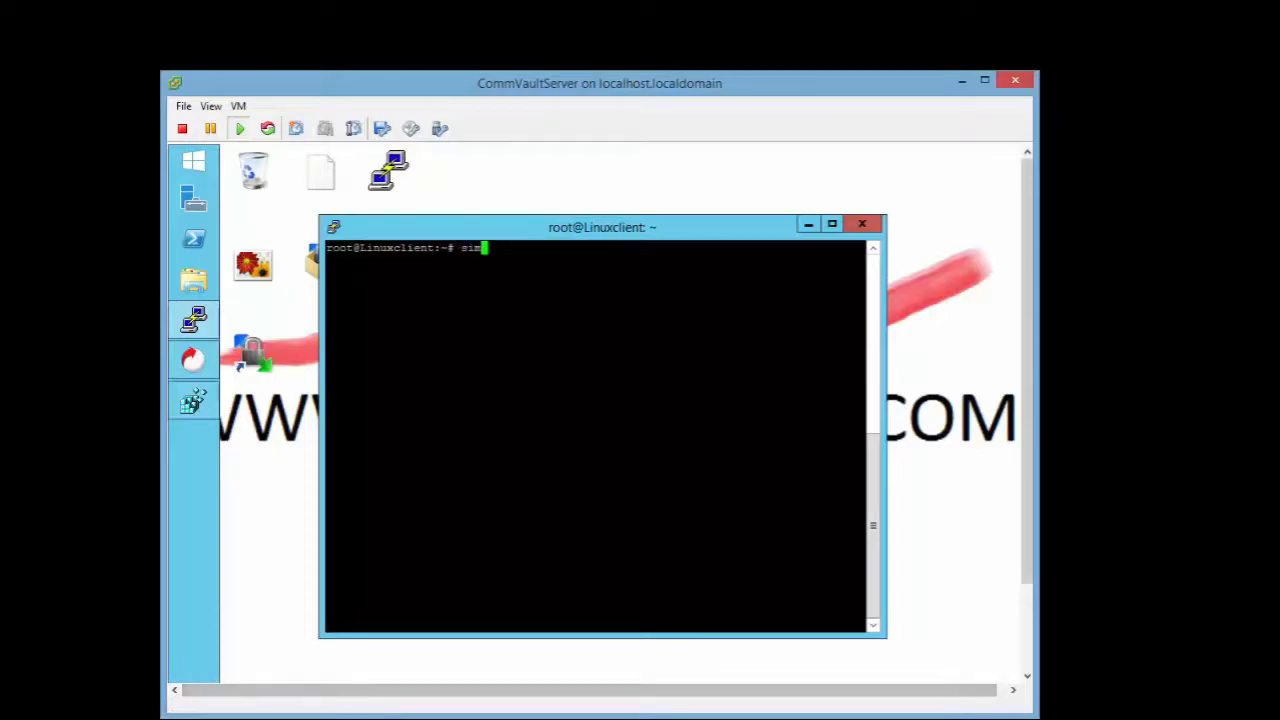
pyautogui.write('pan')
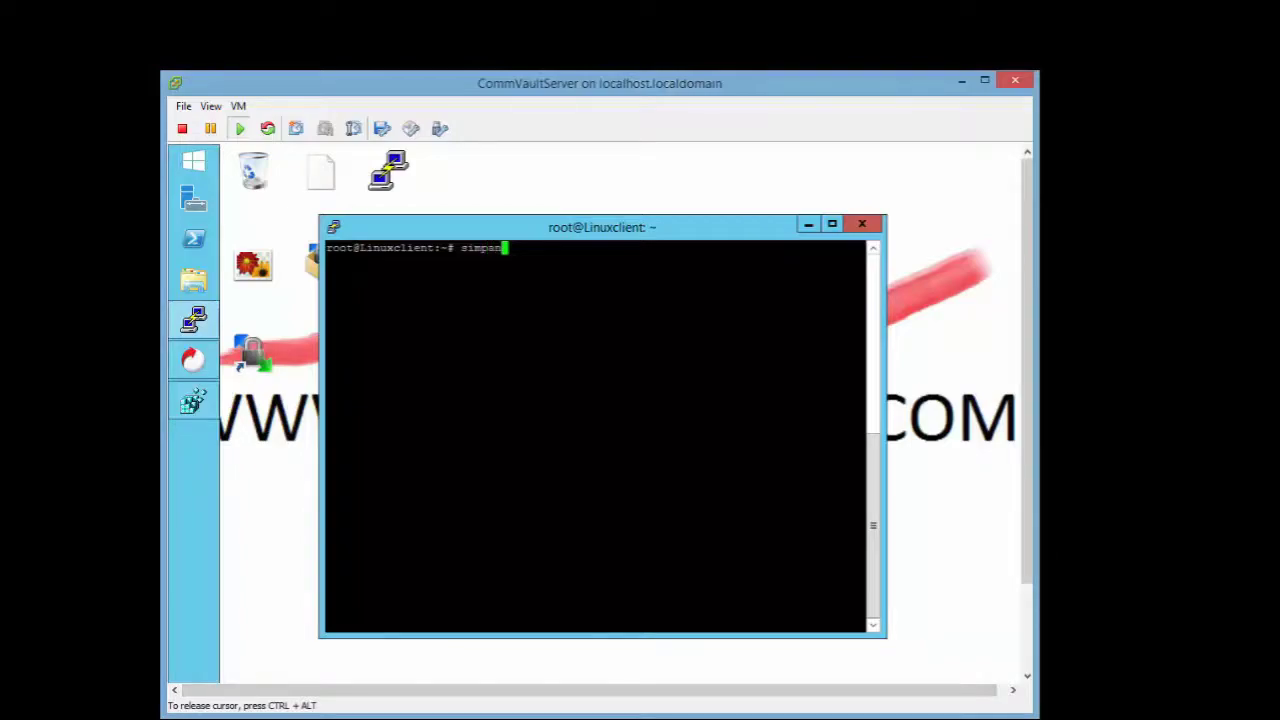
pyautogui.write('a status')
pyautogui.press('Return')
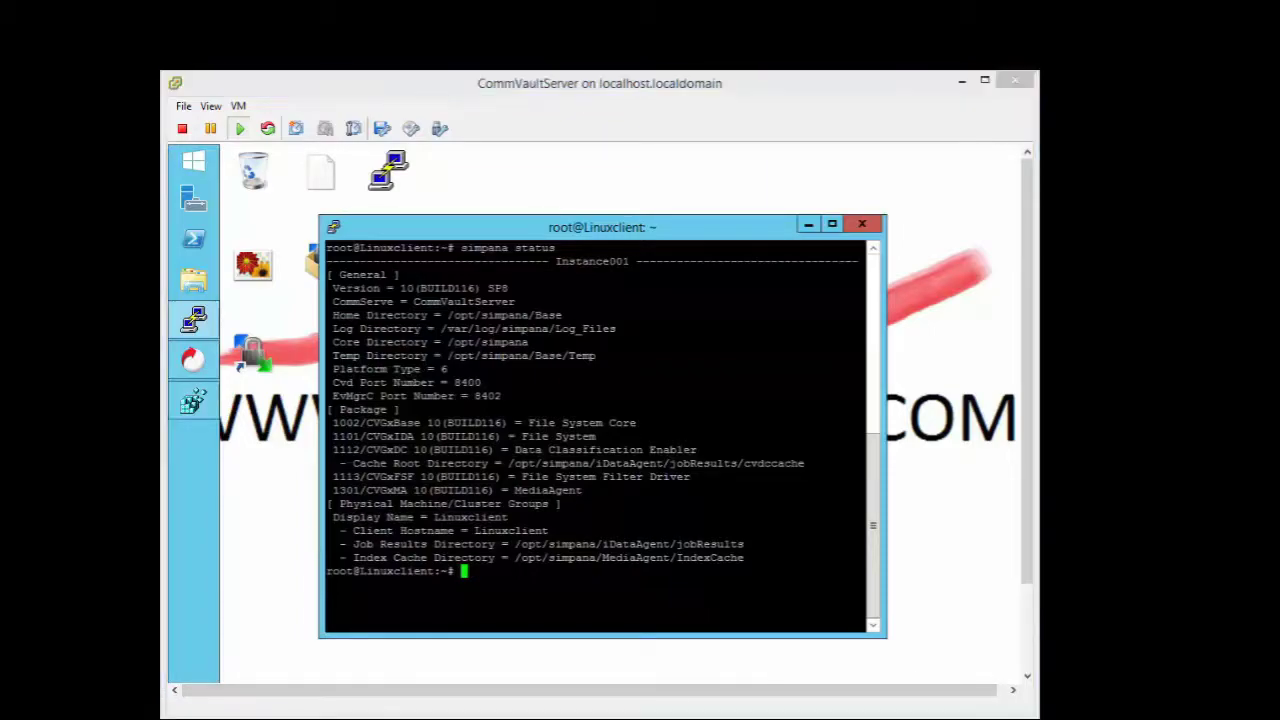
# Compare the host name and CommServe host name in Linuxclient's general properties with the simpana status output in PuTTY
pyautogui.click(193, 358)
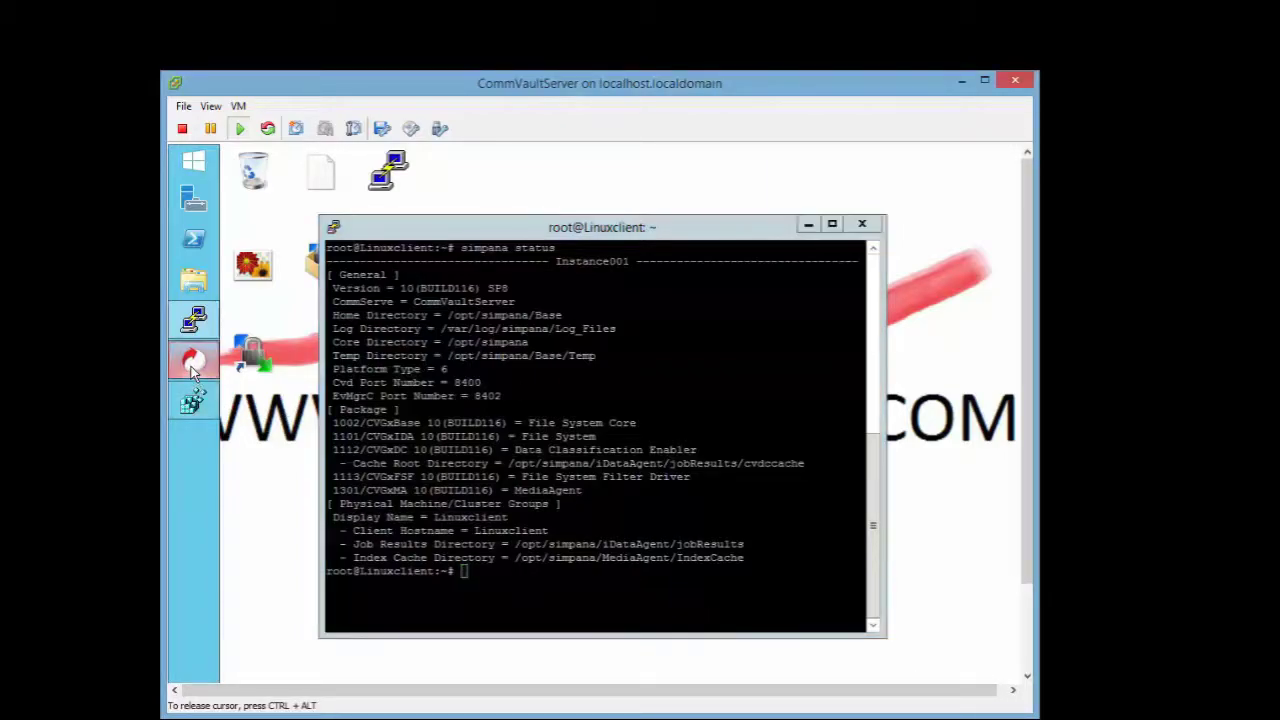
pyautogui.rightClick(294, 358)
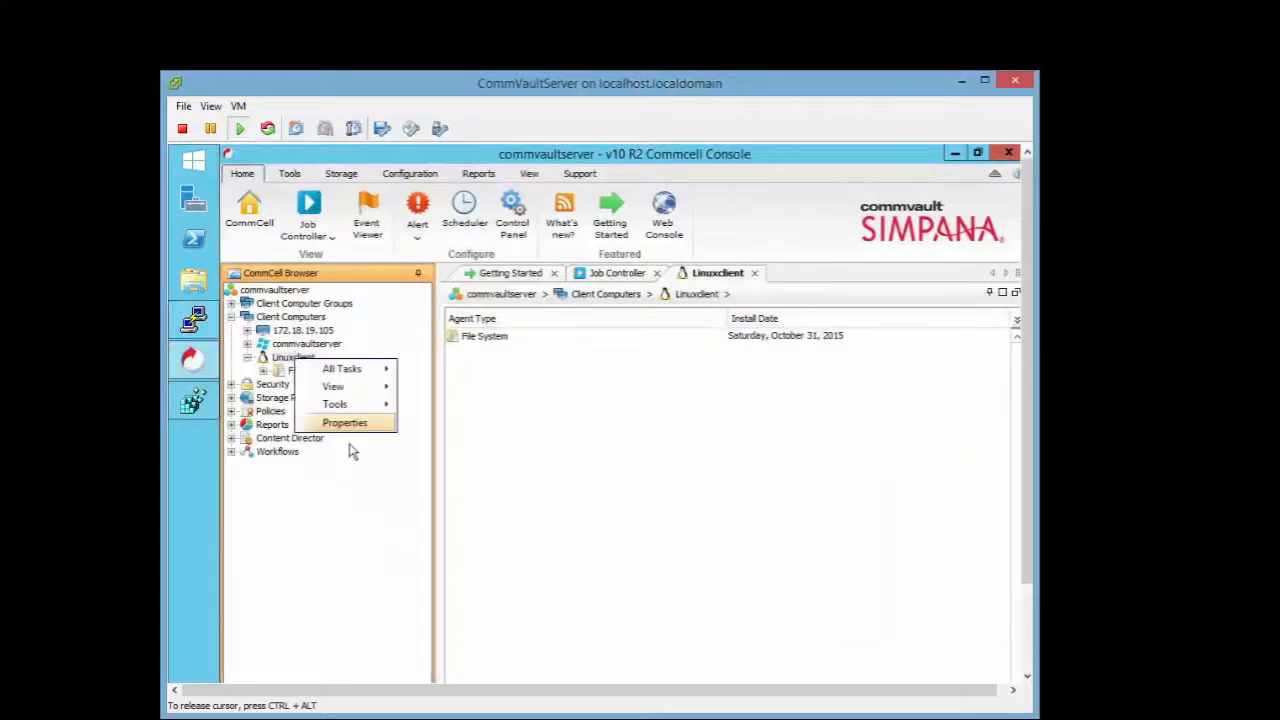
pyautogui.click(346, 424)
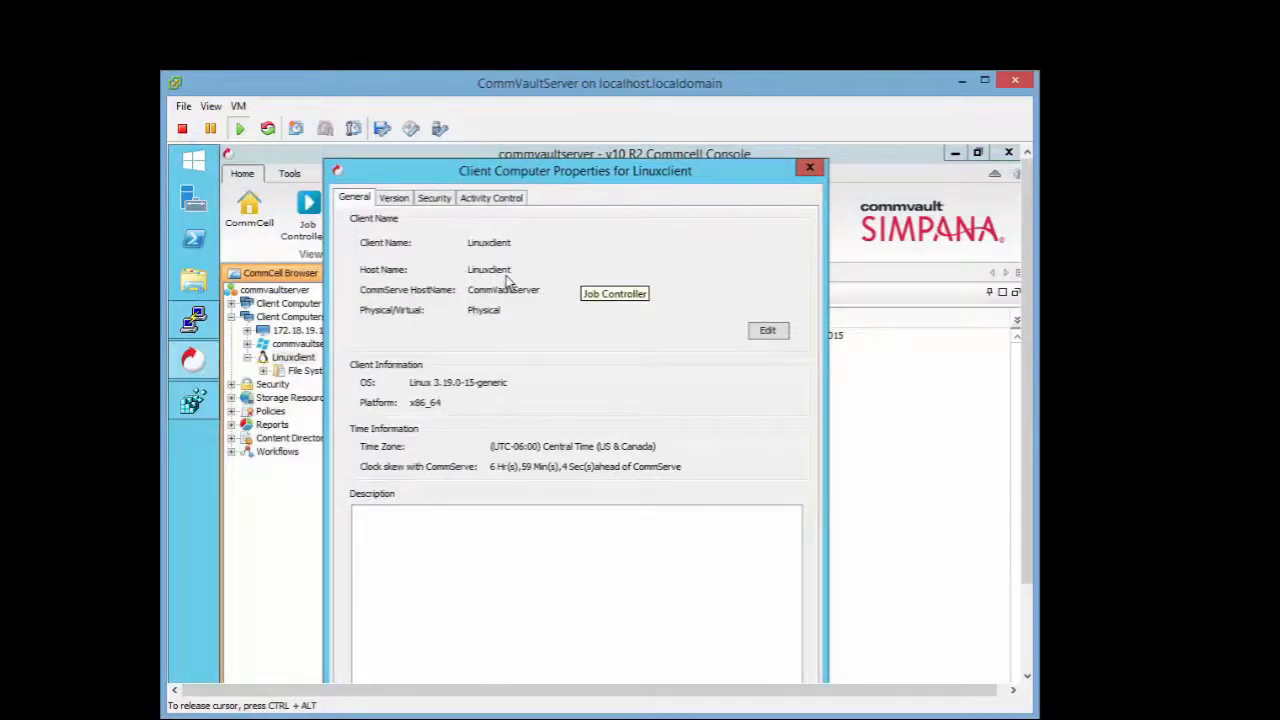
pyautogui.click(196, 322)
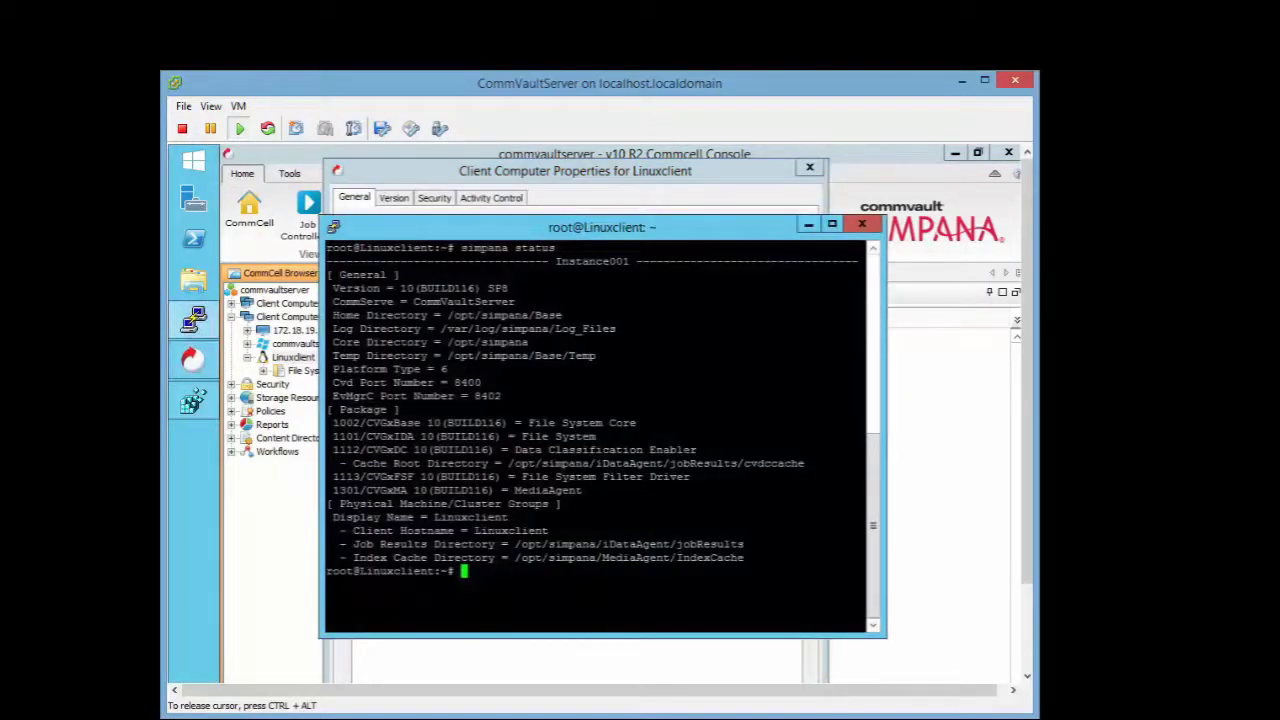
pyautogui.moveTo(864, 531); pyautogui.dragTo(461, 531)
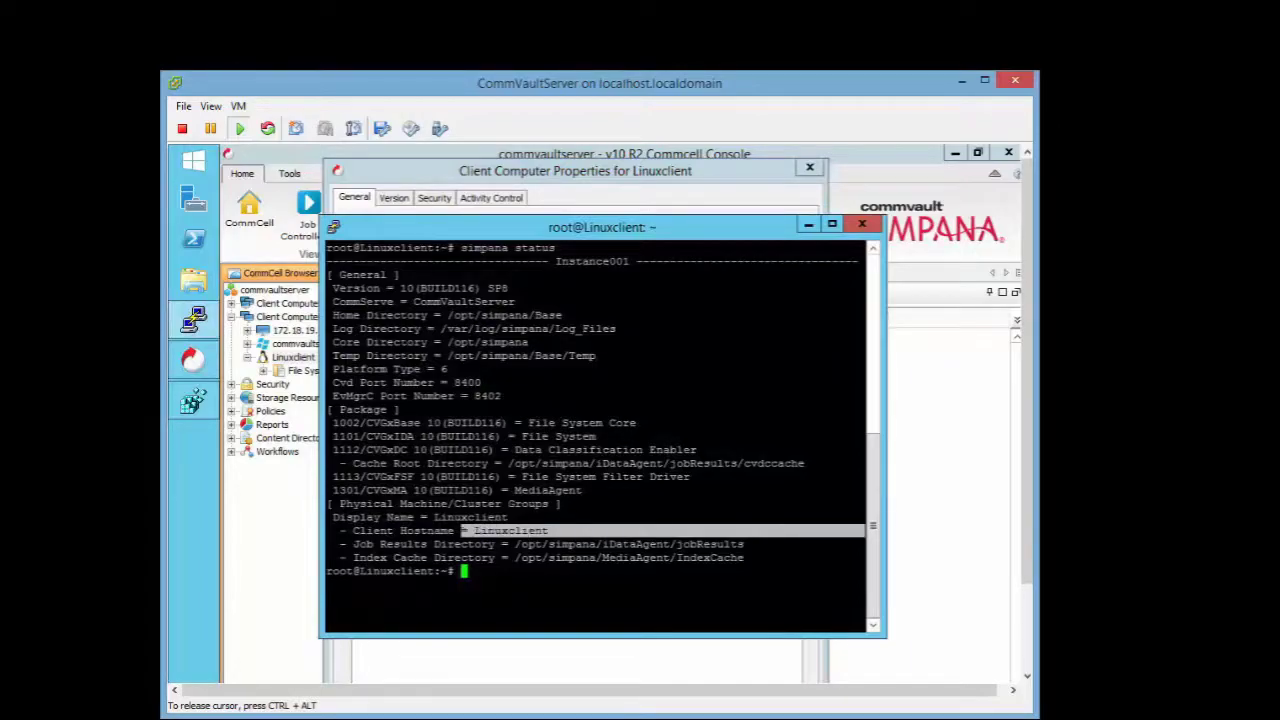
pyautogui.click(452, 174)
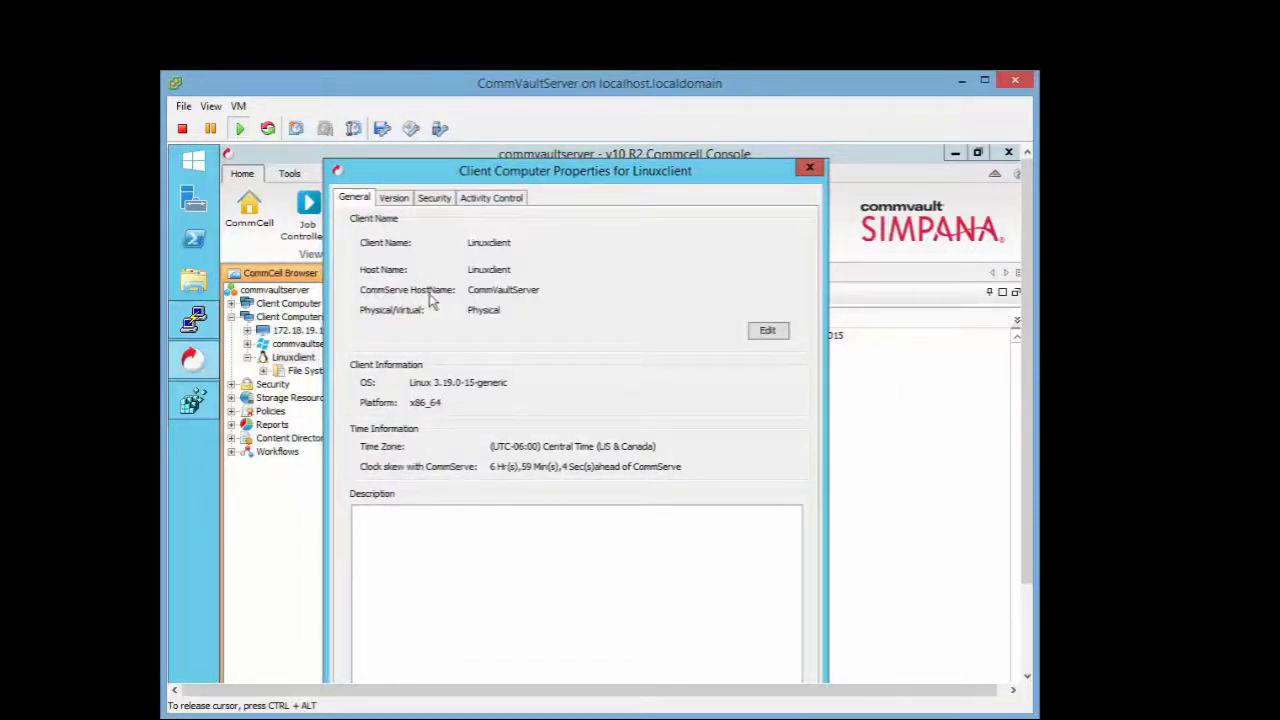
pyautogui.click(194, 320)
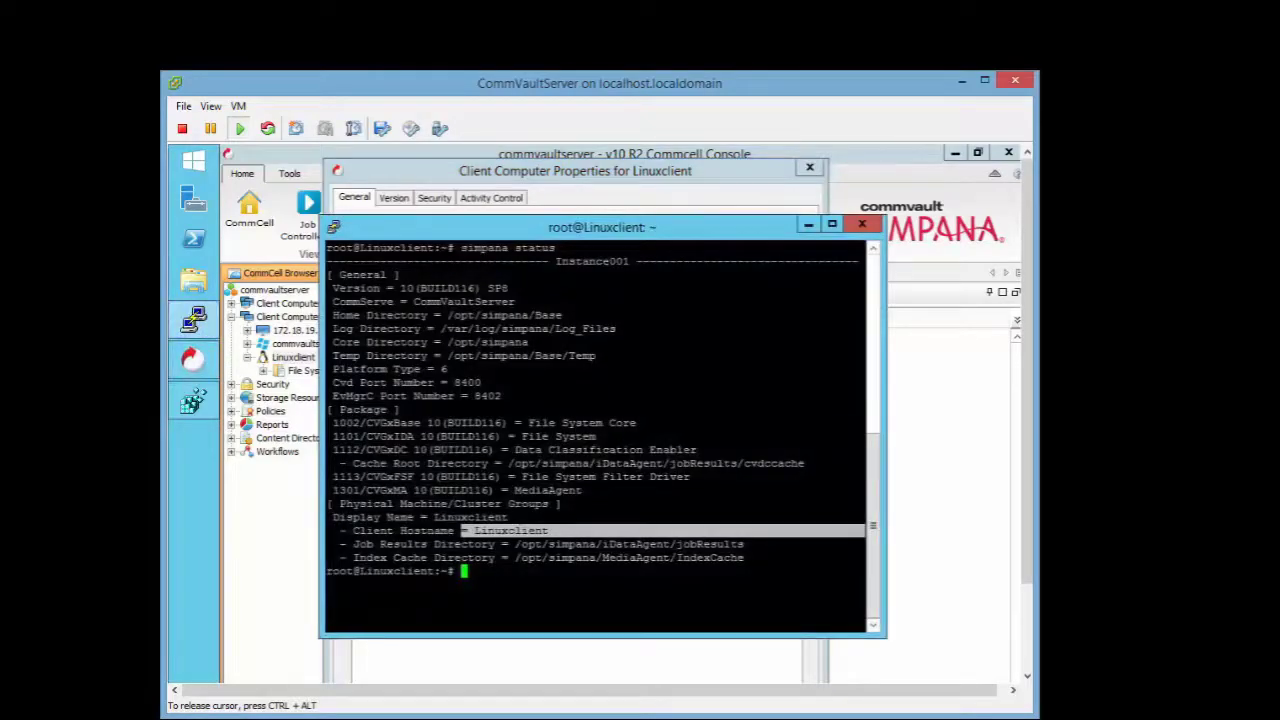
pyautogui.moveTo(866, 301); pyautogui.dragTo(413, 301)
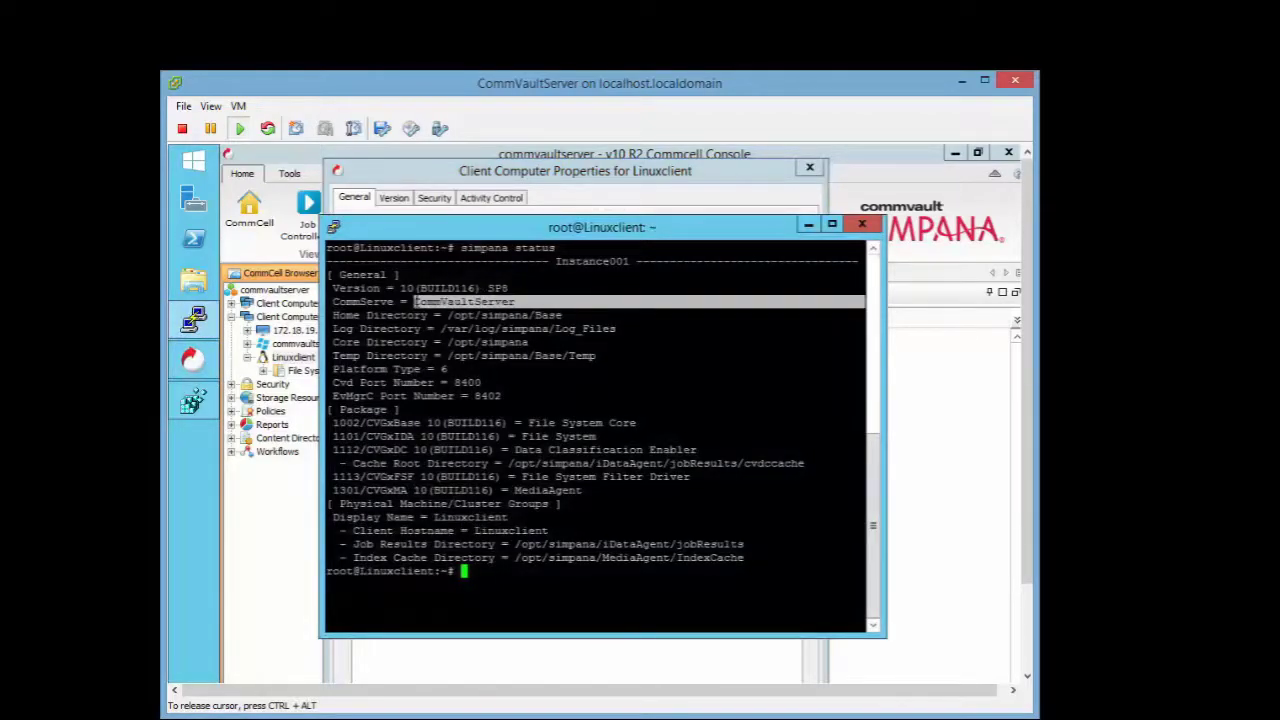
pyautogui.click(524, 180)
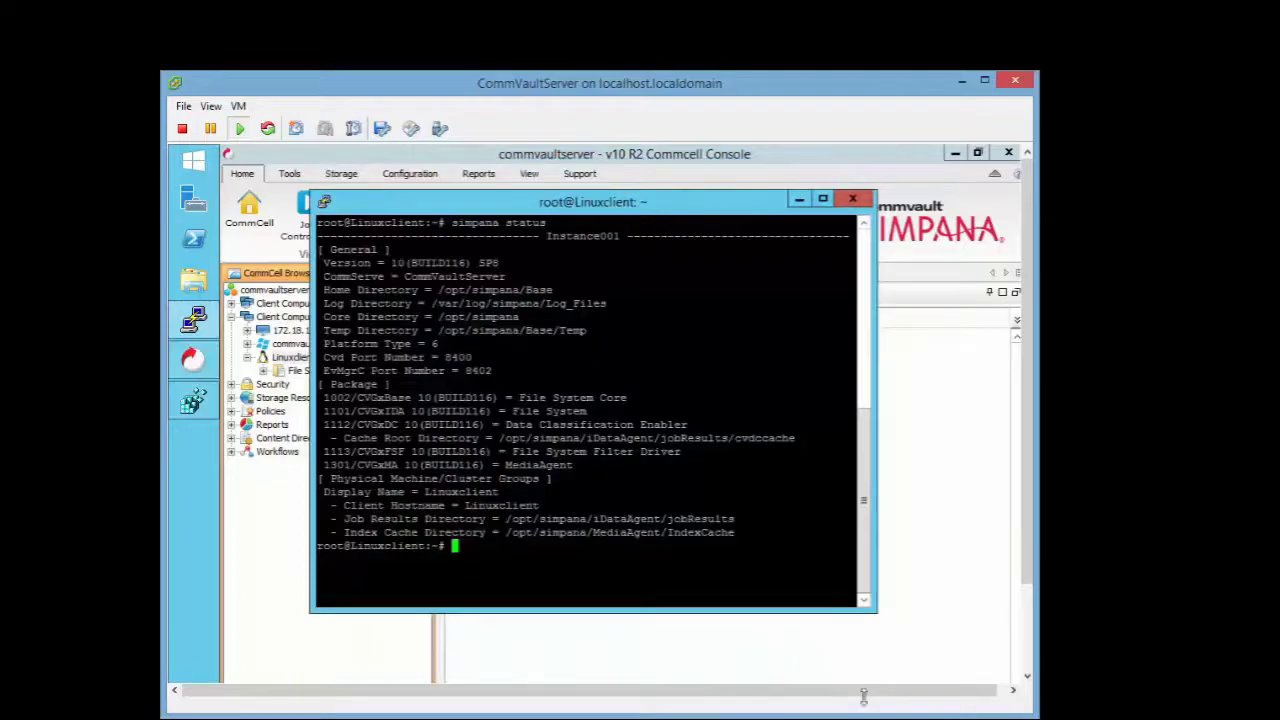
# List the Simpana services on Linuxclient with simpana list in the PuTTY session
pyautogui.click(864, 697)
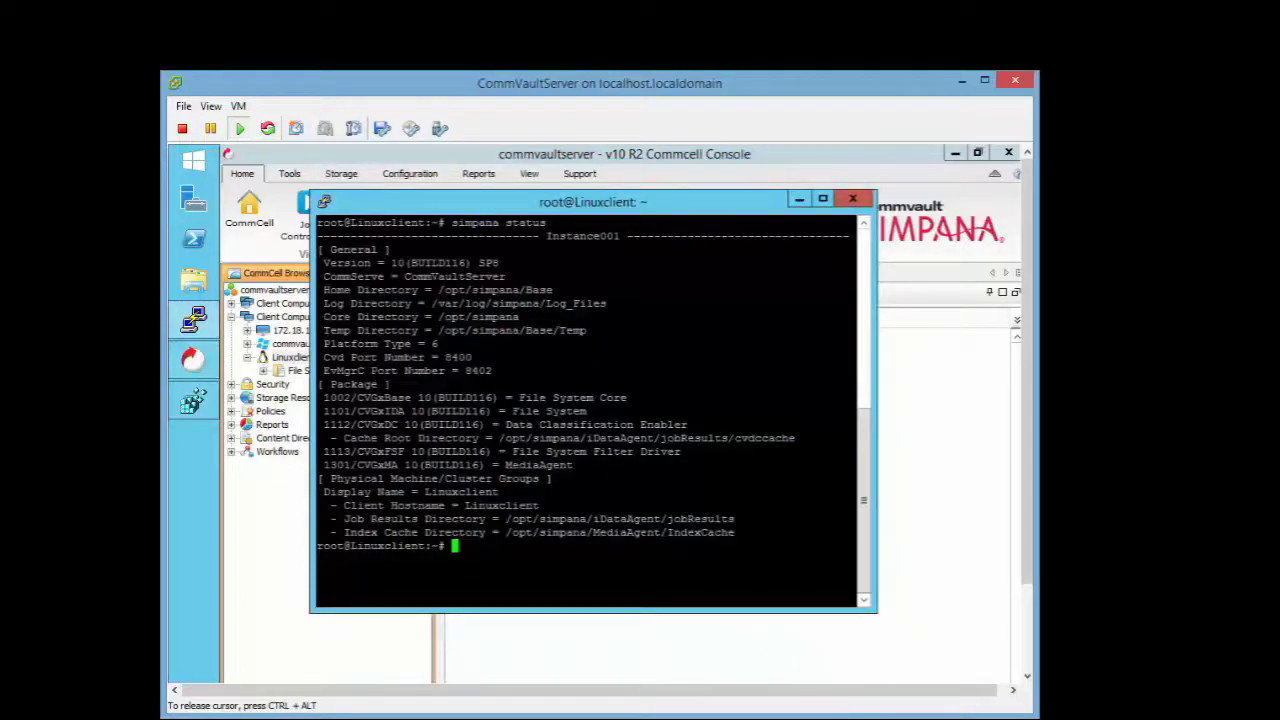
pyautogui.write('simpana list')
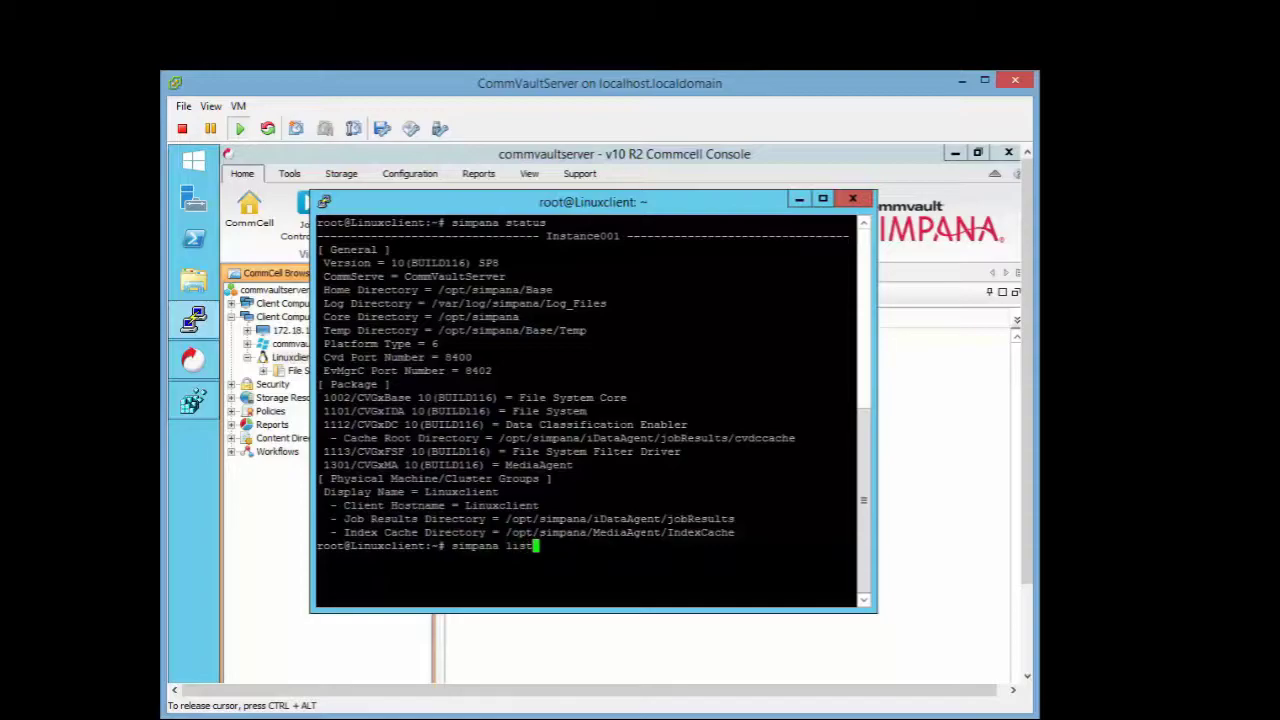
pyautogui.press('Return')
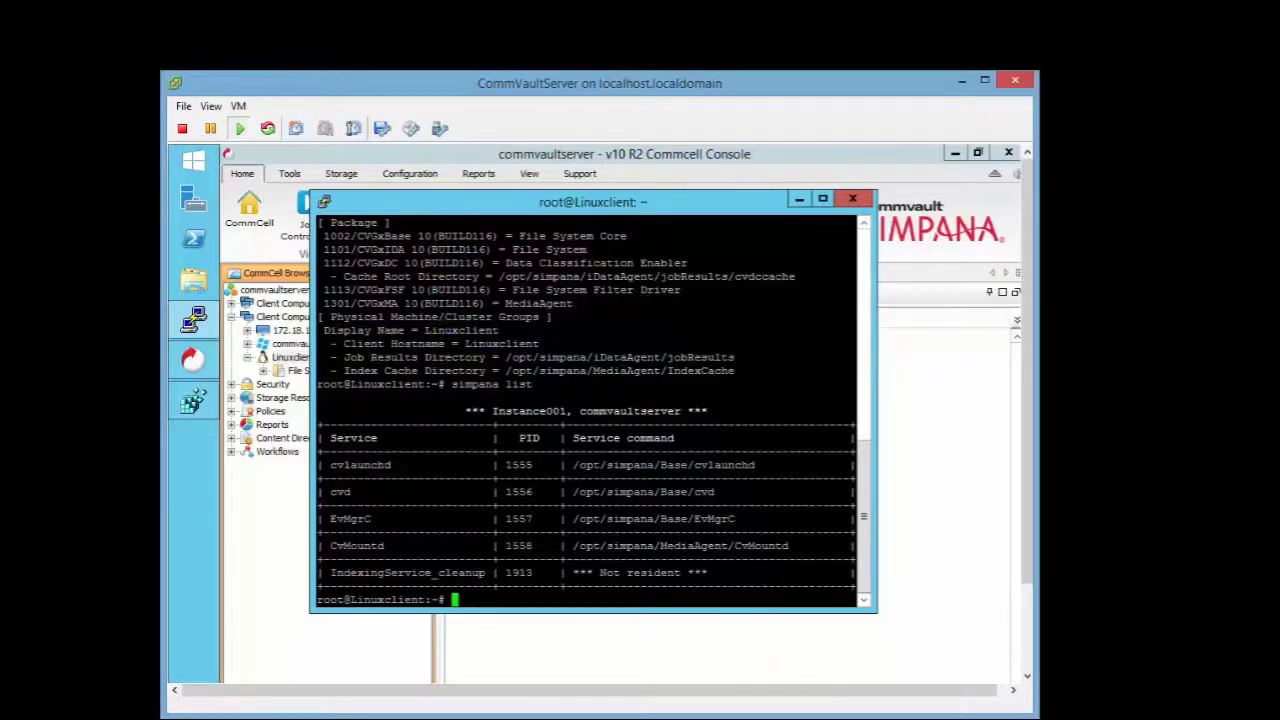
# Change to the /etc/CommVaultRegistry/ directory on Linuxclient
pyautogui.write('cd /etc/')
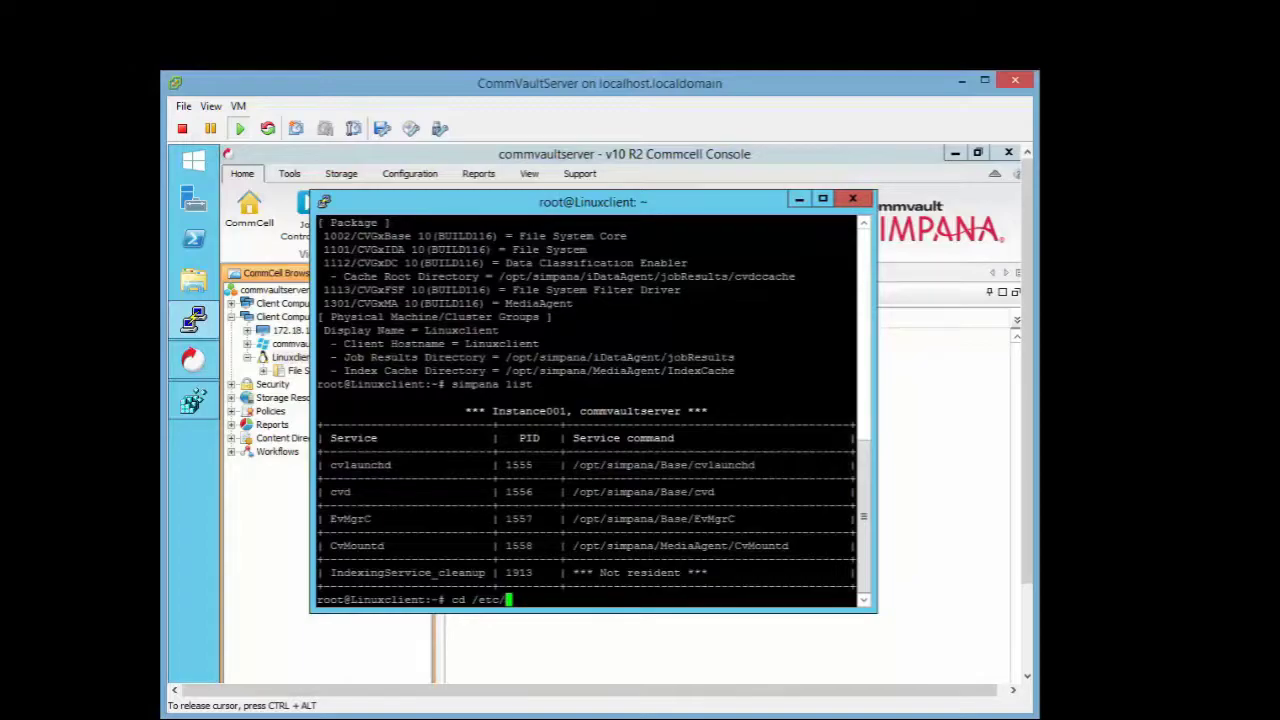
pyautogui.write('CommV')
pyautogui.press('Tab')
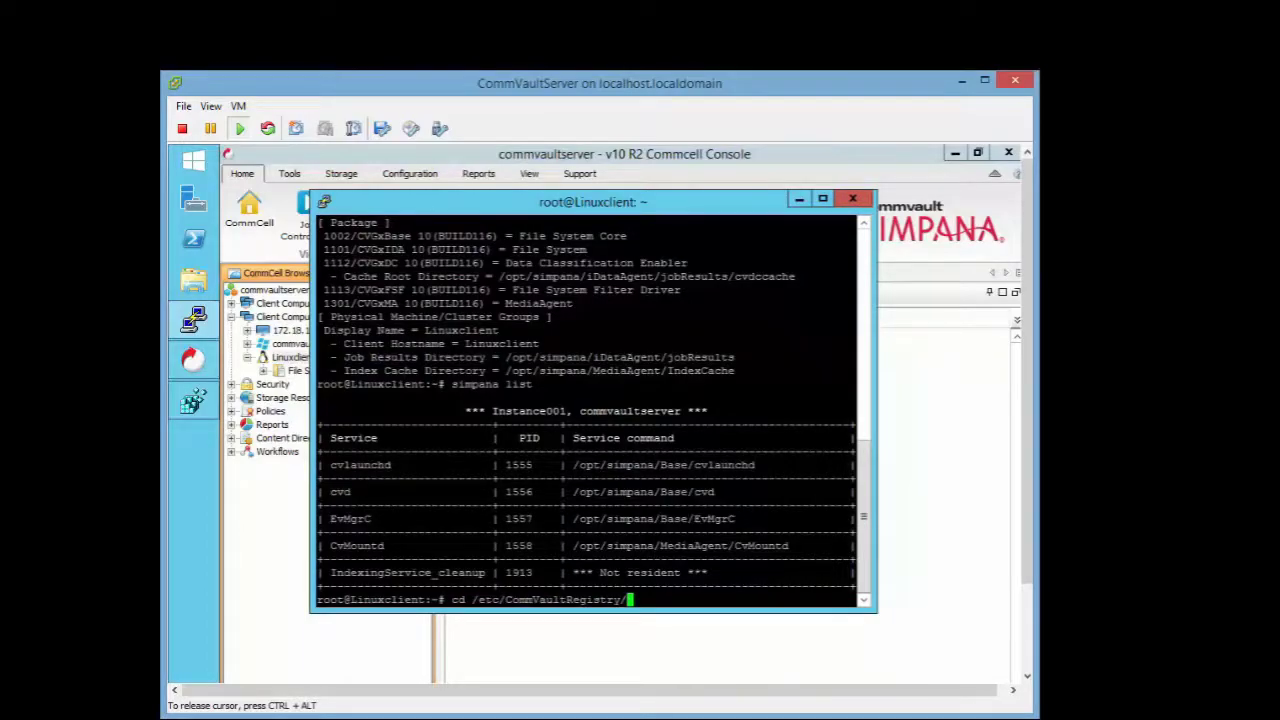
pyautogui.write('in')
pyautogui.press('BackSpace')
pyautogui.press('BackSpace')
pyautogui.write('In')
pyautogui.press('BackSpace')
pyautogui.press('BackSpace')
pyautogui.press('Return')
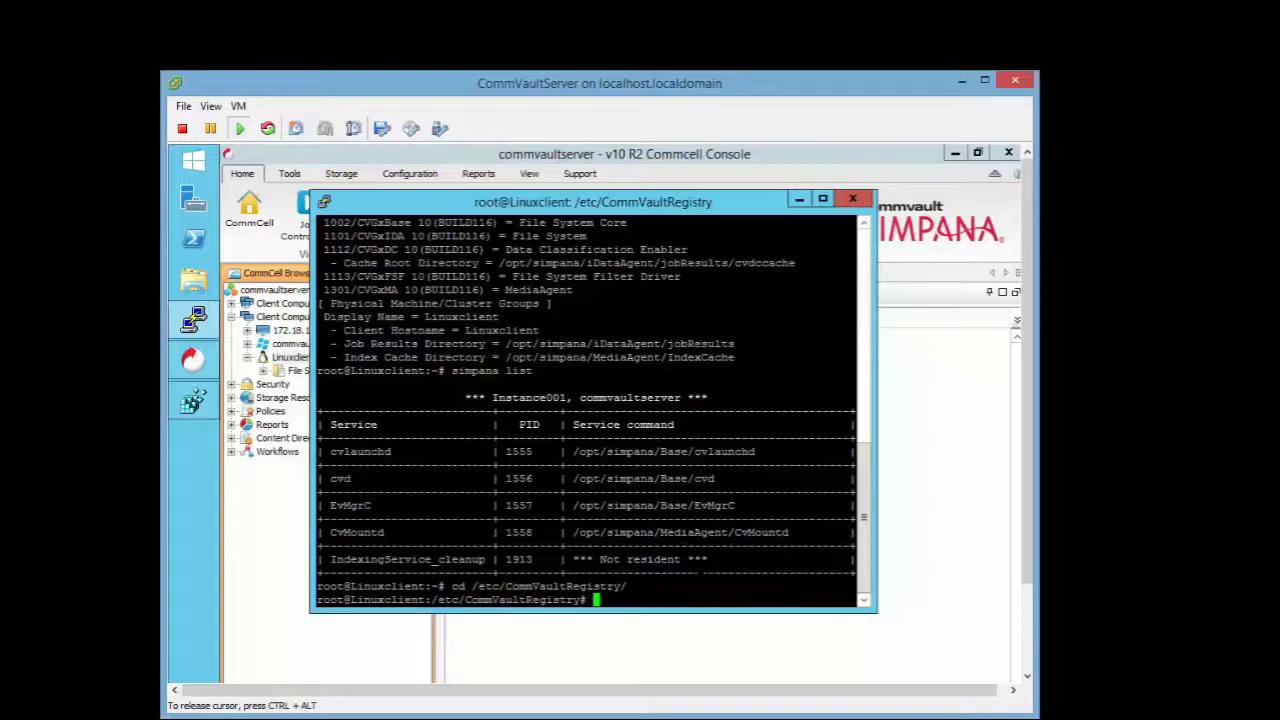
# List the registry directory's contents and change down through Galaxy and Instance001 into the CommServe directory
pyautogui.write('ls')
pyautogui.press('Return')
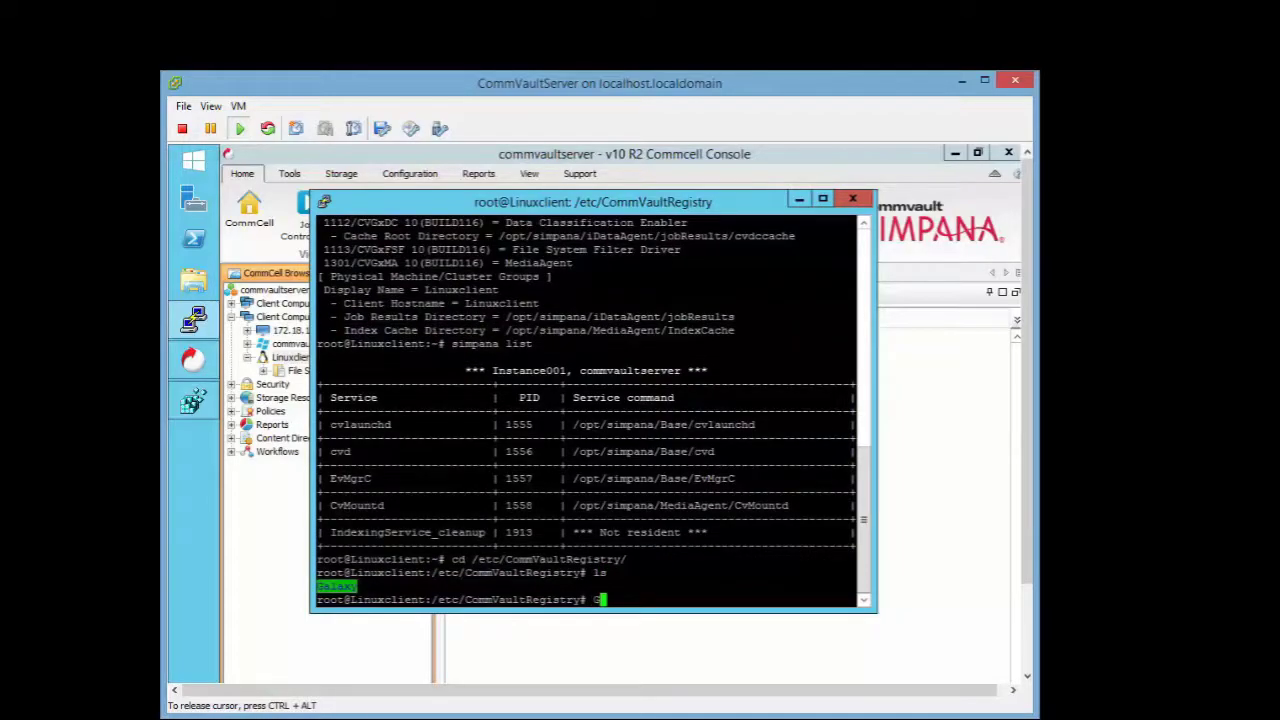
pyautogui.write('cd Galaxy/')
pyautogui.press('Return')
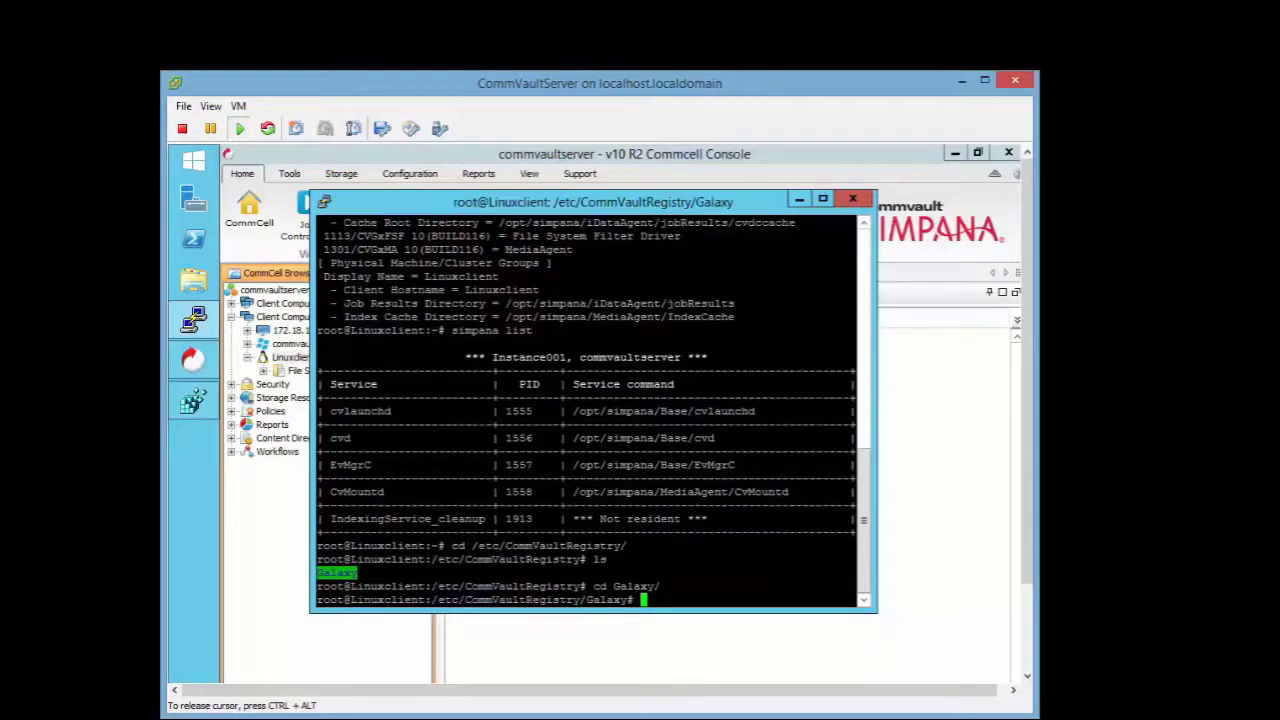
pyautogui.write('cd Instance001/')
pyautogui.press('Return')
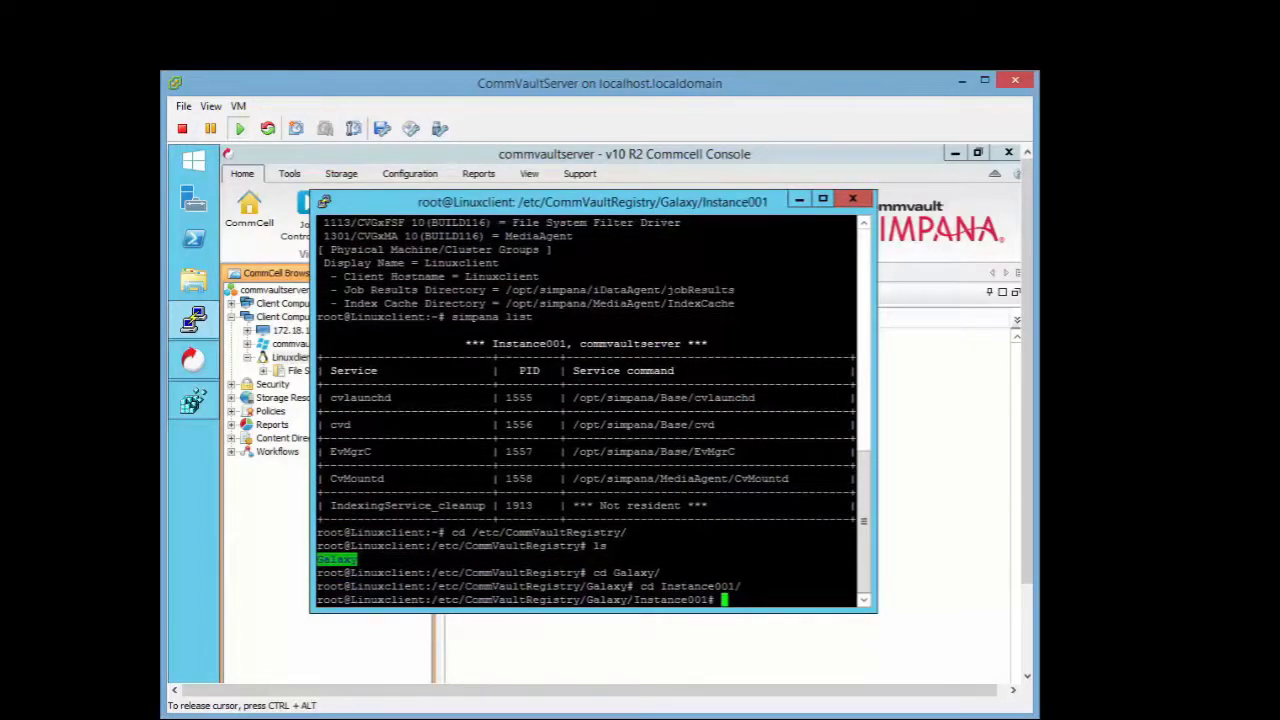
pyautogui.write('cd CommServe/')
pyautogui.press('Return')
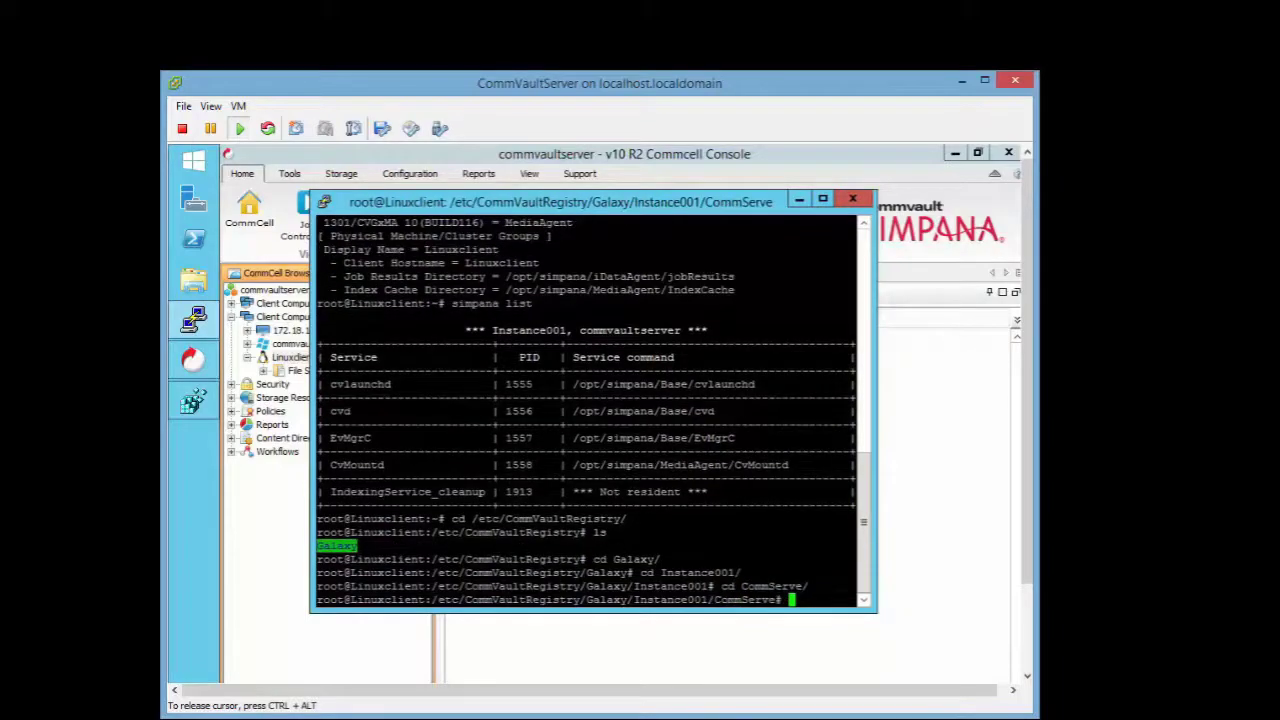
# Display the CommServe .properties file with cat, examine its CommServe GUID entry, and bring up the Windows Registry Editor for comparison
pyautogui.write('cat .properties')
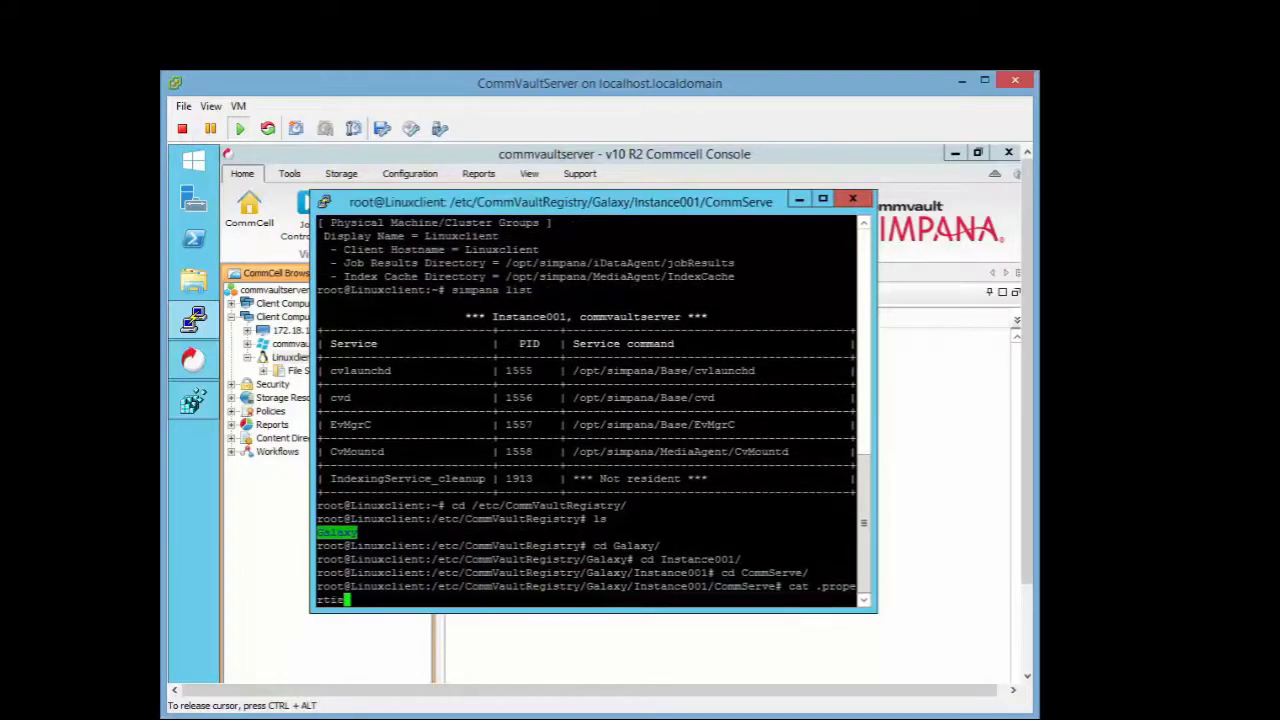
pyautogui.press('Return')
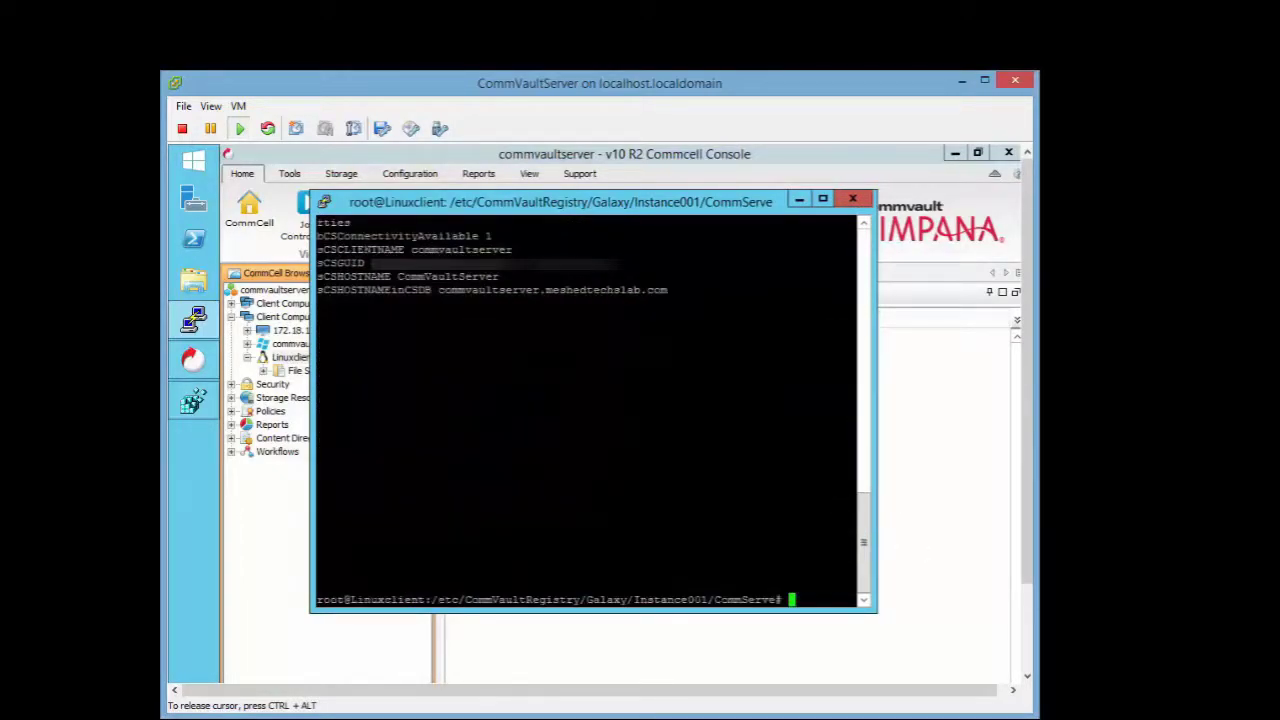
pyautogui.moveTo(855, 263); pyautogui.dragTo(368, 263)
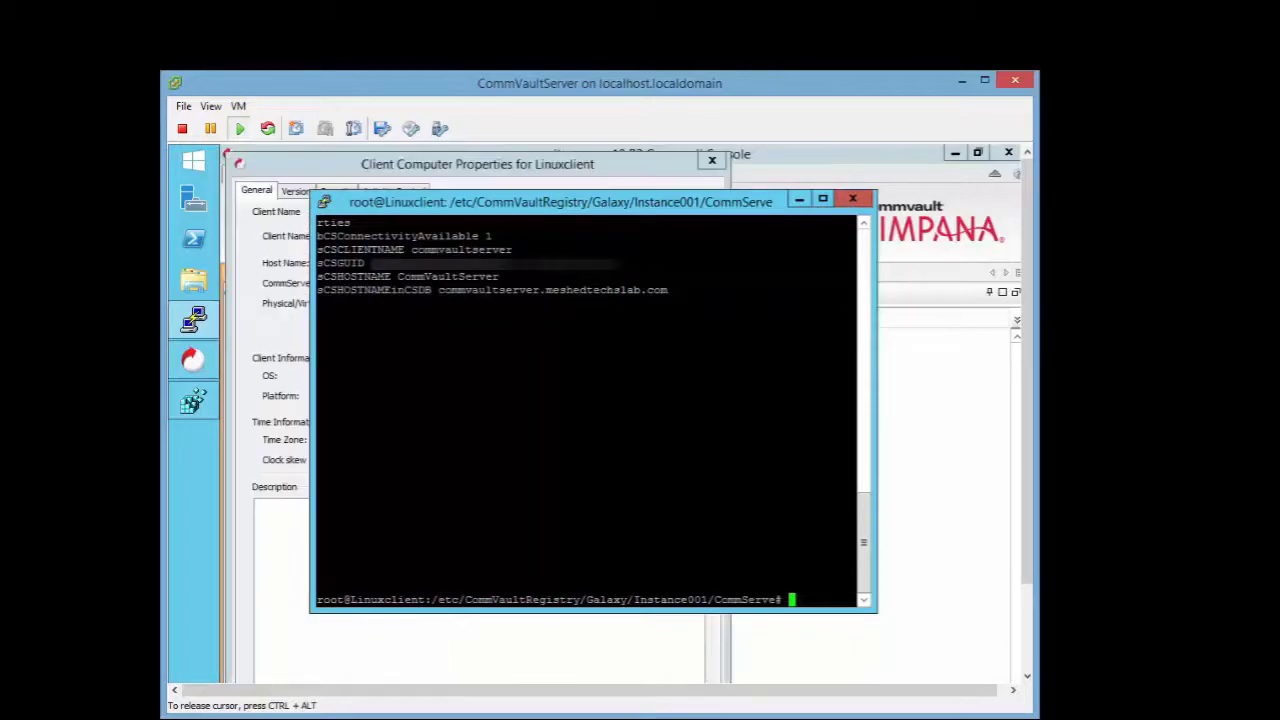
pyautogui.click(193, 400)
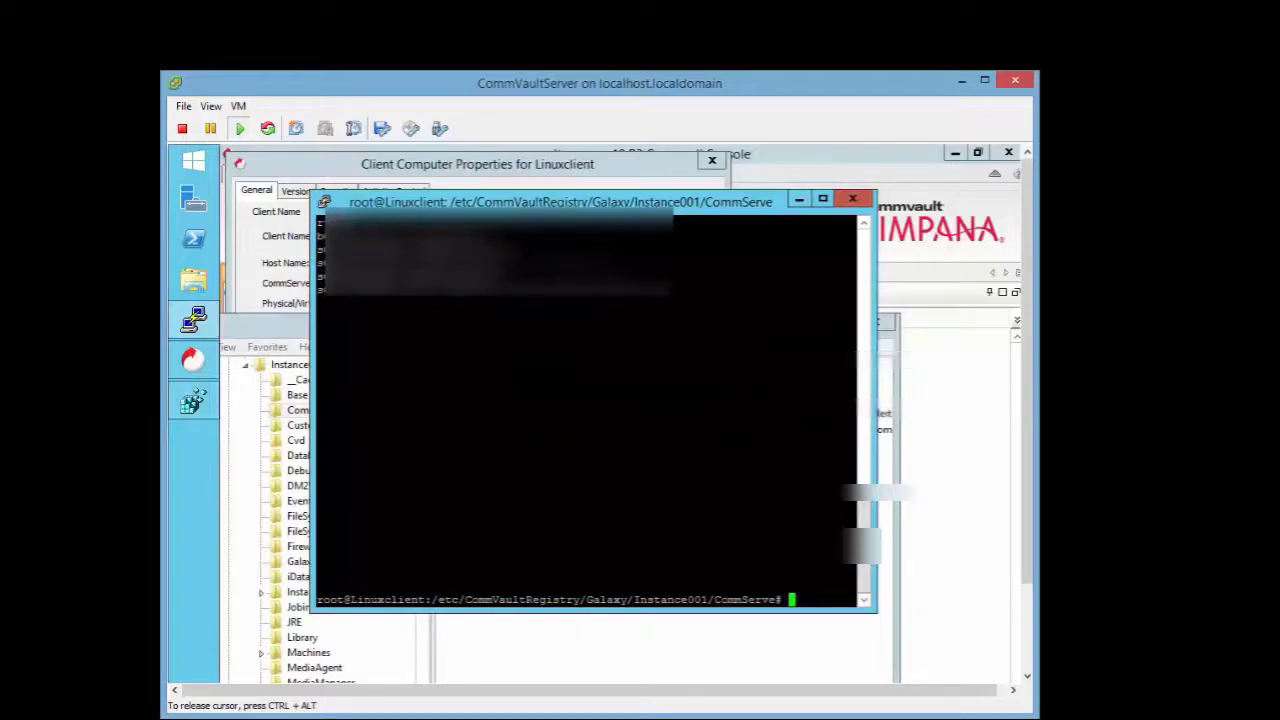
# Return to the root home directory on Linuxclient and clear the terminal screen
pyautogui.press('Return')
pyautogui.press('Return')
pyautogui.press('Return')
pyautogui.press('Return')
pyautogui.press('Return')
pyautogui.press('Return')
pyautogui.press('Return')
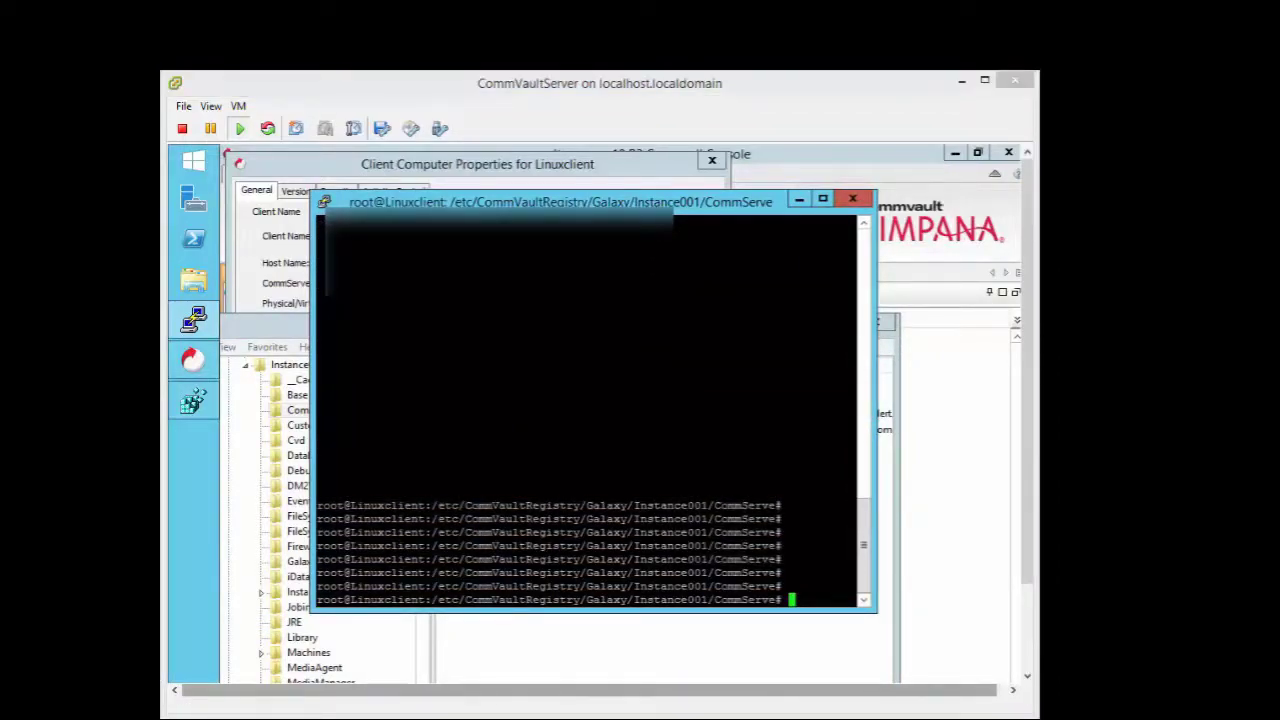
pyautogui.write('cd')
pyautogui.press('Return')
pyautogui.hotkey('ctrl', 'l')
pyautogui.press('Return')
pyautogui.press('Return')
pyautogui.press('Return')
pyautogui.press('Return')
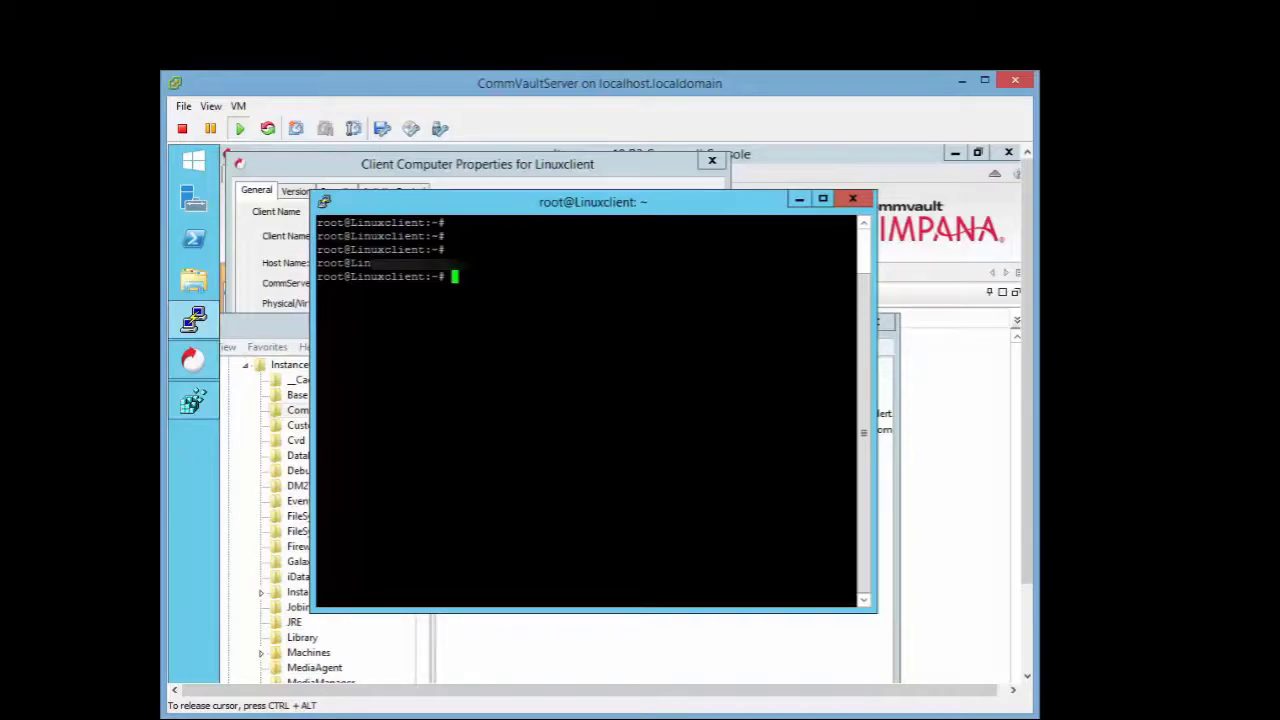
# Stop the Simpana services on Linuxclient with simpana stop
pyautogui.write('sim')
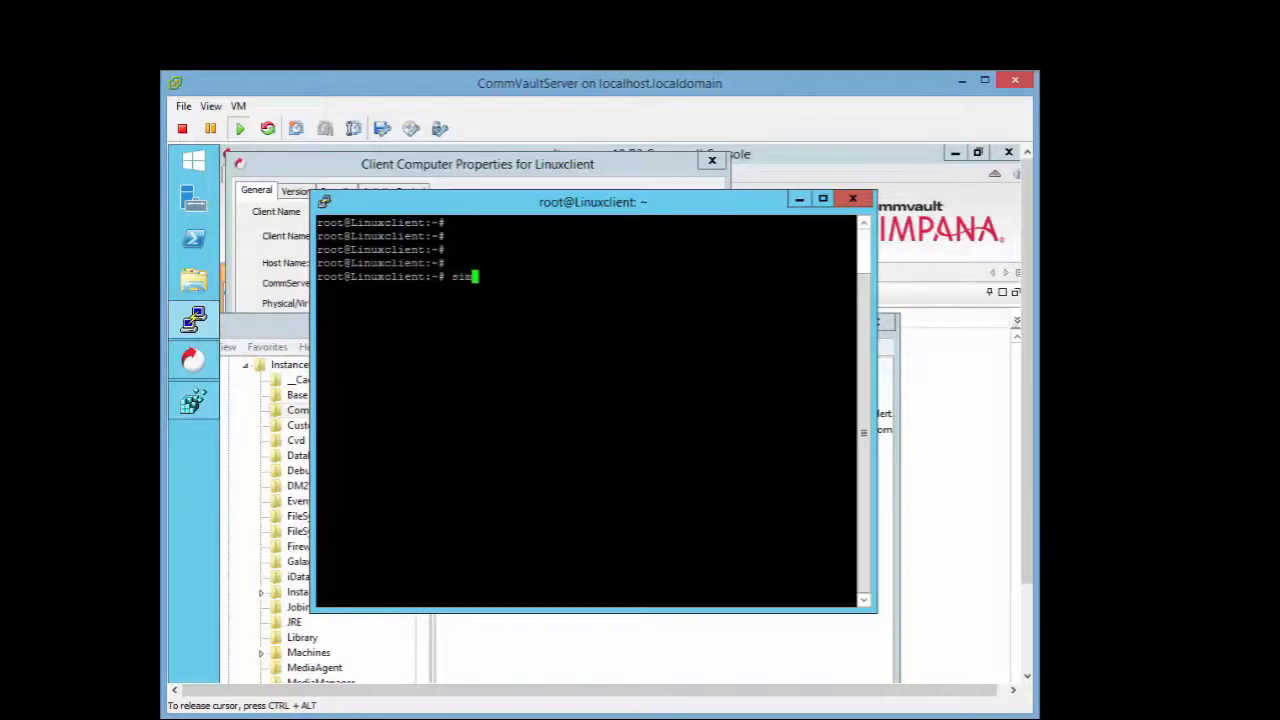
pyautogui.write('pana st')
pyautogui.press('BackSpace')
pyautogui.press('BackSpace')
pyautogui.write('sto')
pyautogui.press('BackSpace')
pyautogui.press('BackSpace')
pyautogui.press('BackSpace')
pyautogui.write('top')
pyautogui.press('Return')
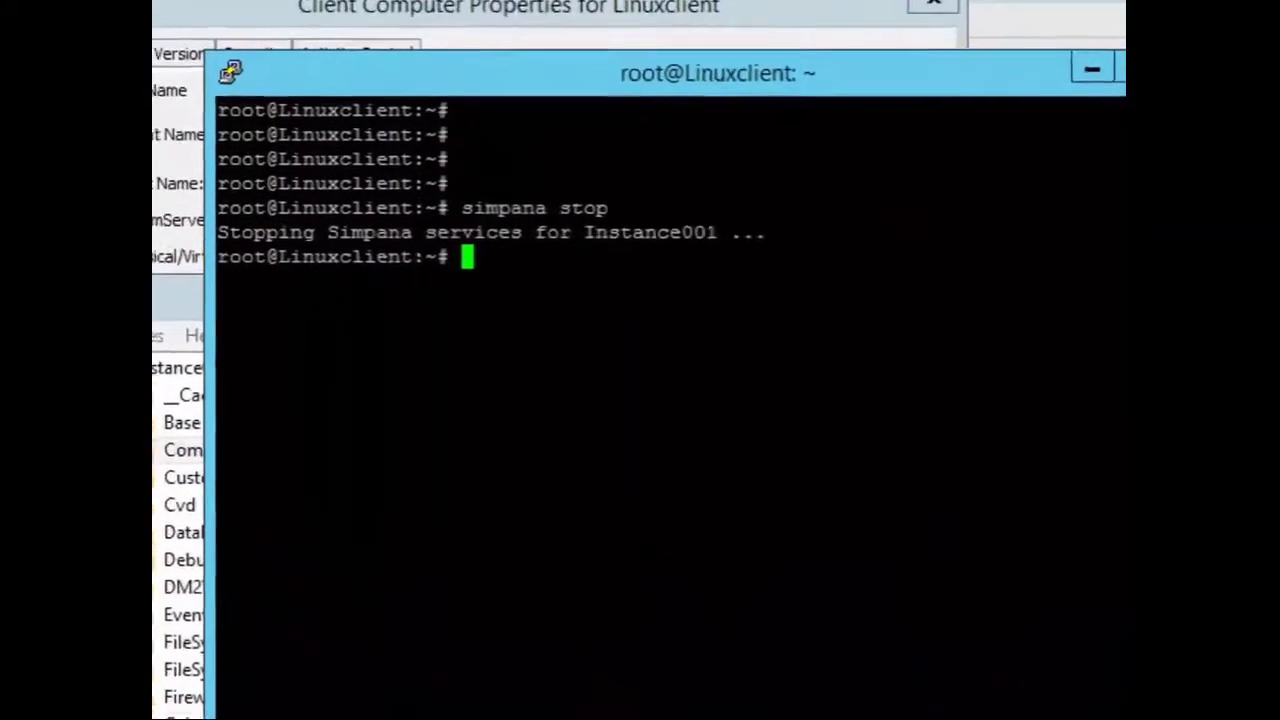
# Start the Simpana services on Linuxclient with simpana start
pyautogui.write('sim')
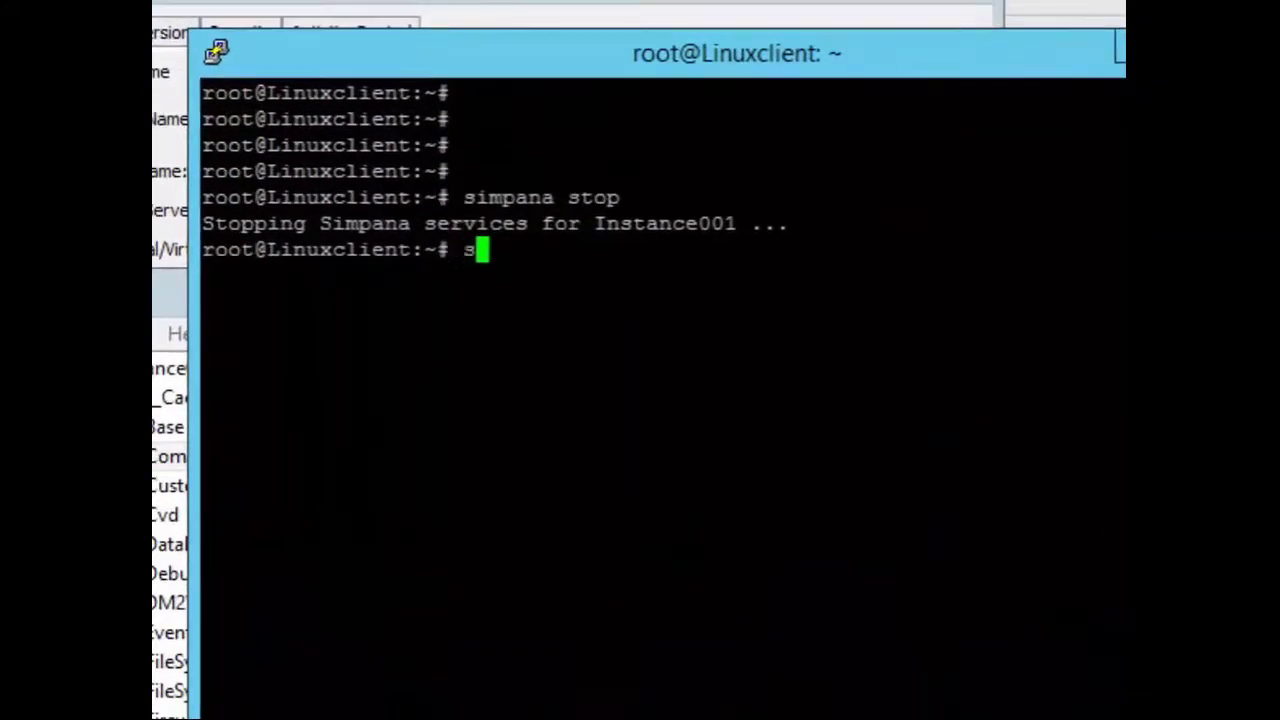
pyautogui.write('oasta')
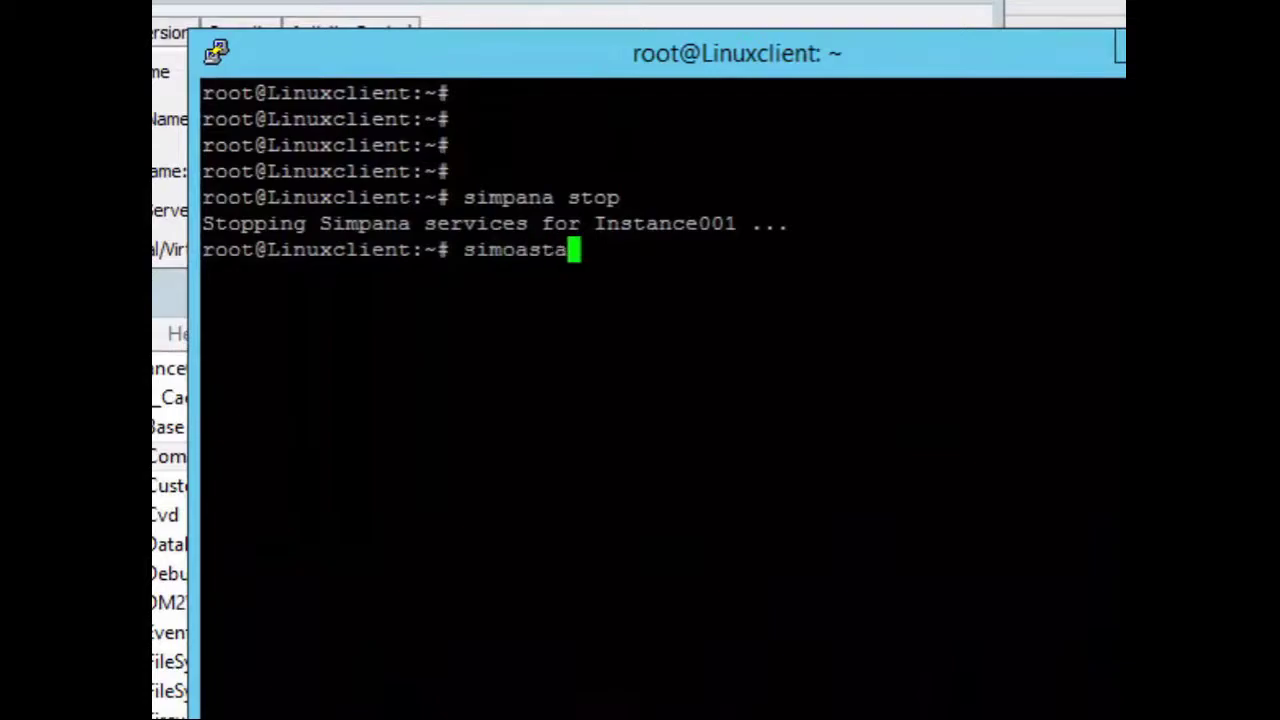
pyautogui.press('BackSpace')
pyautogui.press('BackSpace')
pyautogui.press('BackSpace')
pyautogui.press('BackSpace')
pyautogui.press('BackSpace')
pyautogui.press('BackSpace')
pyautogui.write('moast')
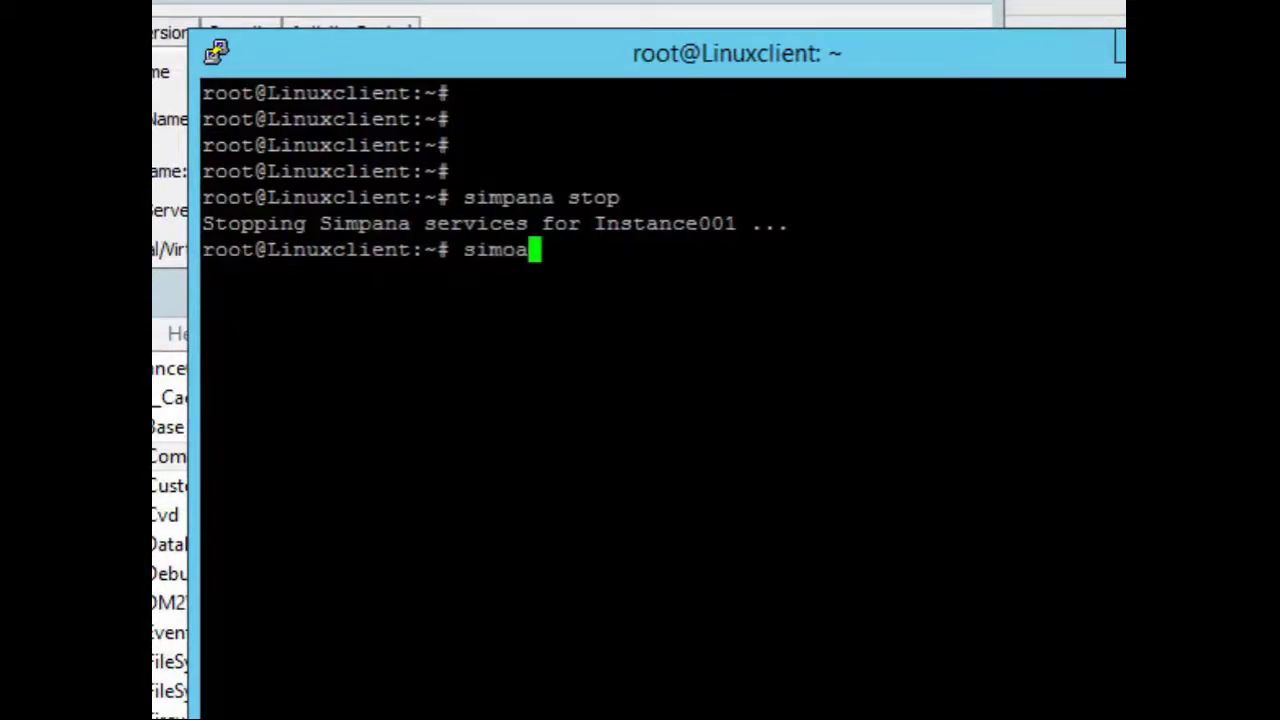
pyautogui.press('BackSpace')
pyautogui.press('BackSpace')
pyautogui.press('BackSpace')
pyautogui.press('BackSpace')
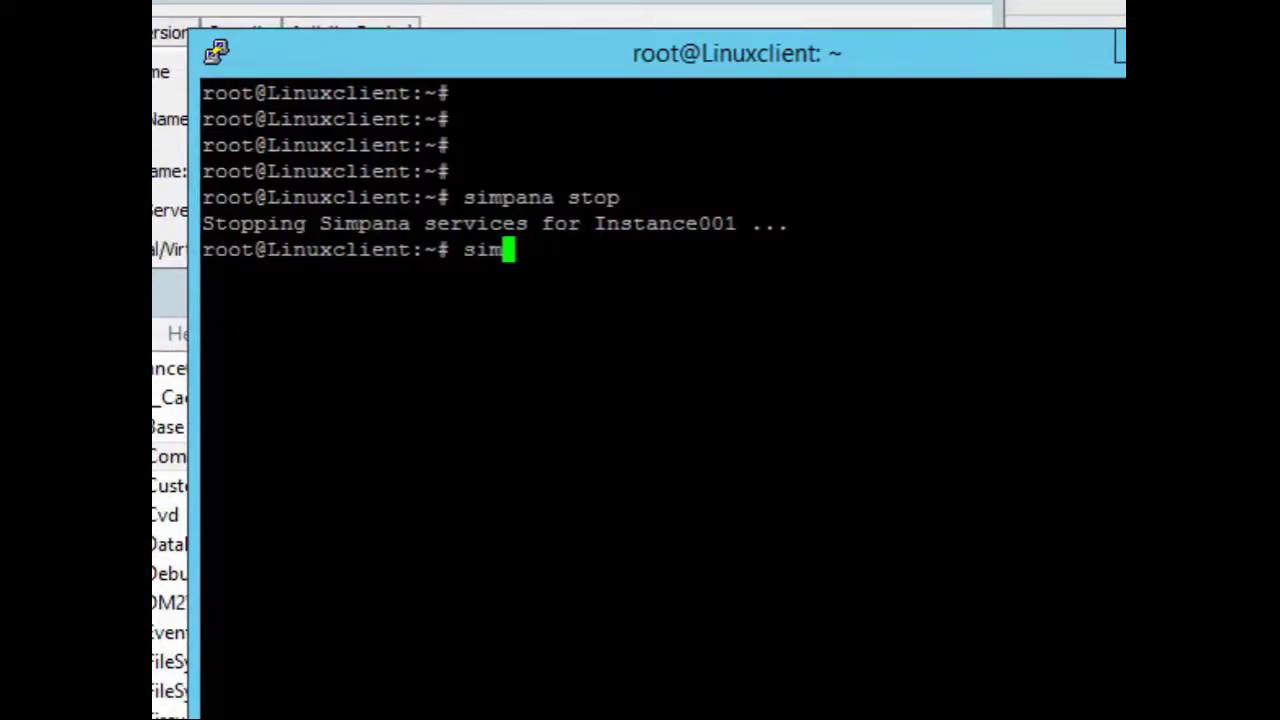
pyautogui.write('pana start')
pyautogui.press('Return')
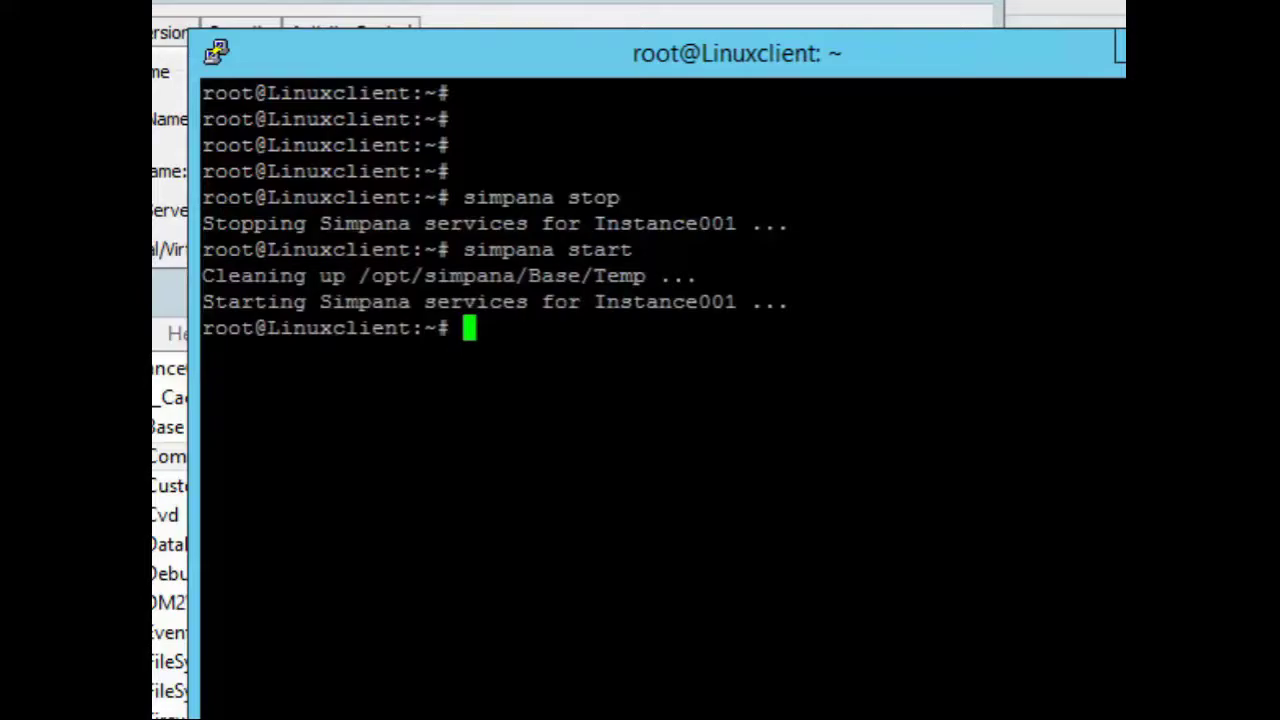
# Restart the Simpana services on Linuxclient with simpana restart
pyautogui.write('simpan')
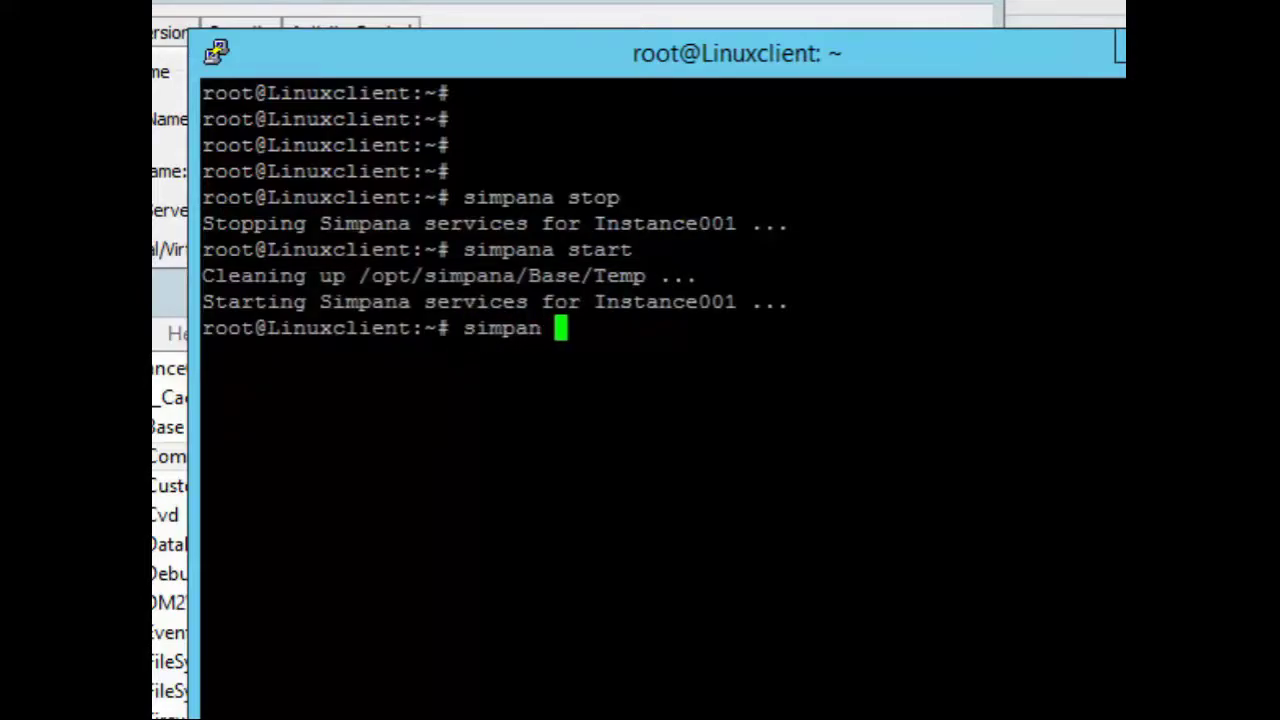
pyautogui.write('arestart')
pyautogui.press('Return')
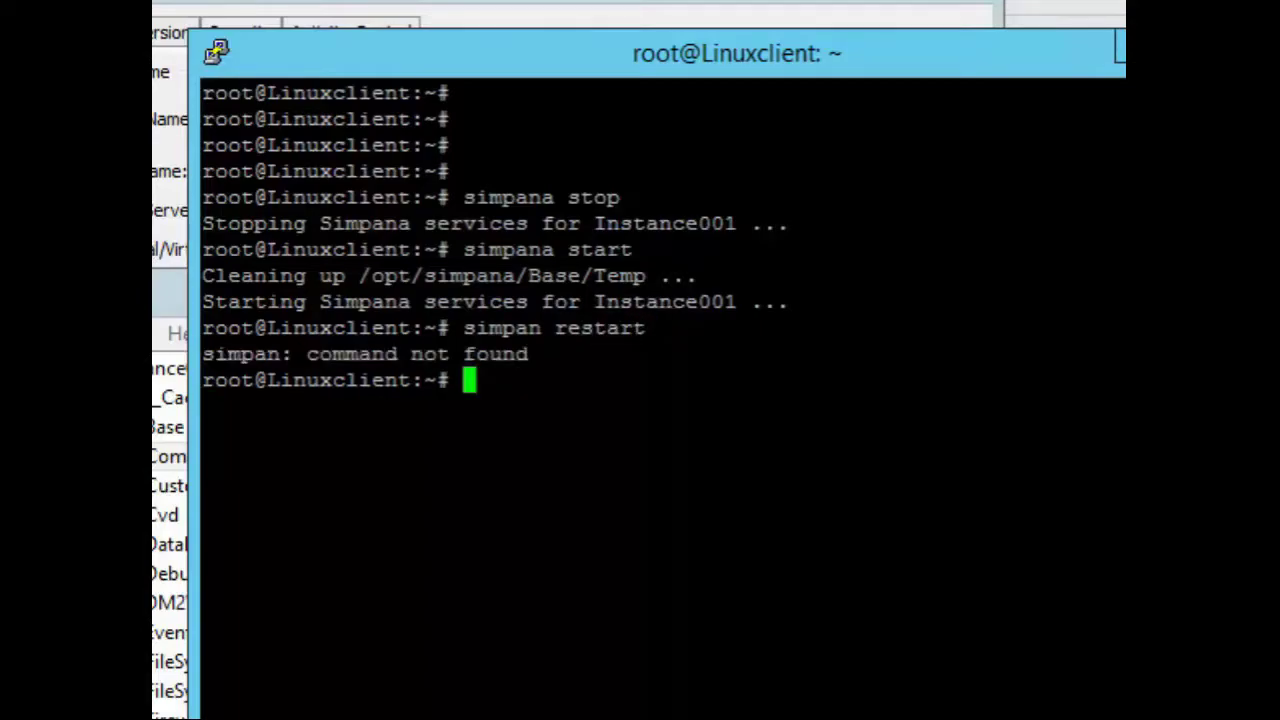
pyautogui.write('simpana re')
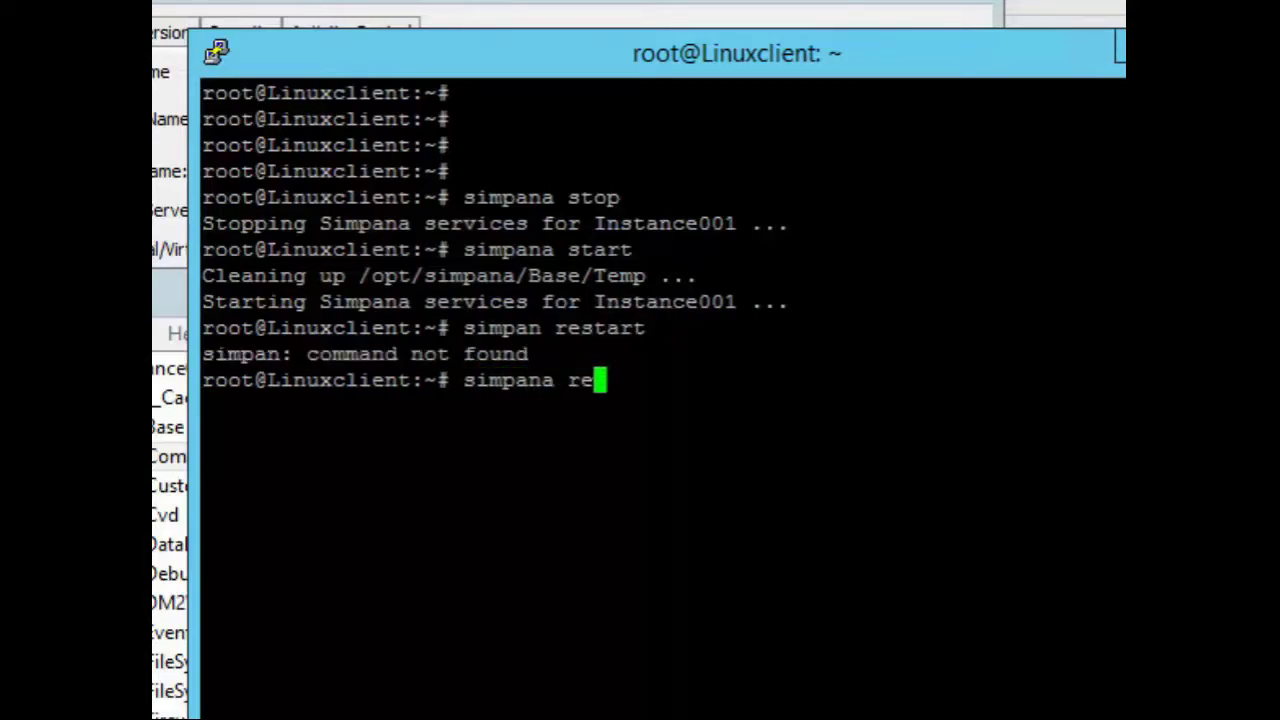
pyautogui.write('start')
pyautogui.press('Return')
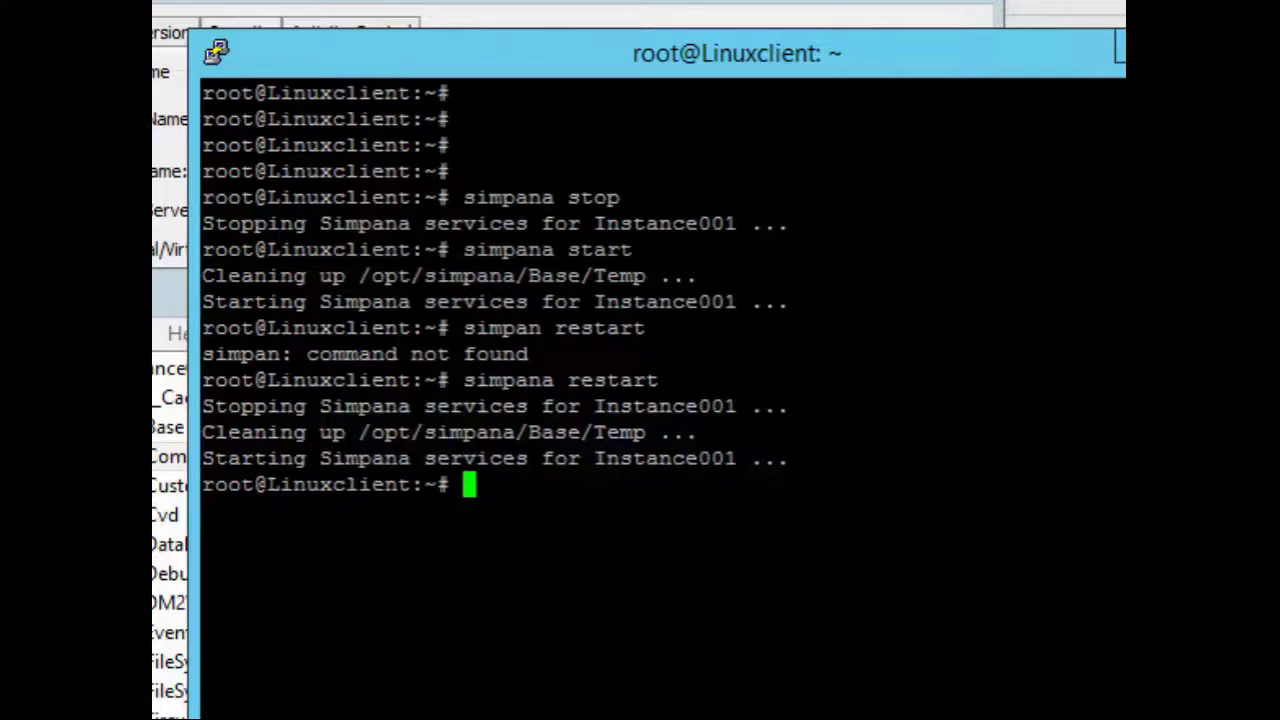
# Change to the /opt/simpana/Base directory on Linuxclient
pyautogui.write('cd')
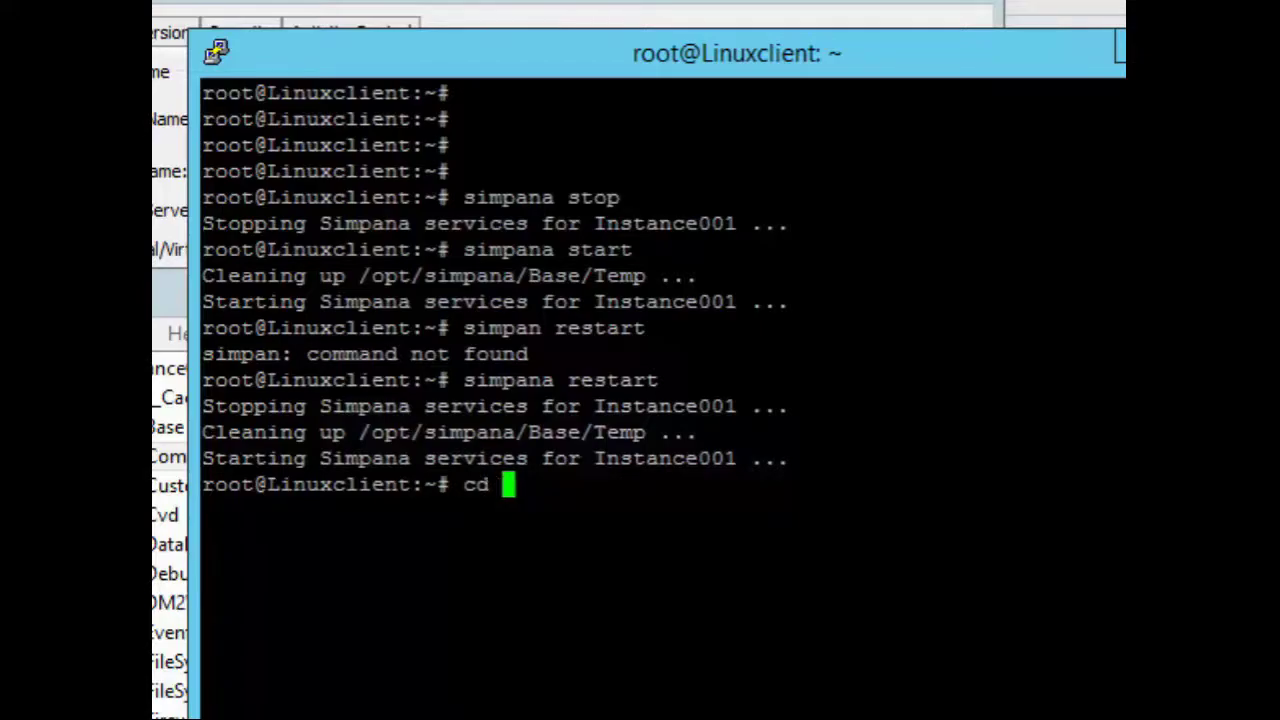
pyautogui.write(' /op')
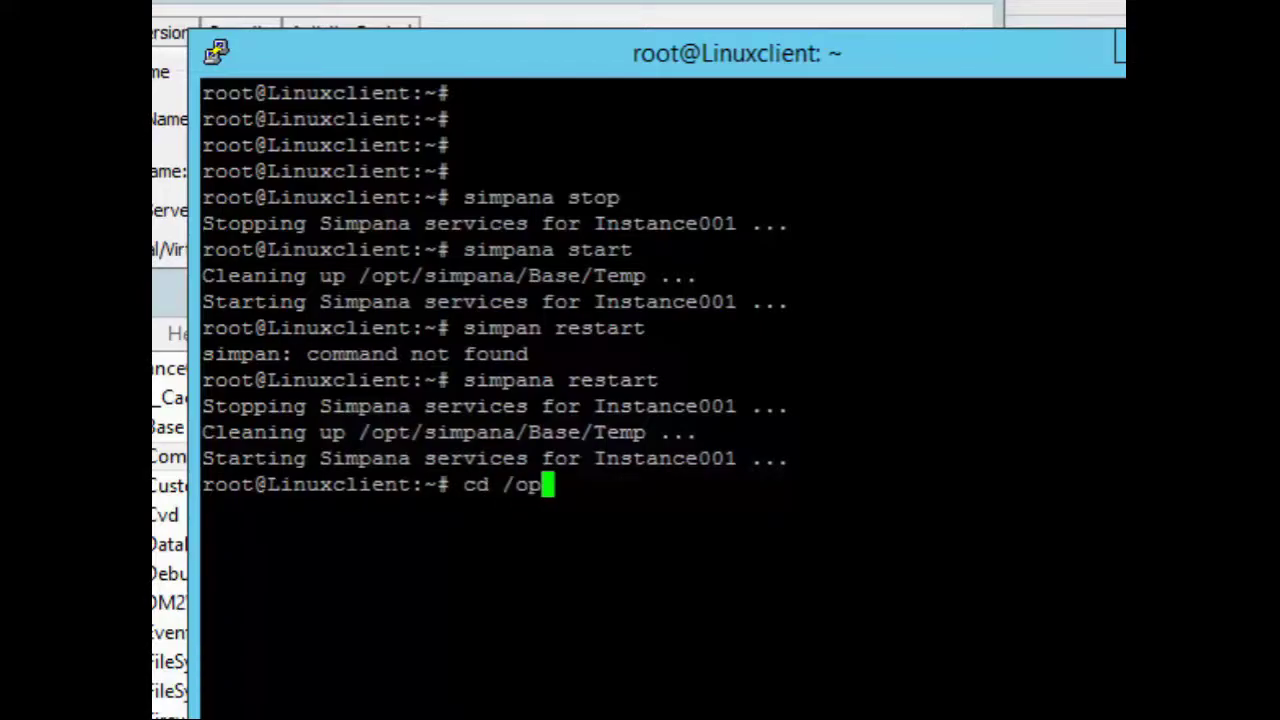
pyautogui.write('t/sim')
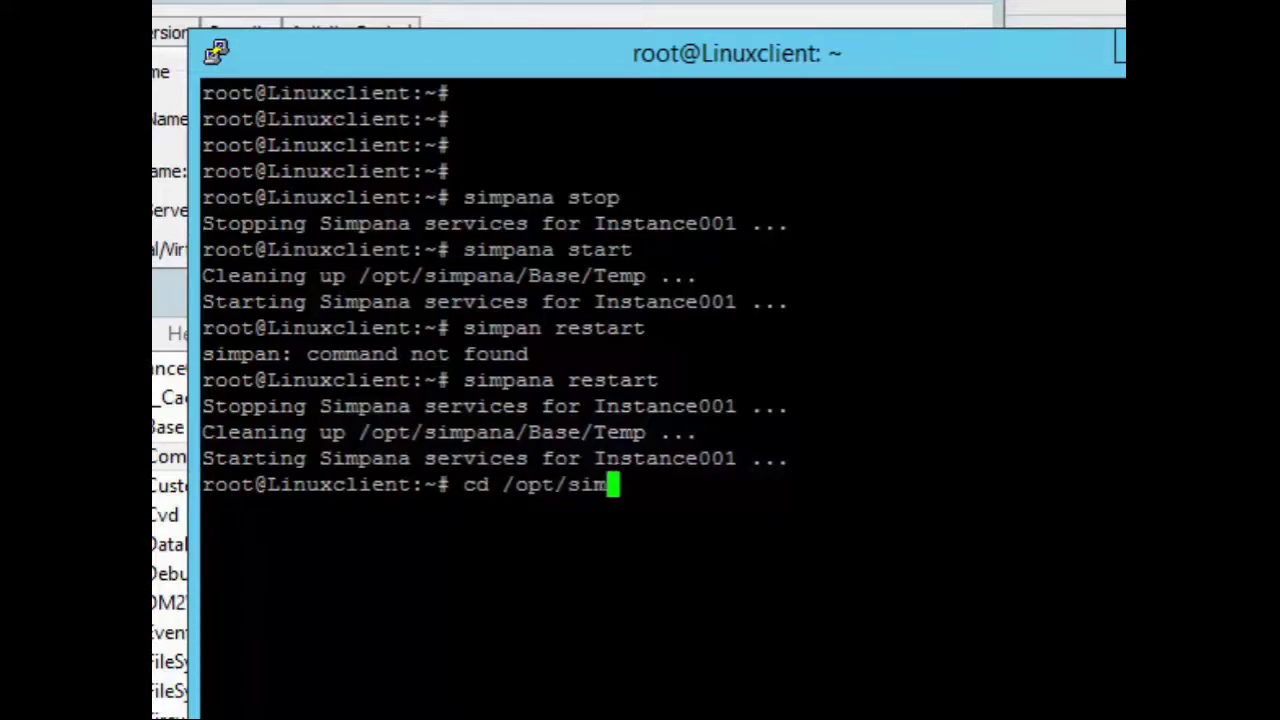
pyautogui.press('Tab')
pyautogui.write('Base')
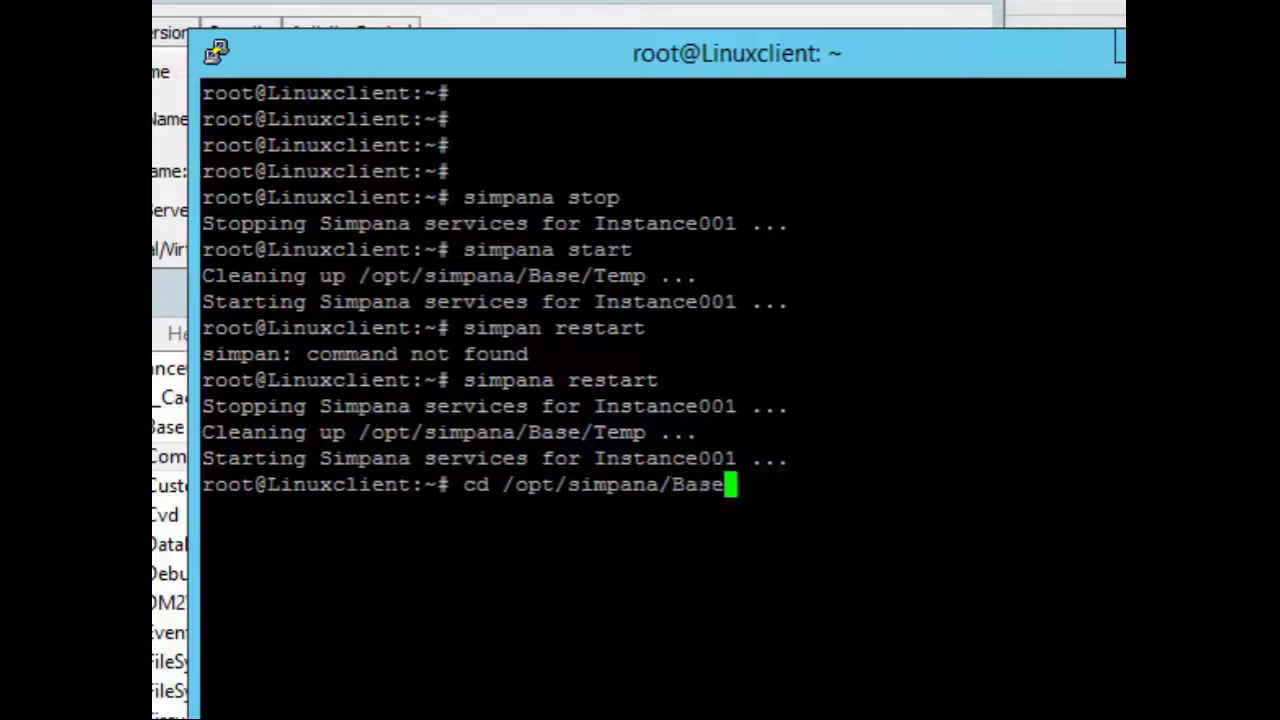
pyautogui.press('Return')
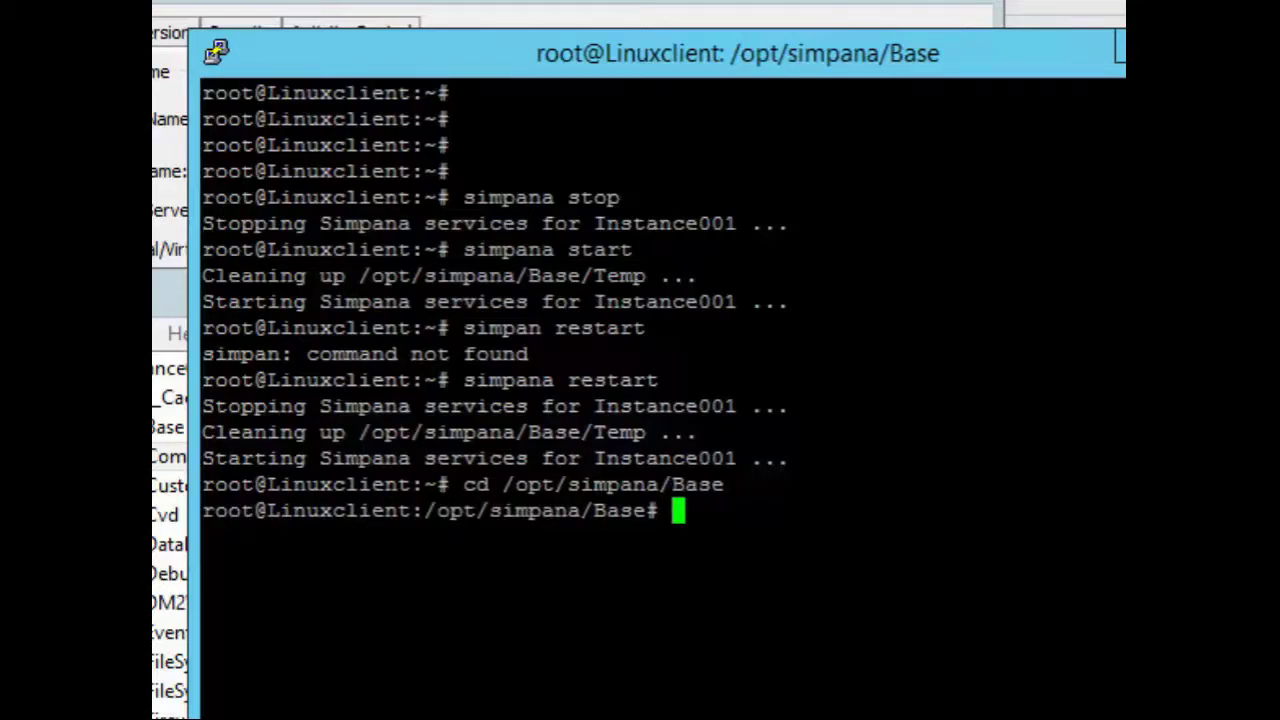
# Try to test connectivity from Linuxclient to 172.30.1.9 with the cvping tool in the Base directory
pyautogui.write('./cvping')
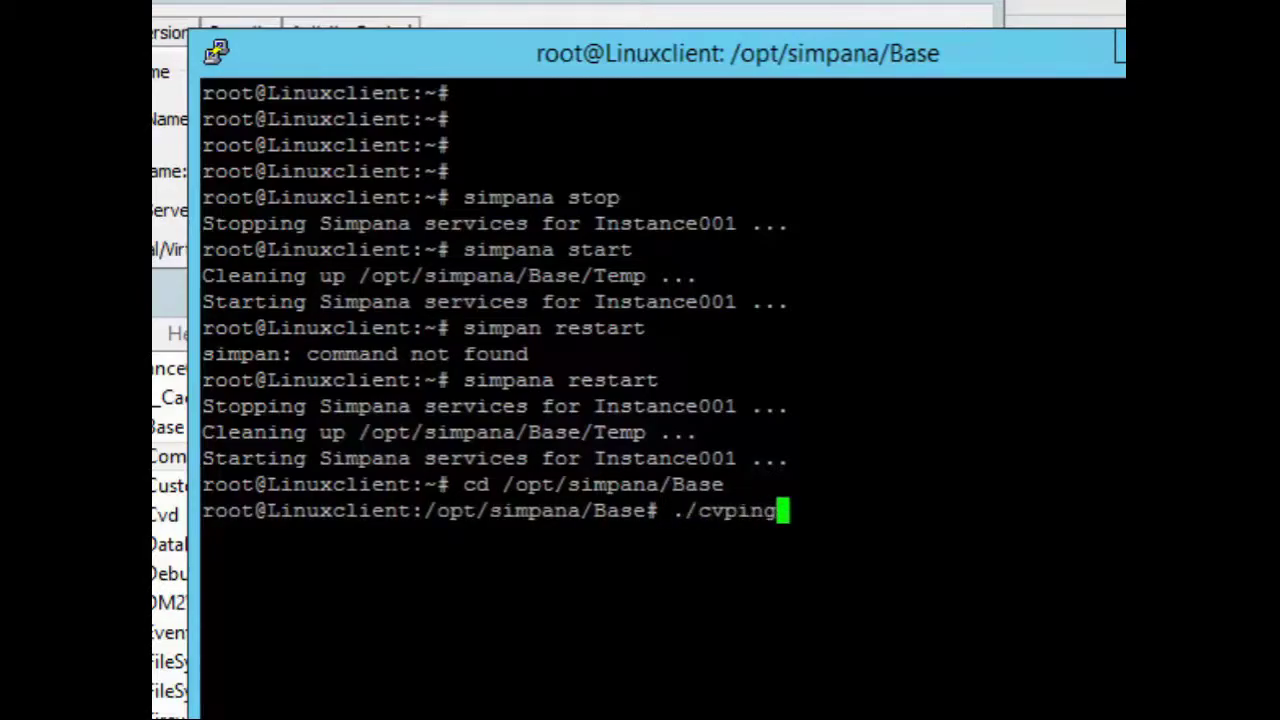
pyautogui.press('Tab')
pyautogui.press('Tab')
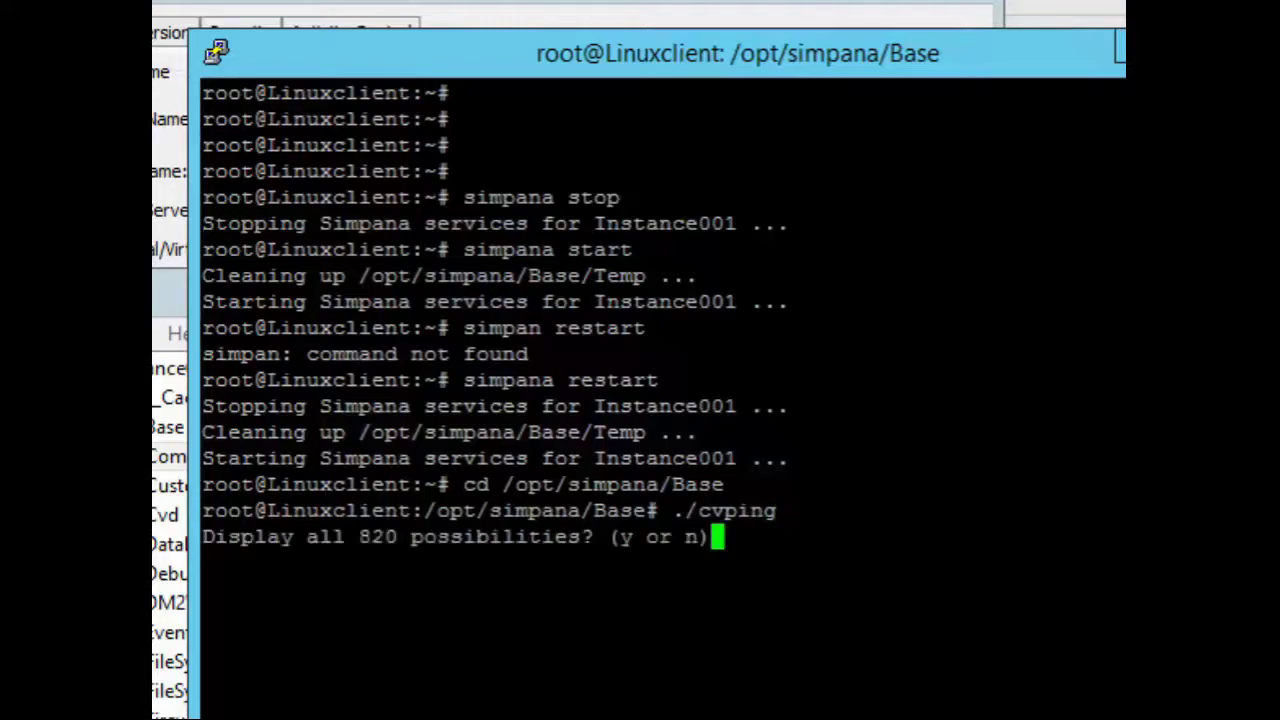
pyautogui.press('n')
pyautogui.press('Return')
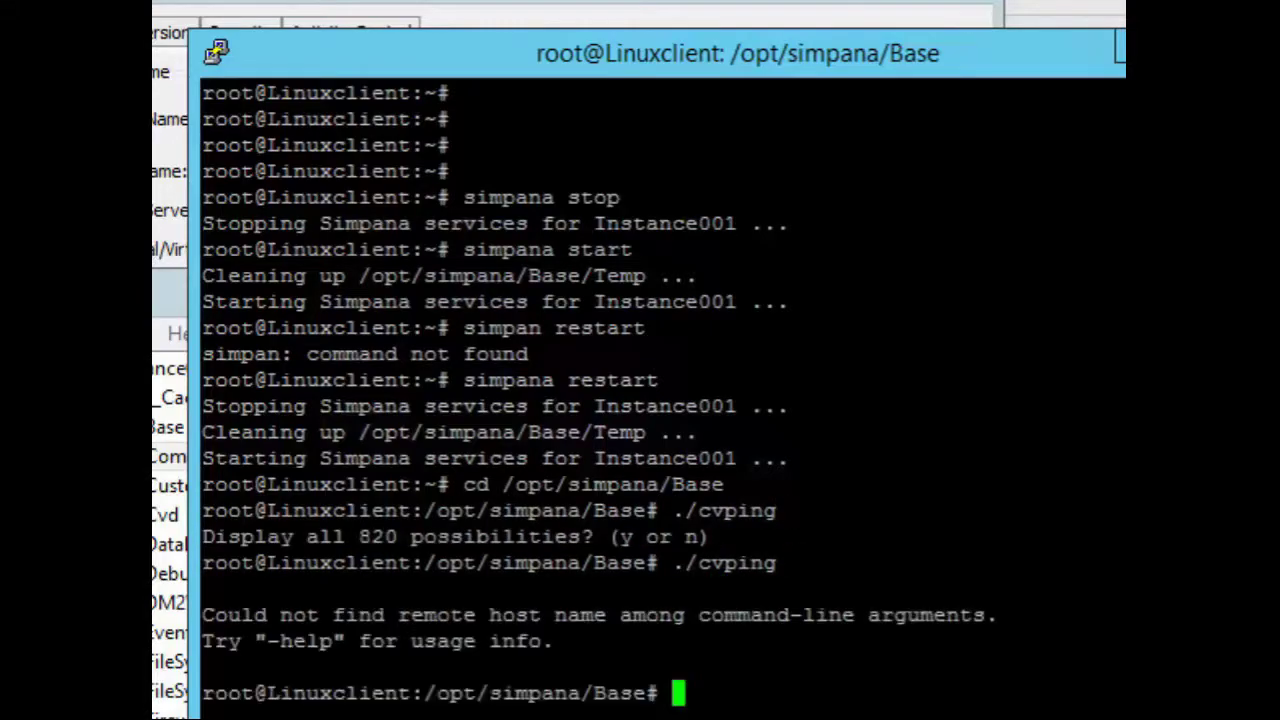
pyautogui.write('172.3')
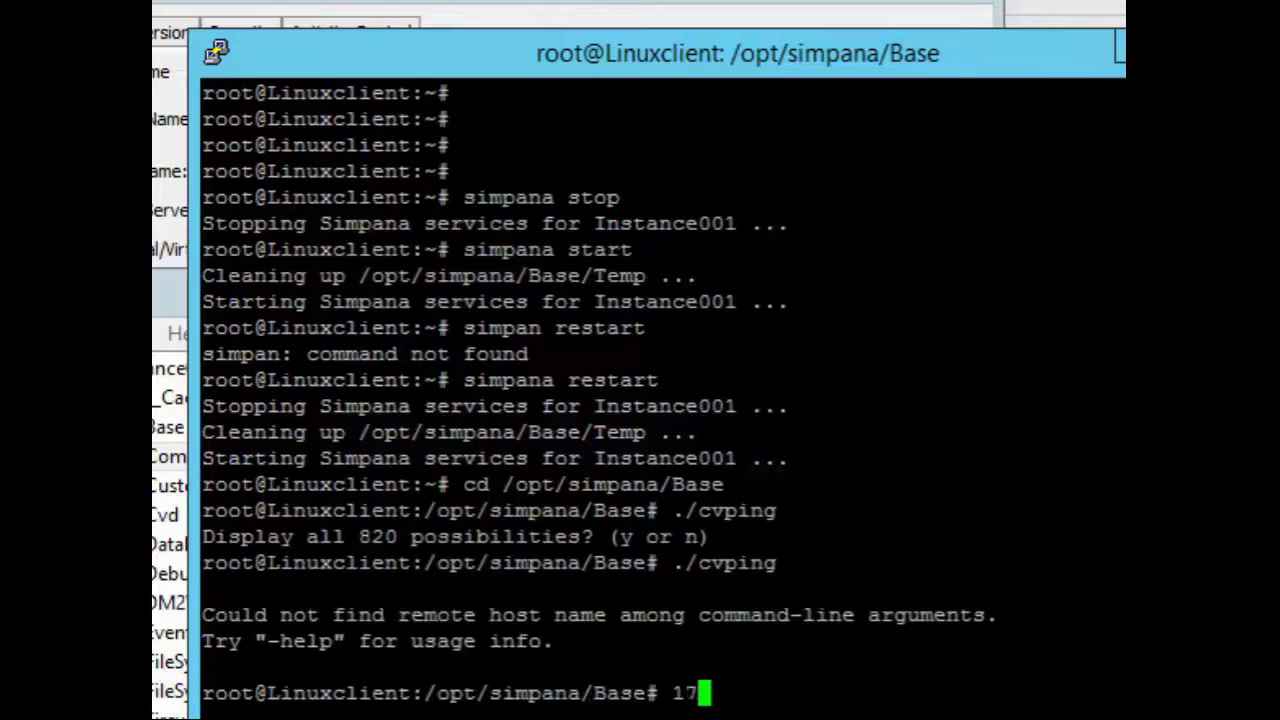
pyautogui.write('0.1.')
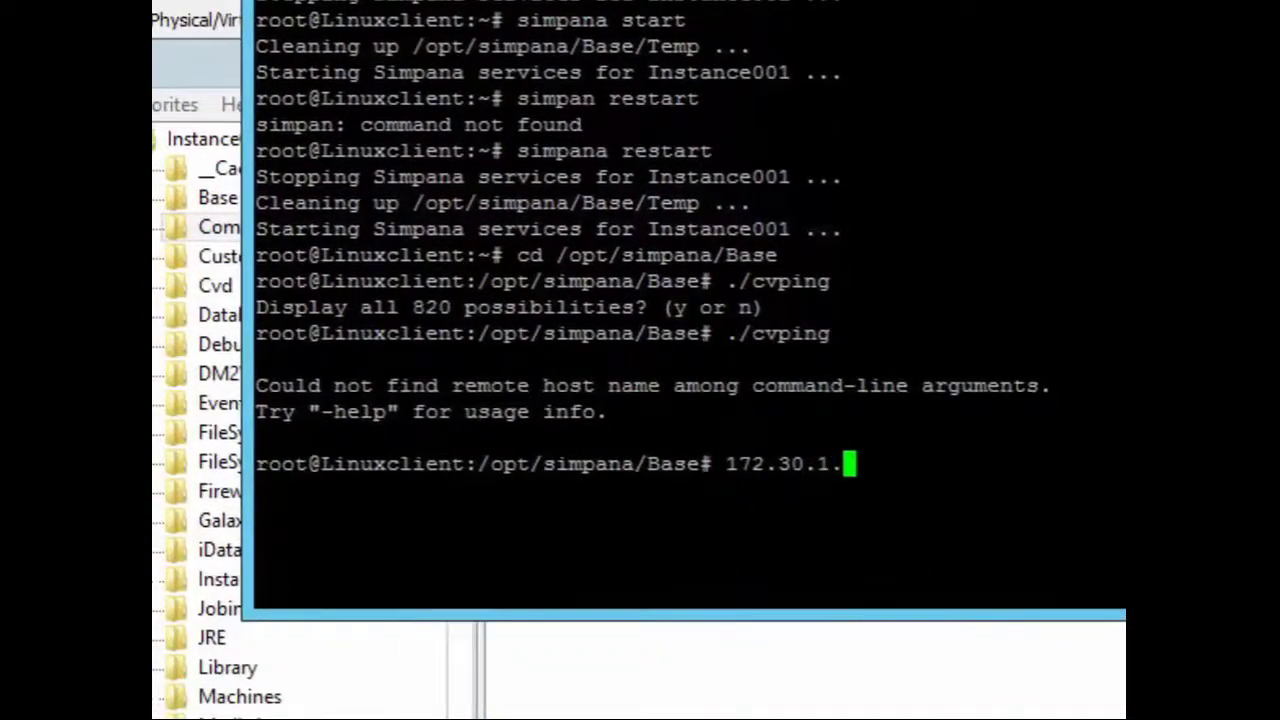
pyautogui.write('9')
pyautogui.press('Return')
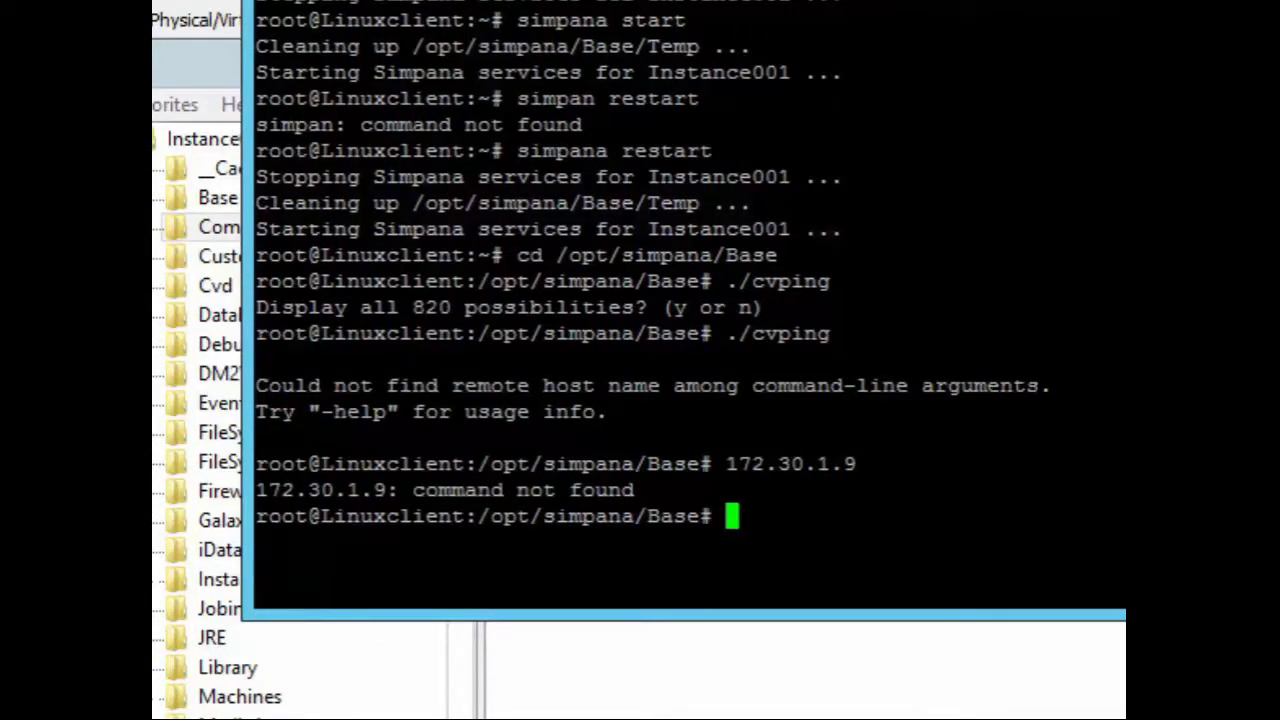
# Test connectivity from Linuxclient to 172.30.1.9 on the default port with cvping
pyautogui.write('./cvping')
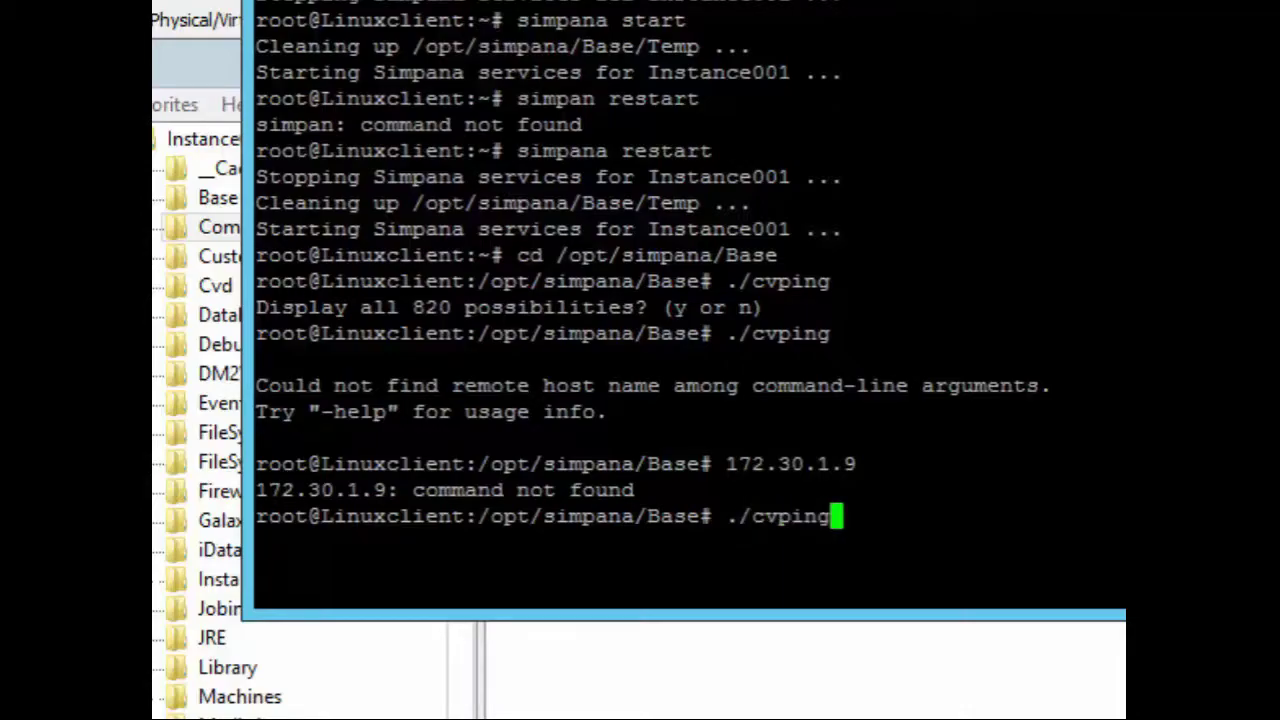
pyautogui.write(' 172.3')
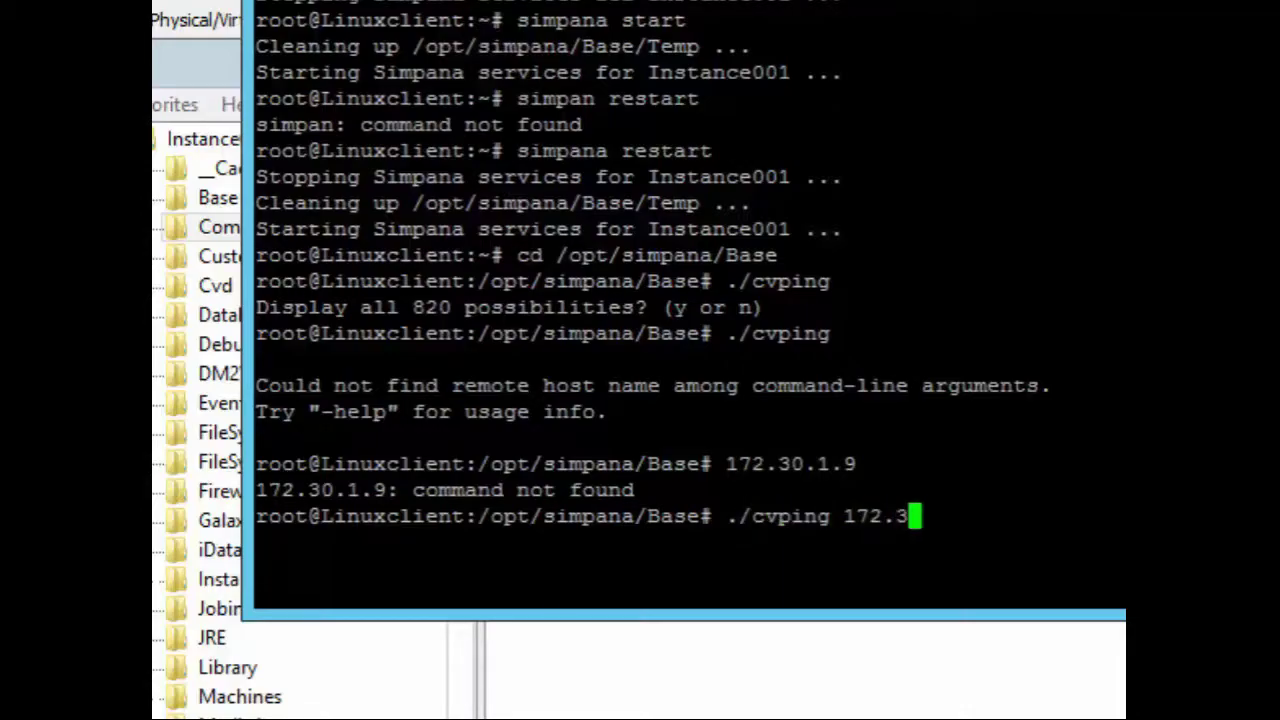
pyautogui.write('0.1.9')
pyautogui.press('Return')
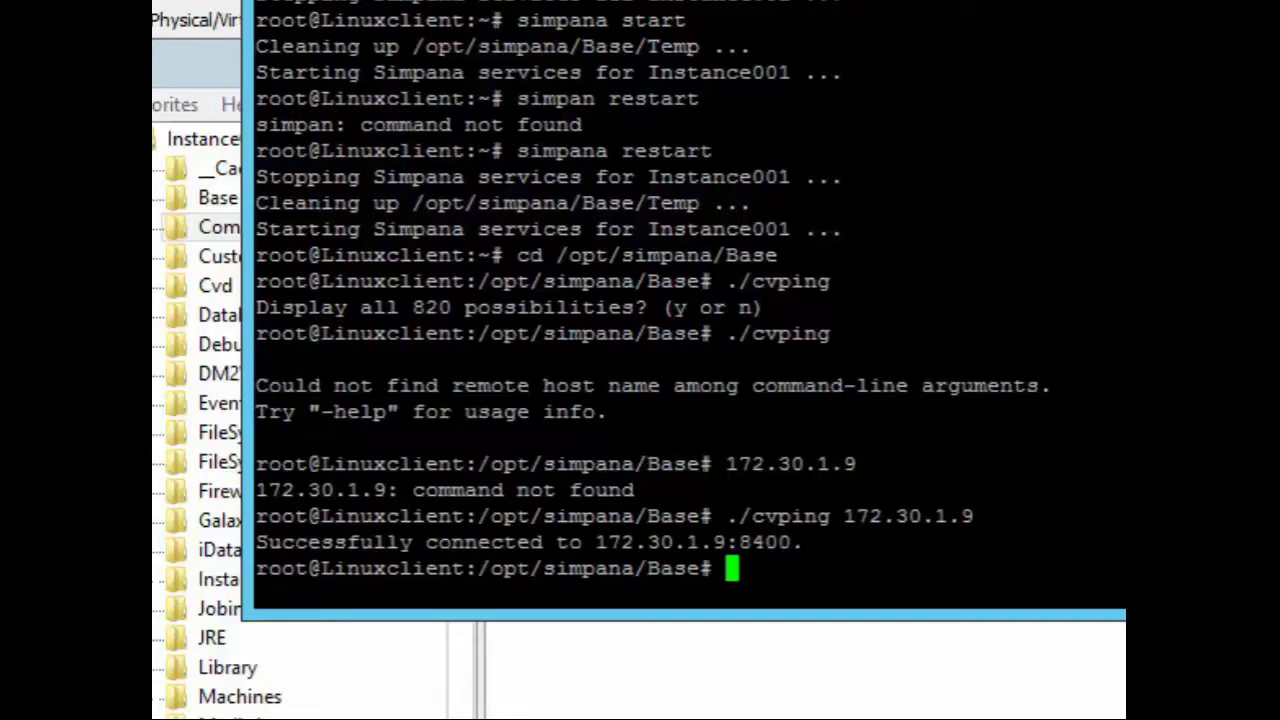
# Test connectivity from Linuxclient to 172.30.1.9 with cvping, specifying port 8400
pyautogui.press('Up')
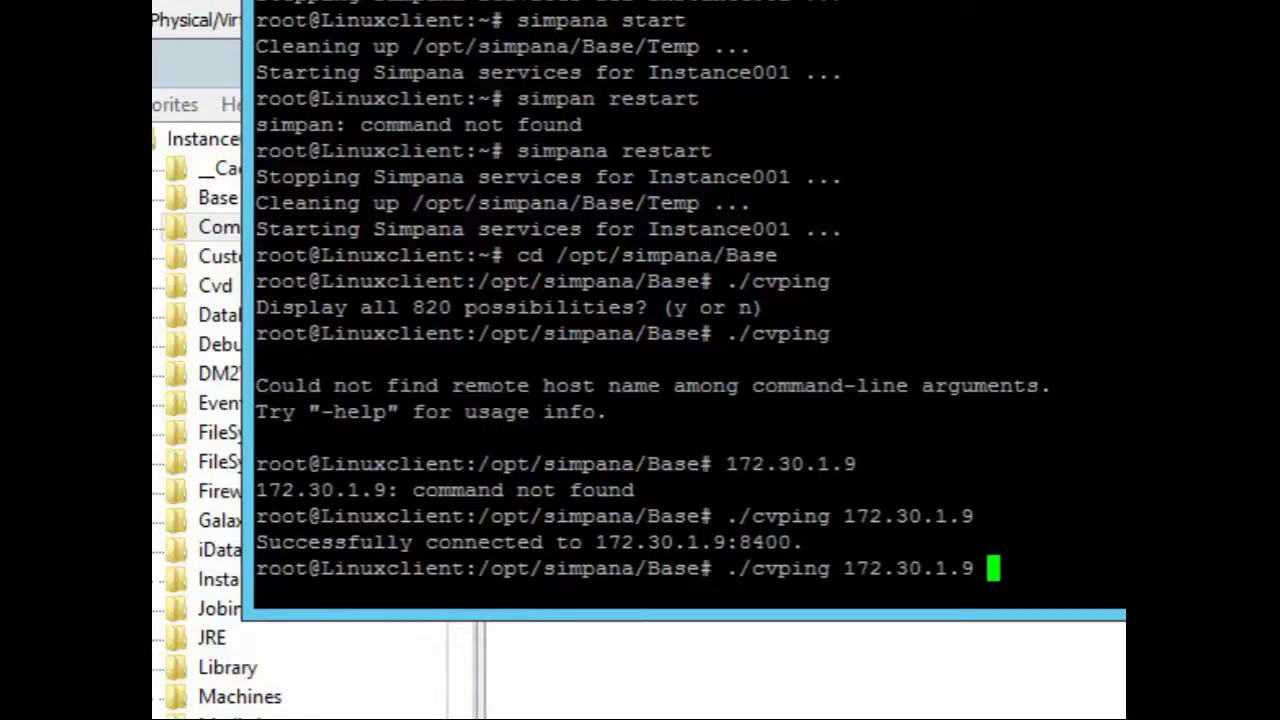
pyautogui.press('BackSpace')
pyautogui.write(':')
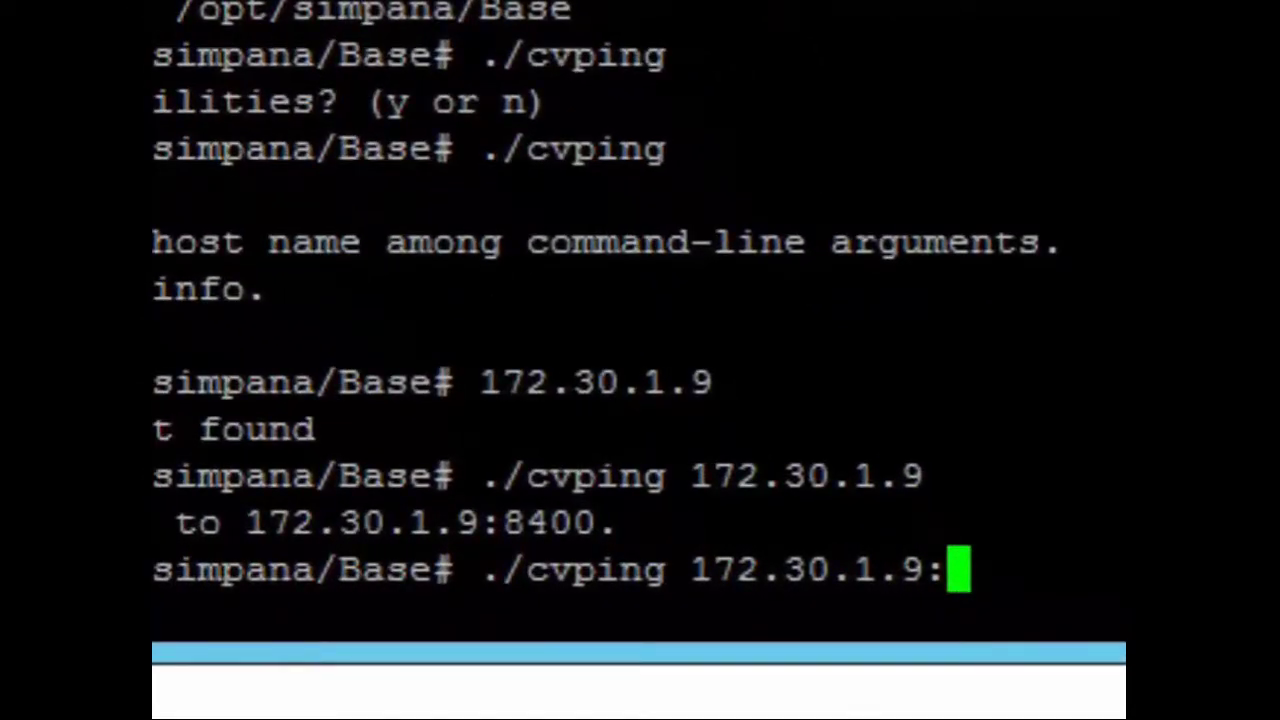
pyautogui.press('BackSpace')
pyautogui.write('8400')
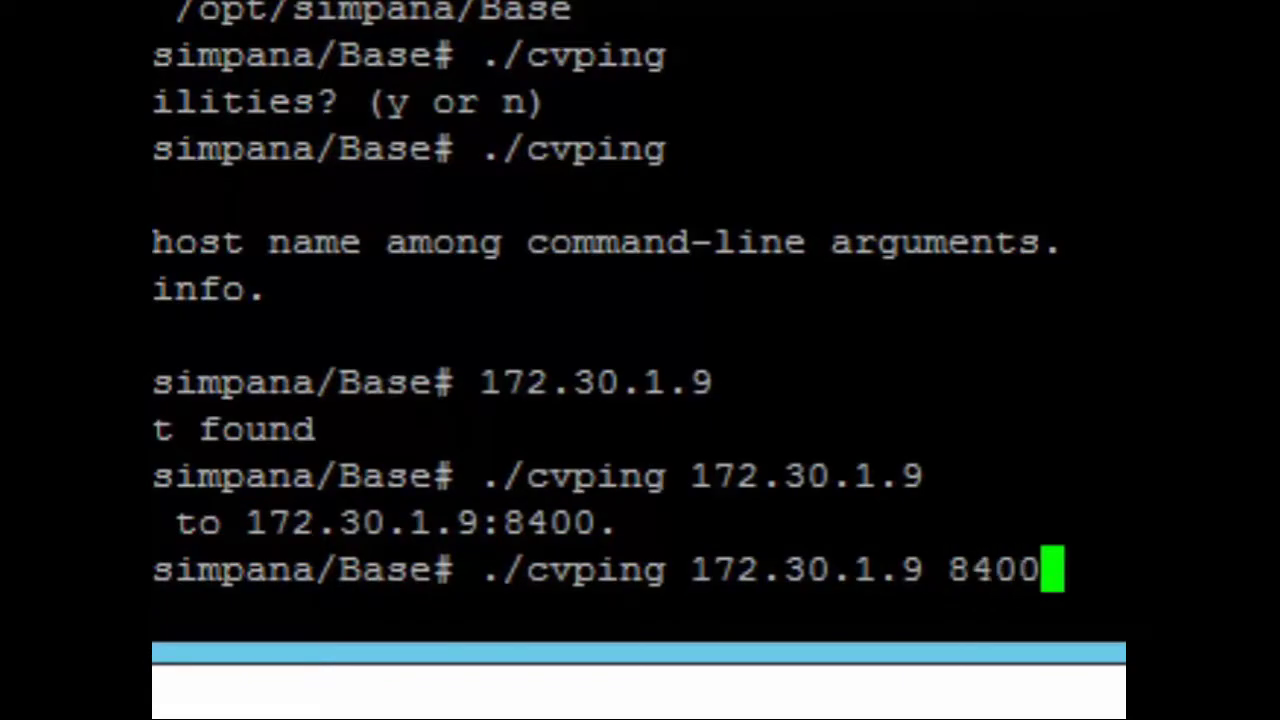
pyautogui.press('Return')
# Test connectivity to 172.30.1.9 on ports 8401 and 8402 with cvping
pyautogui.press('Up')
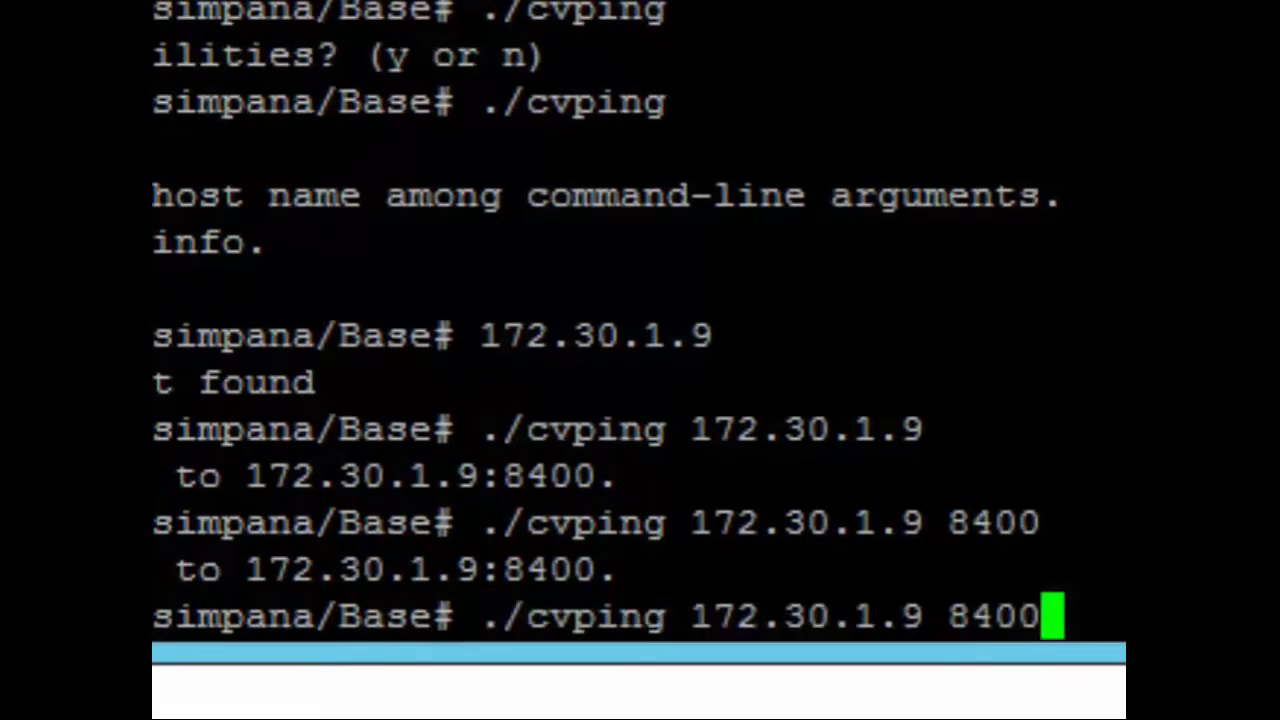
pyautogui.press('BackSpace')
pyautogui.write('1')
pyautogui.press('Return')
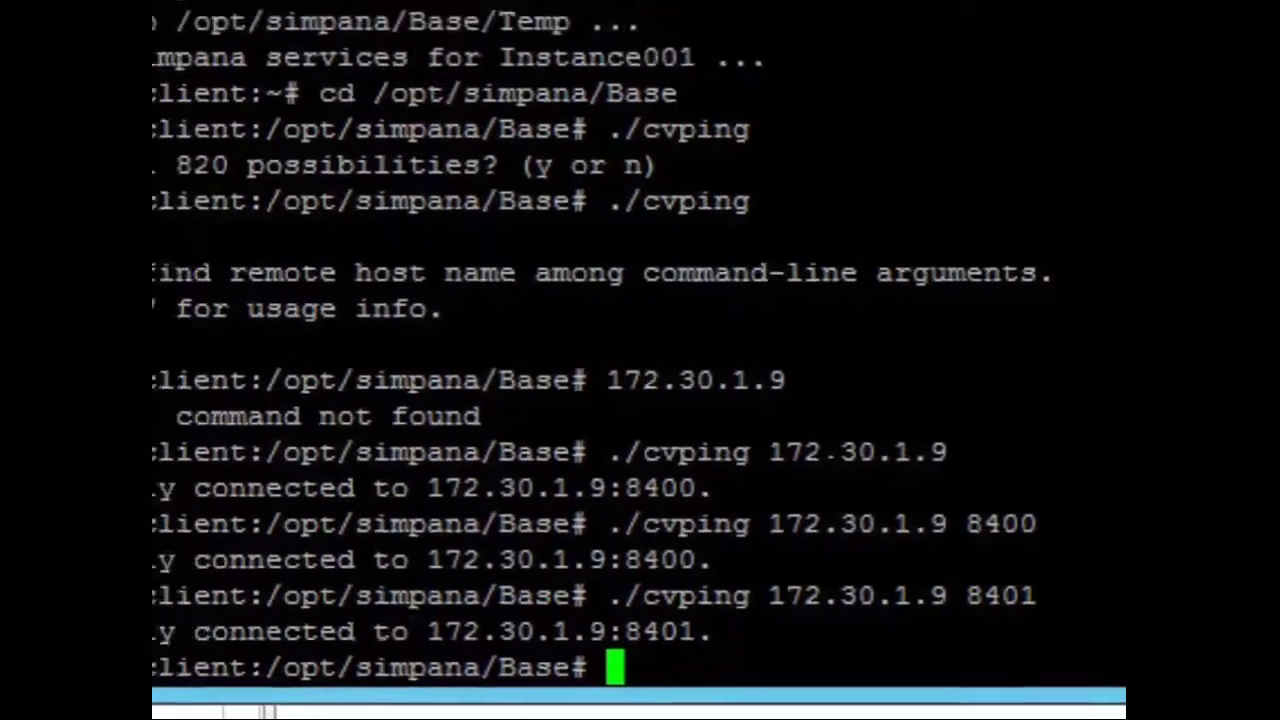
pyautogui.press('Up')
pyautogui.press('BackSpace')
pyautogui.write('2.30.1.9 8402')
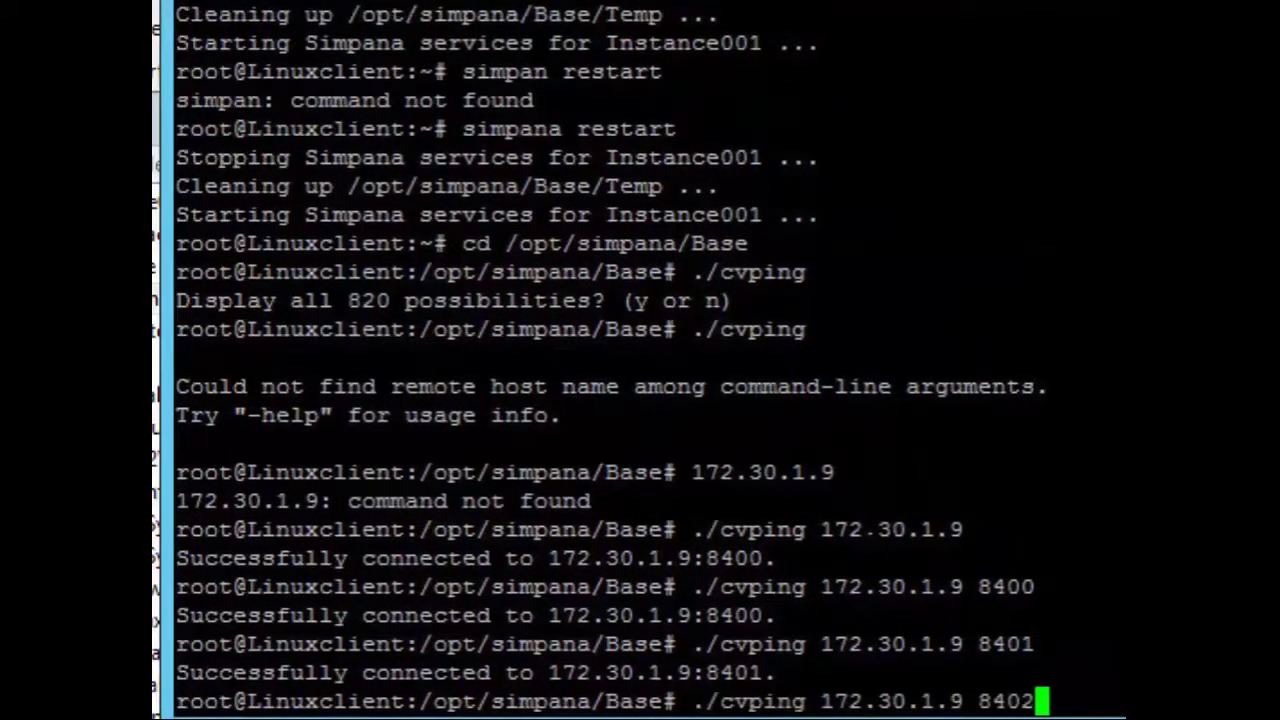
pyautogui.press('Return')
# Test connectivity to 172.30.1.9 on ports 8403 and 8404 with cvping
pyautogui.press('Up')
pyautogui.press('BackSpace')
pyautogui.write('30.1.9 8403')
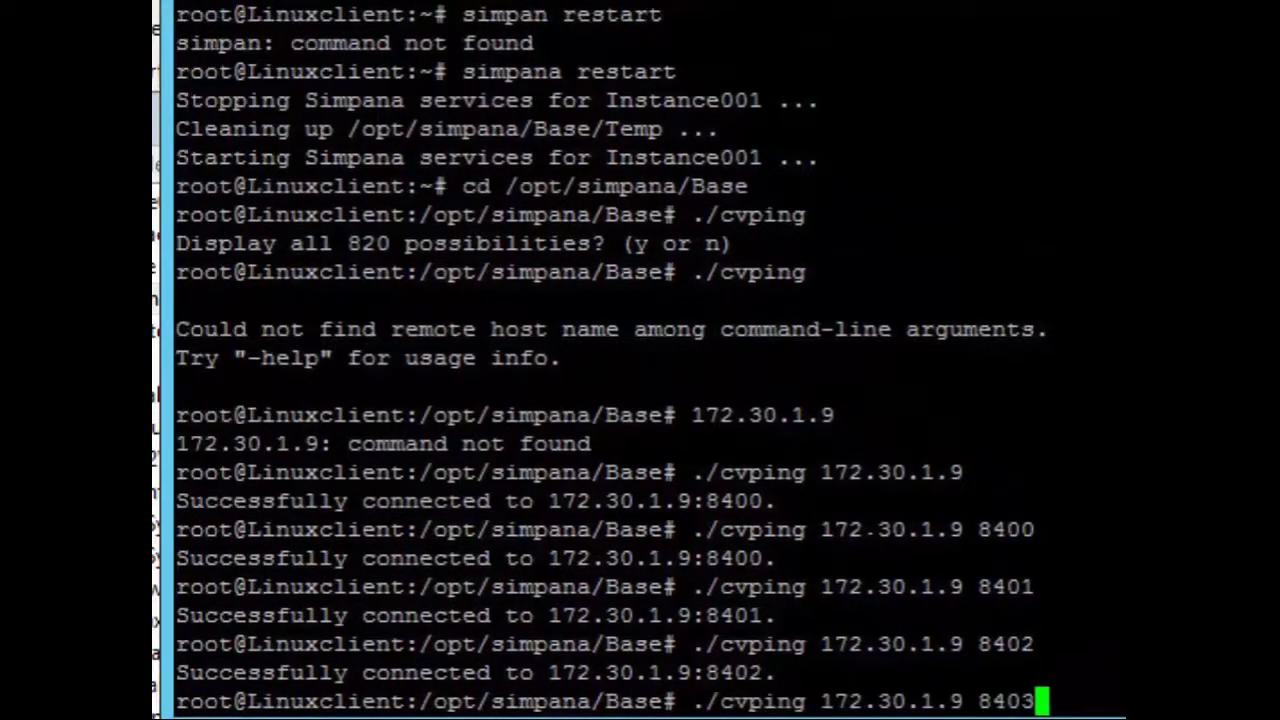
pyautogui.press('Return')
pyautogui.press('Up')
pyautogui.press('BackSpace')
pyautogui.write('404')
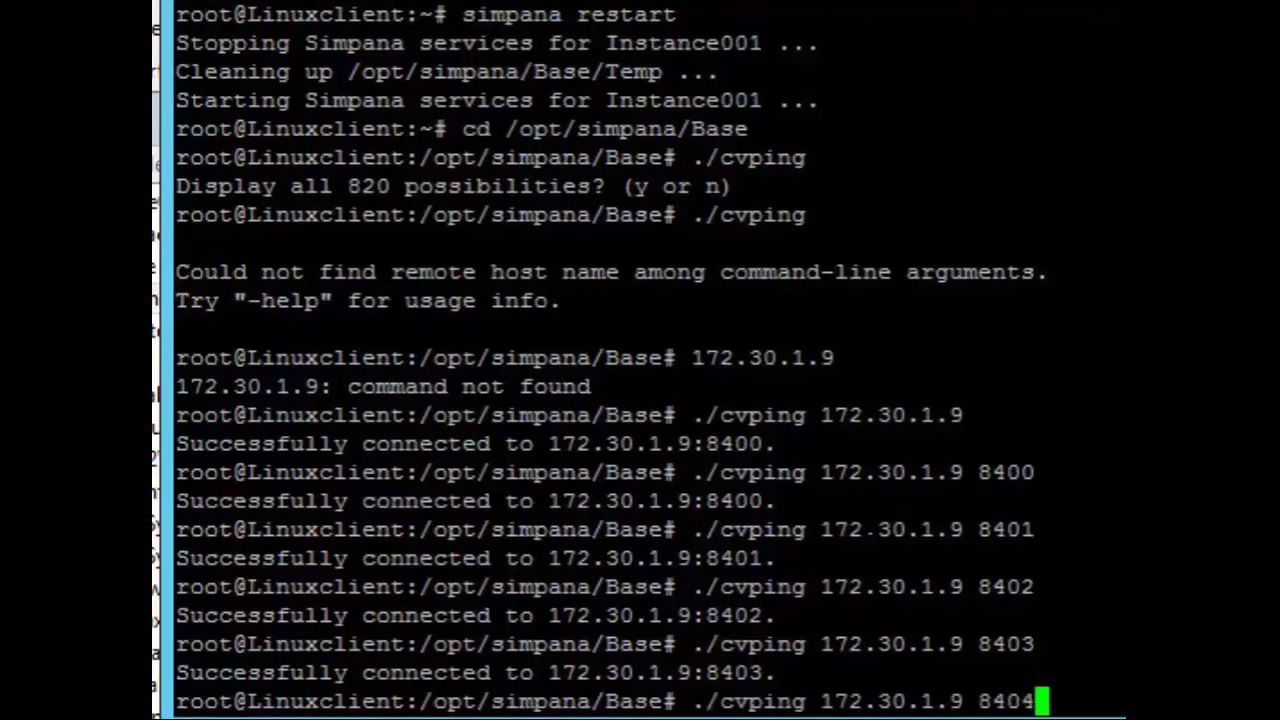
pyautogui.press('Return')
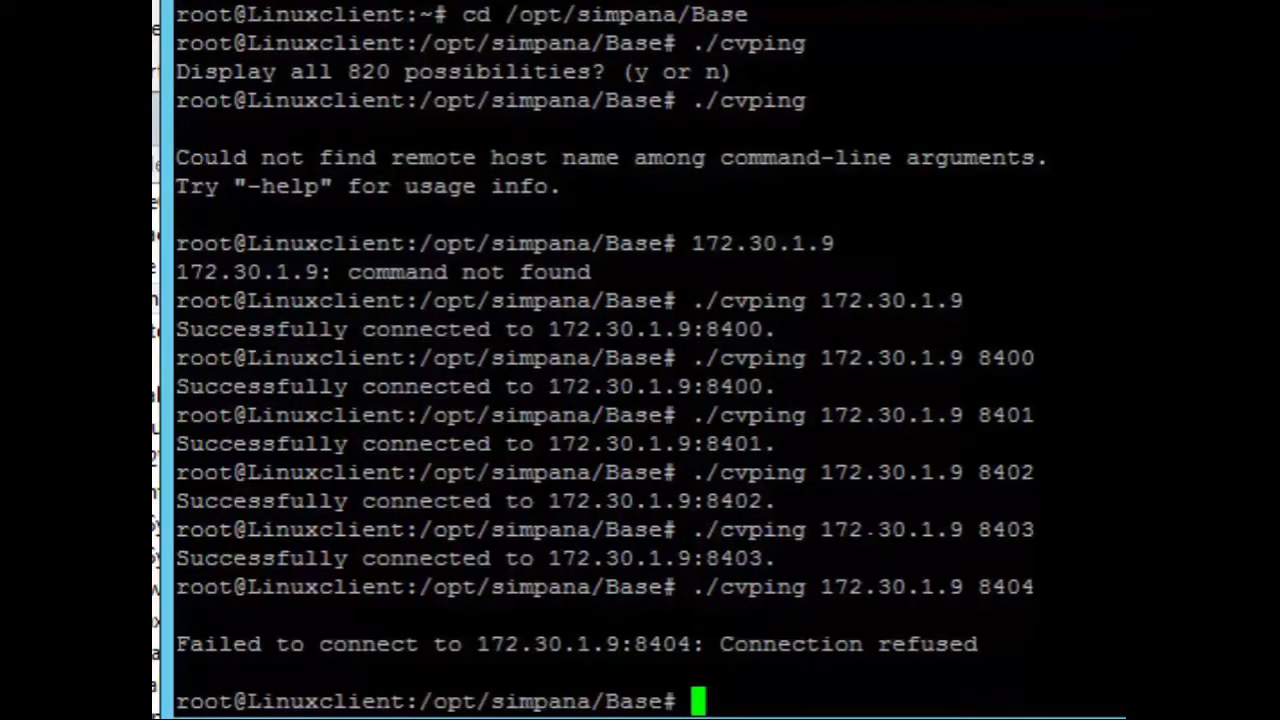
# Repeat the cvping connectivity test to 172.30.1.9 on port 8403
pyautogui.press('Up')
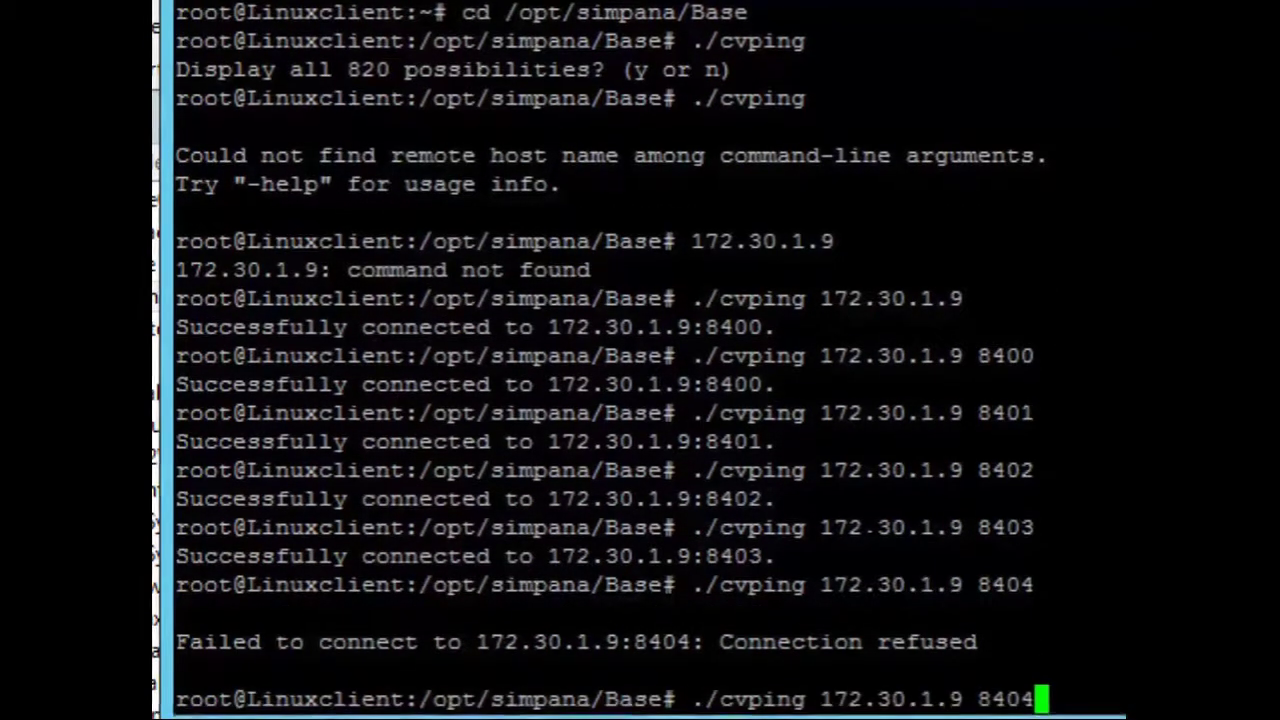
pyautogui.press('BackSpace')
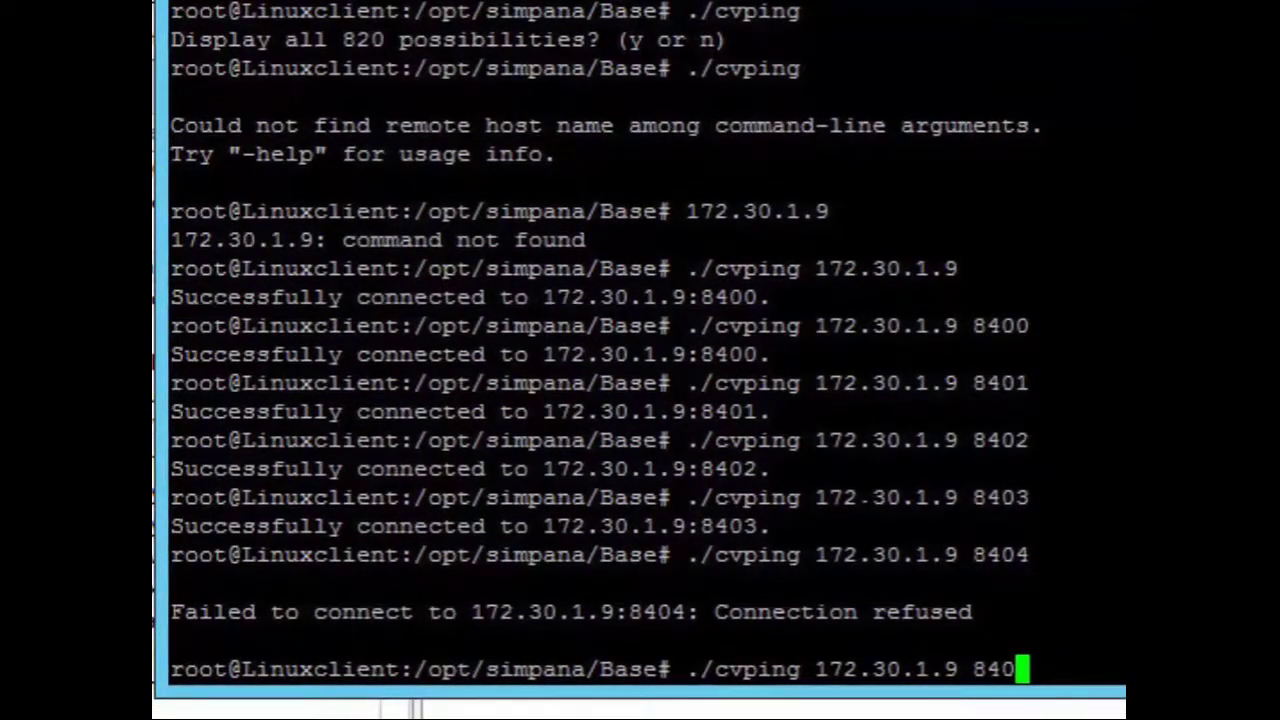
pyautogui.write('3')
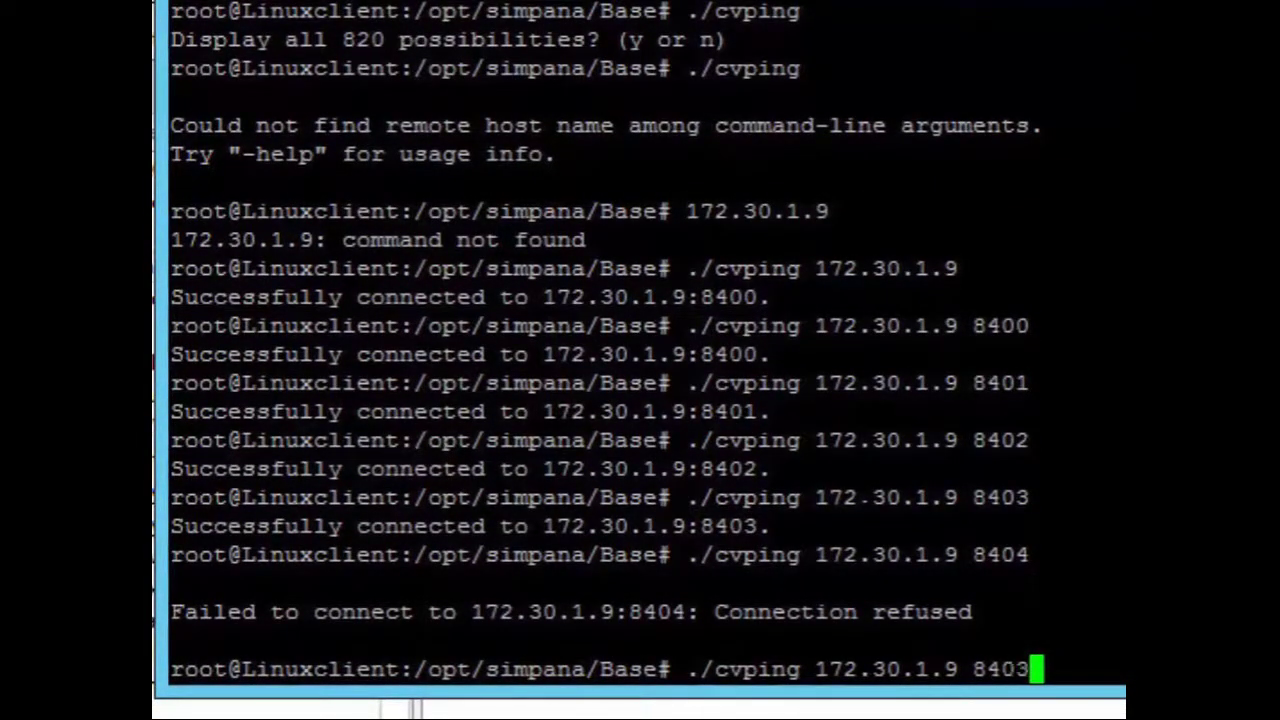
pyautogui.press('Return')
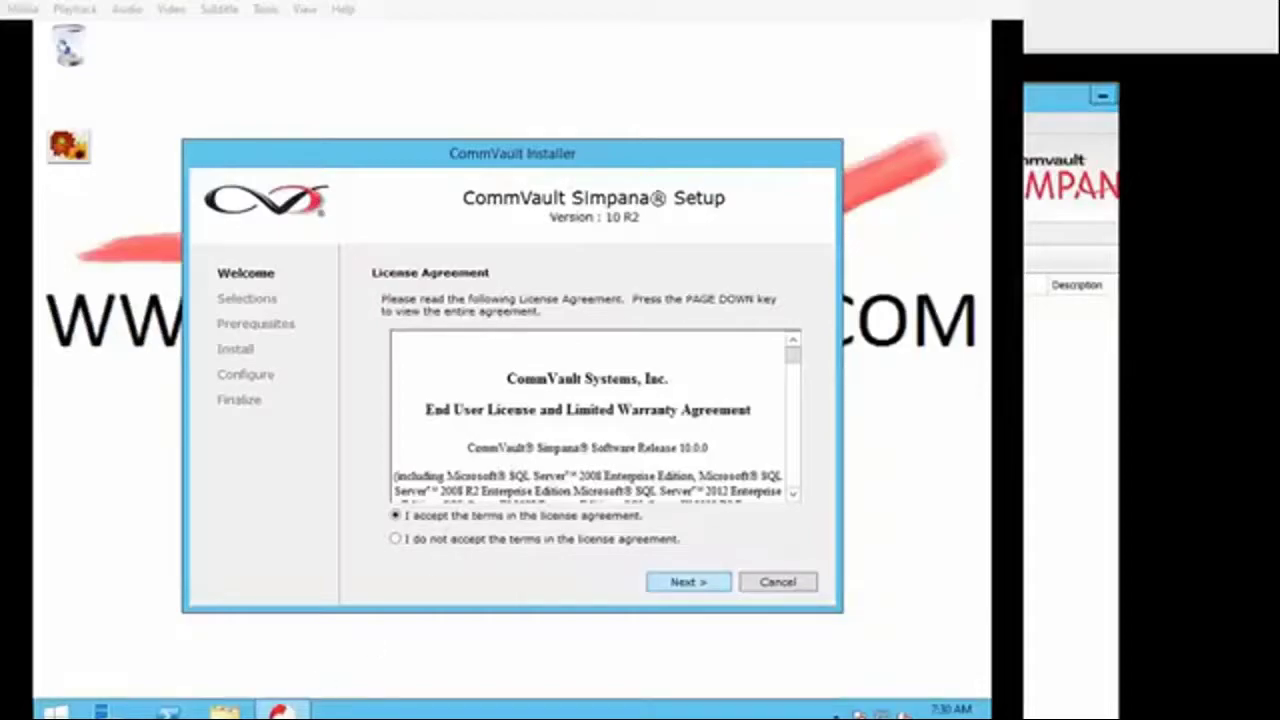
# Accept the Simpana 10 R2 license agreement and continue with a Custom installation that selects components for this computer
pyautogui.press('Return')
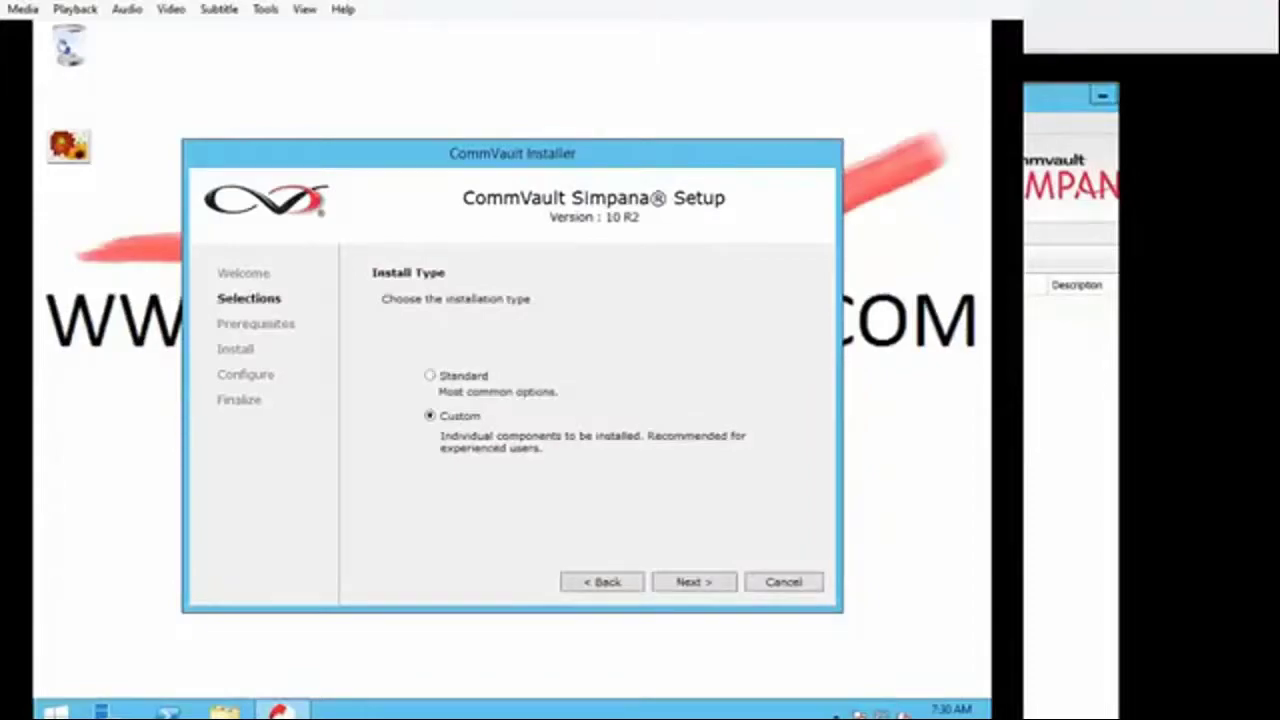
pyautogui.press('Return')
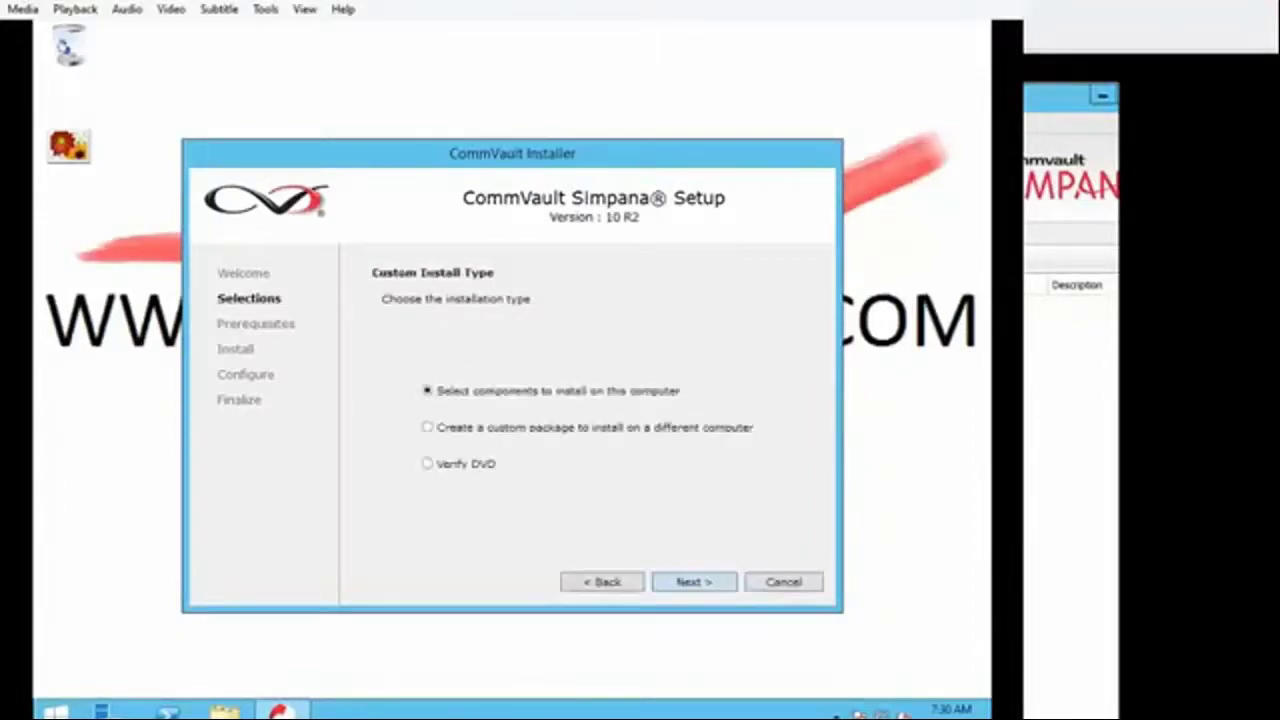
pyautogui.press('Return')
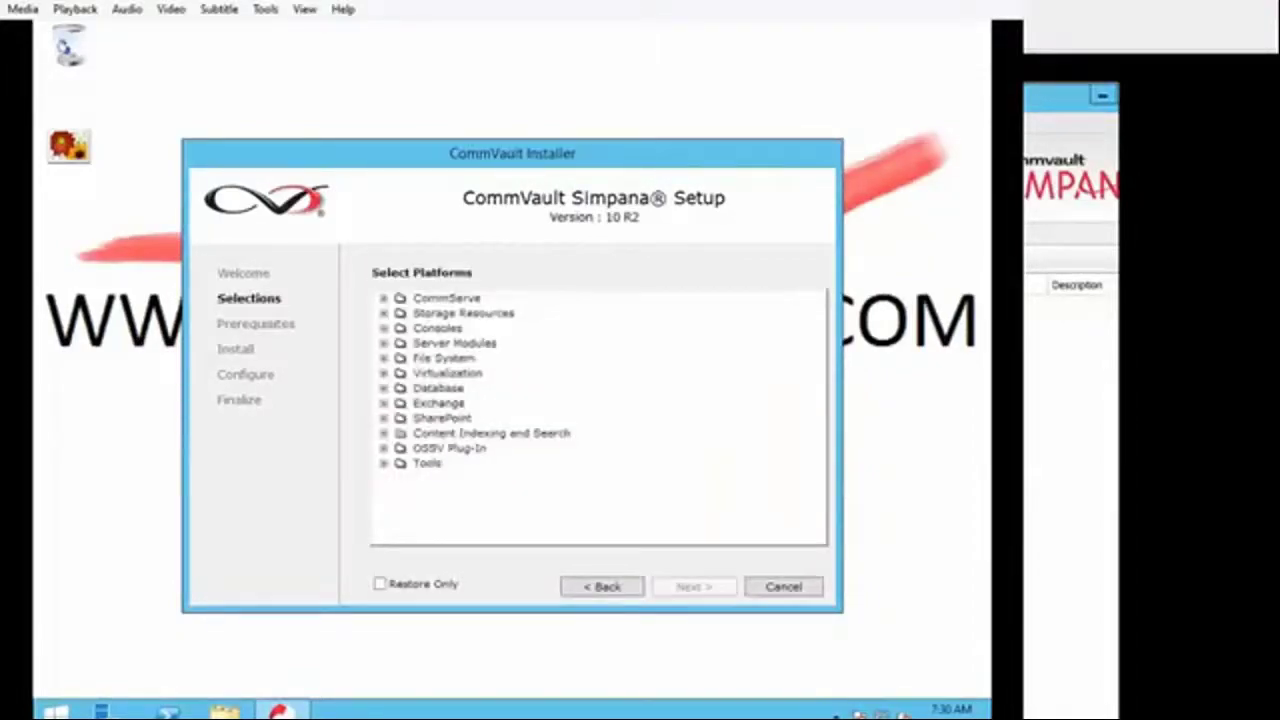
# Select the CommServe and CommCell Console components for installation
pyautogui.press('Right')
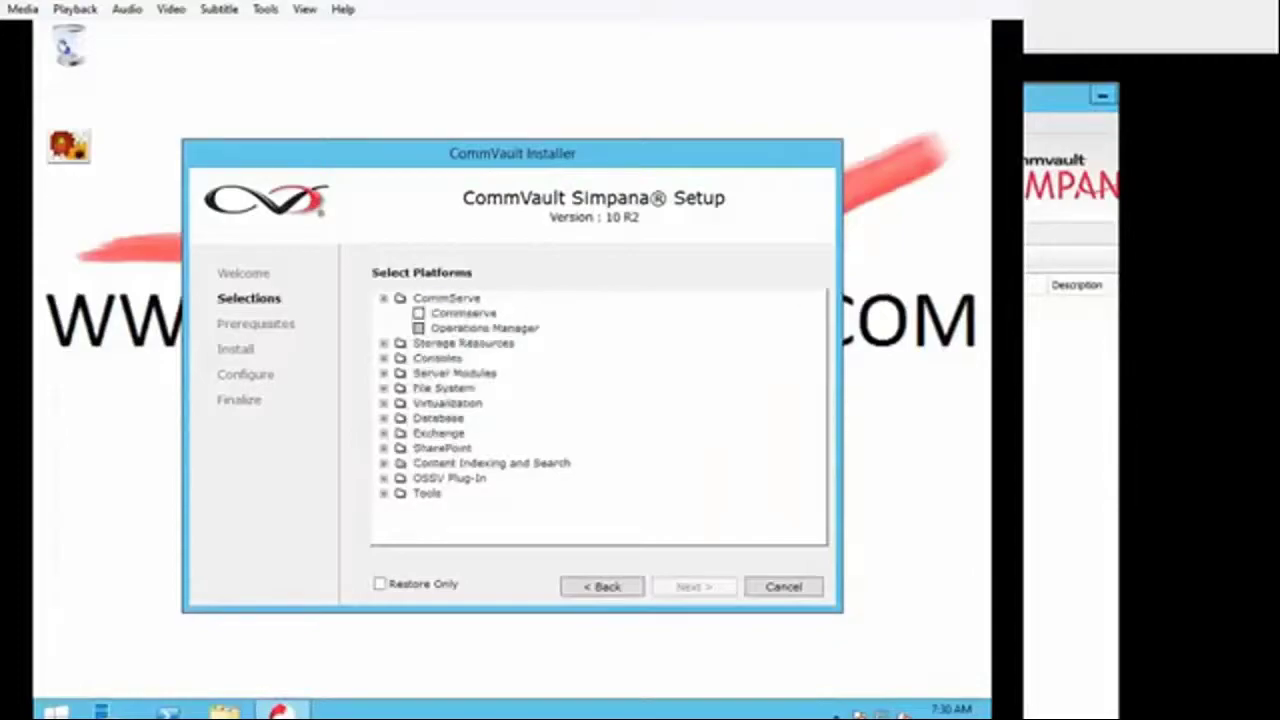
pyautogui.press('Down')
pyautogui.press('space')
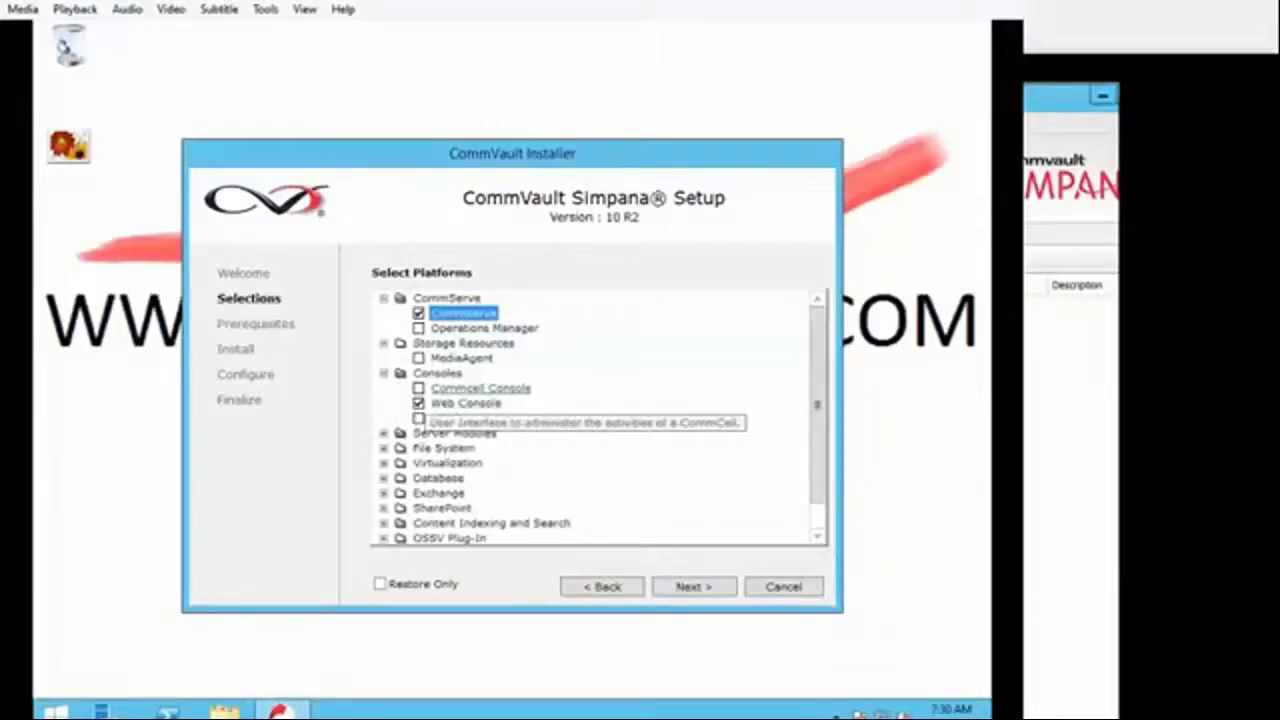
pyautogui.click(418, 388)
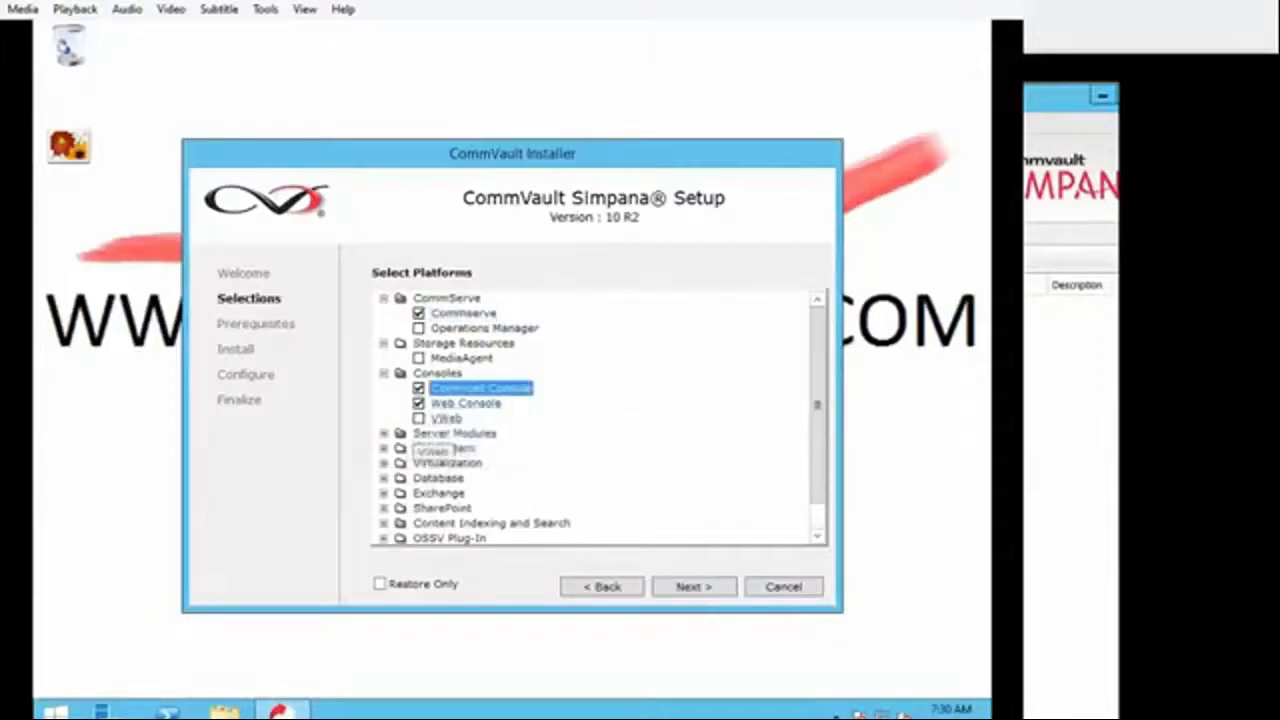
# Add the VirtualServer Agent and the Resource pack from Tools to the selected components
pyautogui.scroll(-2, 445, 450)
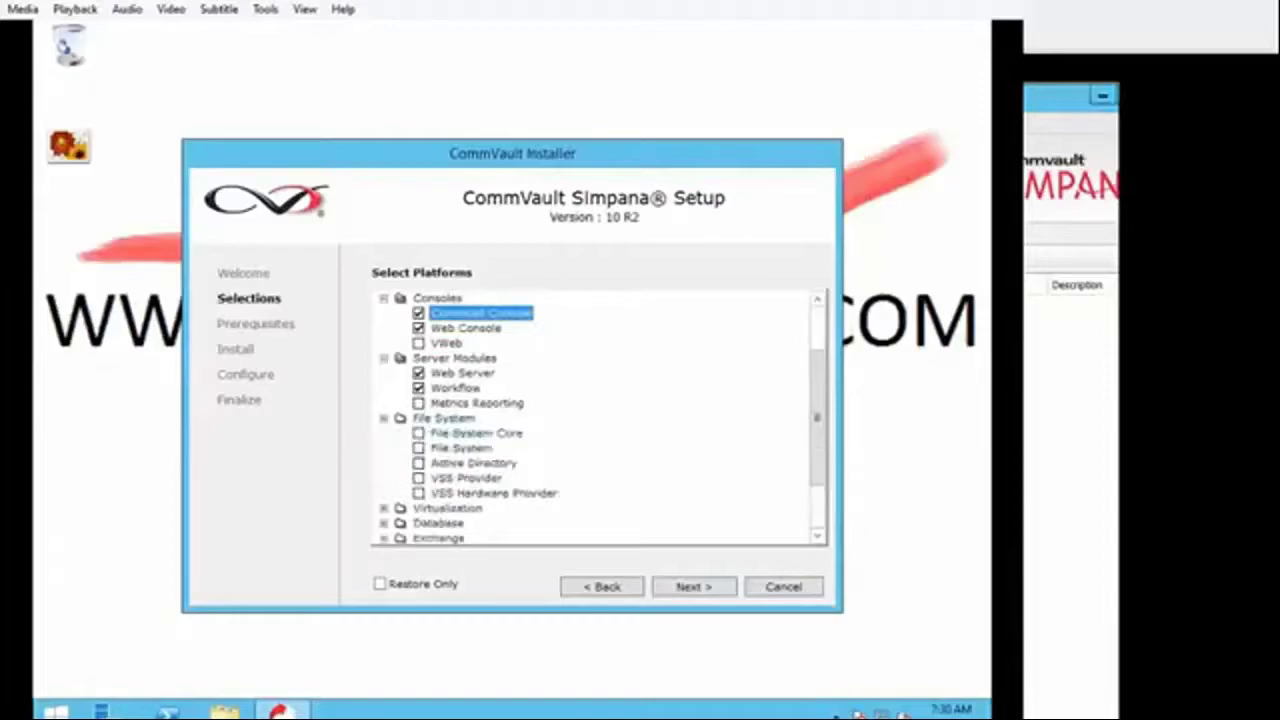
pyautogui.scroll(-2, 595, 418)
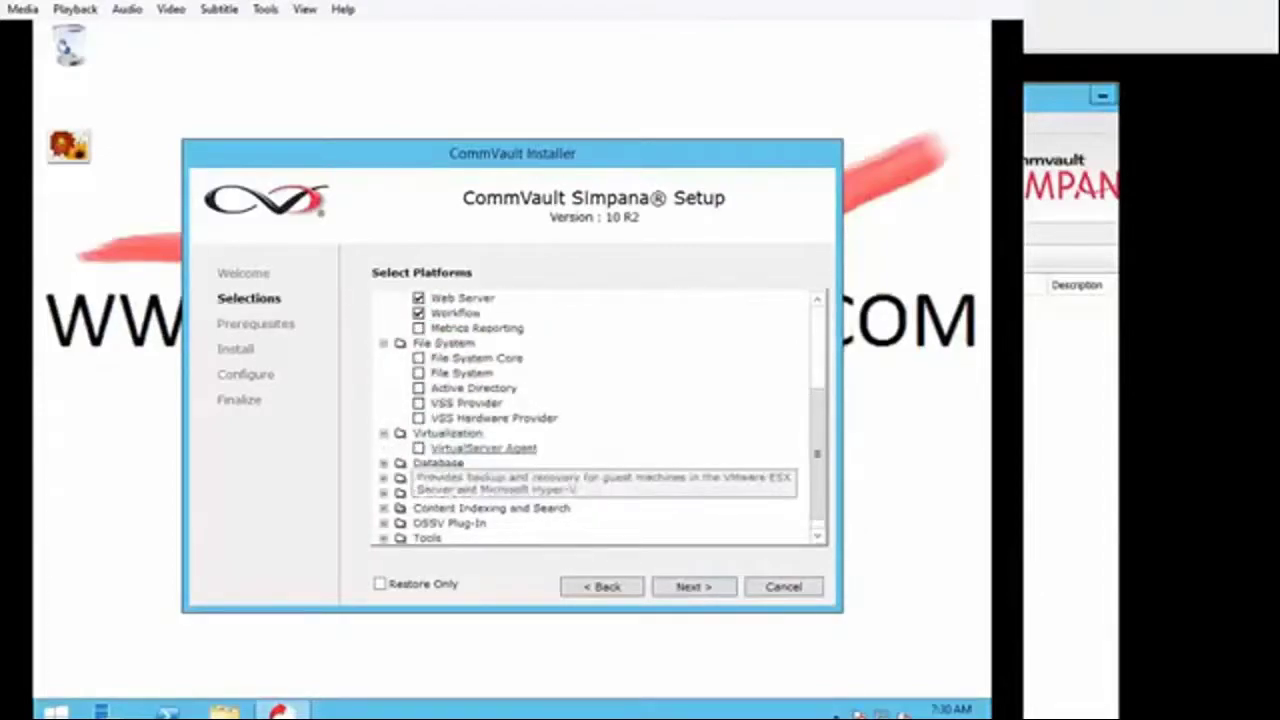
pyautogui.click(418, 448)
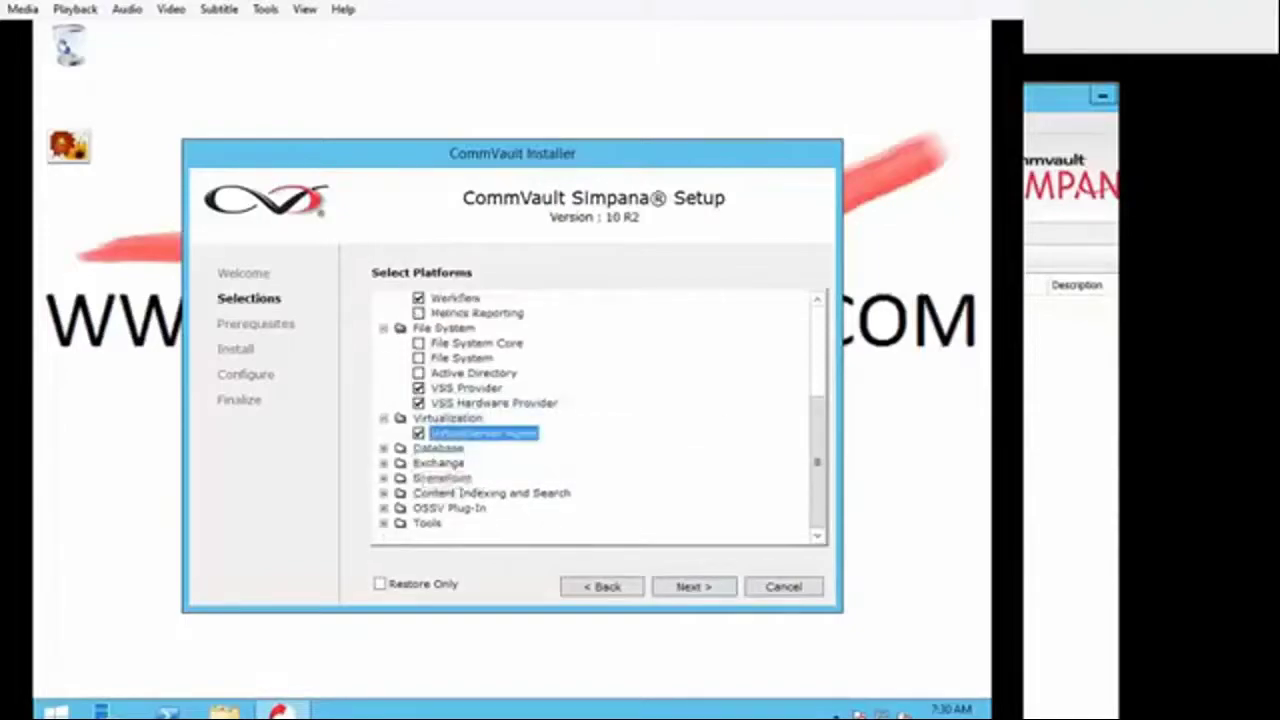
pyautogui.click(384, 523)
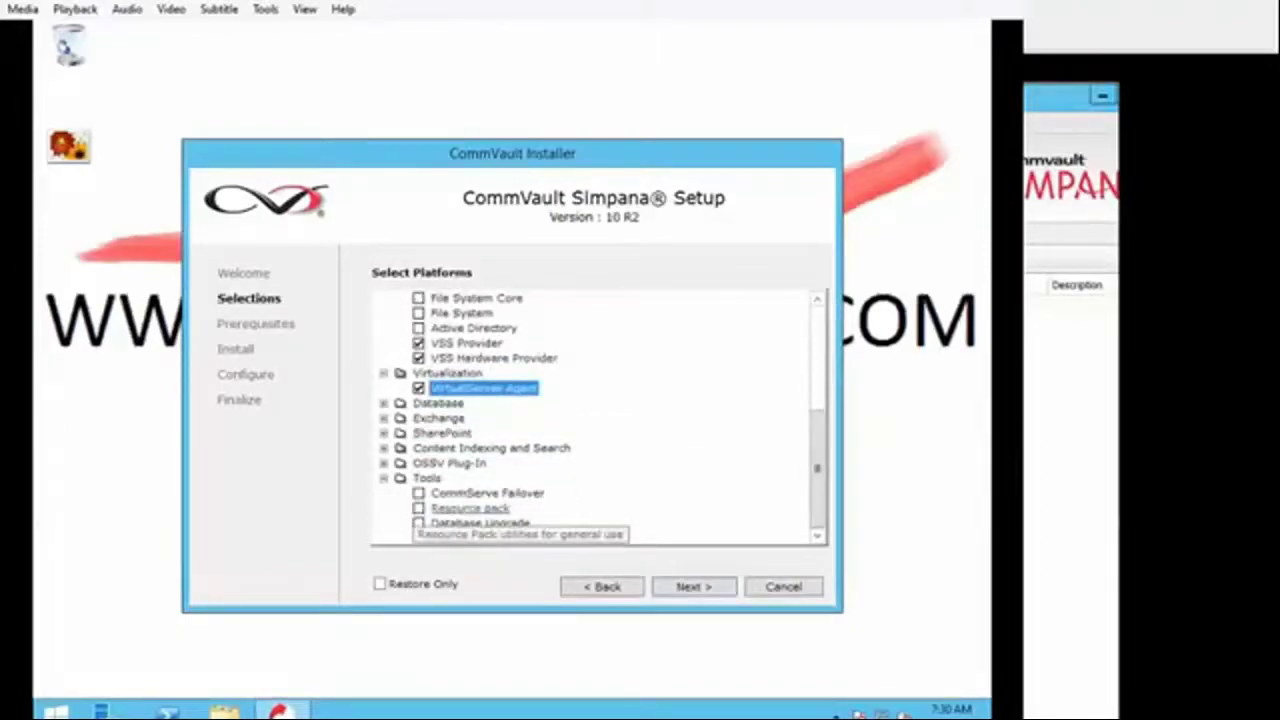
pyautogui.click(418, 508)
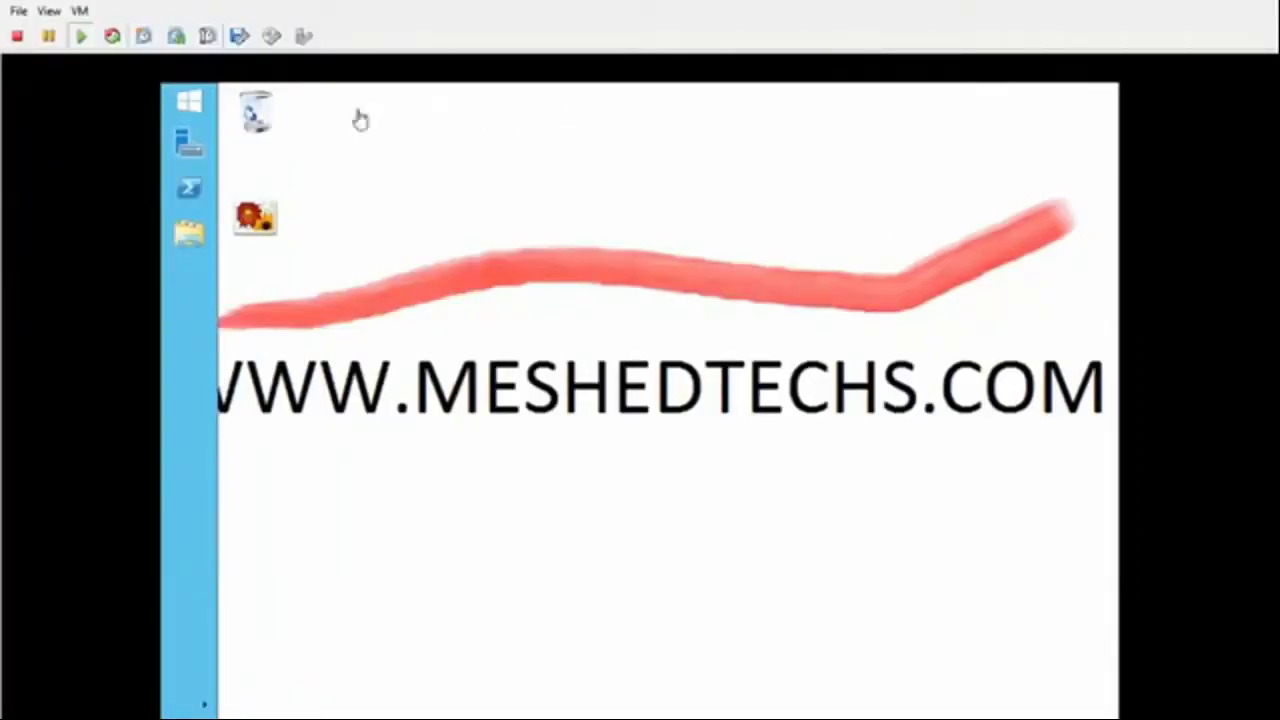
# Open the CommVault Process Manager and restart all Simpana services of Instance001
pyautogui.click(198, 108)
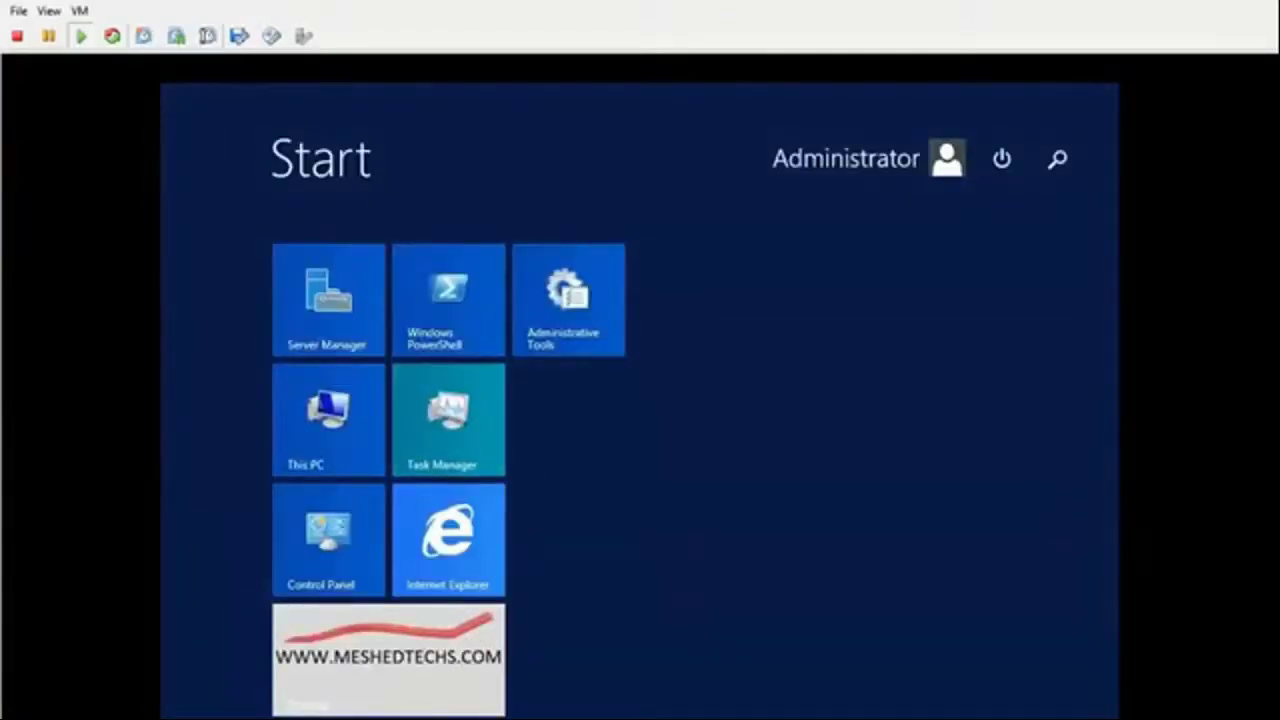
pyautogui.click(443, 609)
pyautogui.scroll(-3, 766, 486)
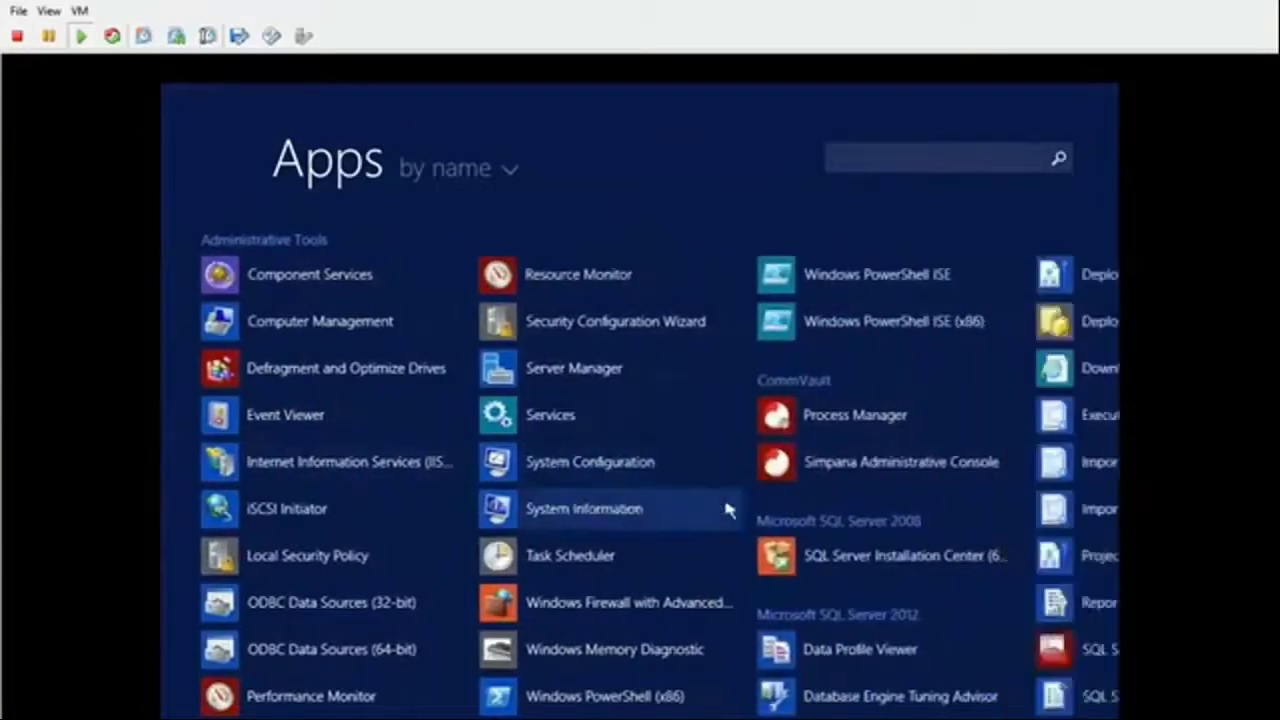
pyautogui.scroll(-1, 727, 510)
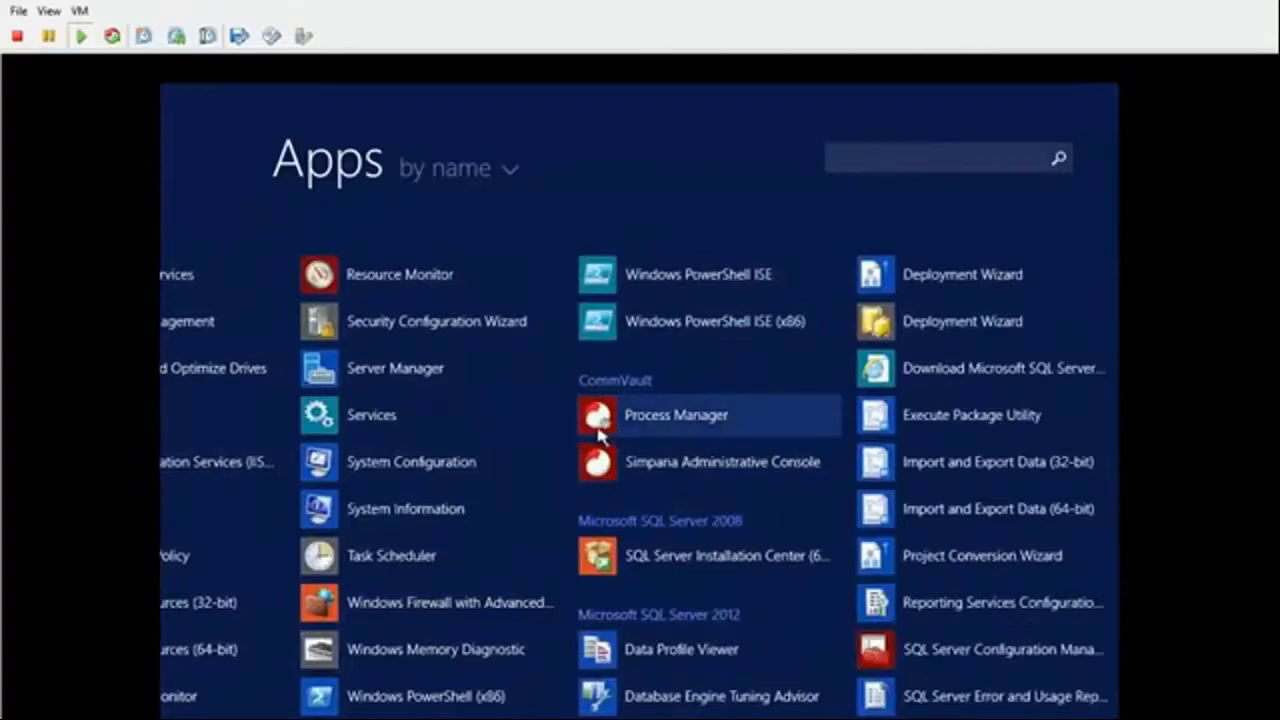
pyautogui.click(643, 428)
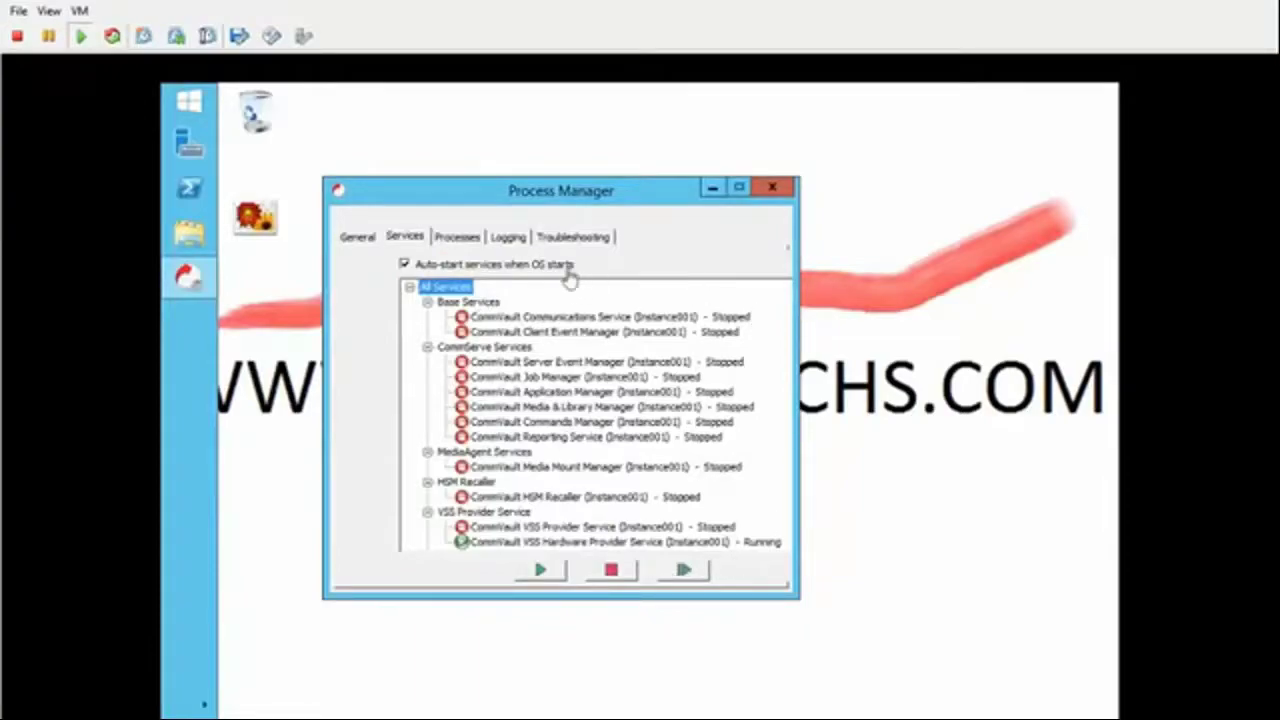
pyautogui.click(692, 577)
pyautogui.click(673, 497)
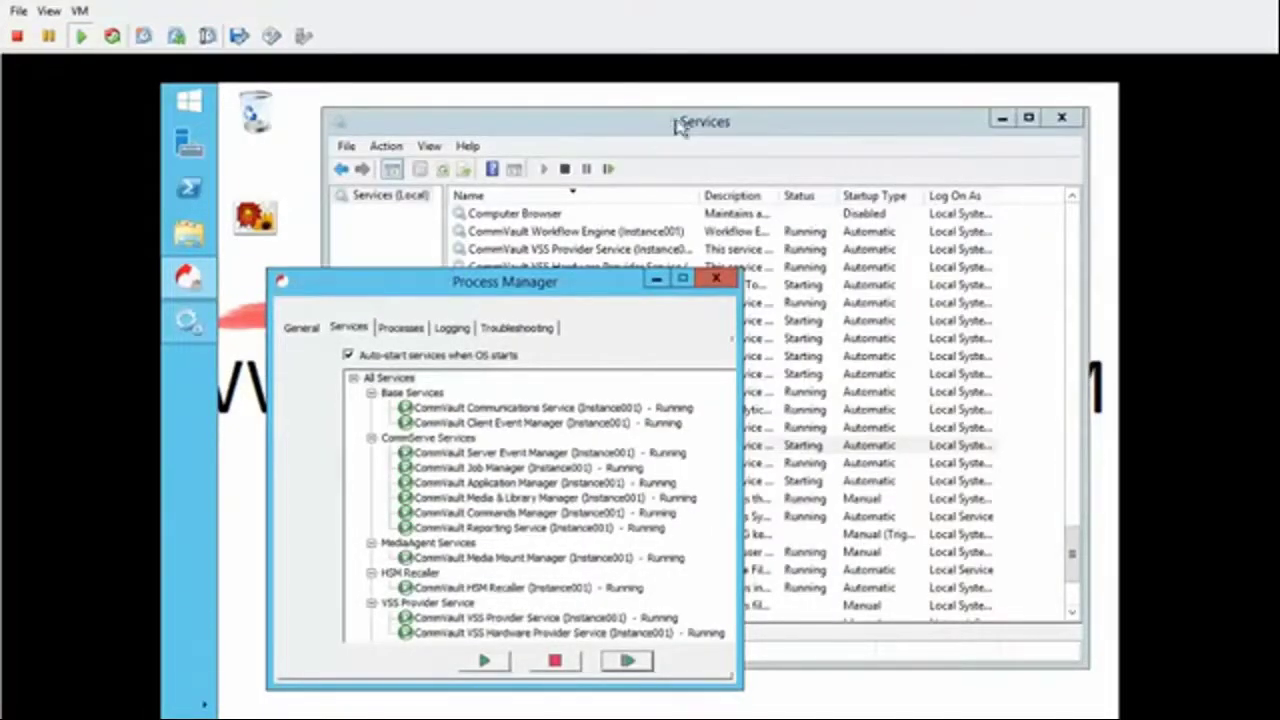
# Close the Windows Services window and reposition the Process Manager window on the desktop
pyautogui.click(831, 127)
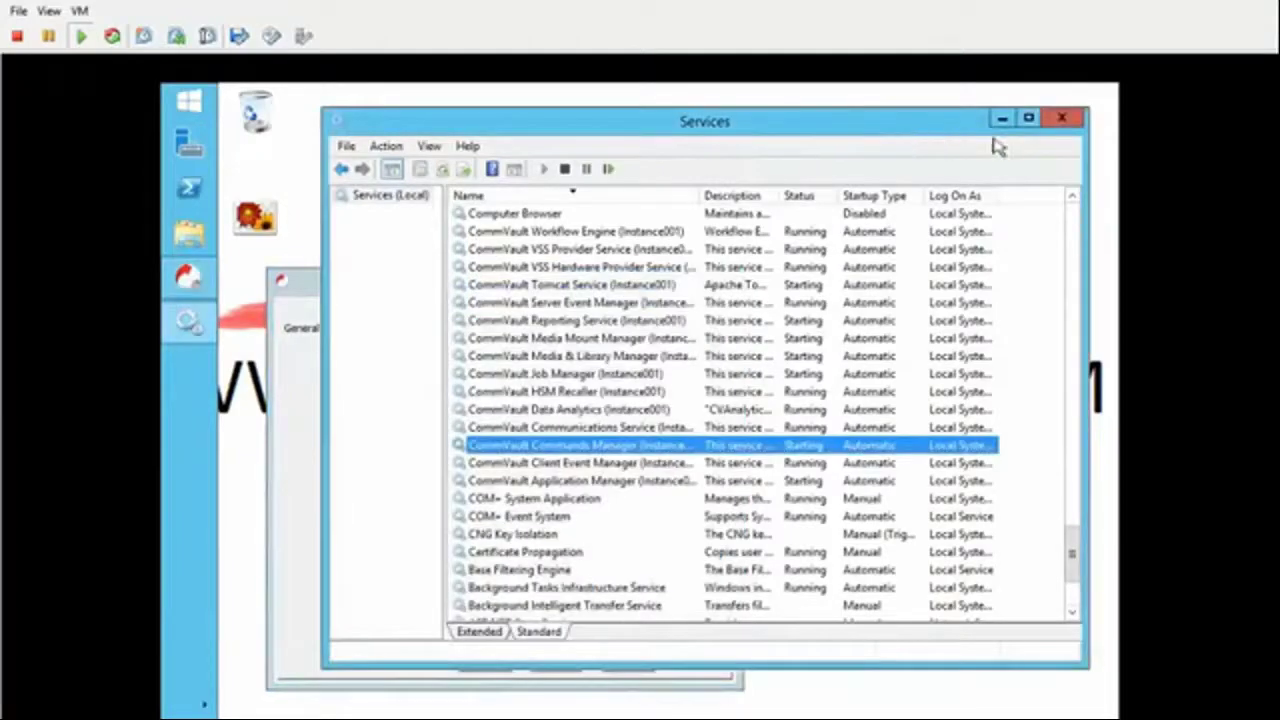
pyautogui.click(1061, 118)
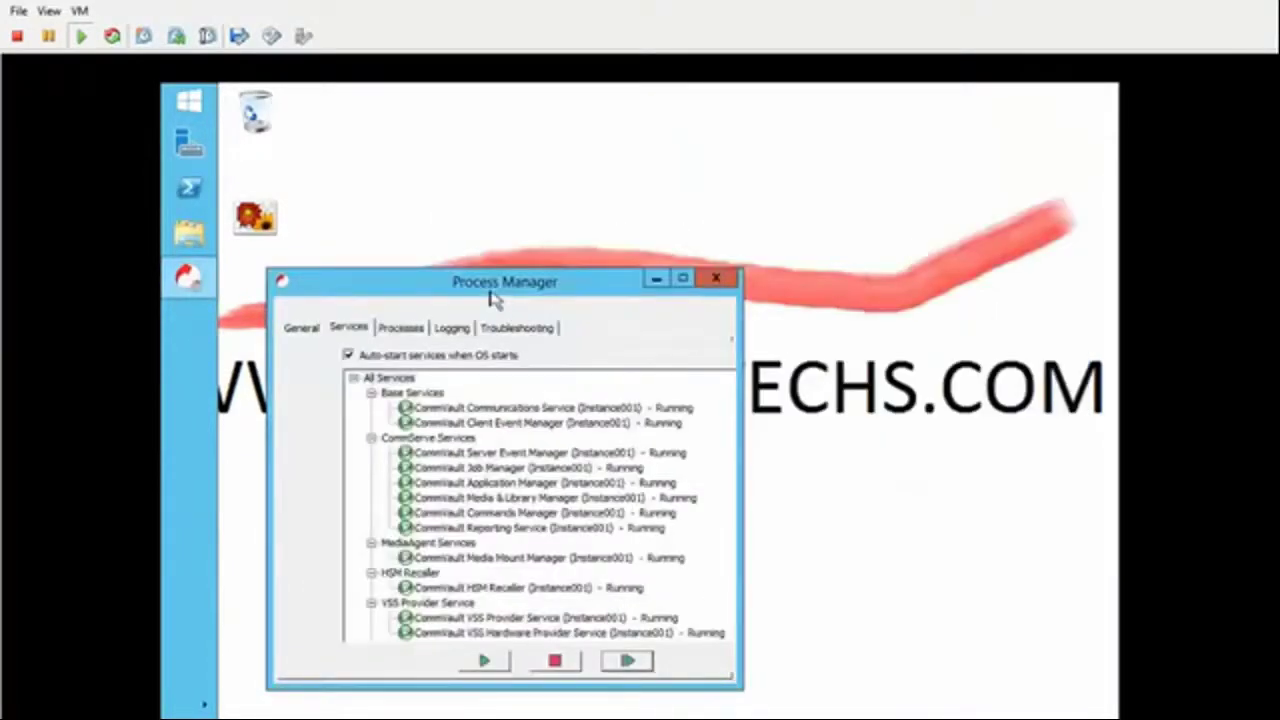
pyautogui.moveTo(491, 297); pyautogui.dragTo(573, 220)
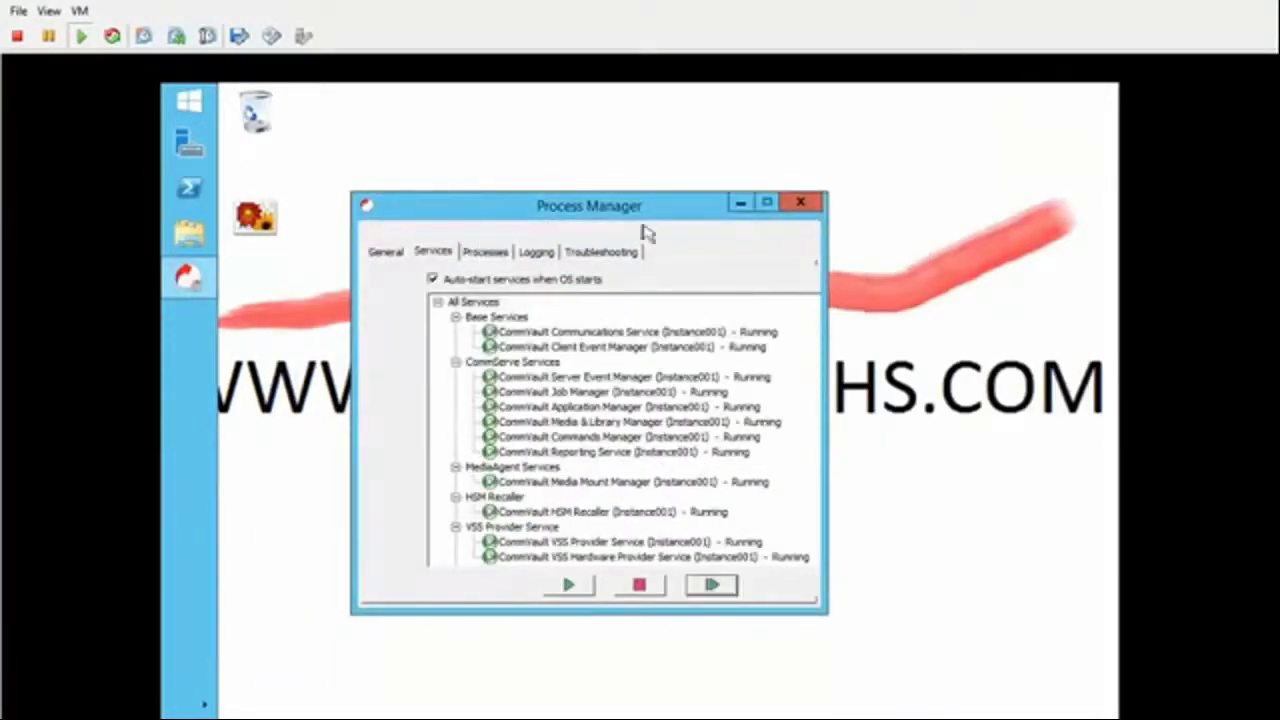
# Close the Process Manager and launch the Simpana Administrative Console from the installed apps
pyautogui.click(800, 203)
pyautogui.click(188, 100)
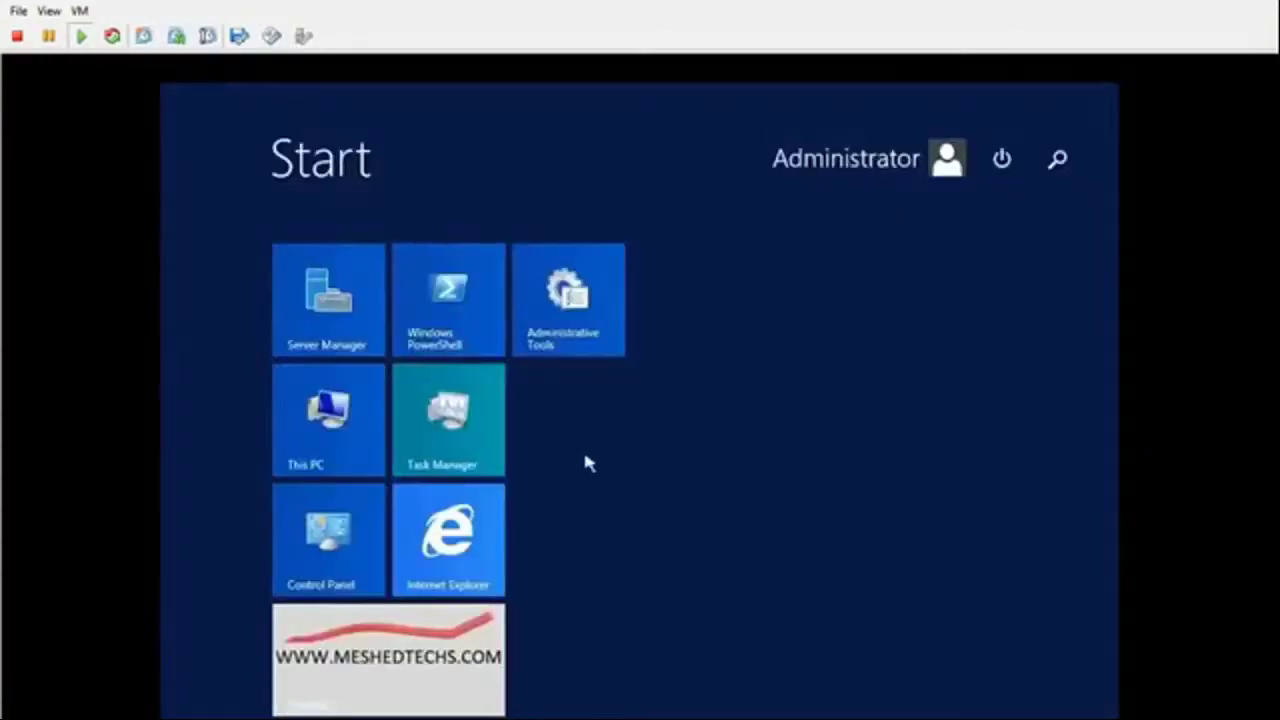
pyautogui.scroll(-2, 590, 602)
pyautogui.scroll(-3, 590, 602)
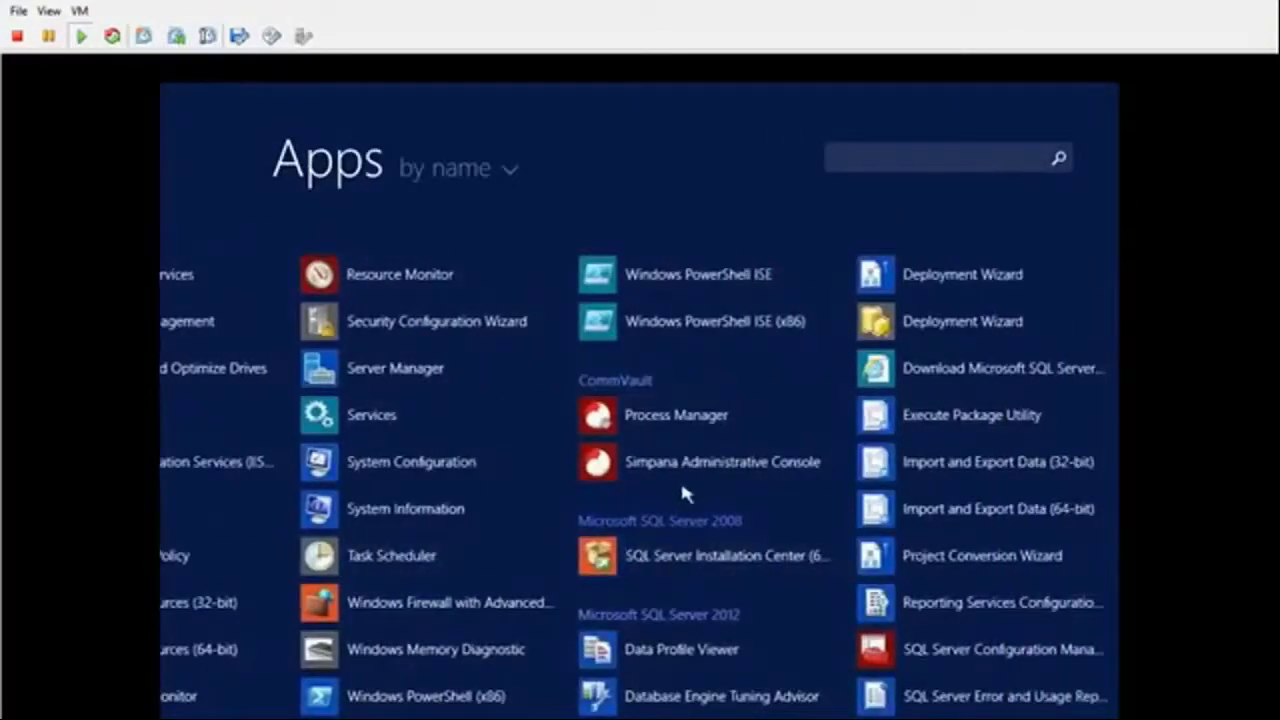
pyautogui.click(682, 476)
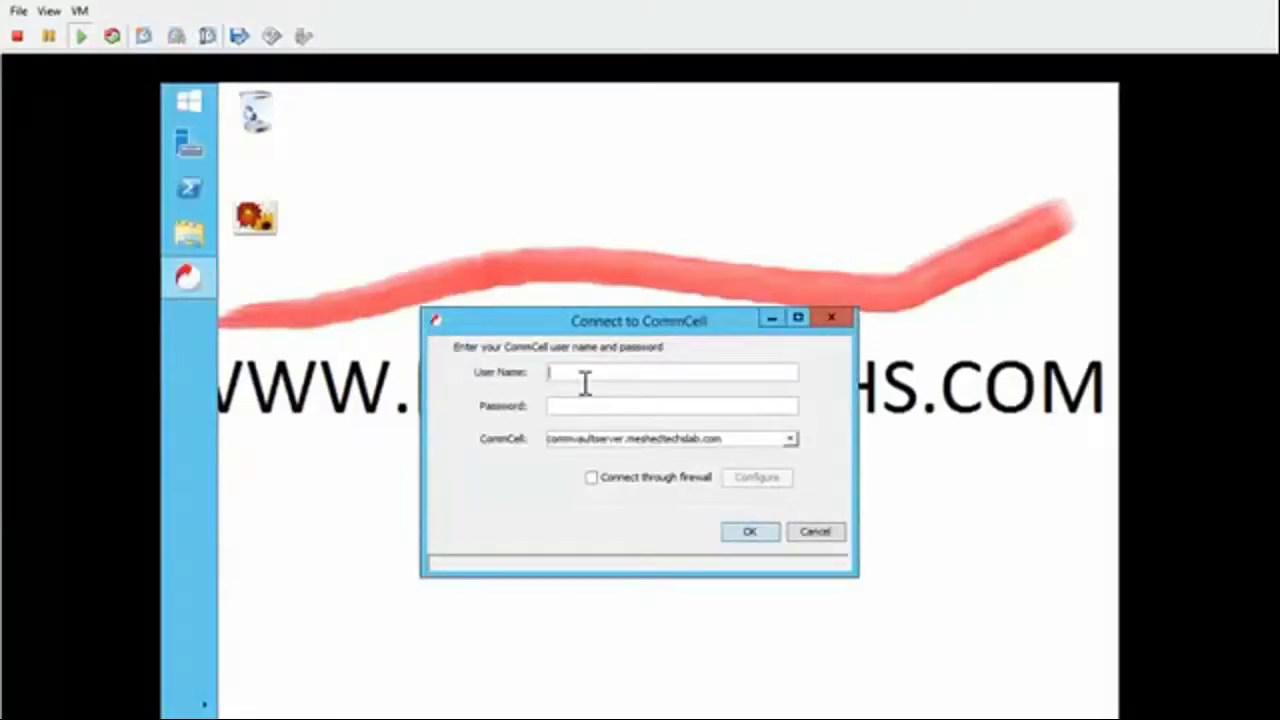
# Sign in to the CommCell with the user name admin and the account password
pyautogui.write('dmin')
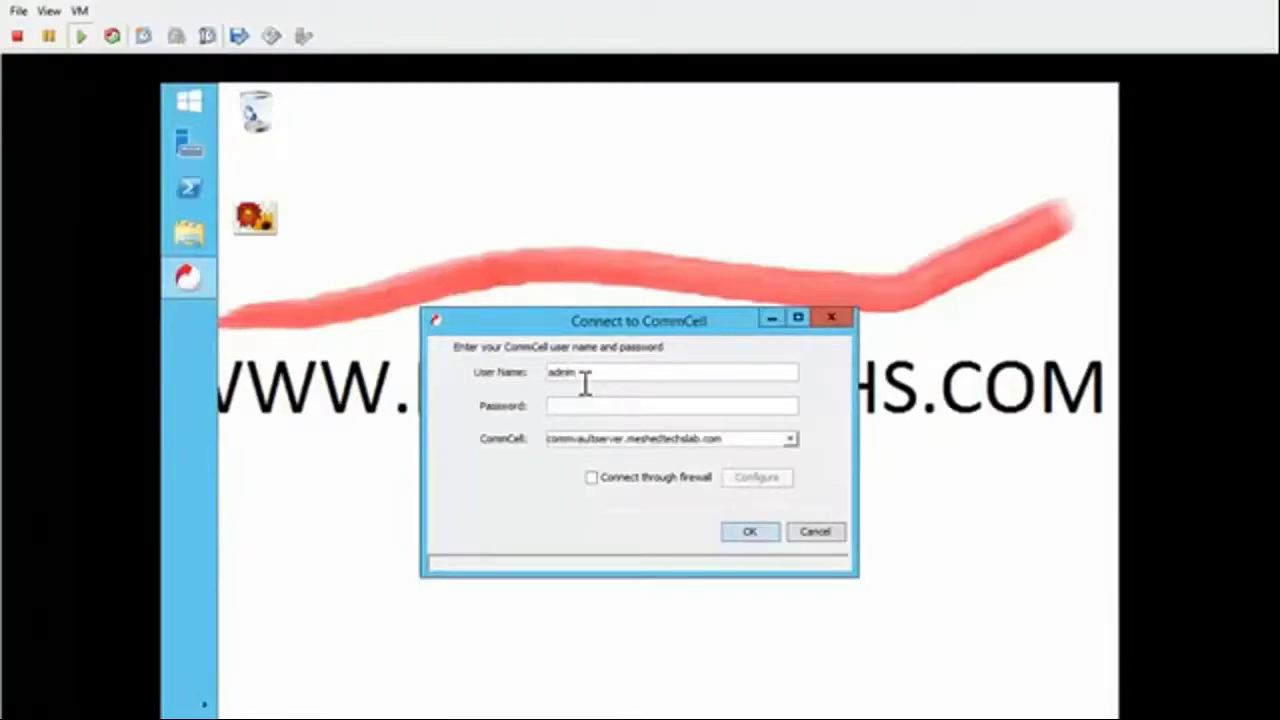
pyautogui.write('*****')
pyautogui.press('Return')
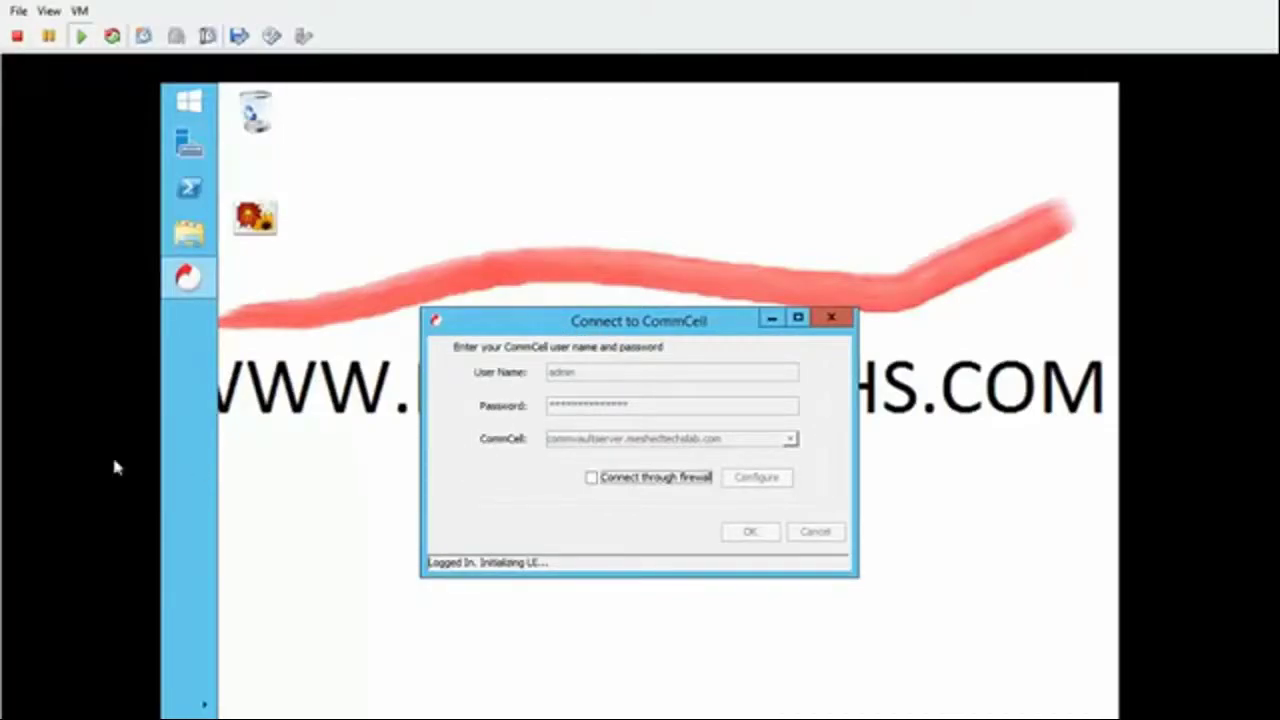
pyautogui.click(640, 498)
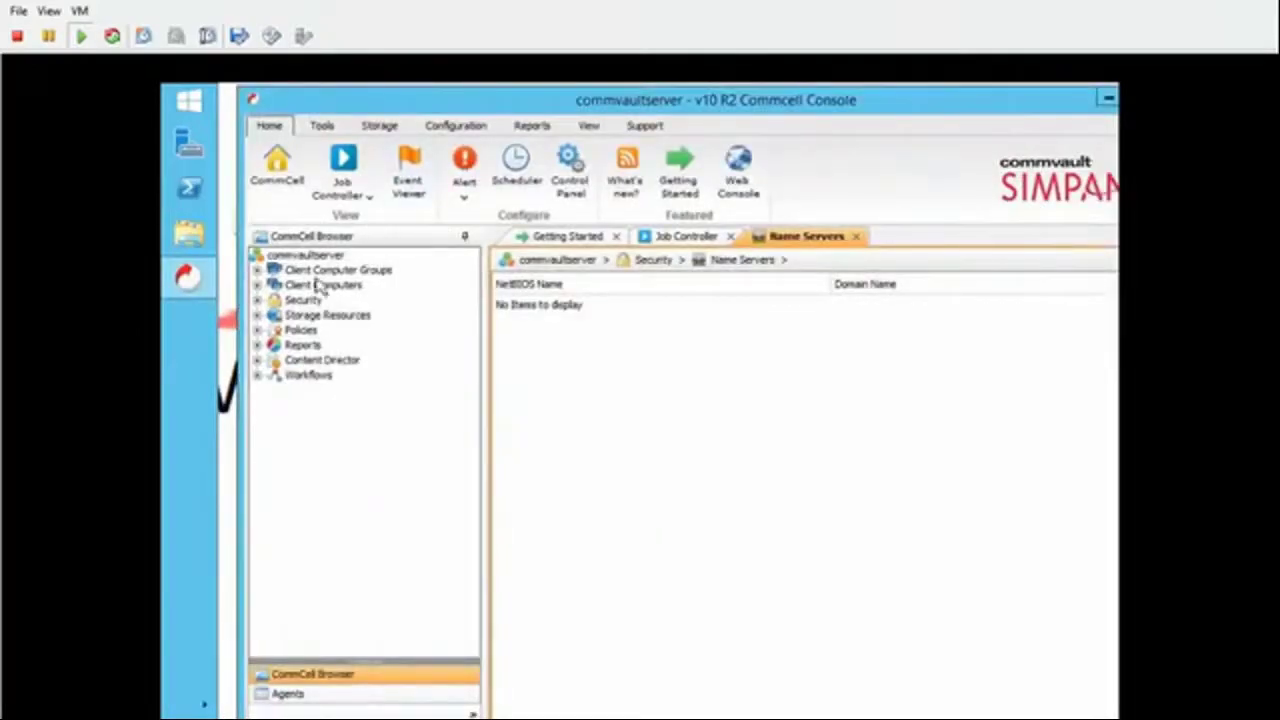
# Start a new Active Directory domain under the Security node's Name Servers, with meshedtechslab.com as both NetBIOS name and domain name
pyautogui.click(257, 315)
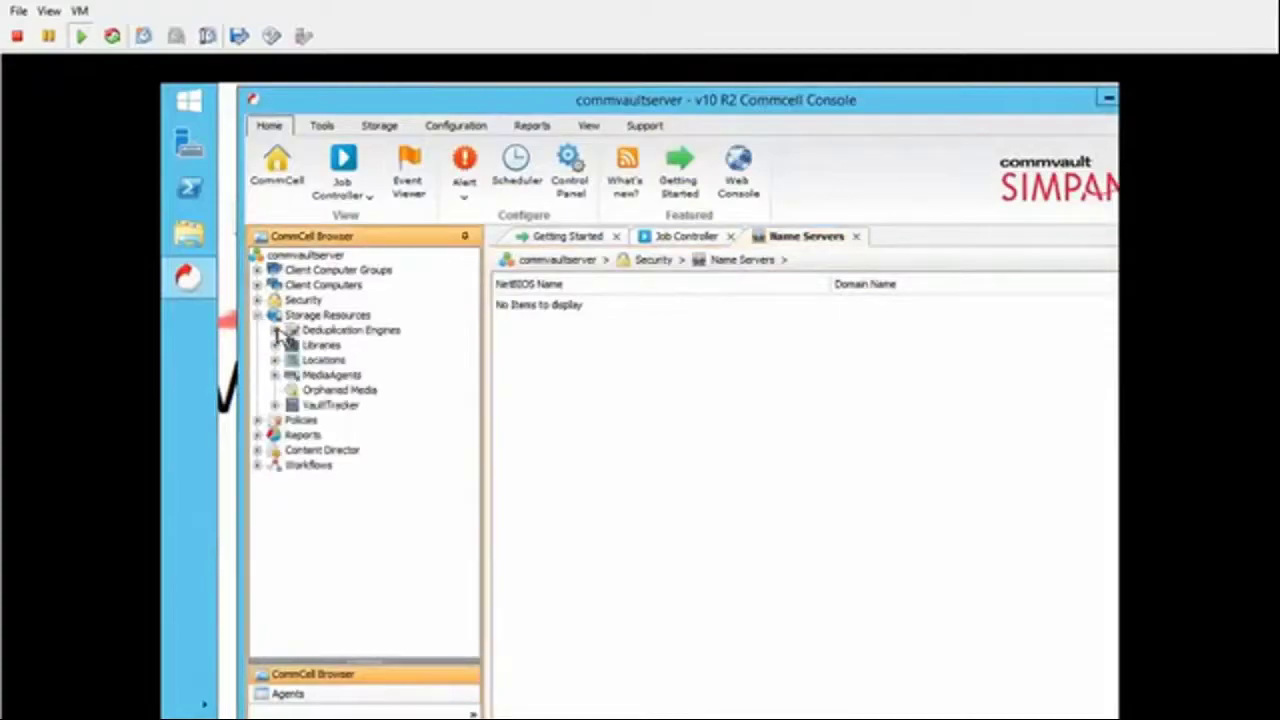
pyautogui.click(257, 315)
pyautogui.click(257, 300)
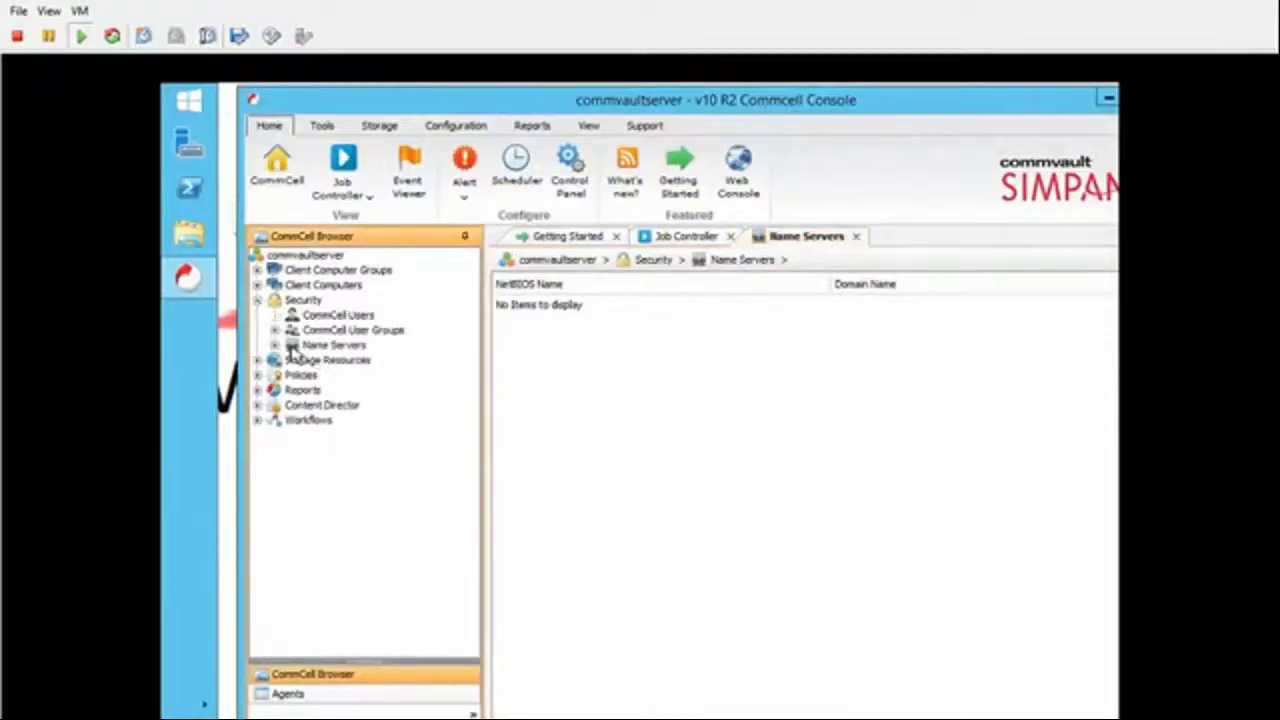
pyautogui.rightClick(352, 350)
pyautogui.moveTo(440, 360)
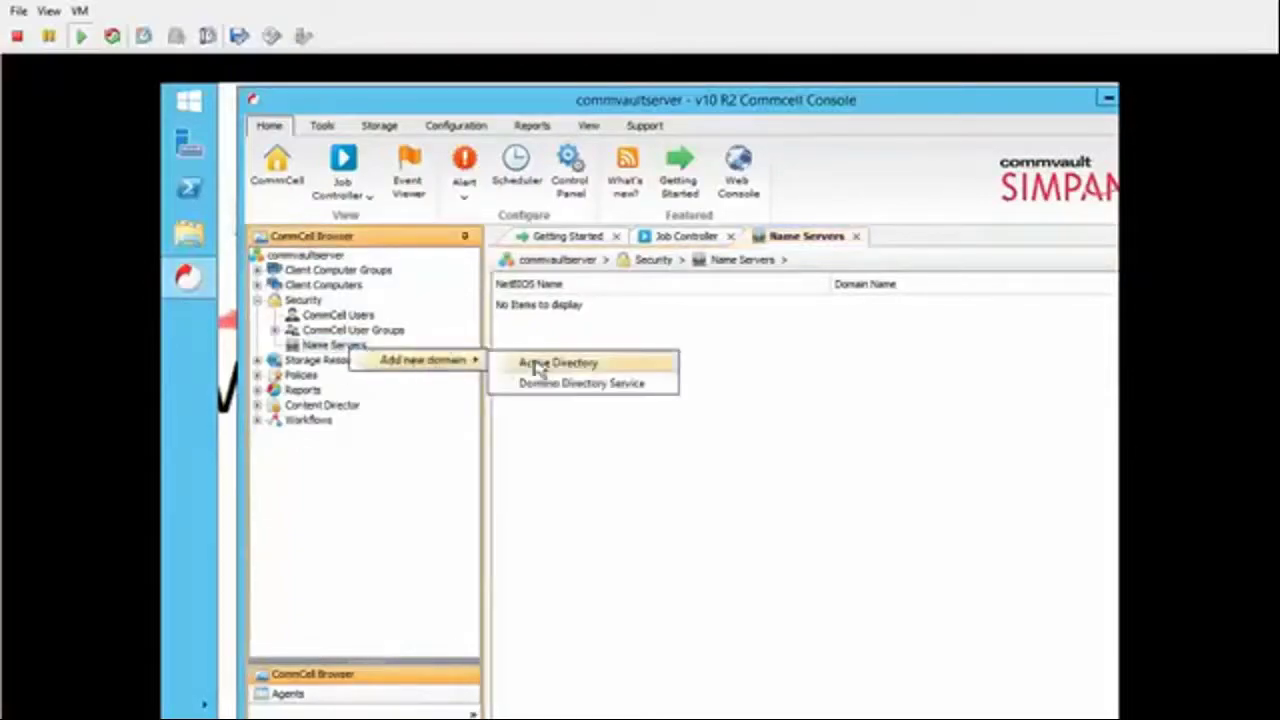
pyautogui.click(556, 363)
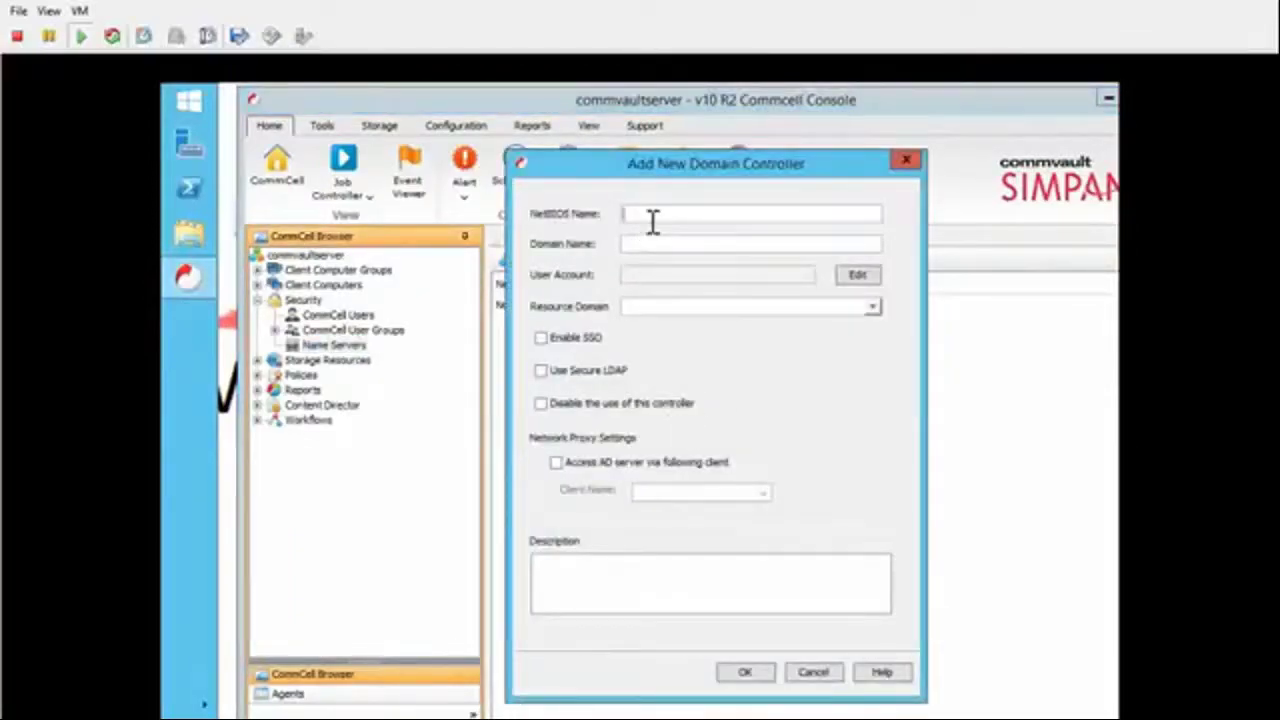
pyautogui.write('meshedtechslab.com')
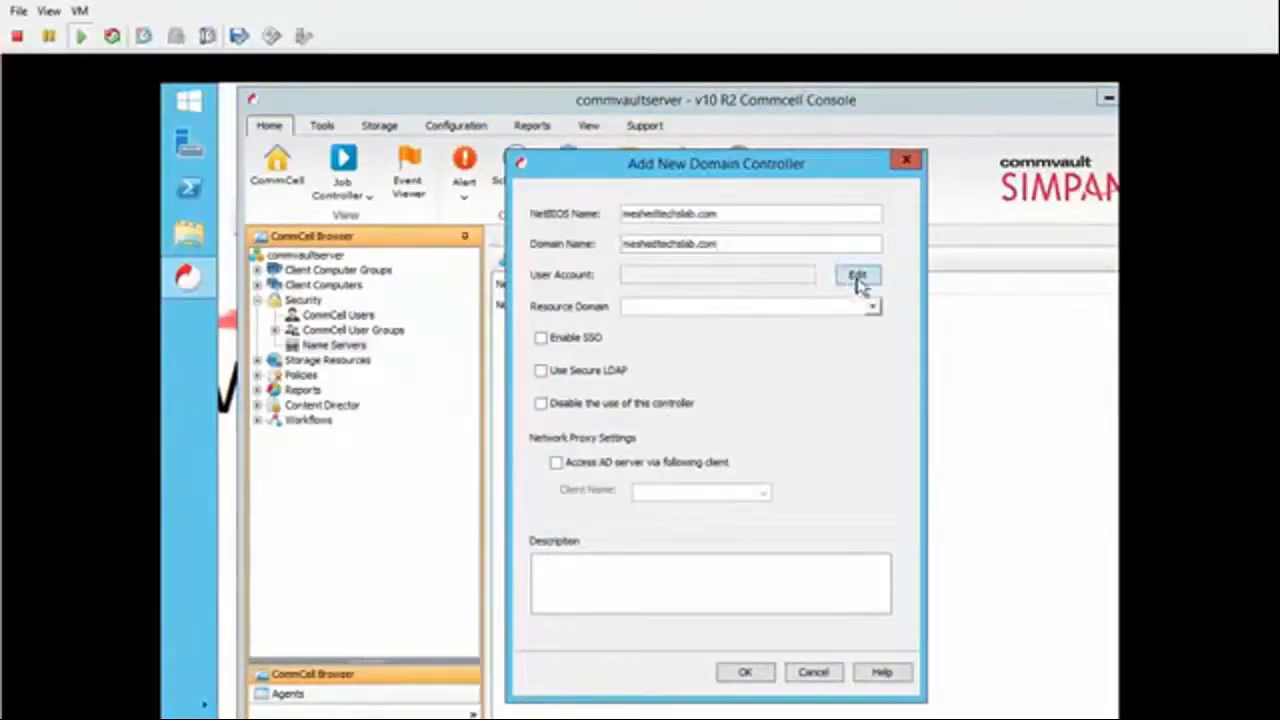
# Set the domain controller's user account to meshedtechs, entering and confirming the account password
pyautogui.click(857, 278)
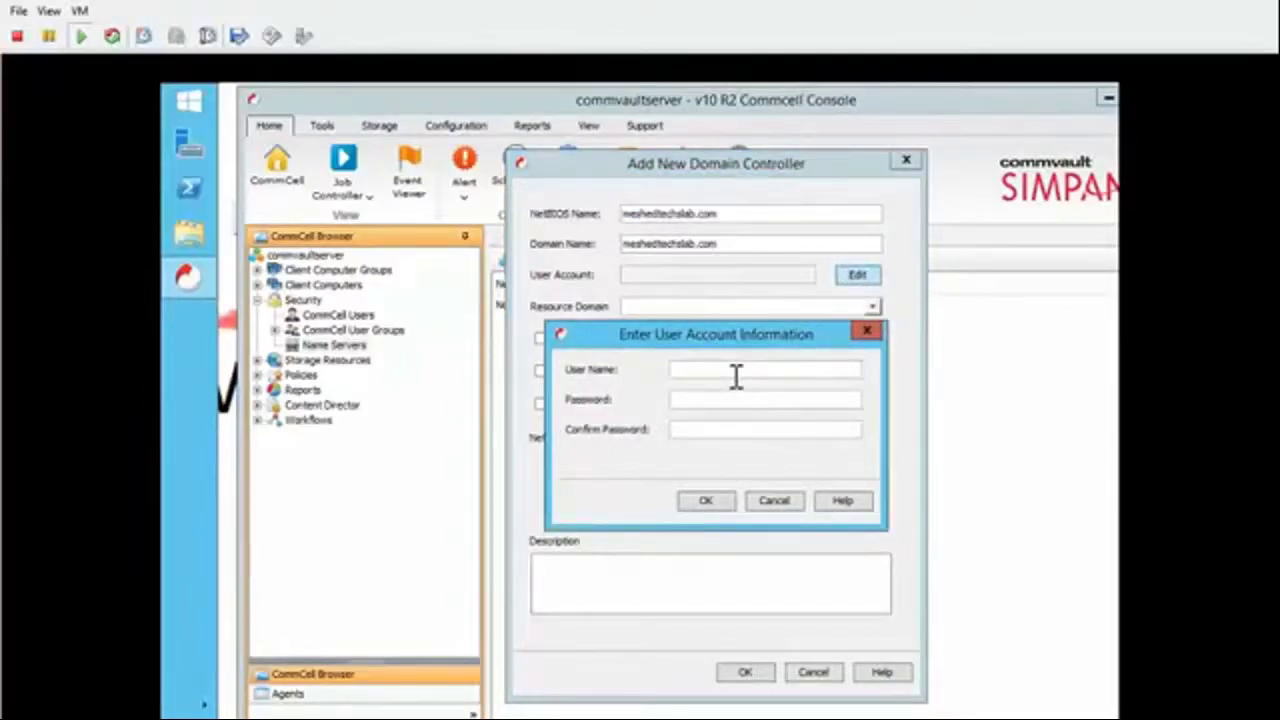
pyautogui.write('meshedtech')
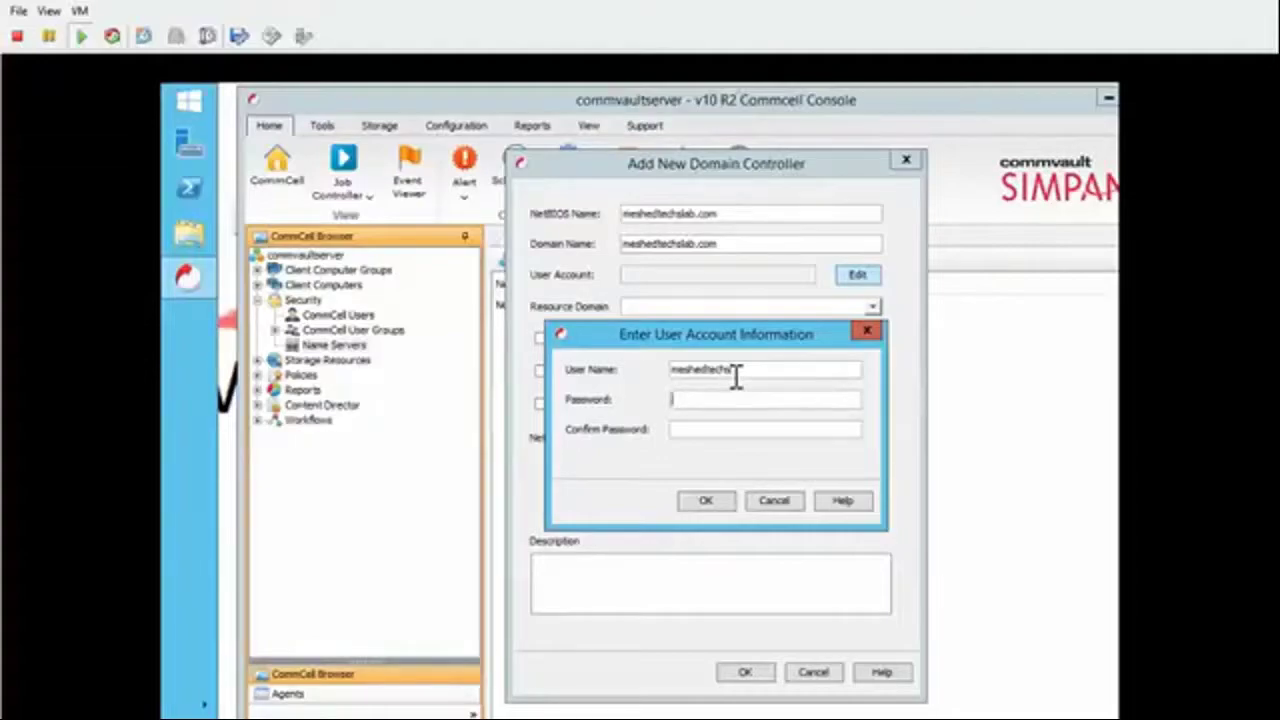
pyautogui.press('Tab')
pyautogui.write('***********')
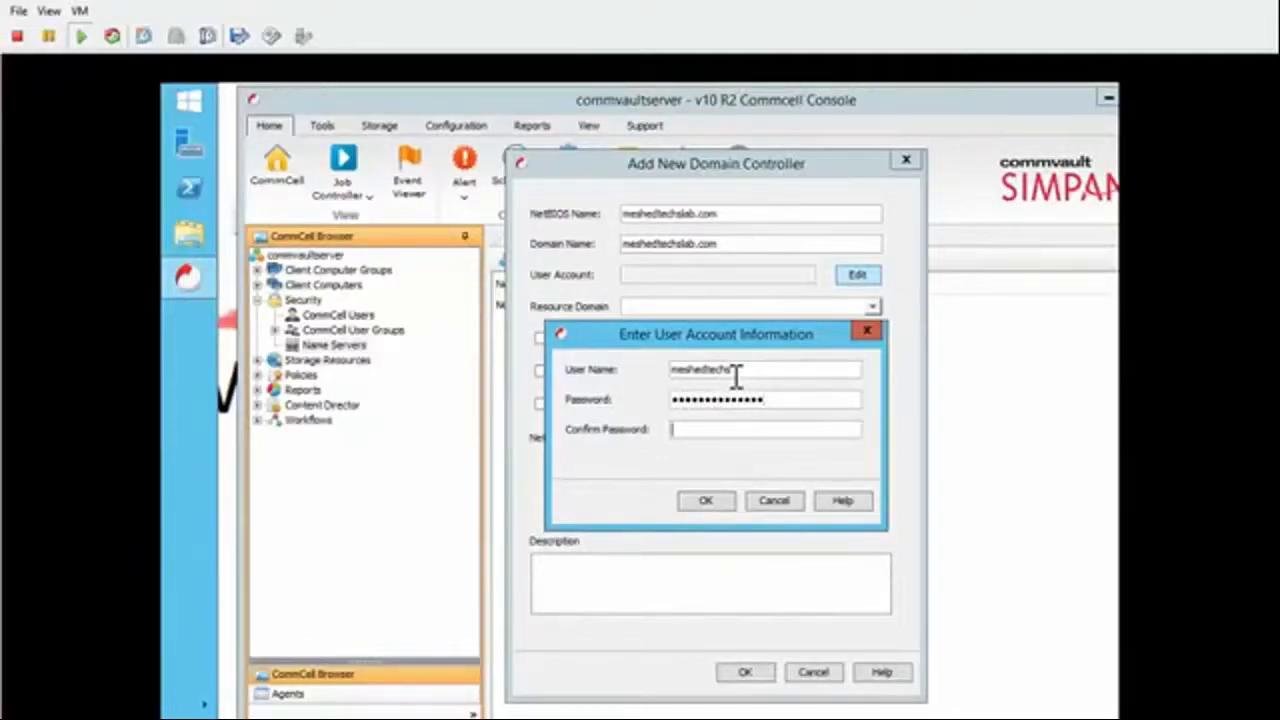
pyautogui.write('************')
pyautogui.click(705, 500)
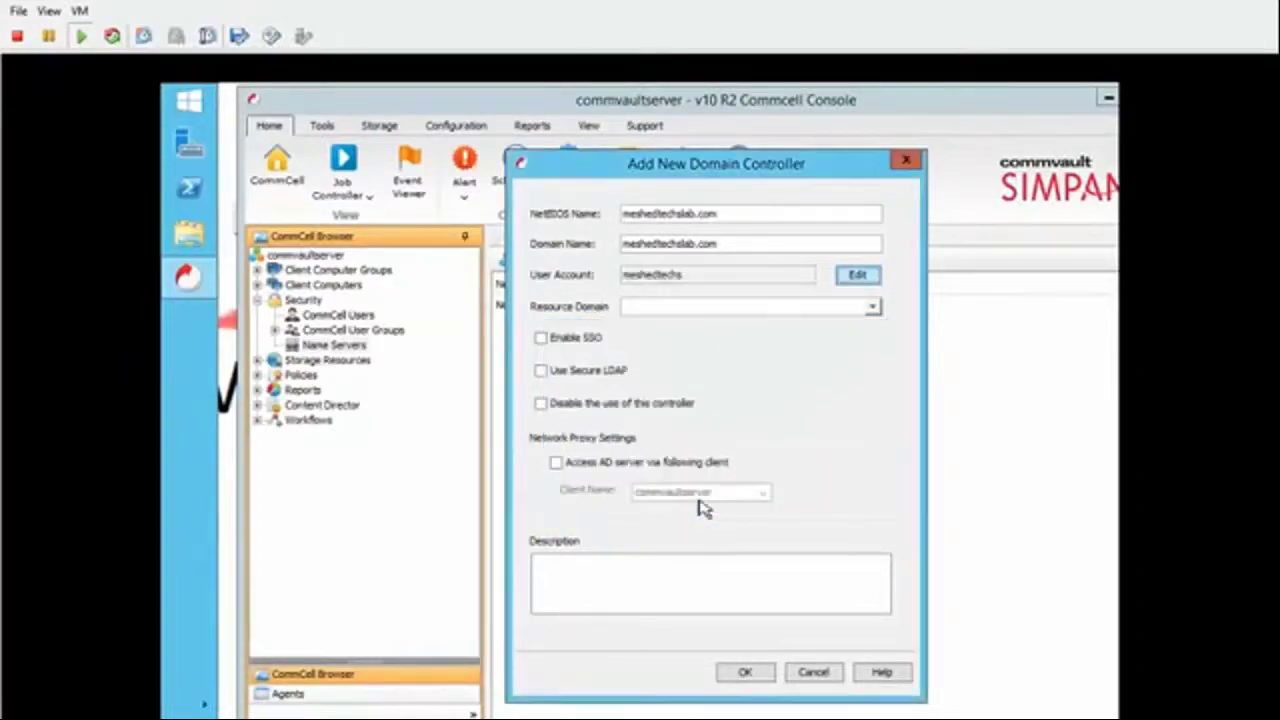
# Enable SSO for the domain controller and save it, accepting the system-resolved NetBIOS name MESHEDTECHSLAB
pyautogui.click(541, 337)
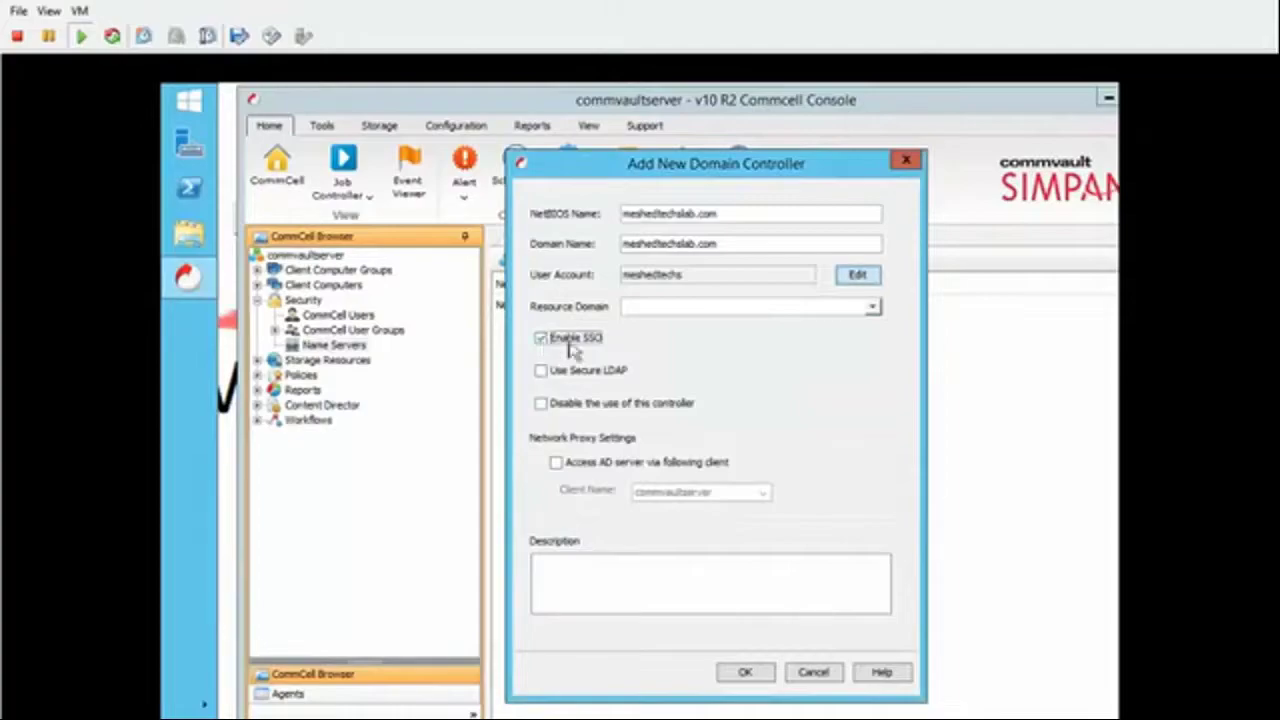
pyautogui.click(745, 672)
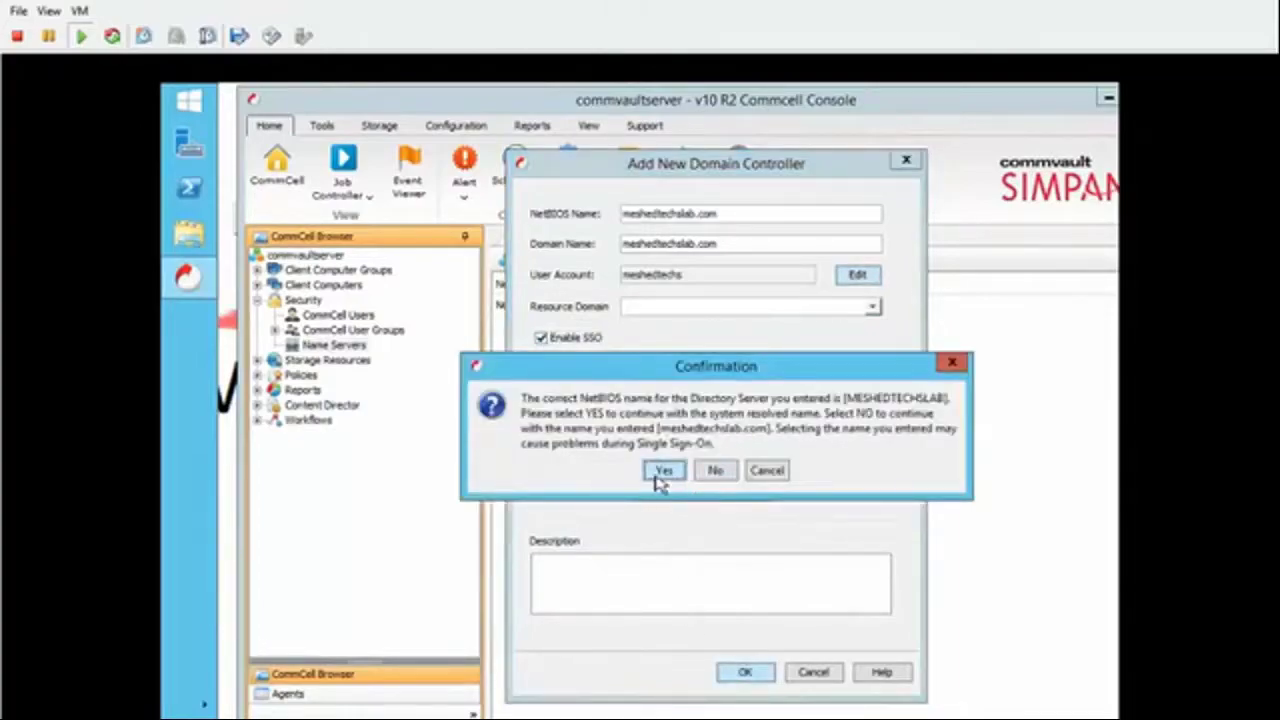
pyautogui.click(660, 472)
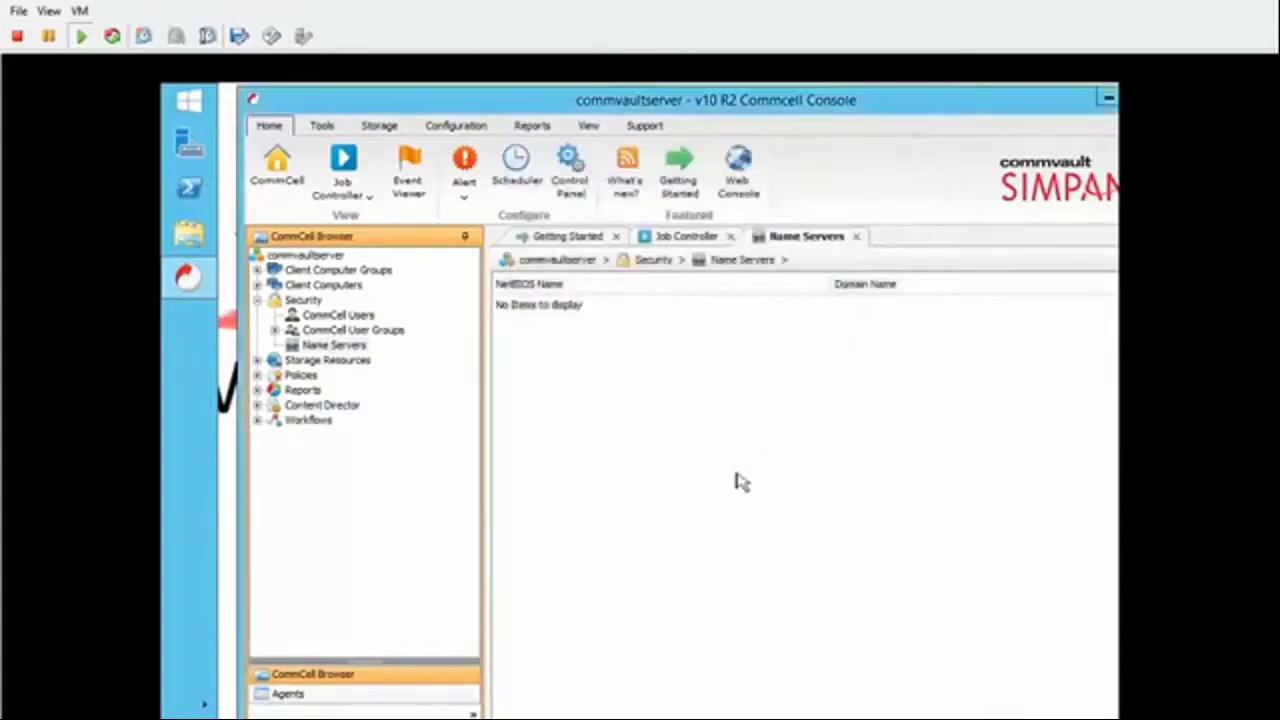
pyautogui.doubleClick(1034, 106)
pyautogui.moveTo(886, 109); pyautogui.dragTo(1020, 122)
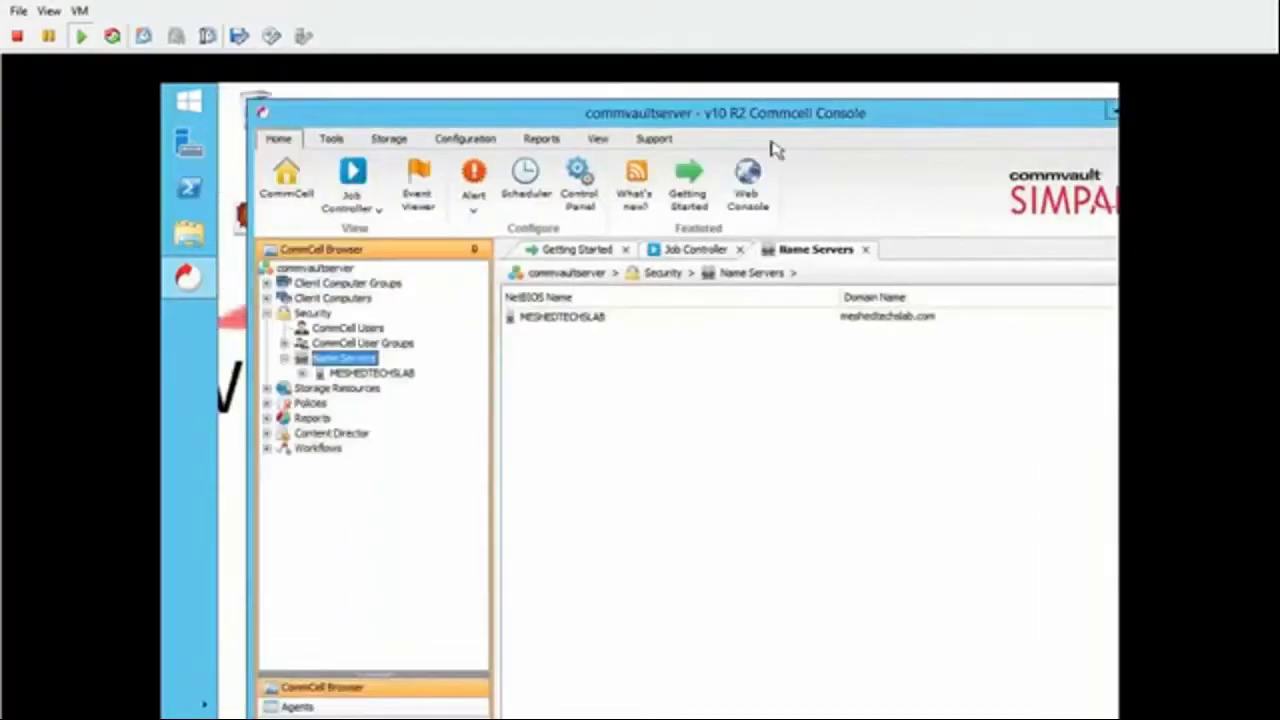
# Examine the CommCell Users, the CommCell User Groups and the members of the master group
pyautogui.click(285, 343)
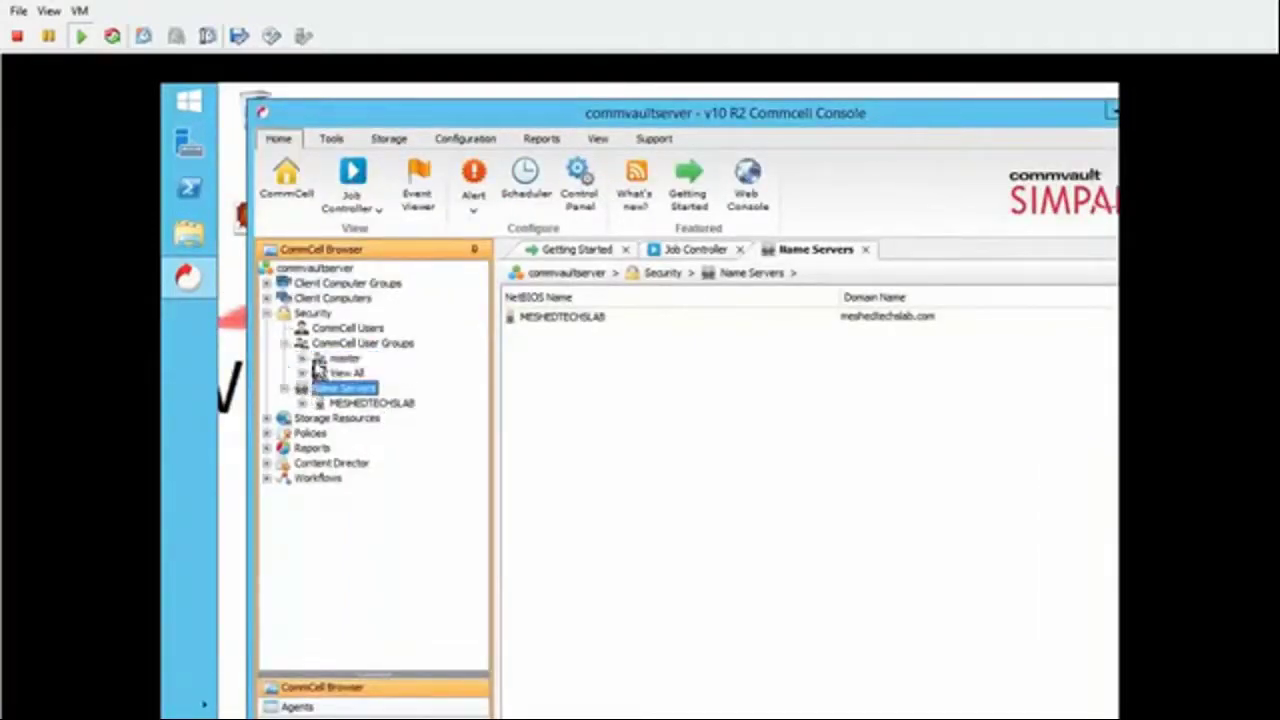
pyautogui.click(338, 330)
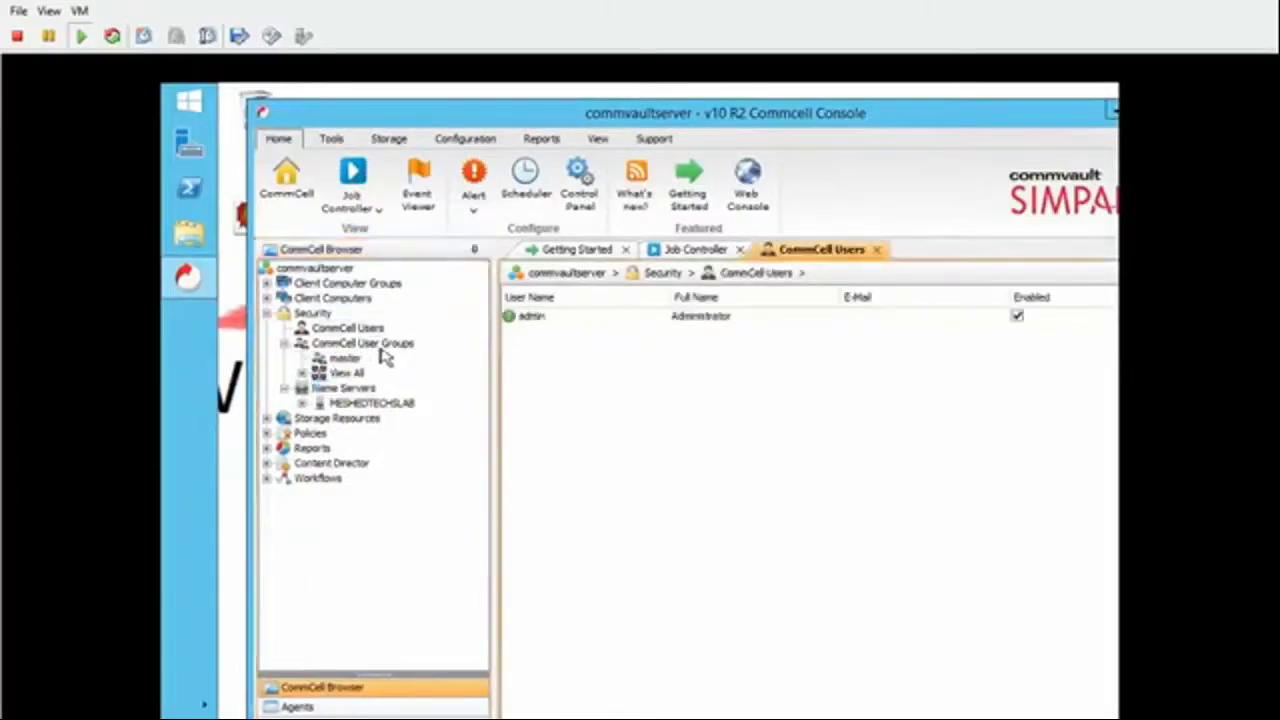
pyautogui.click(342, 358)
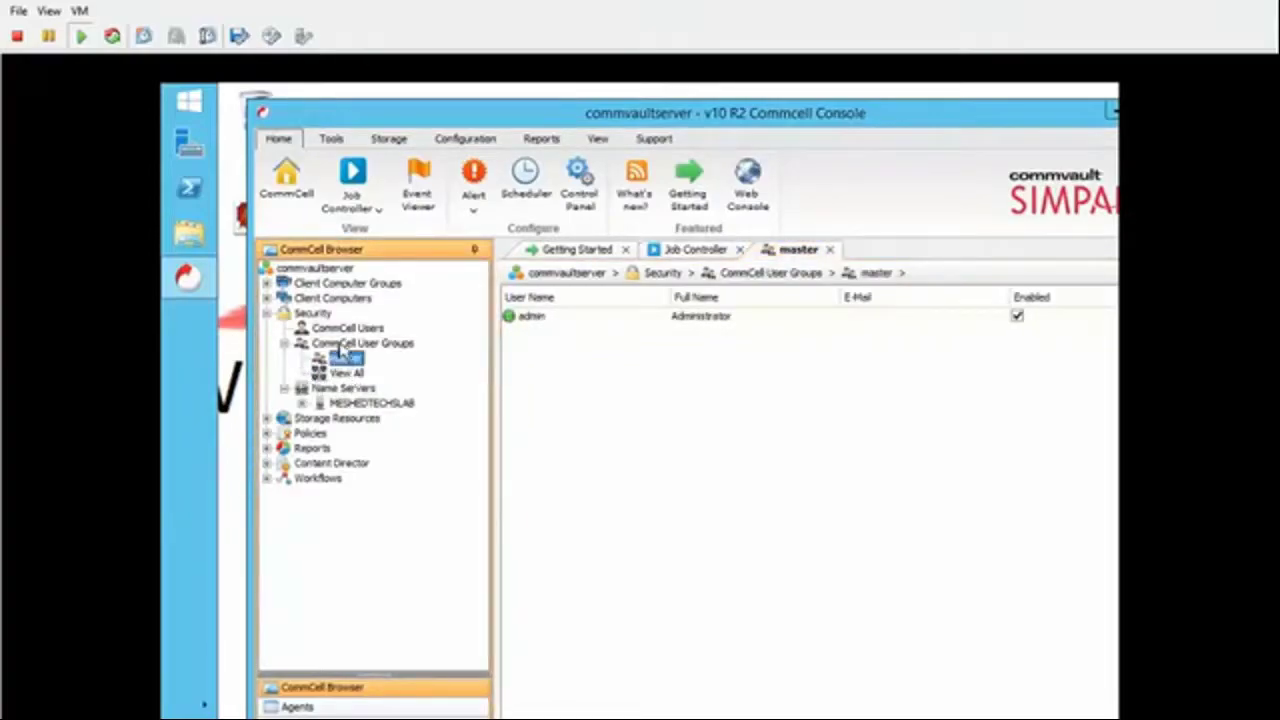
pyautogui.click(345, 342)
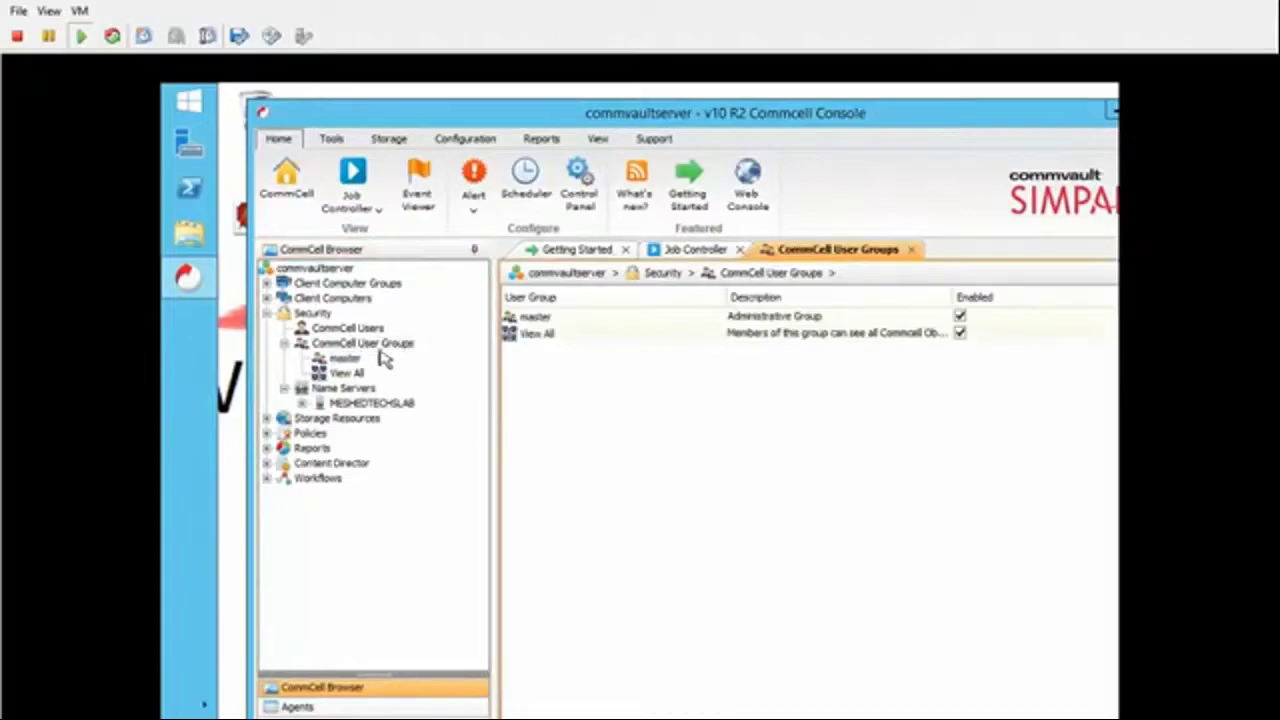
pyautogui.click(345, 358)
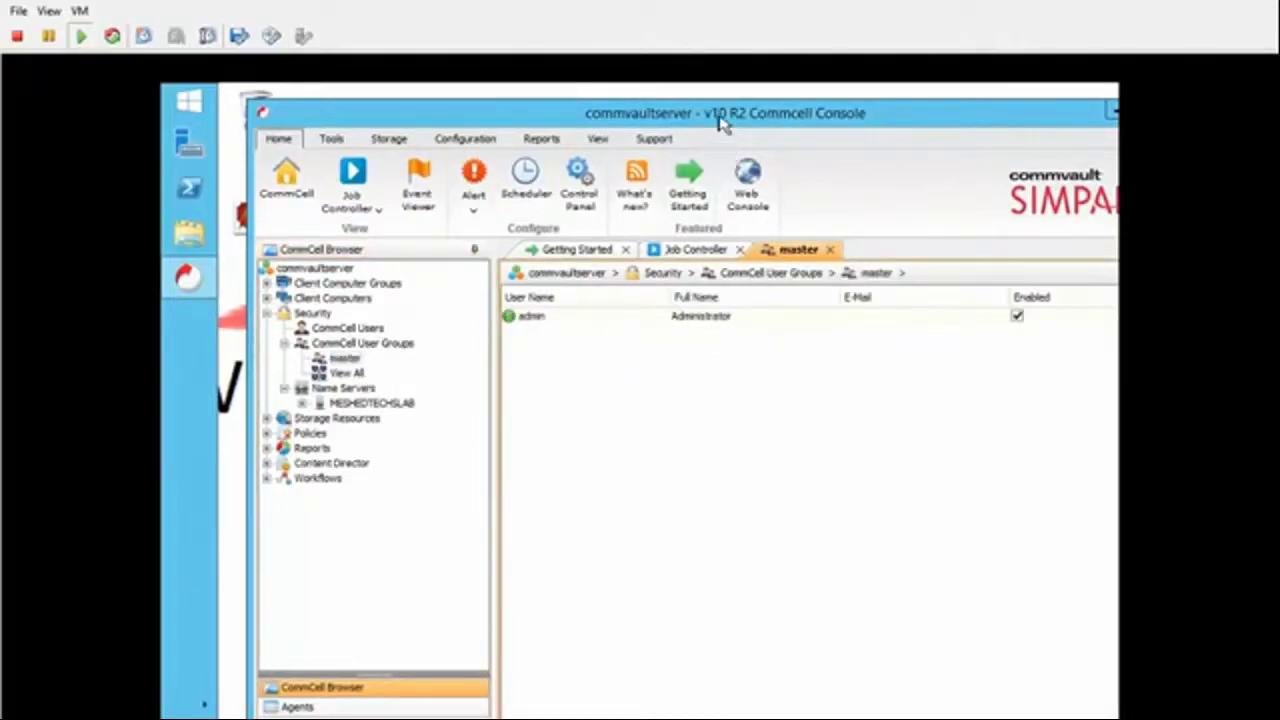
# Close the CommCell Console and relaunch the Simpana Administrative Console to try a single sign-on login with the Windows domain account
pyautogui.moveTo(720, 120); pyautogui.dragTo(537, 121)
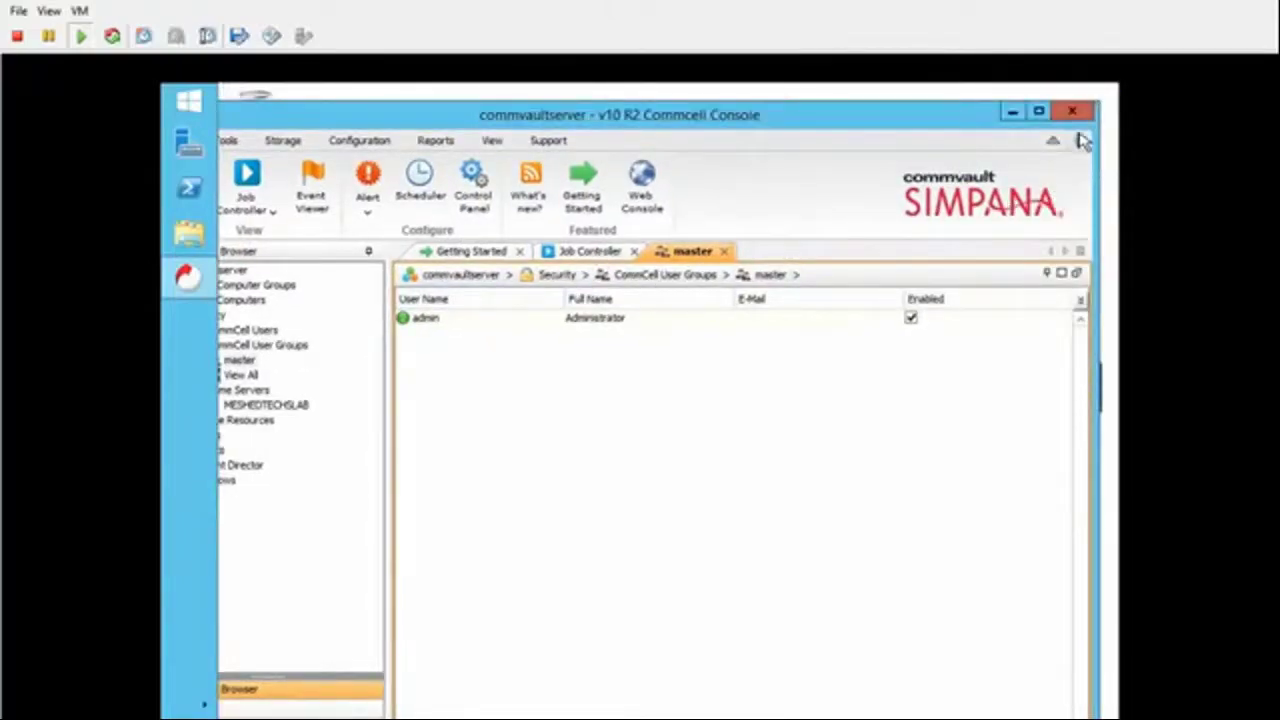
pyautogui.moveTo(726, 126); pyautogui.dragTo(825, 121)
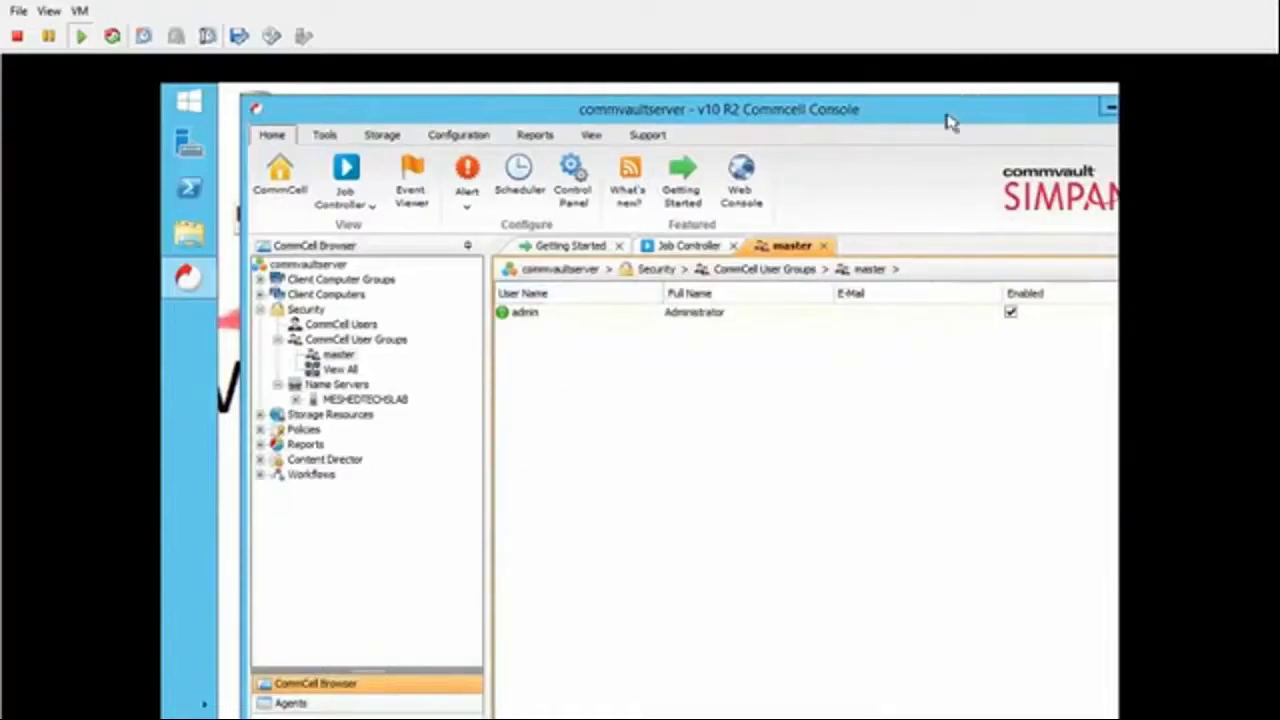
pyautogui.moveTo(900, 122); pyautogui.dragTo(854, 122)
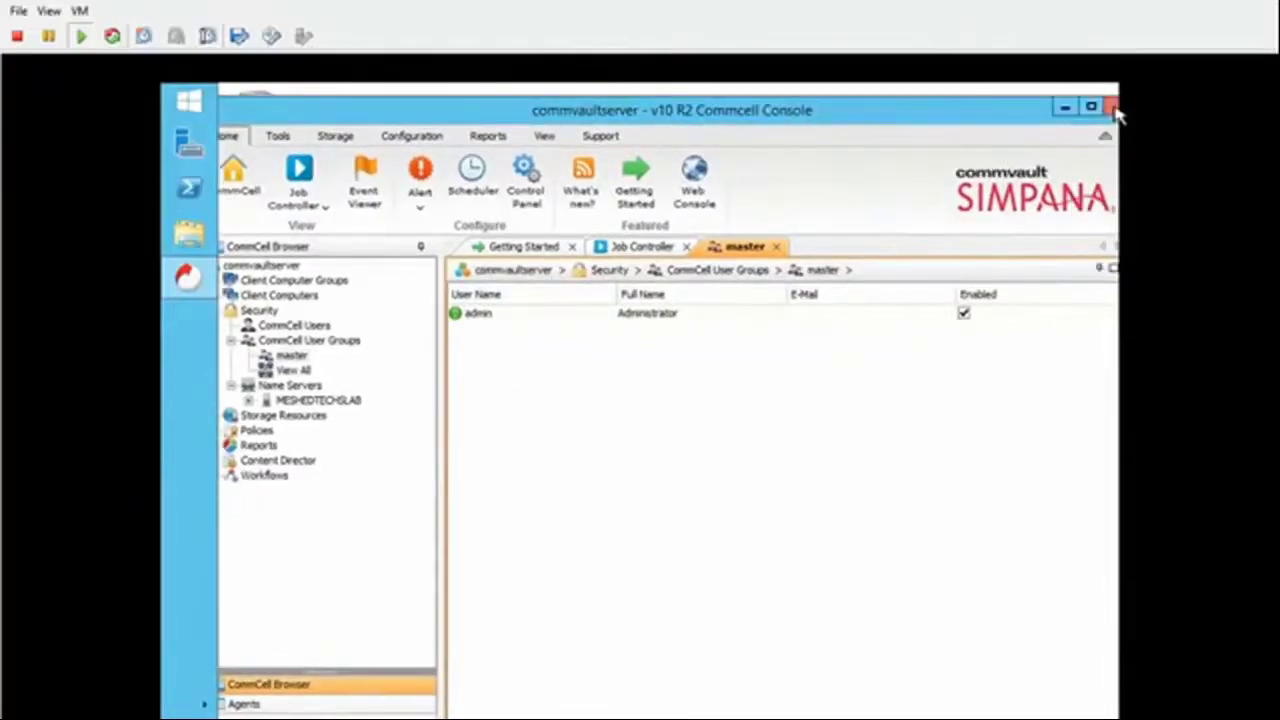
pyautogui.click(1111, 108)
pyautogui.click(190, 103)
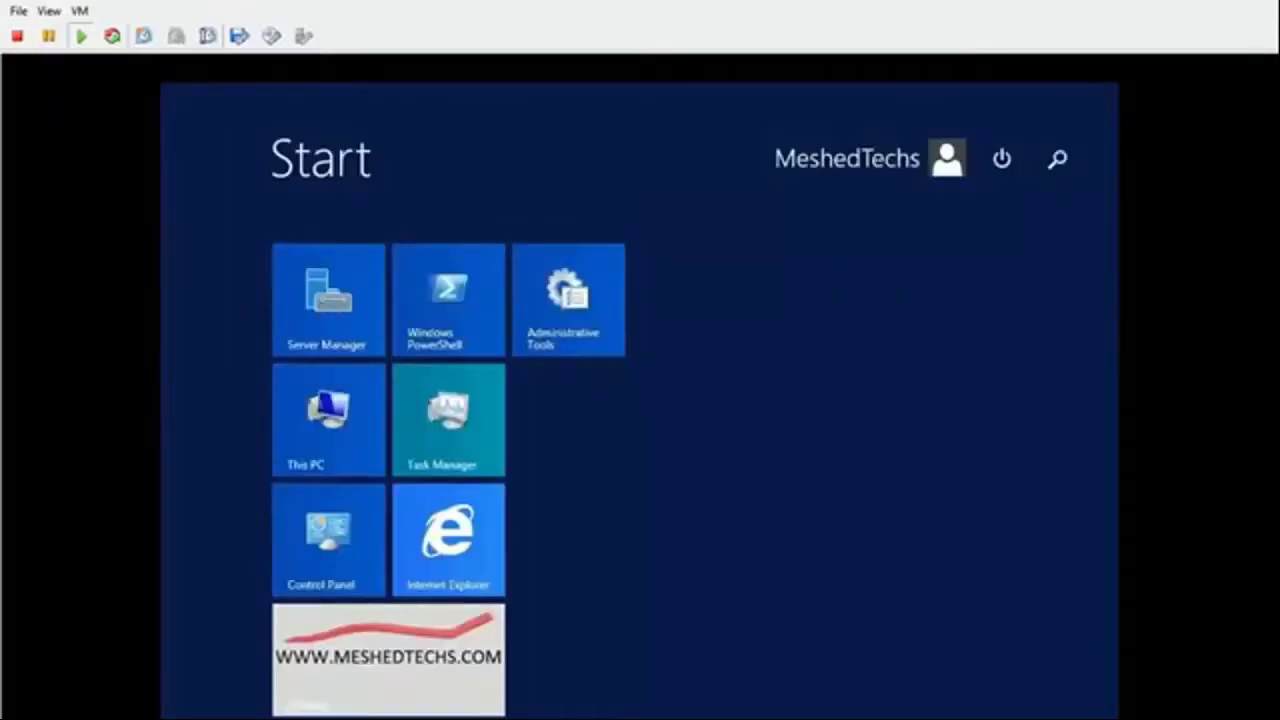
pyautogui.scroll(-5, 628, 580)
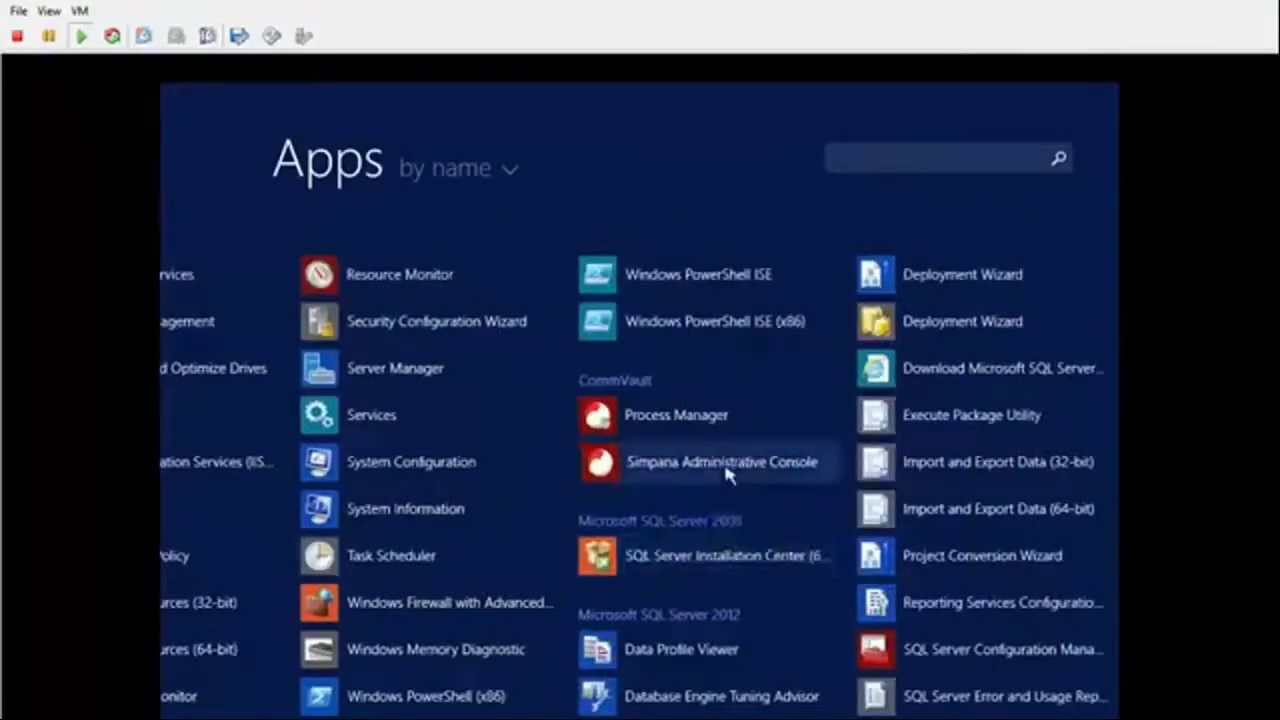
pyautogui.click(724, 462)
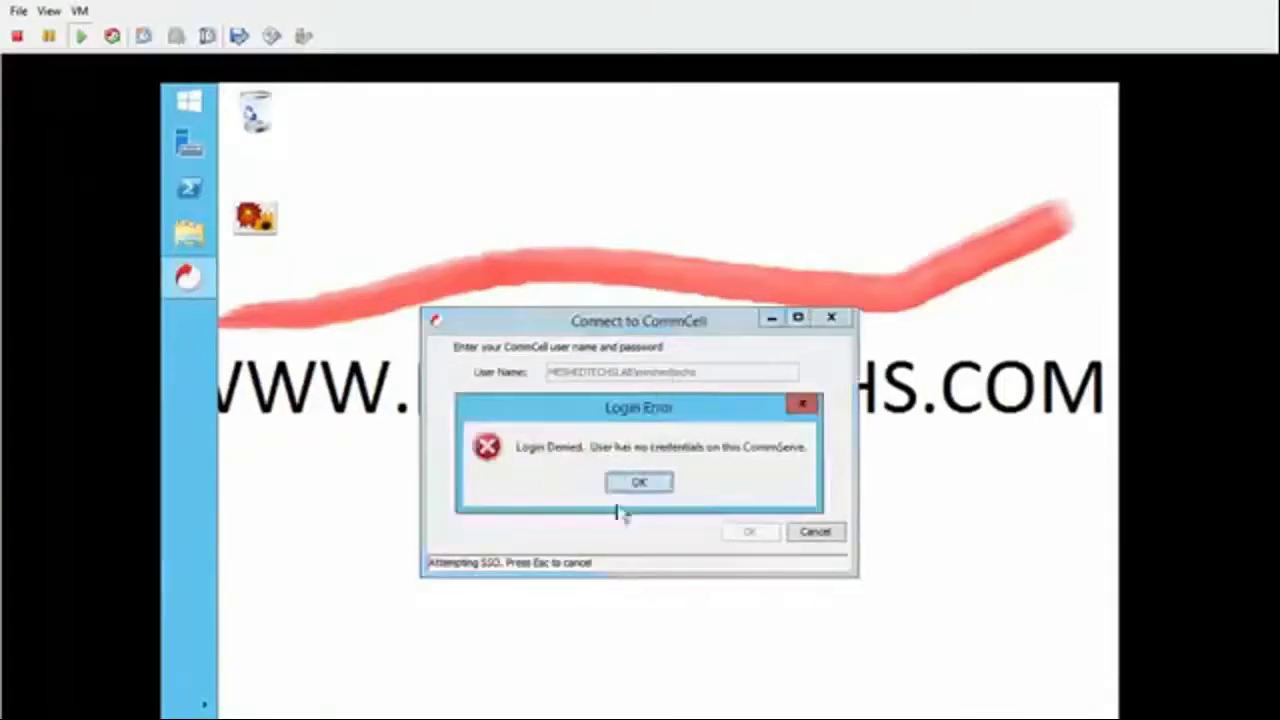
pyautogui.click(640, 486)
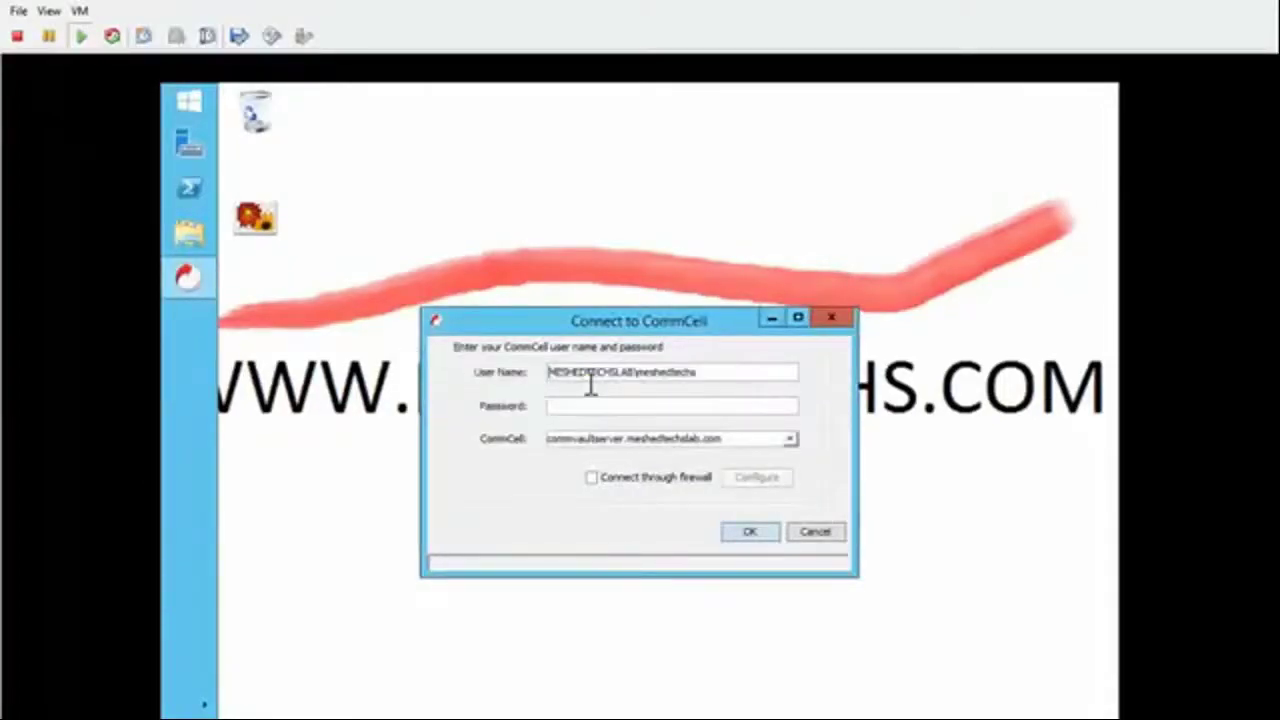
# Replace the domain user name with admin and log in to the CommCell using the admin account password
pyautogui.press('BackSpace')
pyautogui.press('BackSpace')
pyautogui.press('BackSpace')
pyautogui.press('BackSpace')
pyautogui.press('BackSpace')
pyautogui.press('BackSpace')
pyautogui.press('BackSpace')
pyautogui.press('BackSpace')
pyautogui.press('BackSpace')
pyautogui.press('BackSpace')
pyautogui.press('BackSpace')
pyautogui.press('BackSpace')
pyautogui.press('BackSpace')
pyautogui.press('BackSpace')
pyautogui.press('BackSpace')
pyautogui.press('BackSpace')
pyautogui.press('BackSpace')
pyautogui.press('BackSpace')
pyautogui.press('BackSpace')
pyautogui.press('BackSpace')
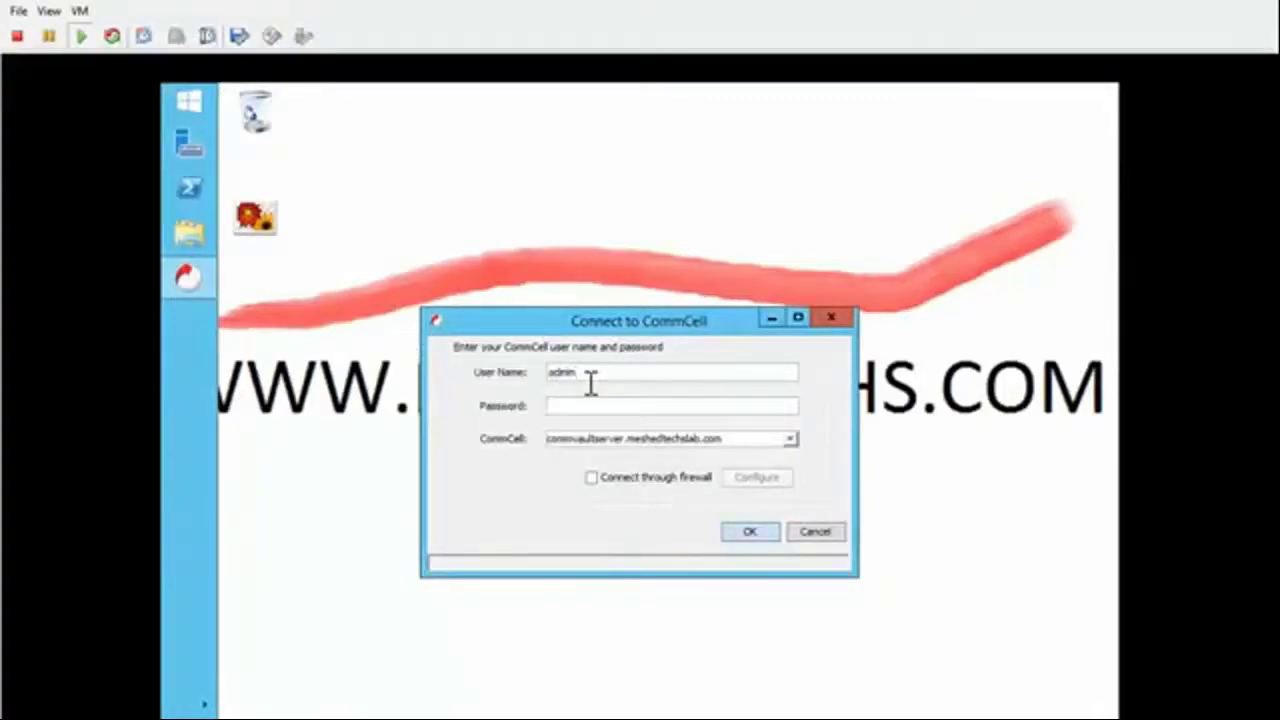
pyautogui.write('***')
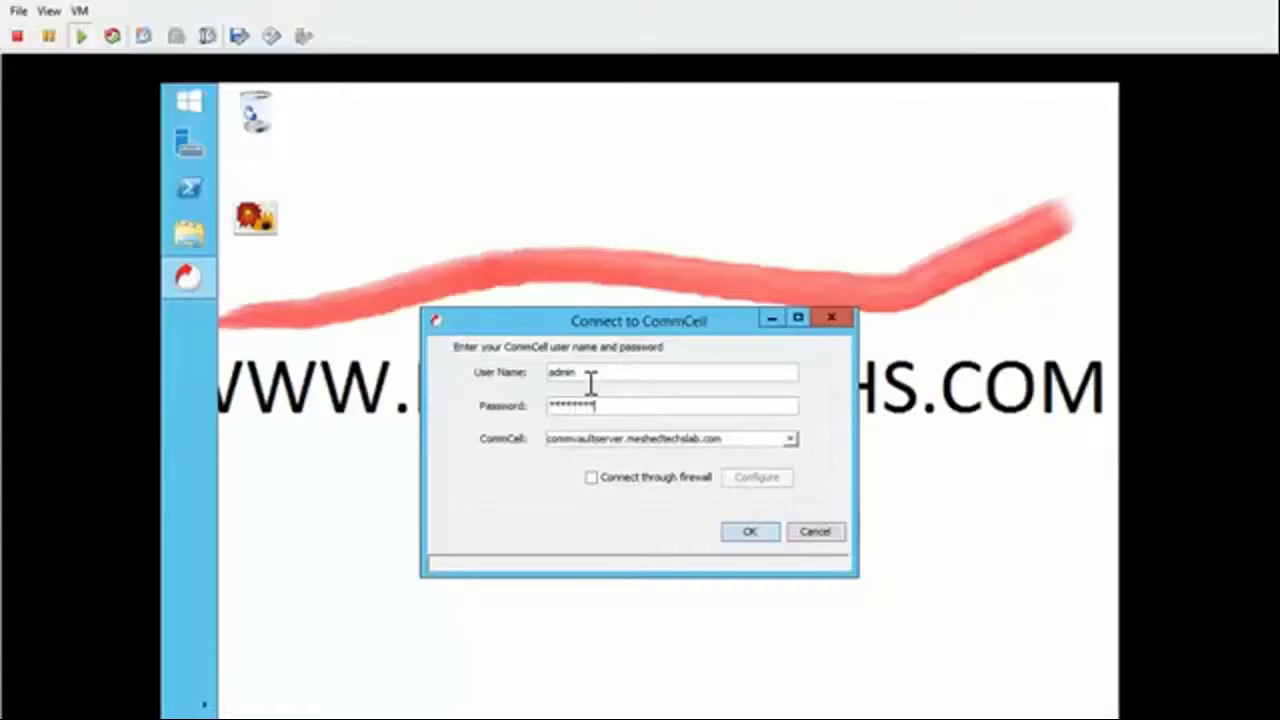
pyautogui.press('BackSpace')
pyautogui.press('BackSpace')
pyautogui.press('BackSpace')
pyautogui.press('BackSpace')
pyautogui.press('BackSpace')
pyautogui.press('BackSpace')
pyautogui.press('BackSpace')
pyautogui.press('BackSpace')
pyautogui.press('Return')
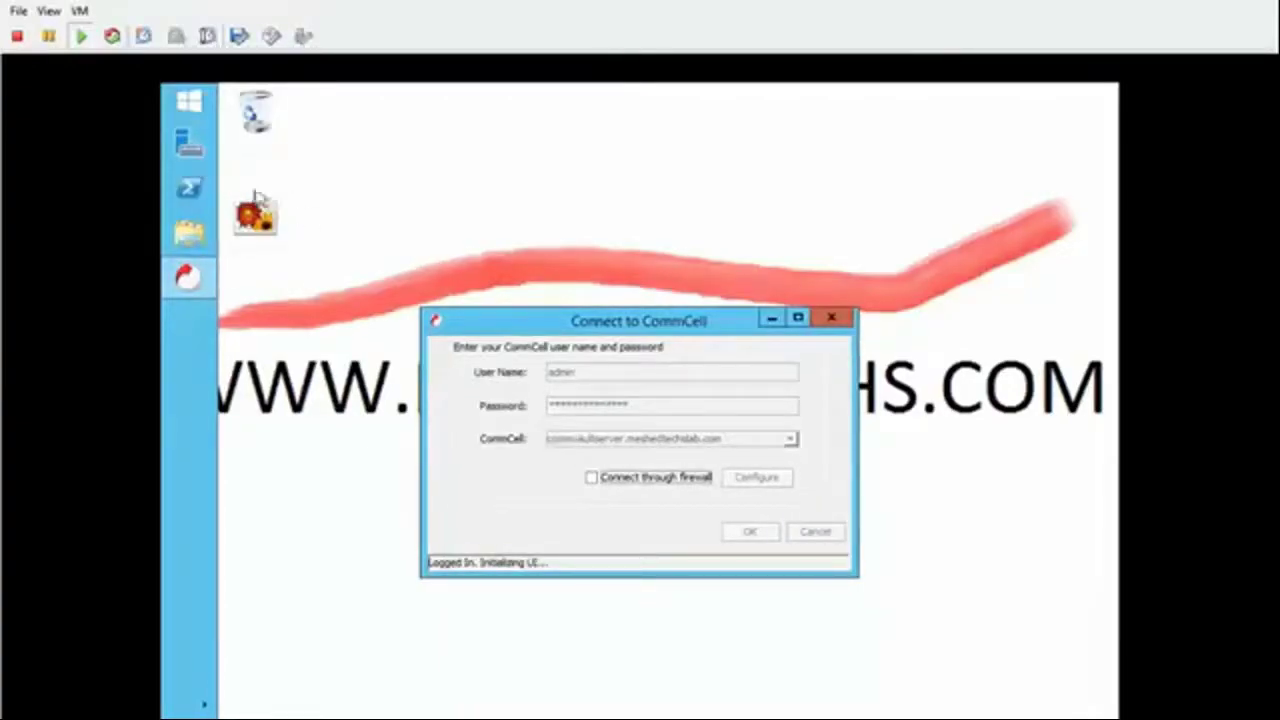
pyautogui.click(205, 114)
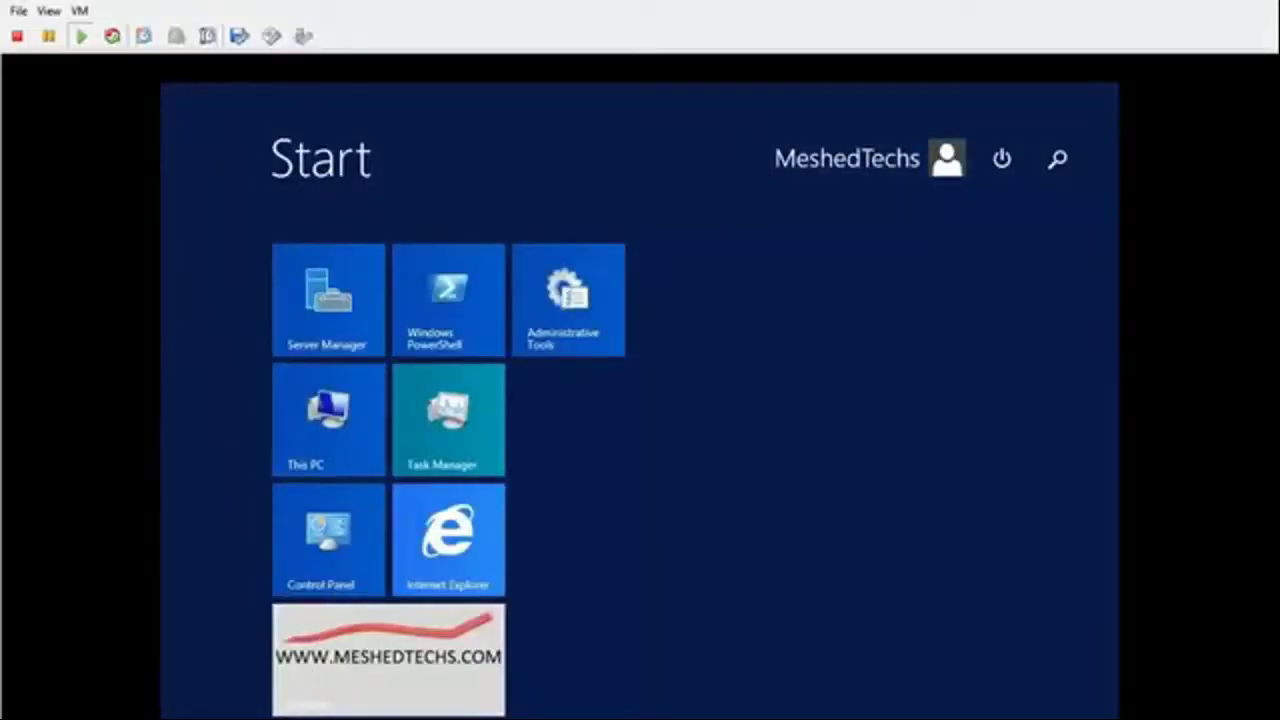
pyautogui.click(290, 715)
pyautogui.click(303, 715)
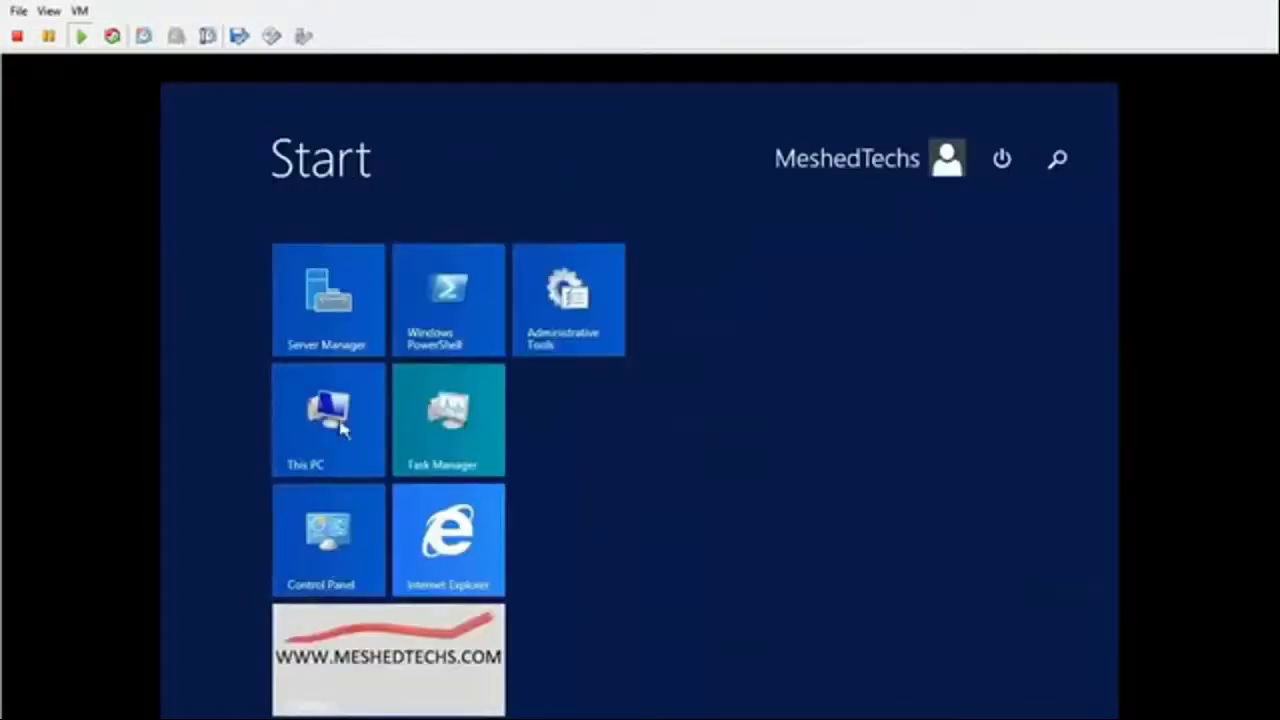
pyautogui.click(386, 700)
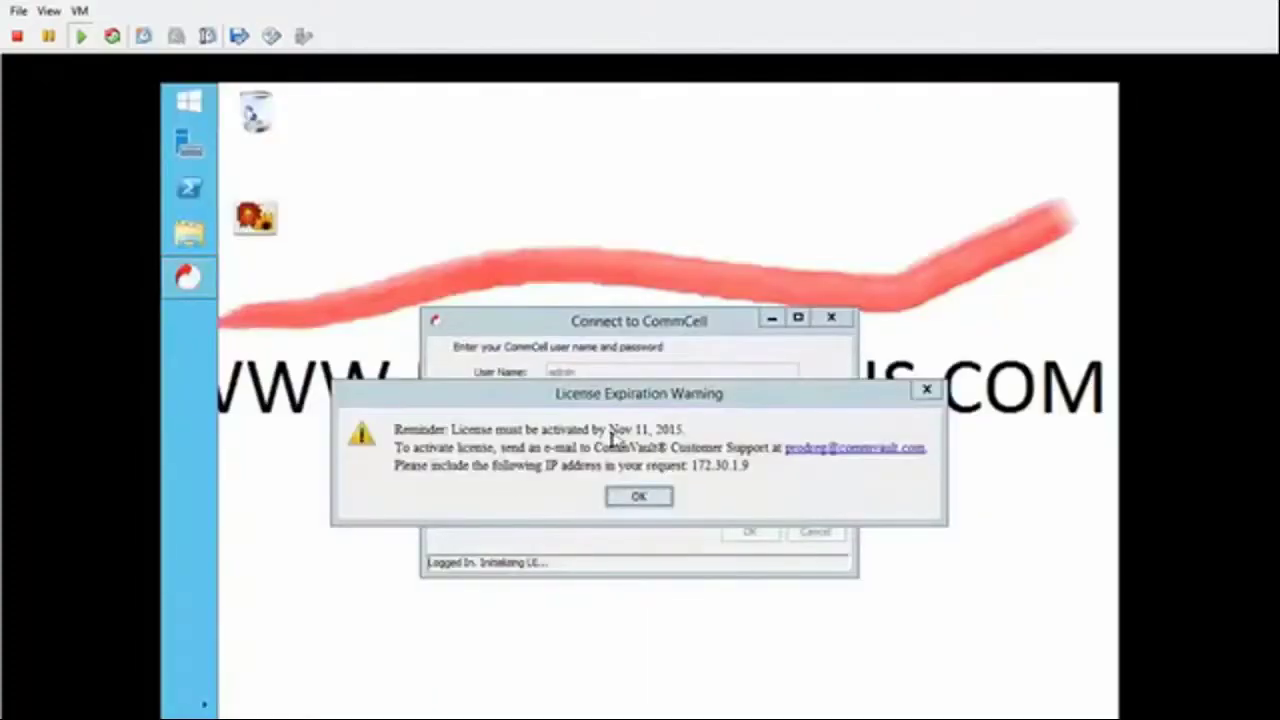
# Dismiss the license reminder and examine the MESHEDTECHSLAB name server under Security in the CommCell Browser
pyautogui.click(642, 495)
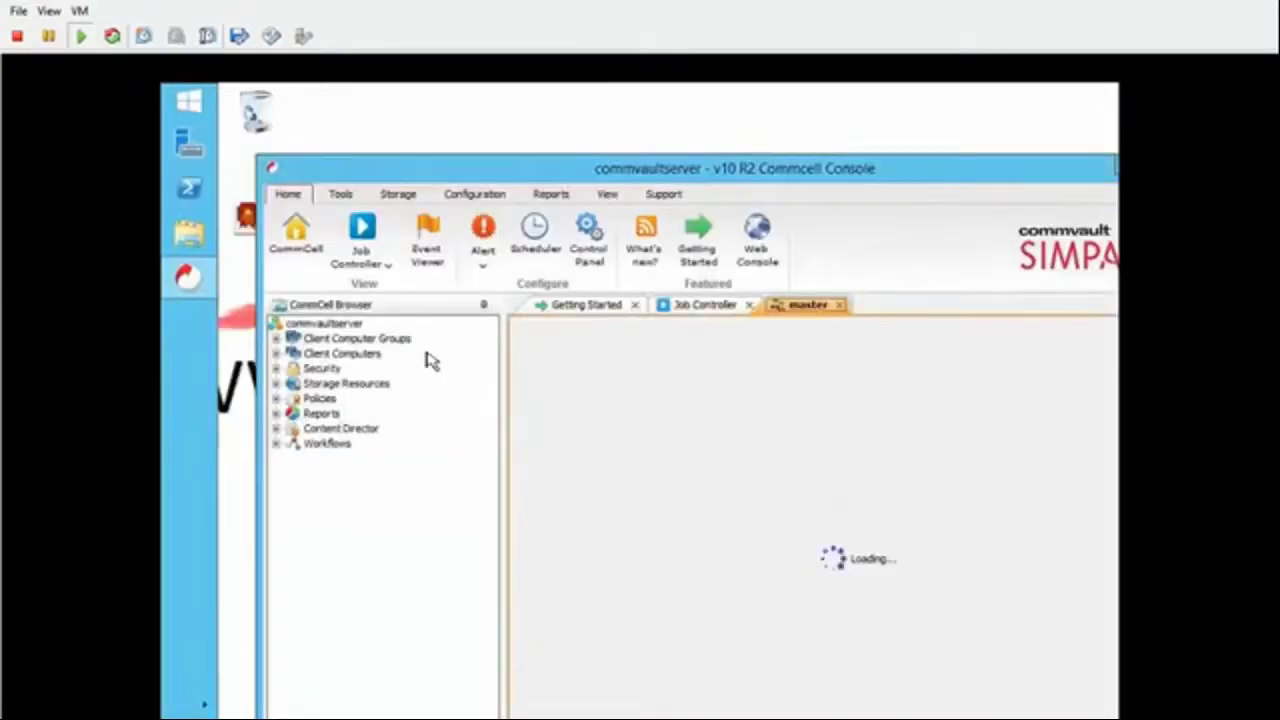
pyautogui.moveTo(455, 170); pyautogui.dragTo(433, 112)
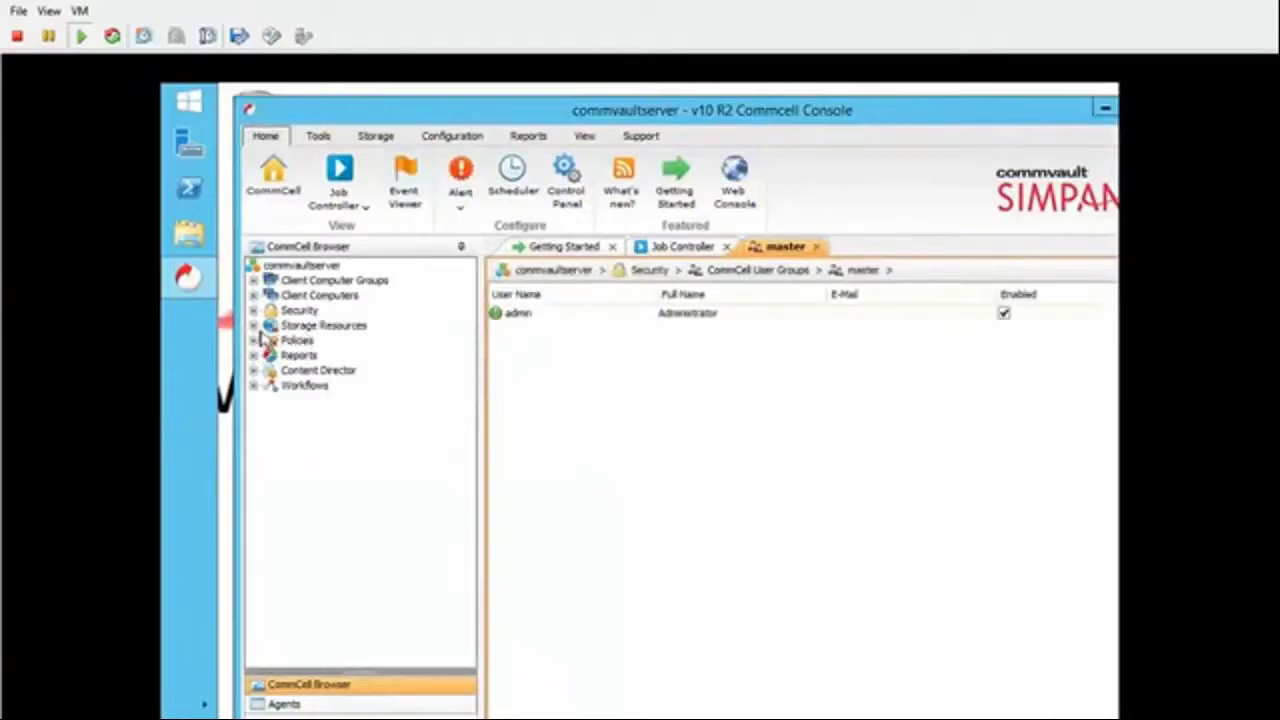
pyautogui.click(254, 311)
pyautogui.doubleClick(305, 355)
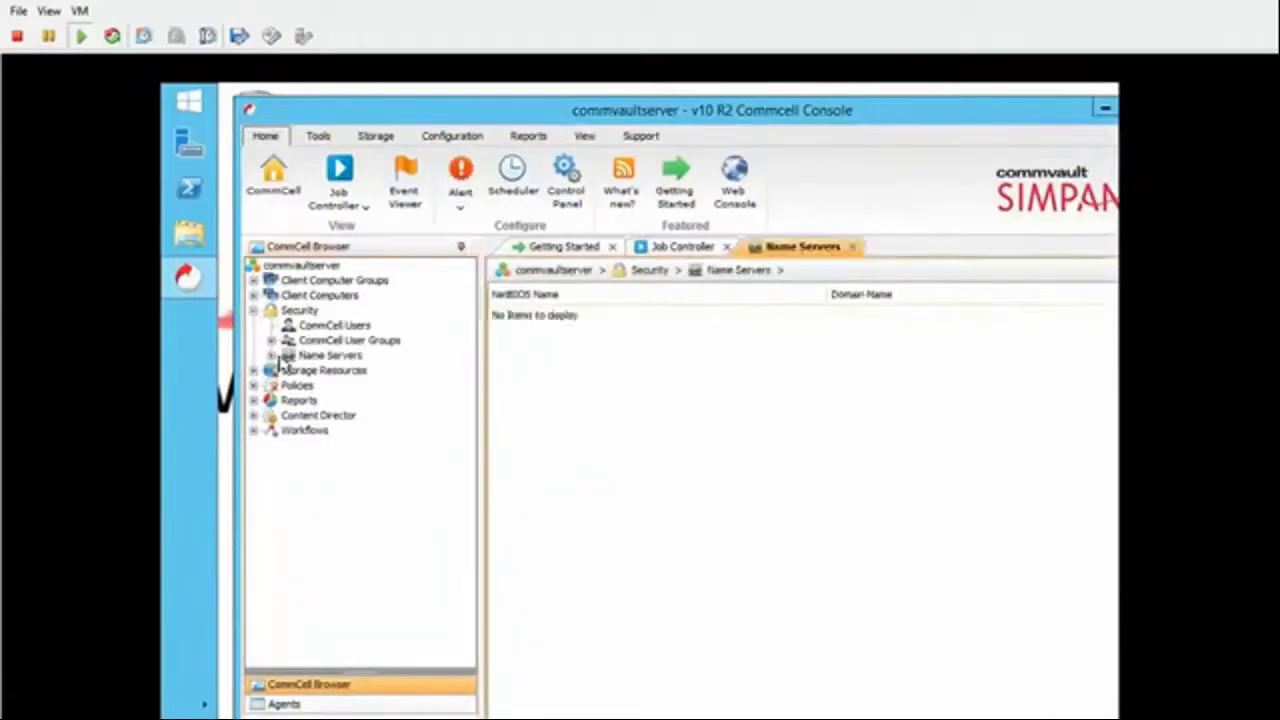
pyautogui.doubleClick(328, 372)
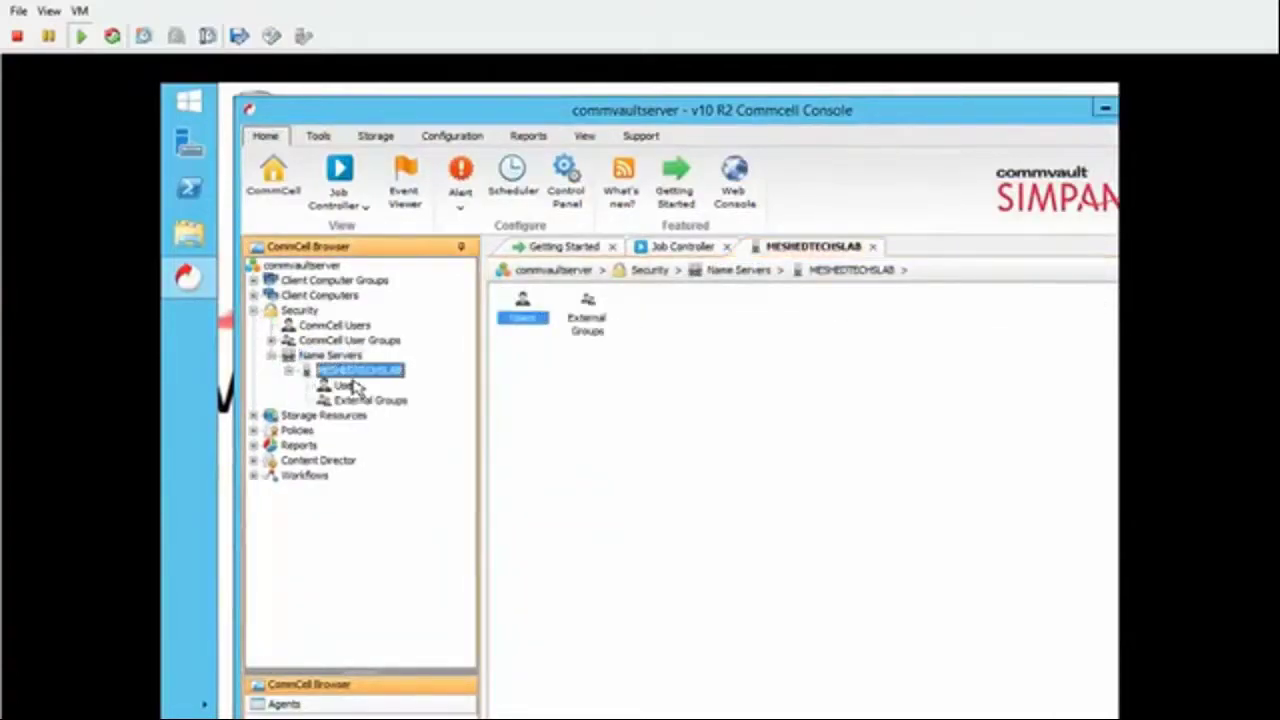
pyautogui.click(346, 385)
pyautogui.click(350, 371)
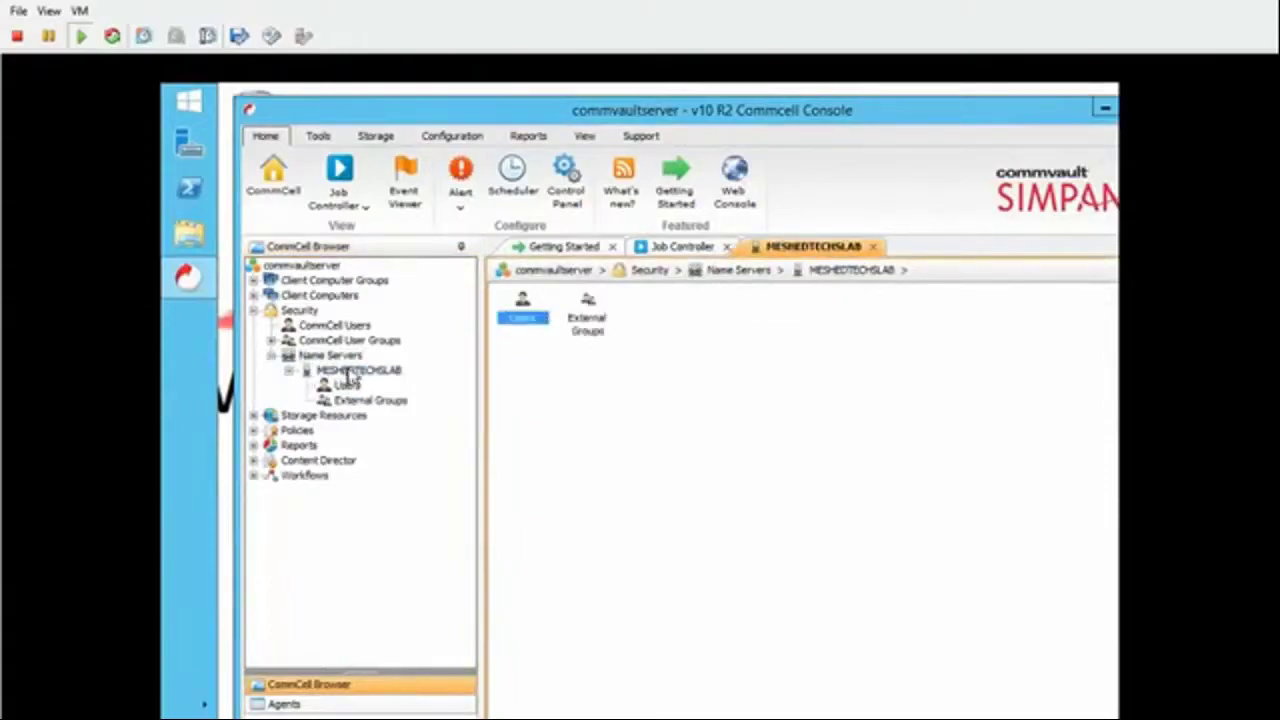
# Compare the list of CommCell Users with the members of the master user group
pyautogui.click(271, 340)
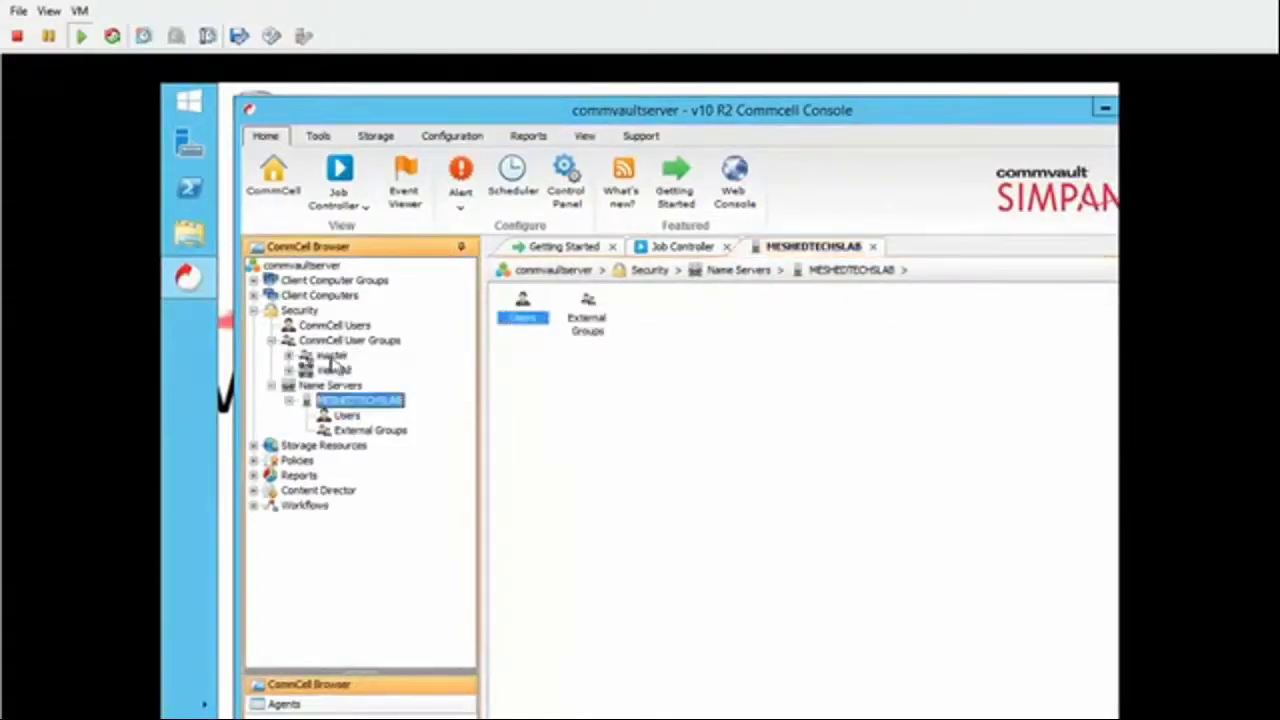
pyautogui.click(332, 358)
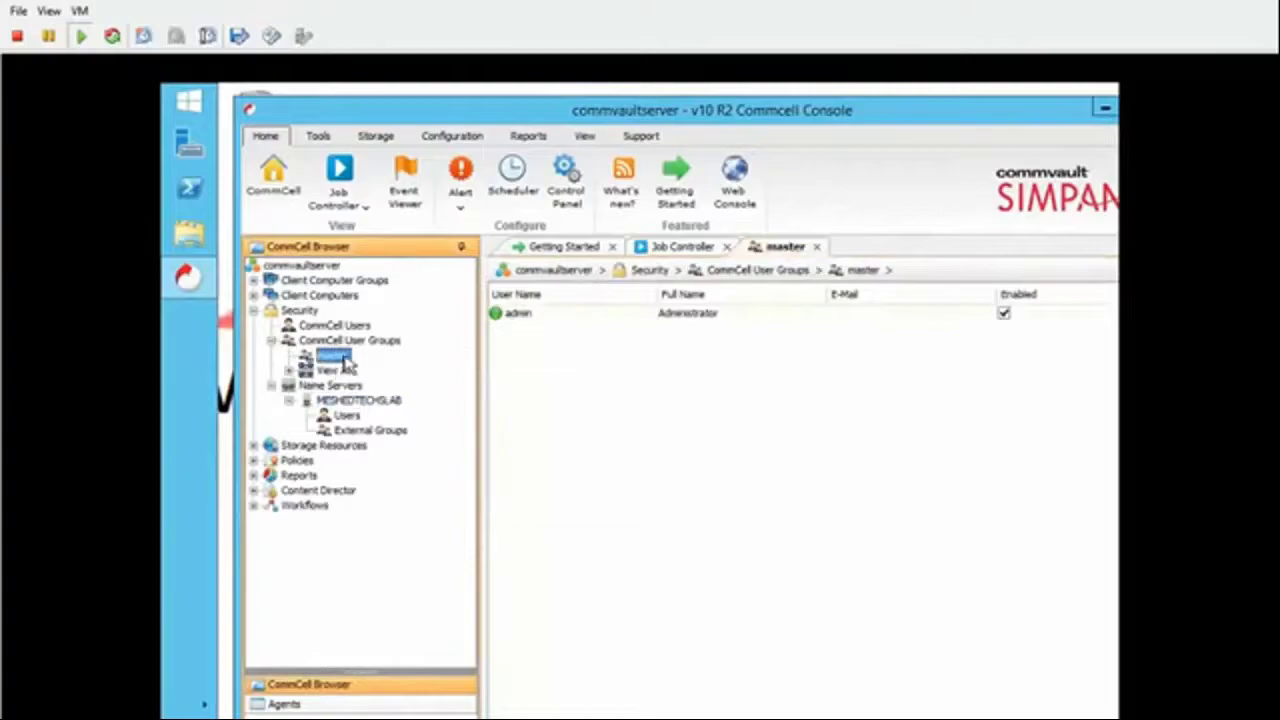
pyautogui.click(334, 325)
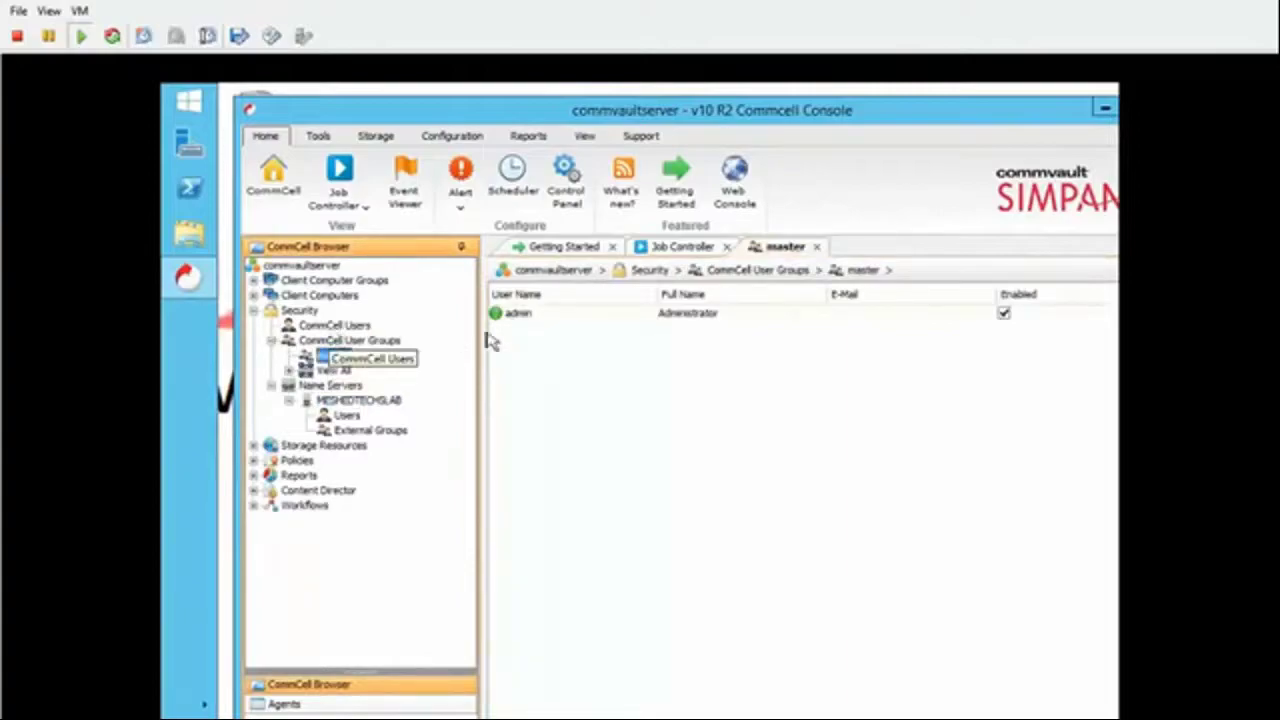
pyautogui.click(555, 330)
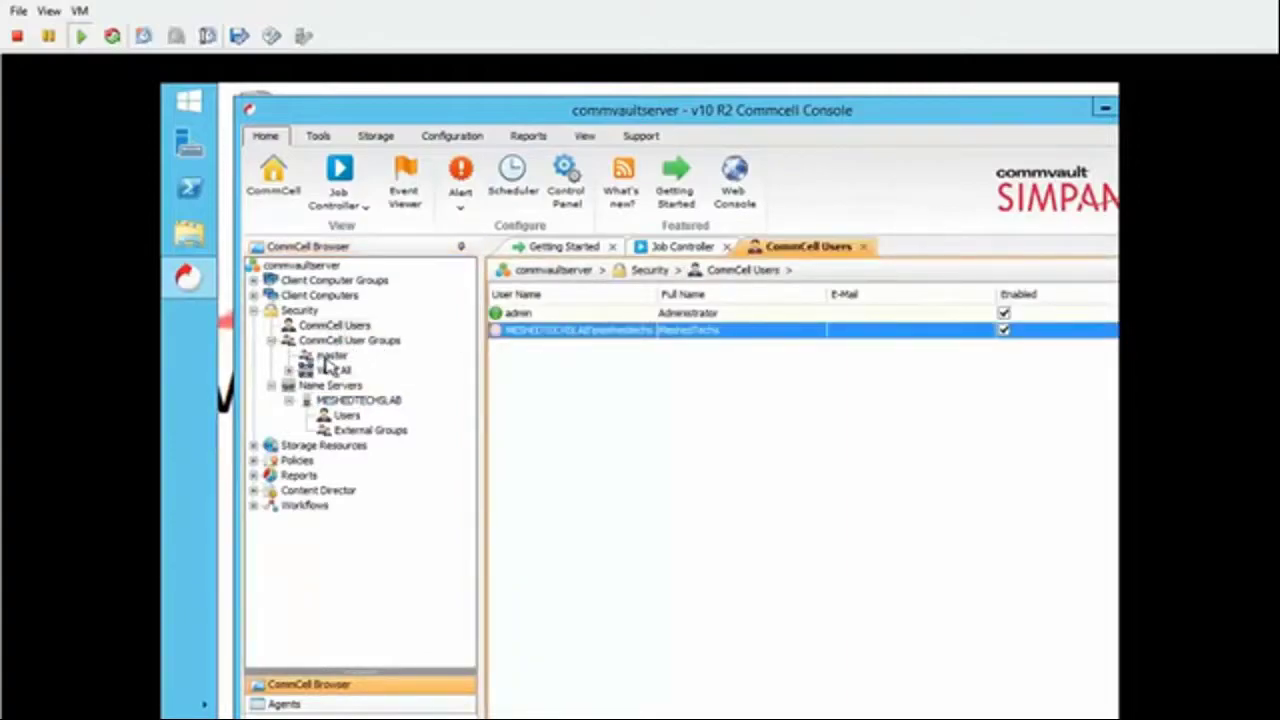
pyautogui.click(332, 358)
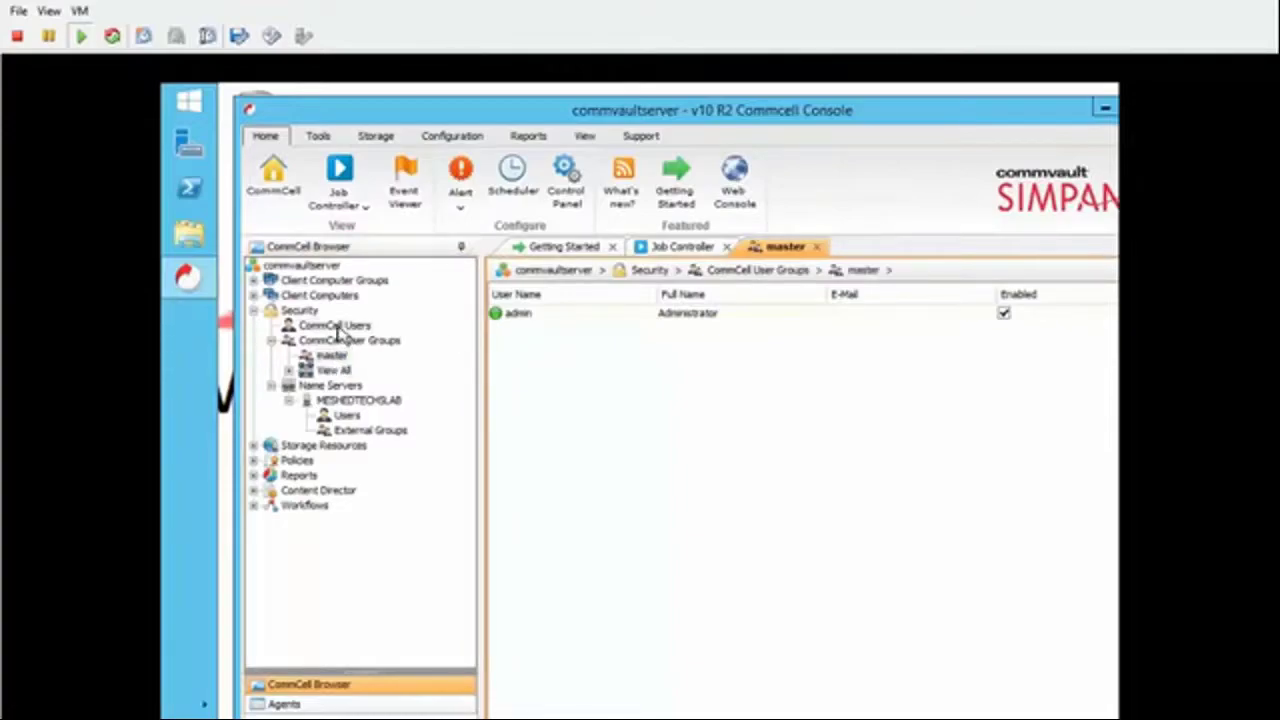
pyautogui.rightClick(521, 315)
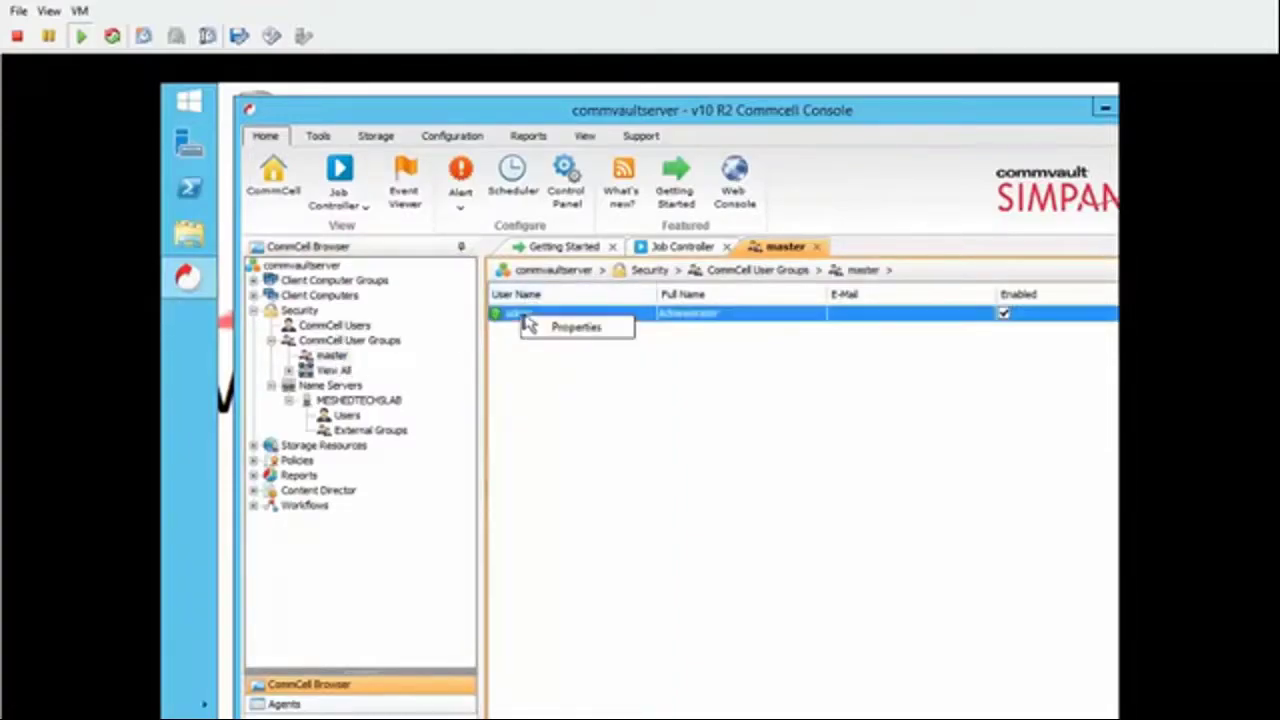
# Add the MESHEDTECHSLAB domain user to the master group's member users, save the group and check its member list
pyautogui.rightClick(338, 358)
pyautogui.click(378, 387)
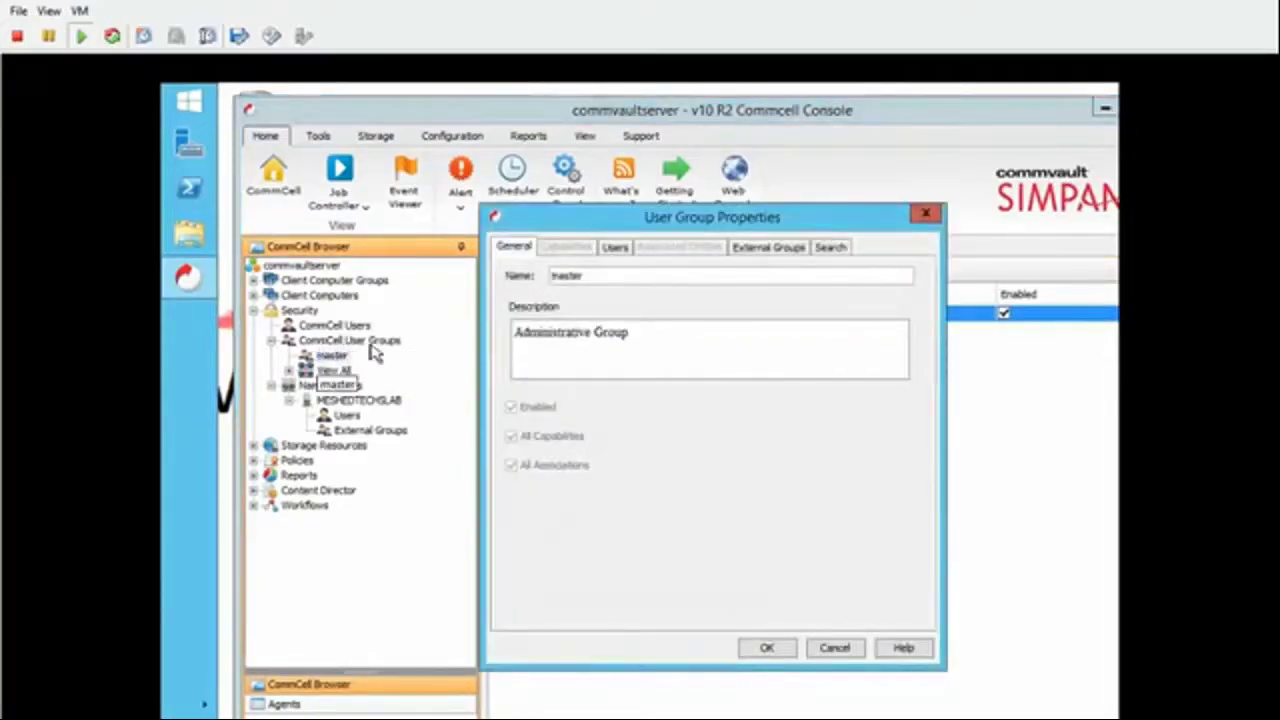
pyautogui.click(615, 249)
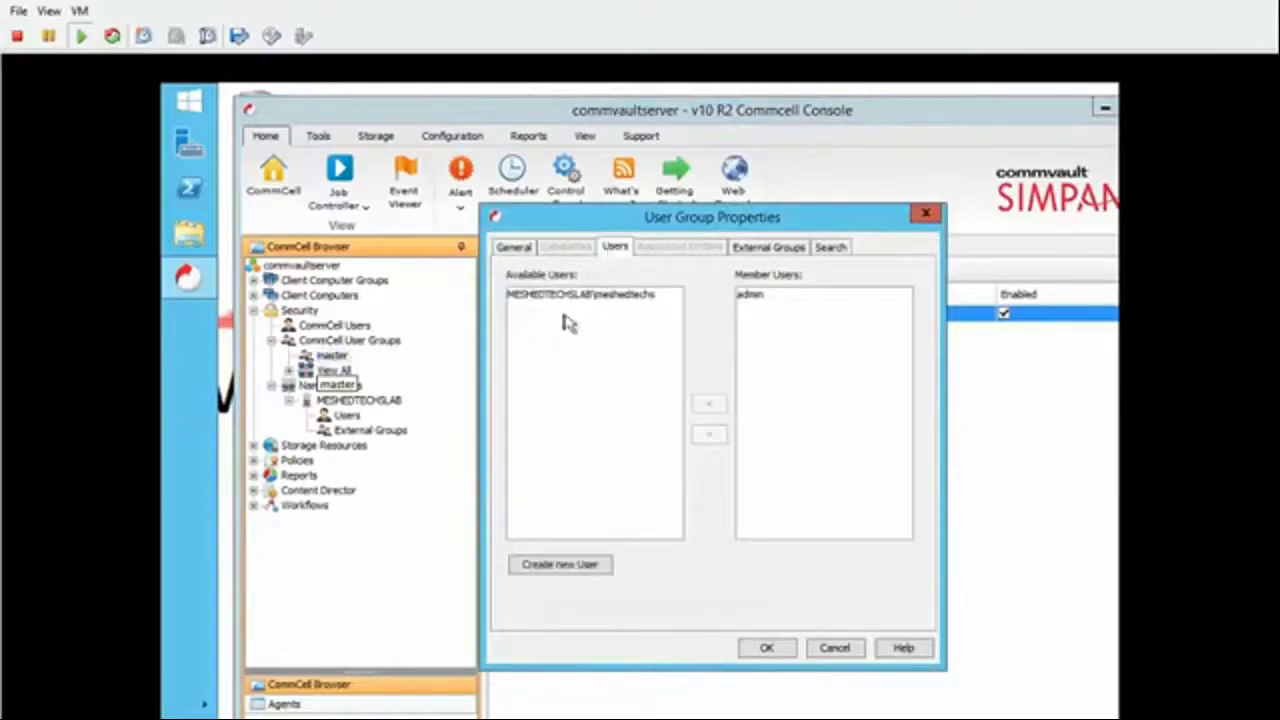
pyautogui.click(580, 295)
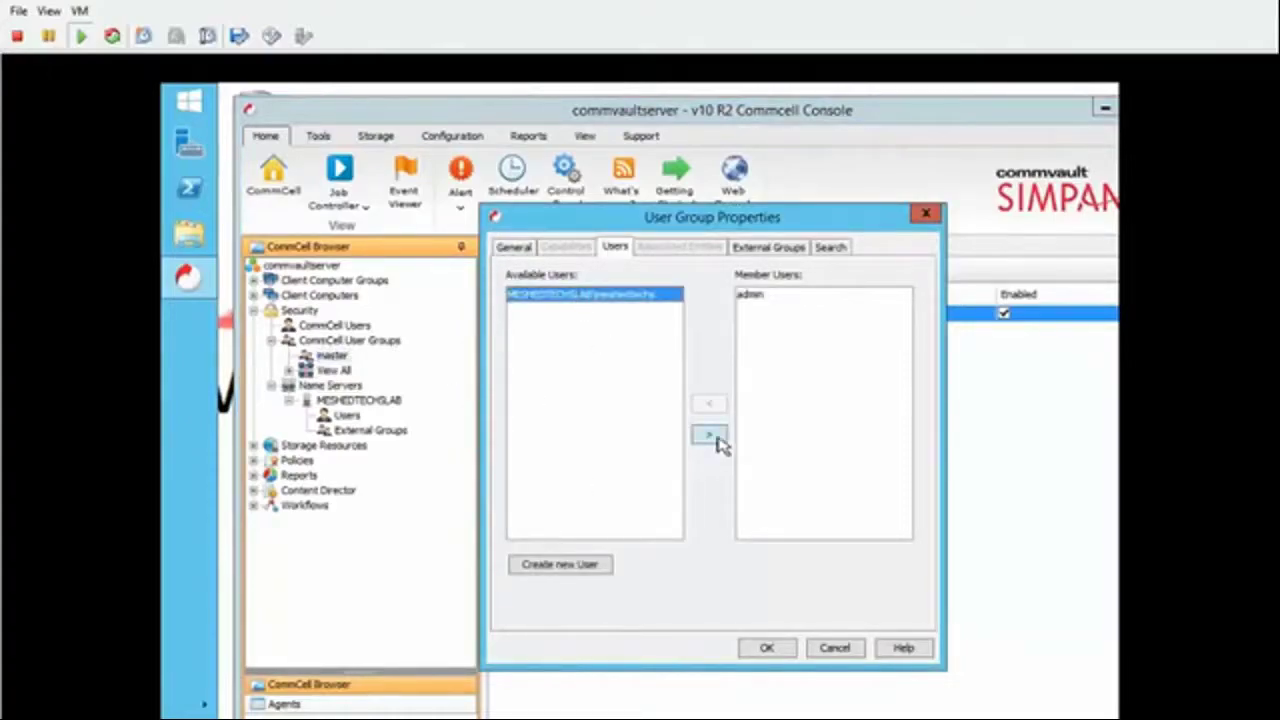
pyautogui.click(709, 437)
pyautogui.click(766, 647)
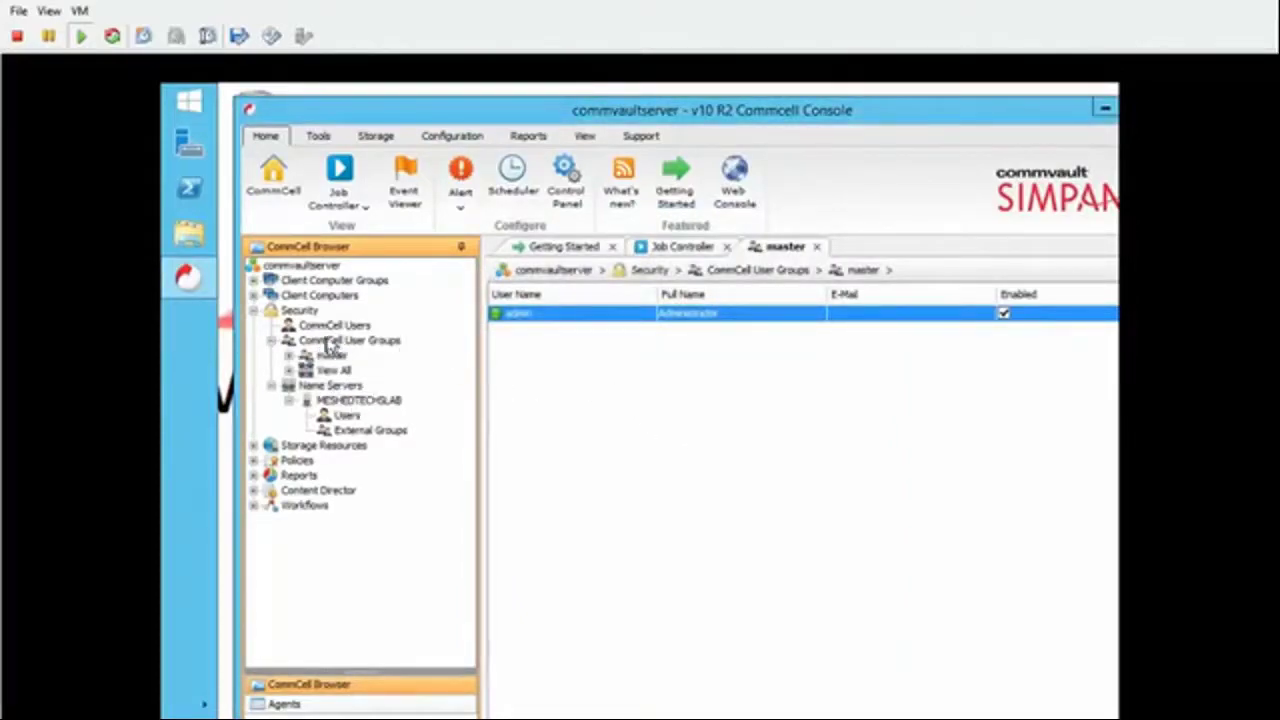
pyautogui.click(333, 326)
pyautogui.click(331, 356)
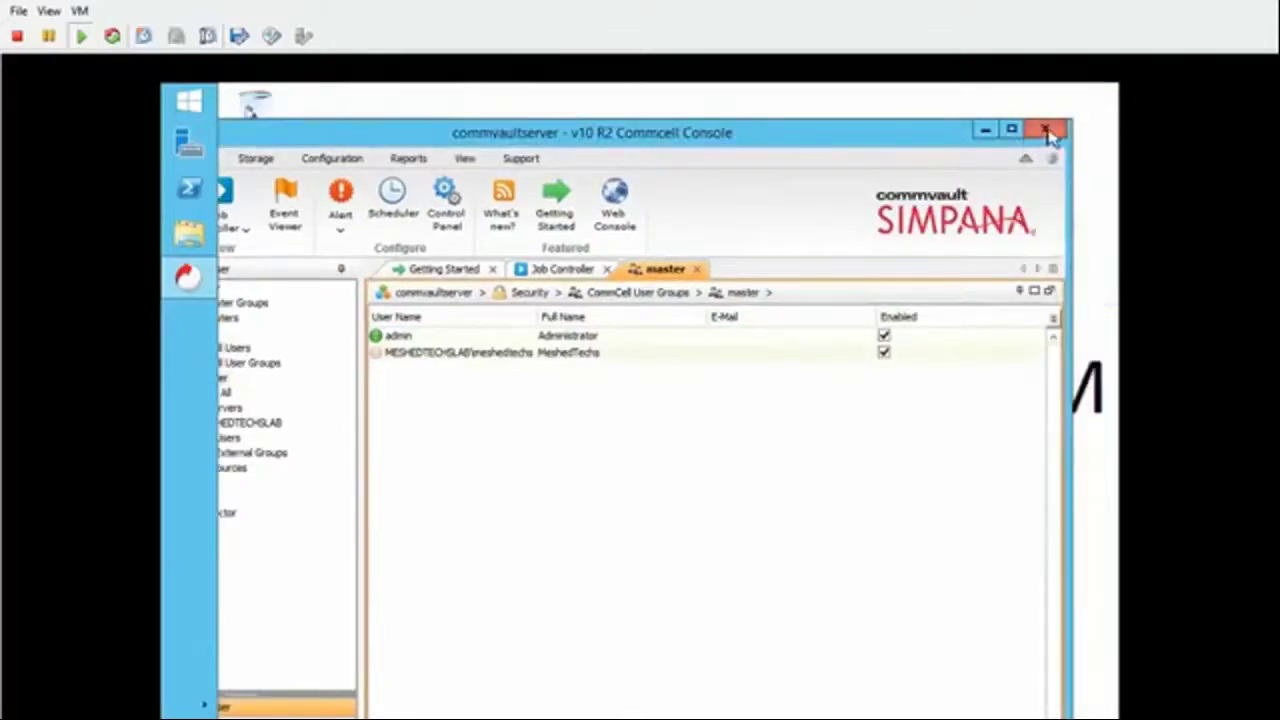
# Close the CommCell Console, relaunch the Simpana Administrative Console with the single sign-on domain login, and dismiss the license reminder
pyautogui.click(1045, 130)
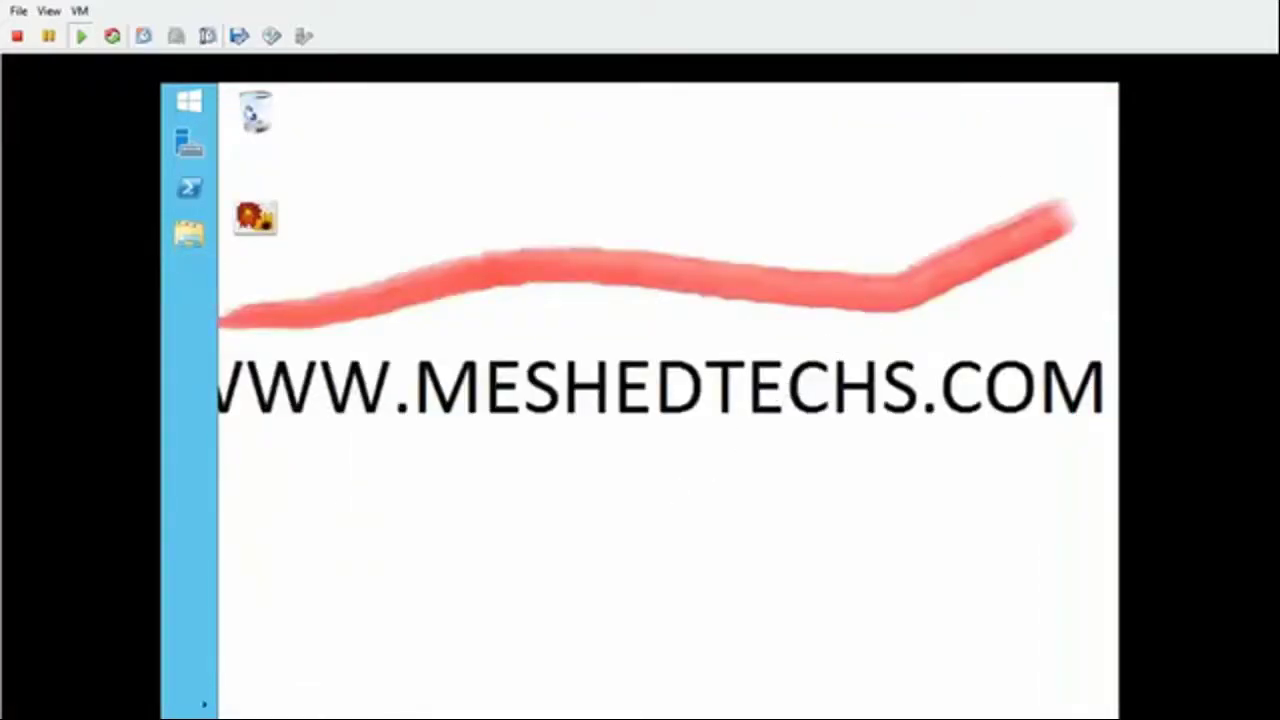
pyautogui.click(190, 102)
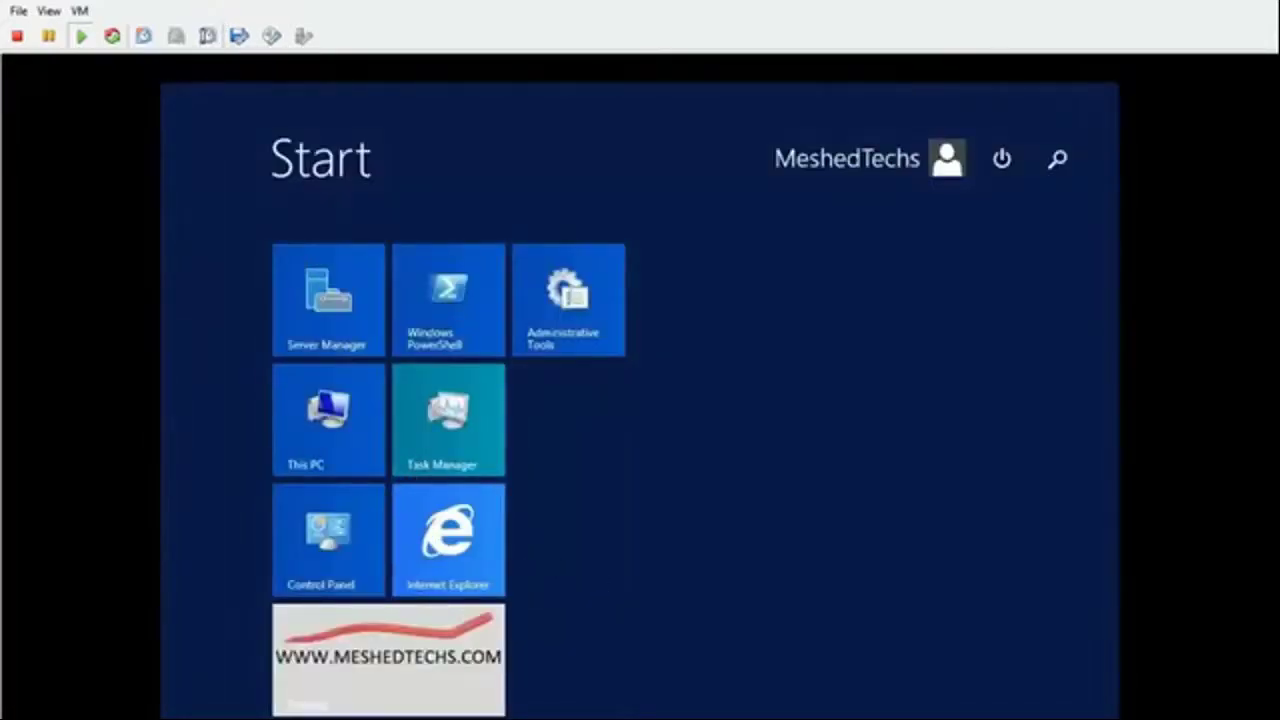
pyautogui.hotkey('ctrl', 'Tab')
pyautogui.scroll(-5, 760, 540)
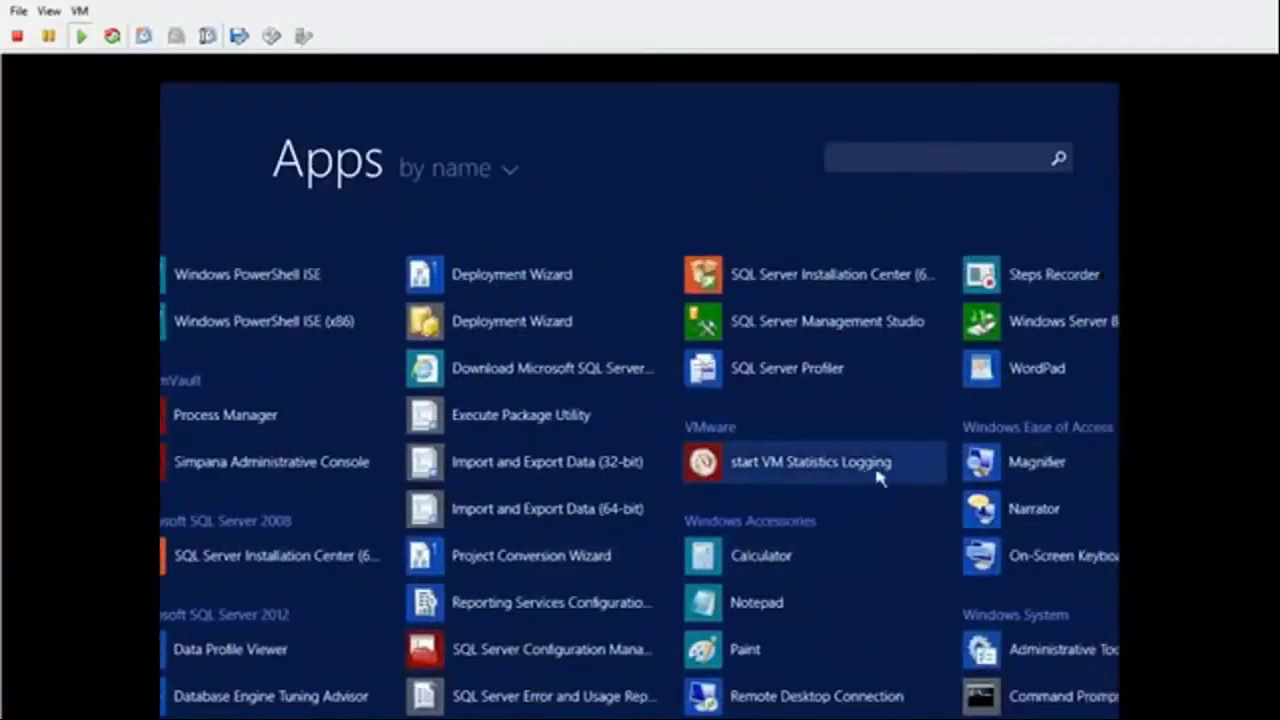
pyautogui.scroll(-4, 700, 480)
pyautogui.scroll(5, 503, 480)
pyautogui.click(510, 460)
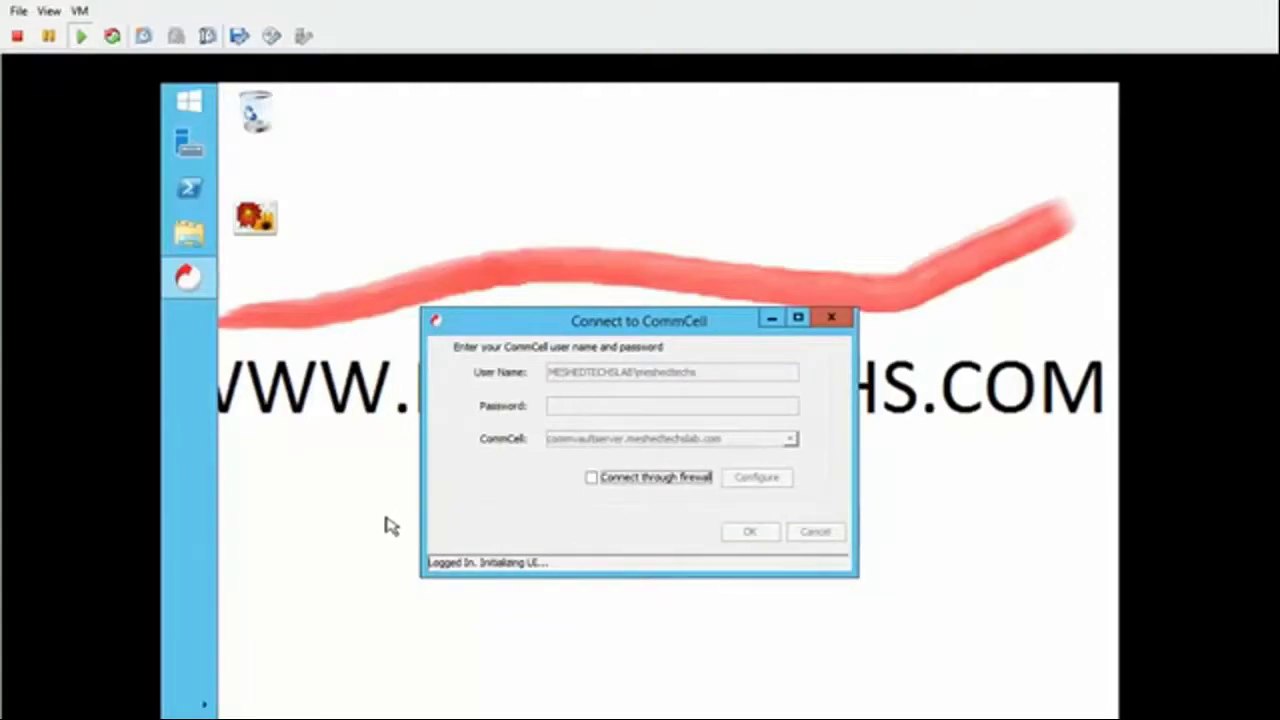
pyautogui.click(639, 497)
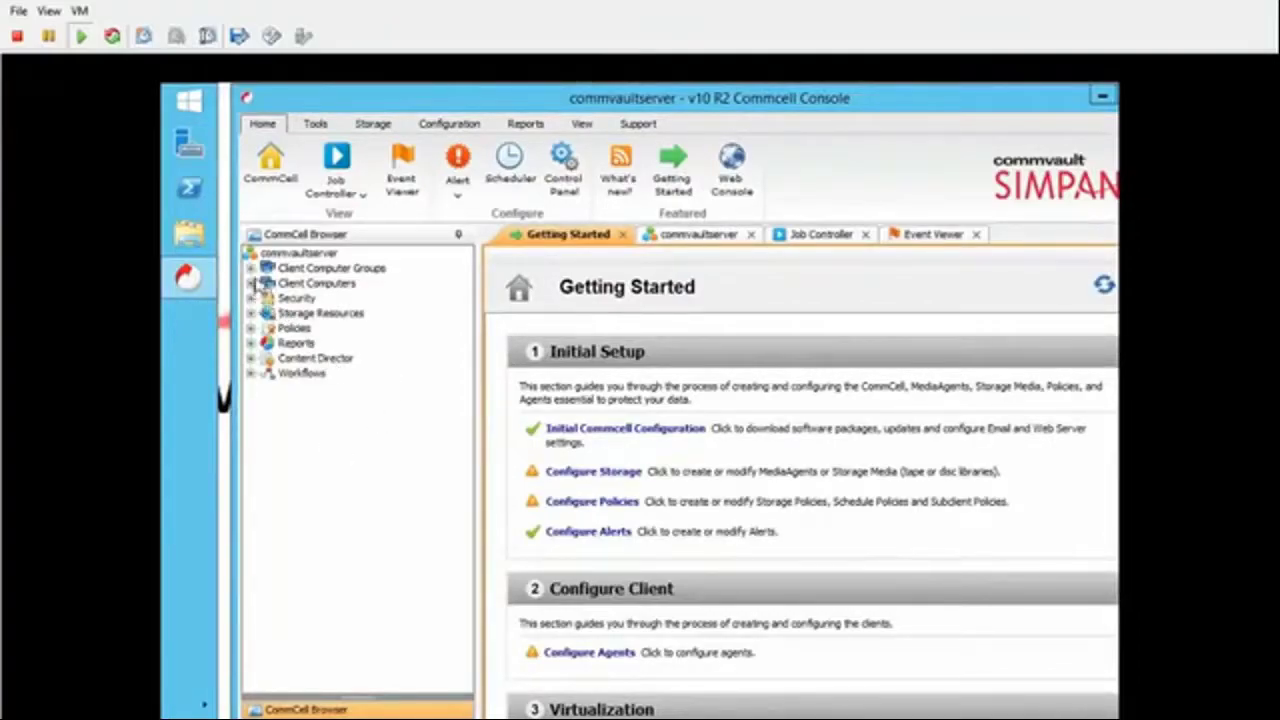
# Show the registered Client Computers and open the form for a new VMware vCenter virtualization client
pyautogui.click(251, 283)
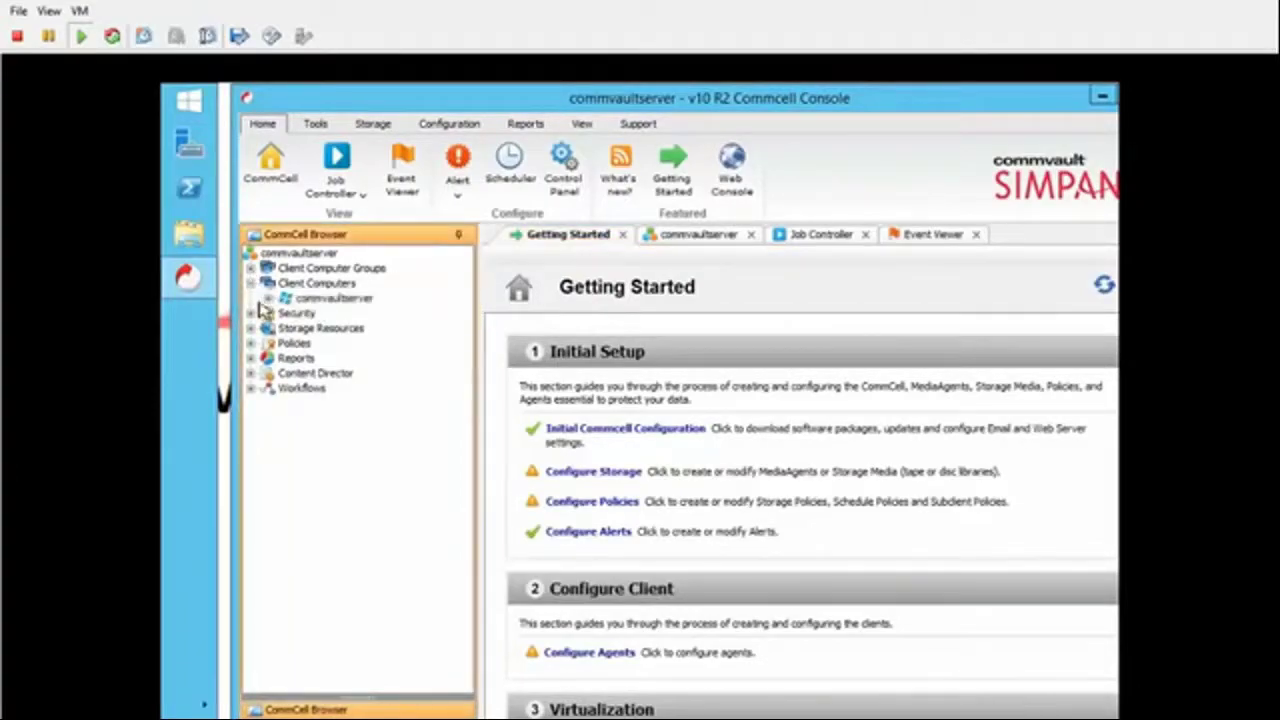
pyautogui.click(335, 285)
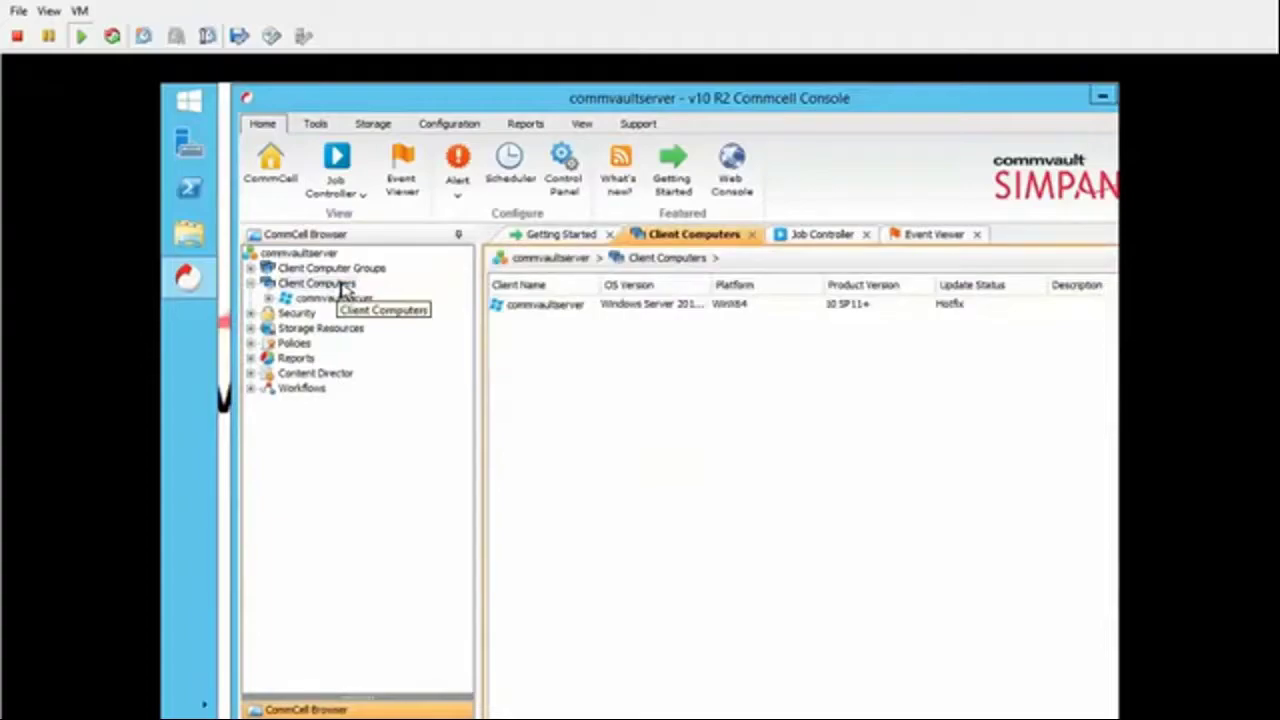
pyautogui.rightClick(344, 288)
pyautogui.moveTo(414, 297)
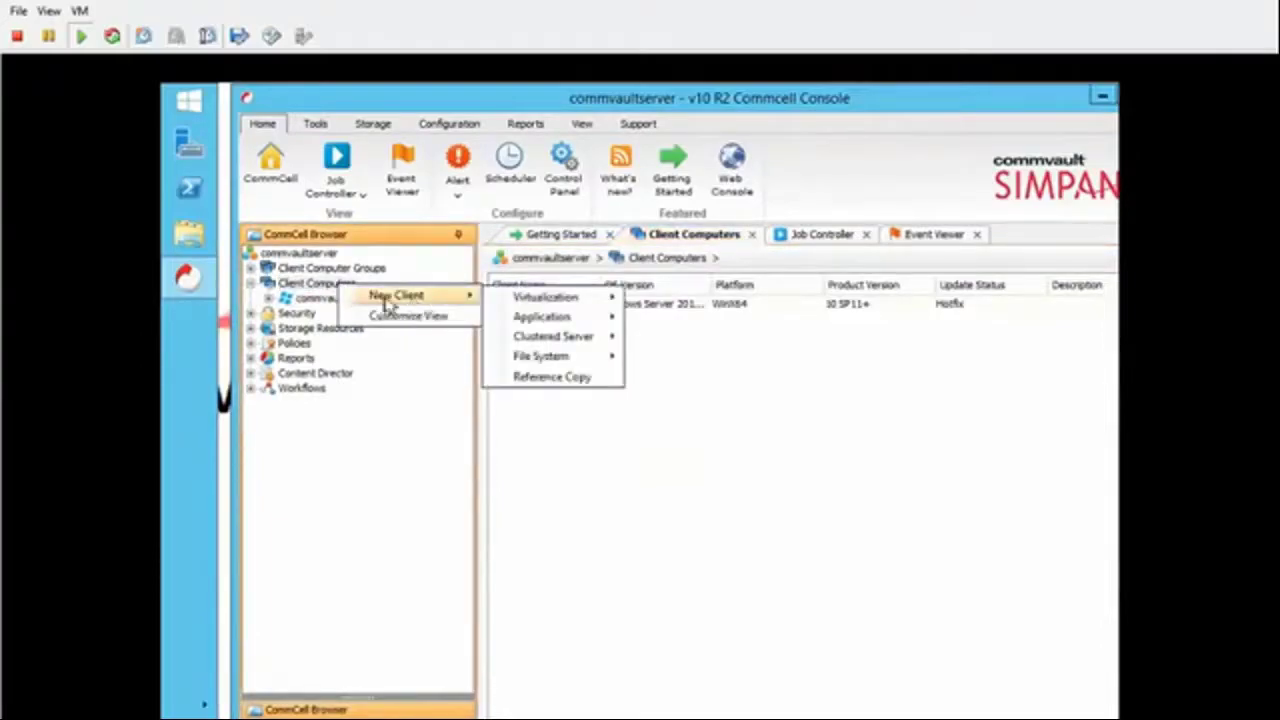
pyautogui.moveTo(577, 300)
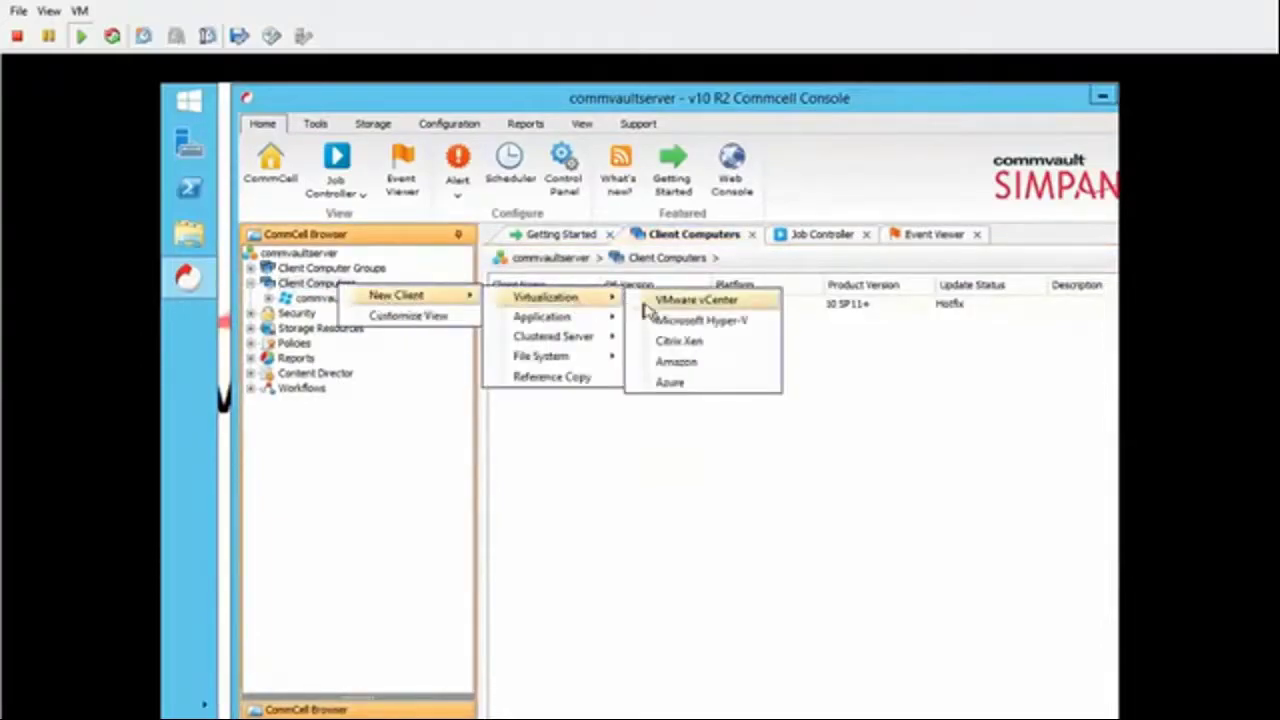
pyautogui.click(715, 300)
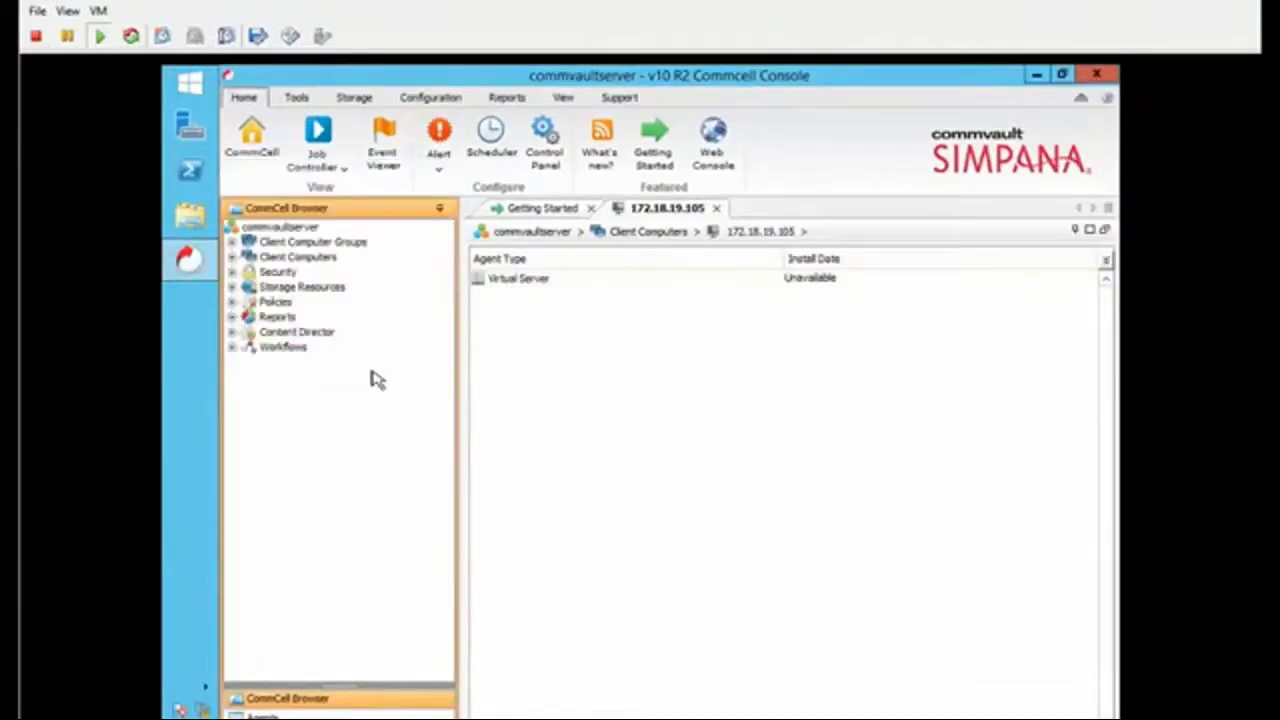
# Start a new VMware vCenter client with server name 172.18.19.105 and user name root, and enter and confirm the account password
pyautogui.click(232, 257)
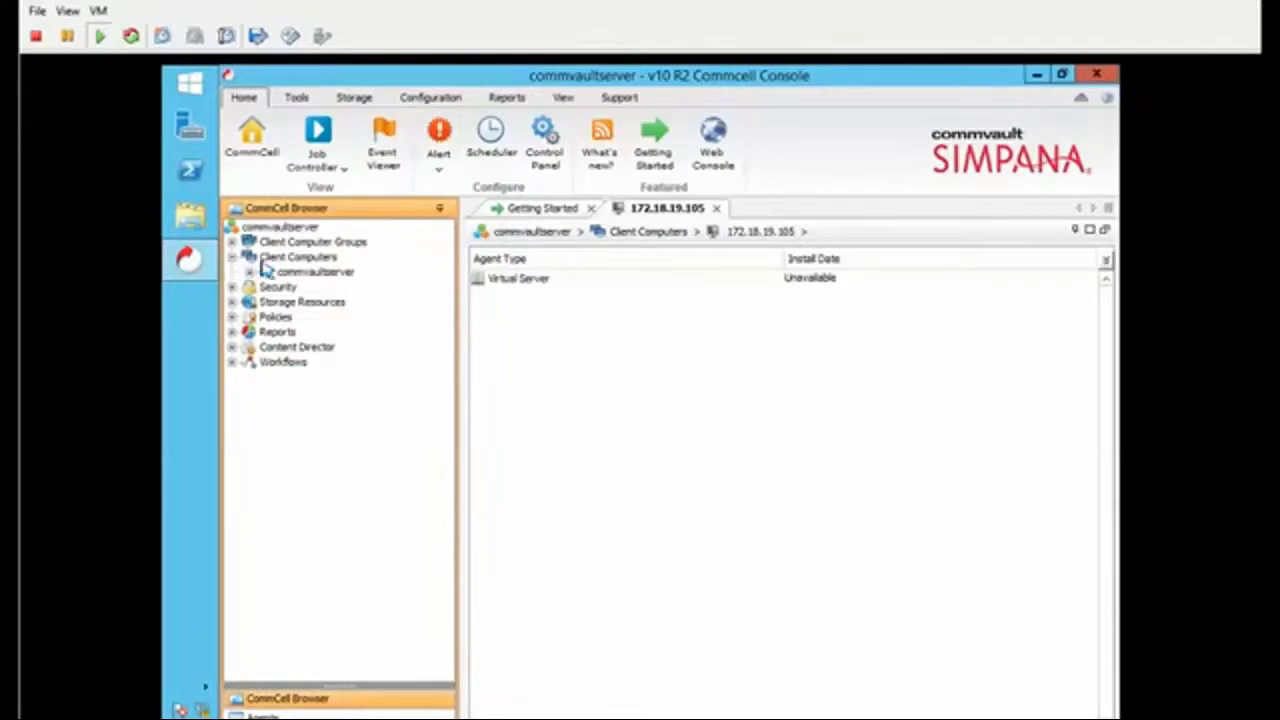
pyautogui.rightClick(320, 259)
pyautogui.moveTo(410, 275)
pyautogui.moveTo(490, 275)
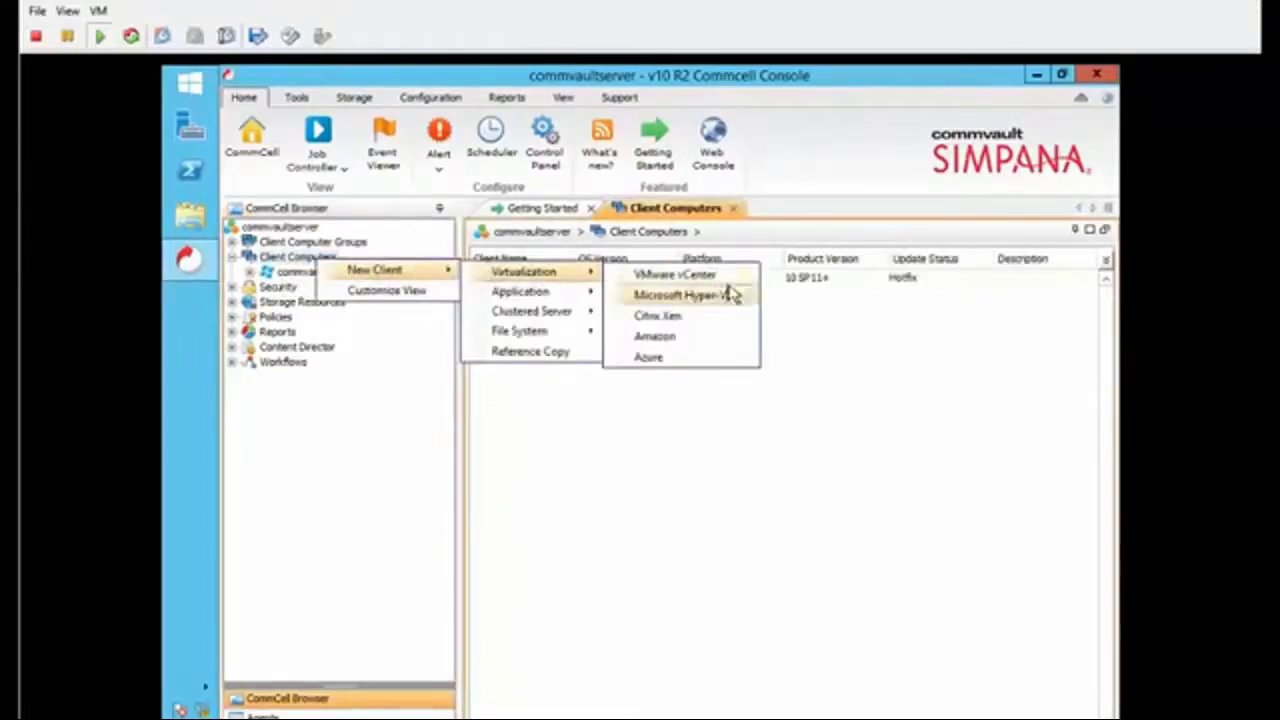
pyautogui.click(700, 276)
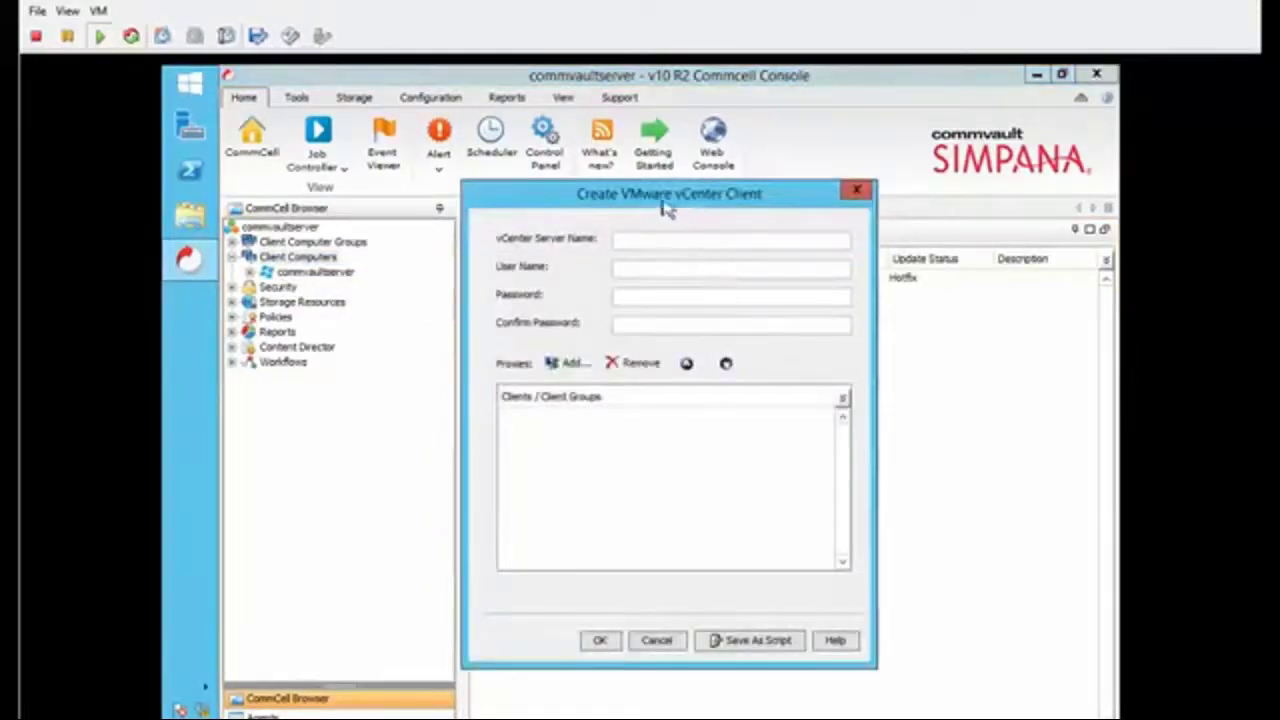
pyautogui.moveTo(668, 207); pyautogui.dragTo(620, 250)
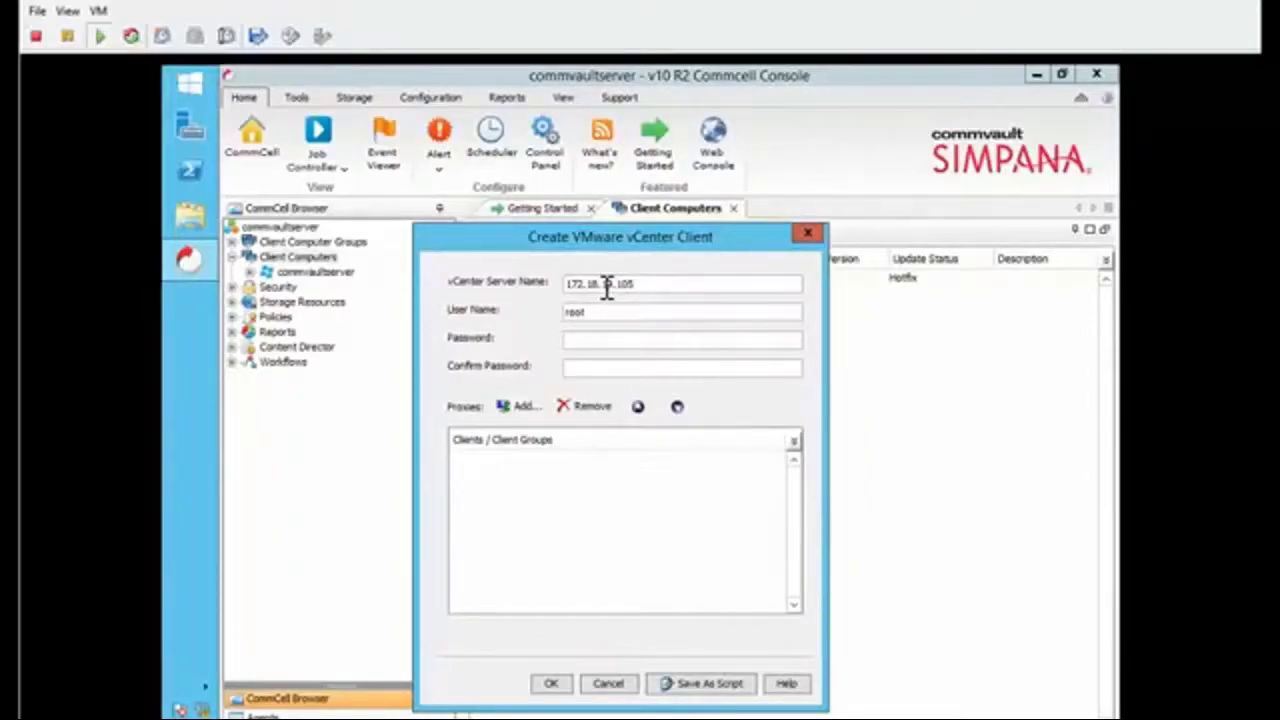
pyautogui.press('Tab')
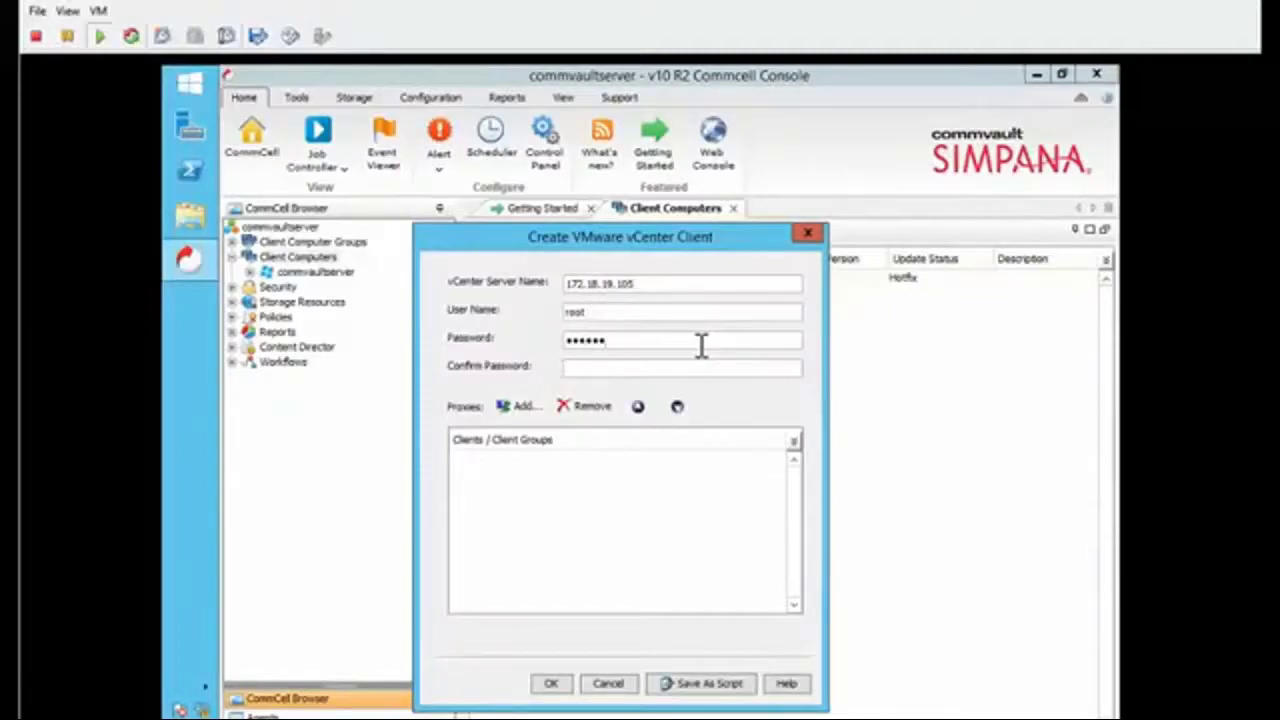
pyautogui.press('Tab')
pyautogui.write('v')
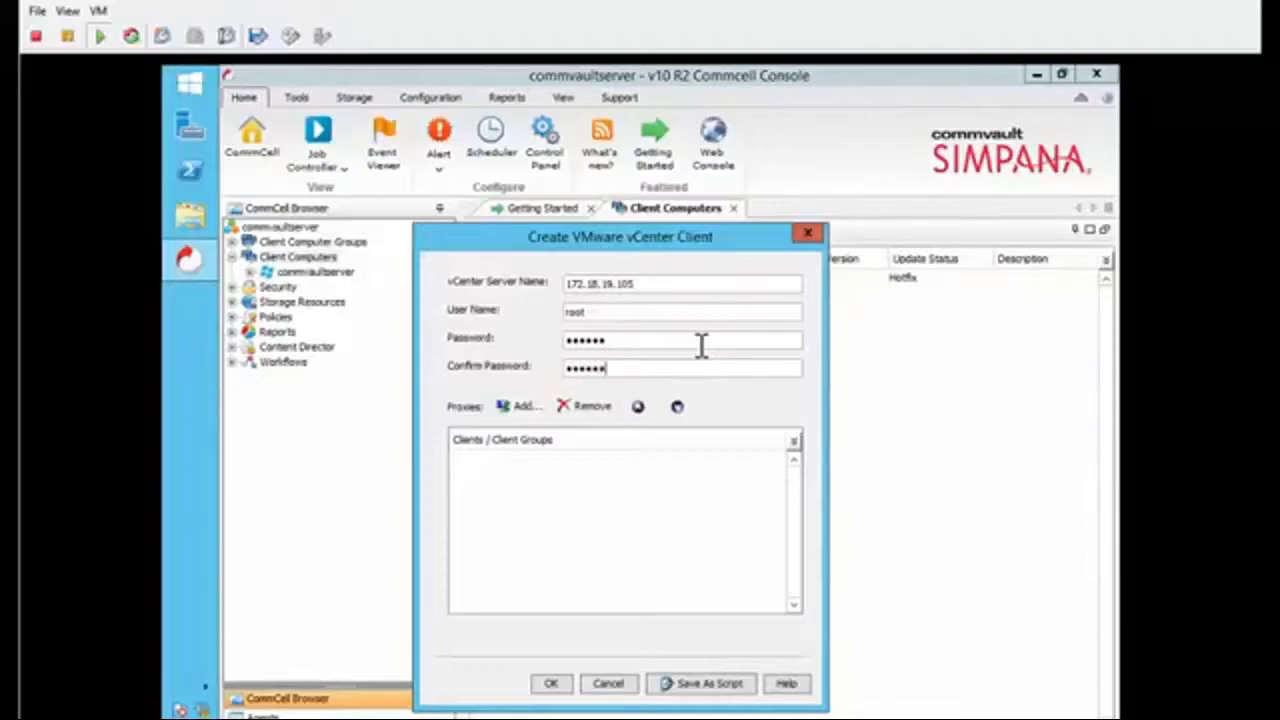
# Include the Media Agents client group as a proxy for the vCenter client and create the client
pyautogui.click(516, 406)
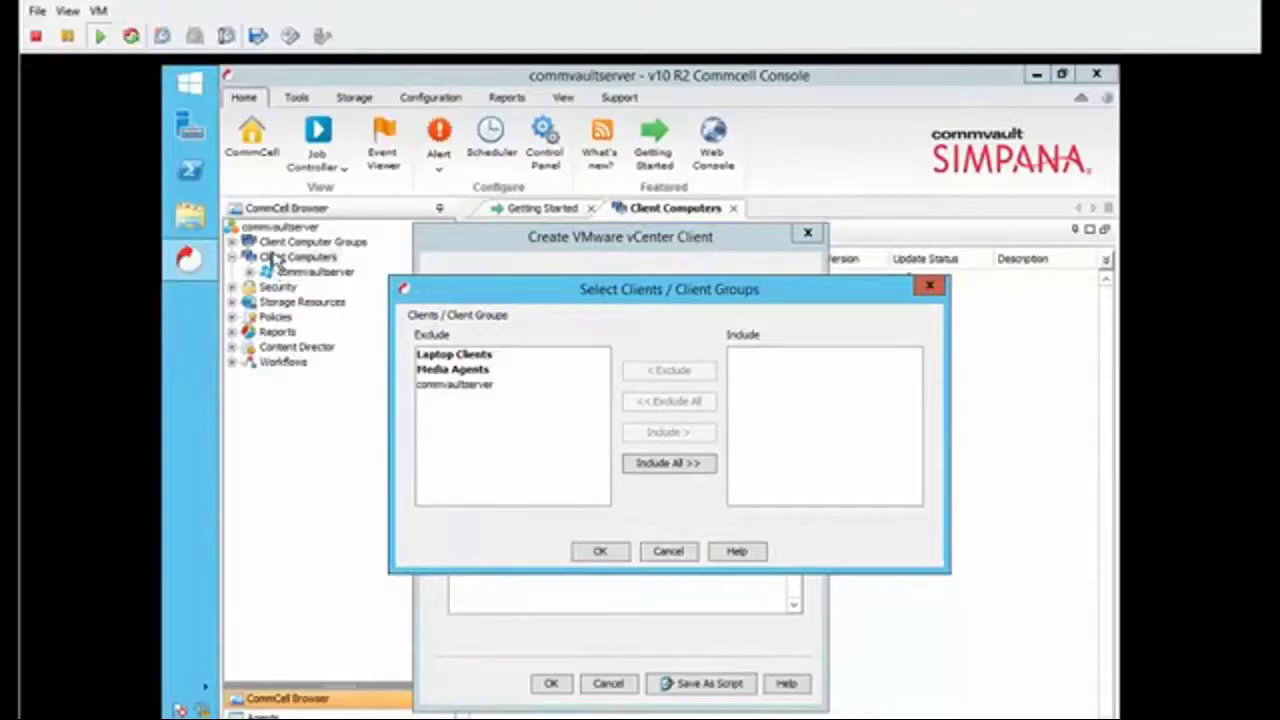
pyautogui.click(463, 371)
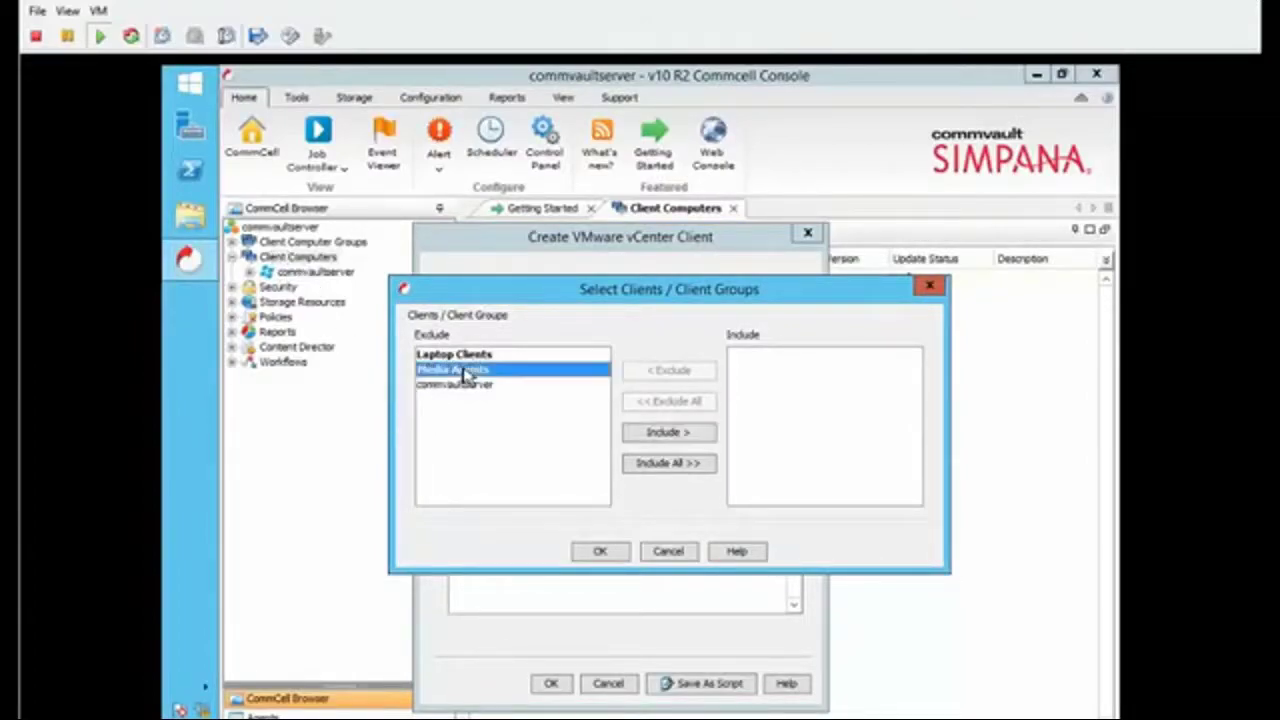
pyautogui.click(661, 433)
pyautogui.click(600, 552)
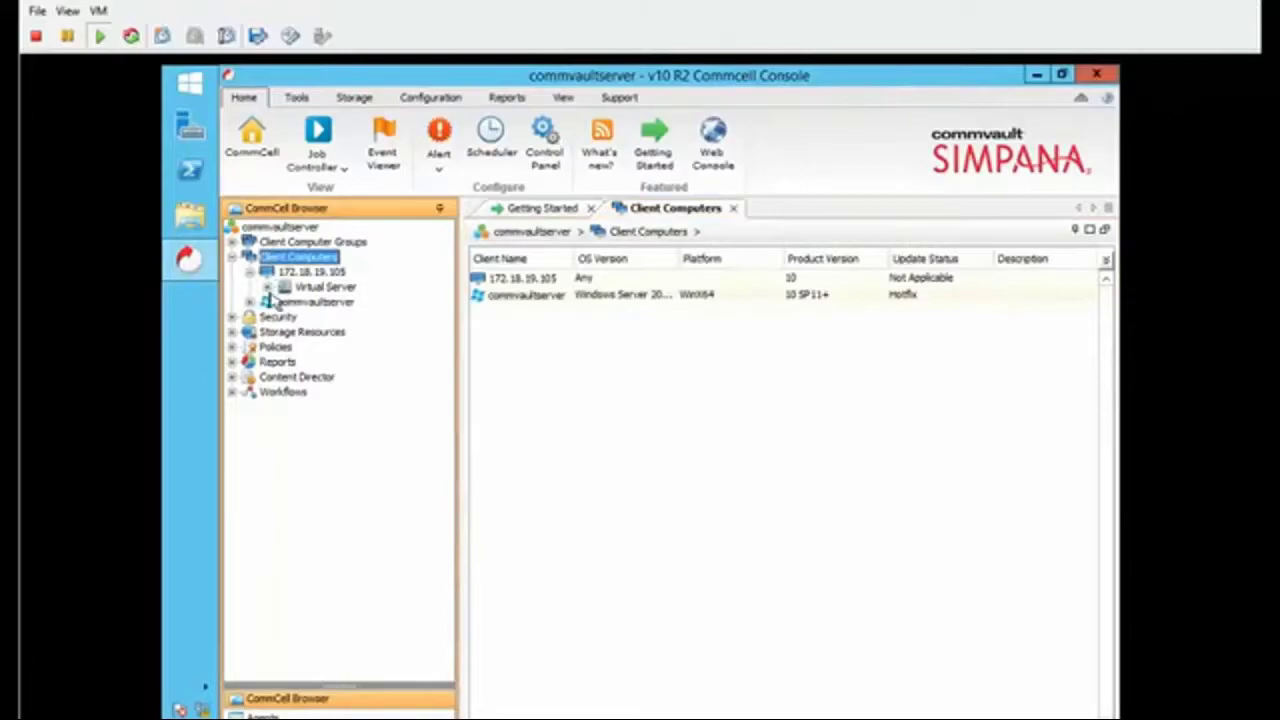
# Open the properties of the default subclient in client 172.18.19.105's VMware defaultBackupSet
pyautogui.click(268, 287)
pyautogui.click(302, 303)
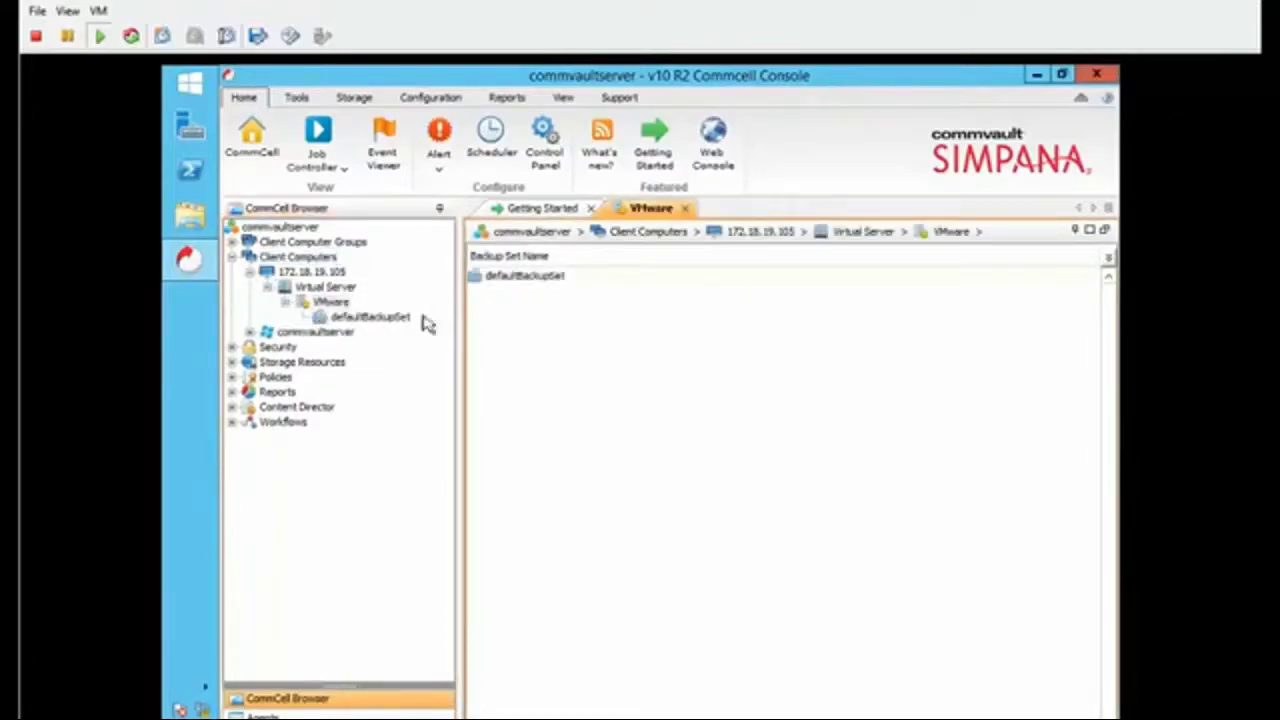
pyautogui.doubleClick(522, 277)
pyautogui.rightClick(514, 280)
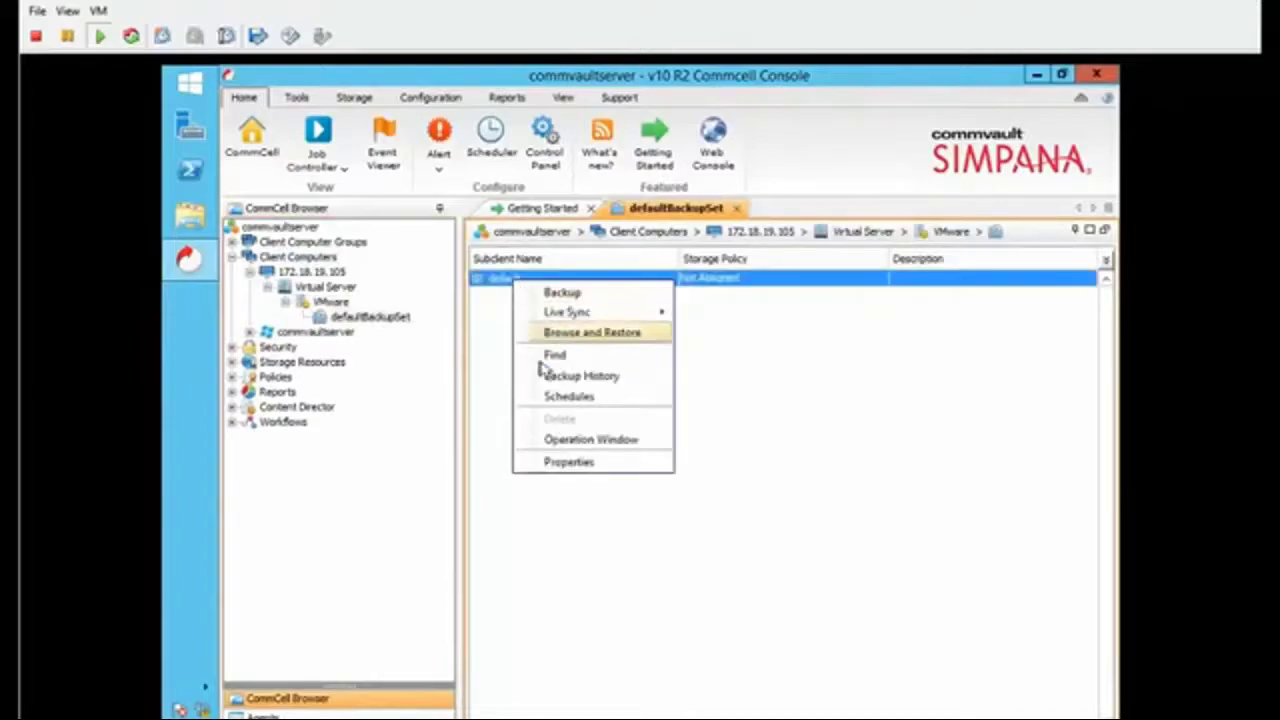
pyautogui.click(568, 462)
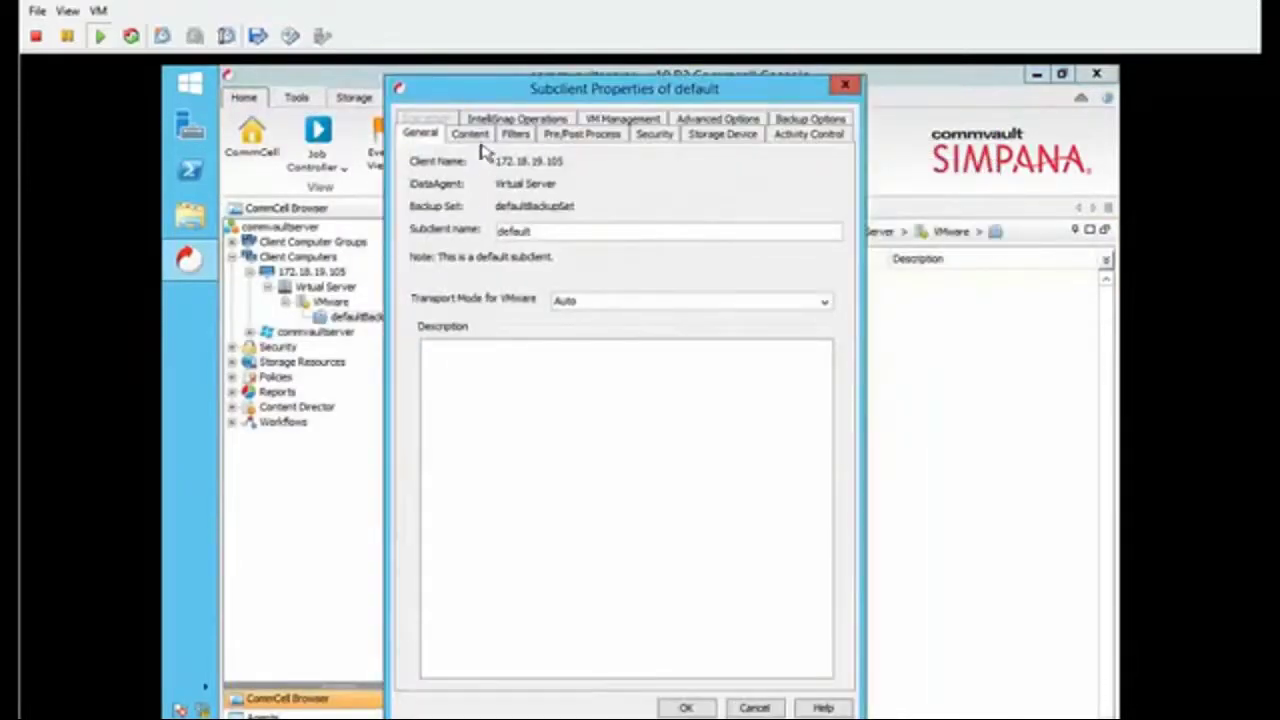
# Preview the virtual machines covered by the default subclient's content, look through the list and close the preview
pyautogui.click(470, 134)
pyautogui.click(800, 318)
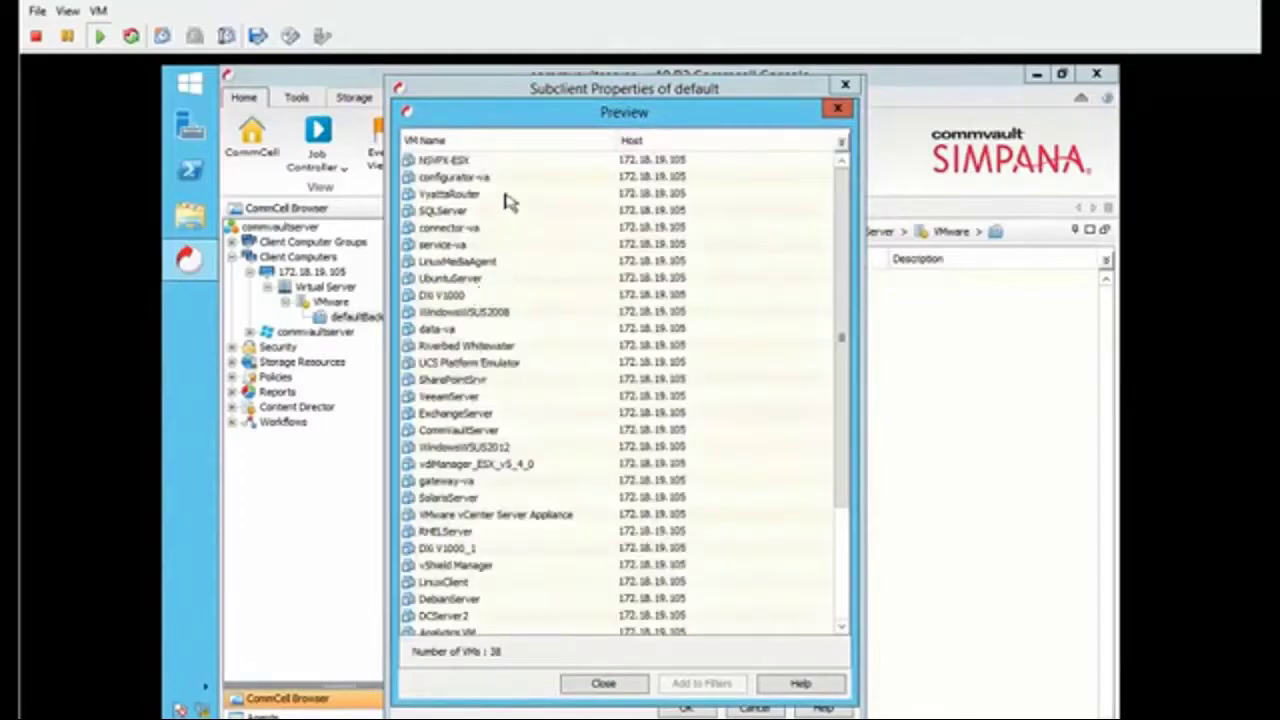
pyautogui.click(497, 464)
pyautogui.scroll(-3, 531, 503)
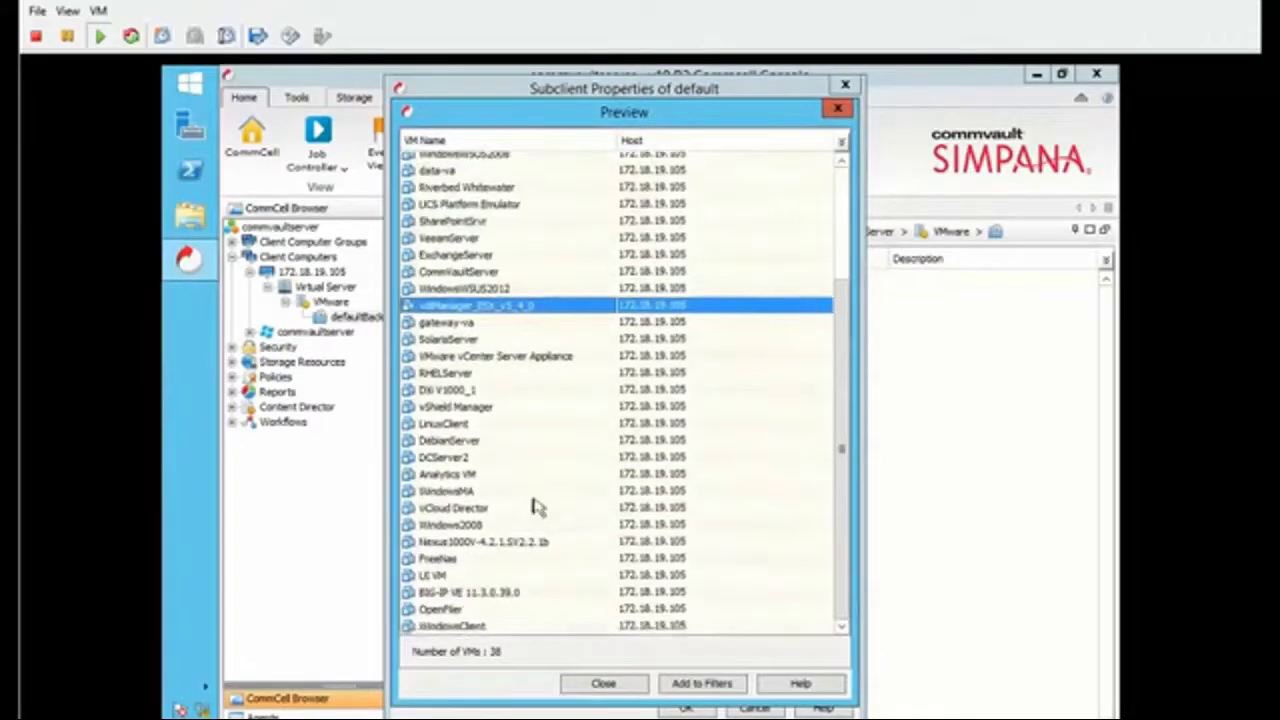
pyautogui.click(492, 560)
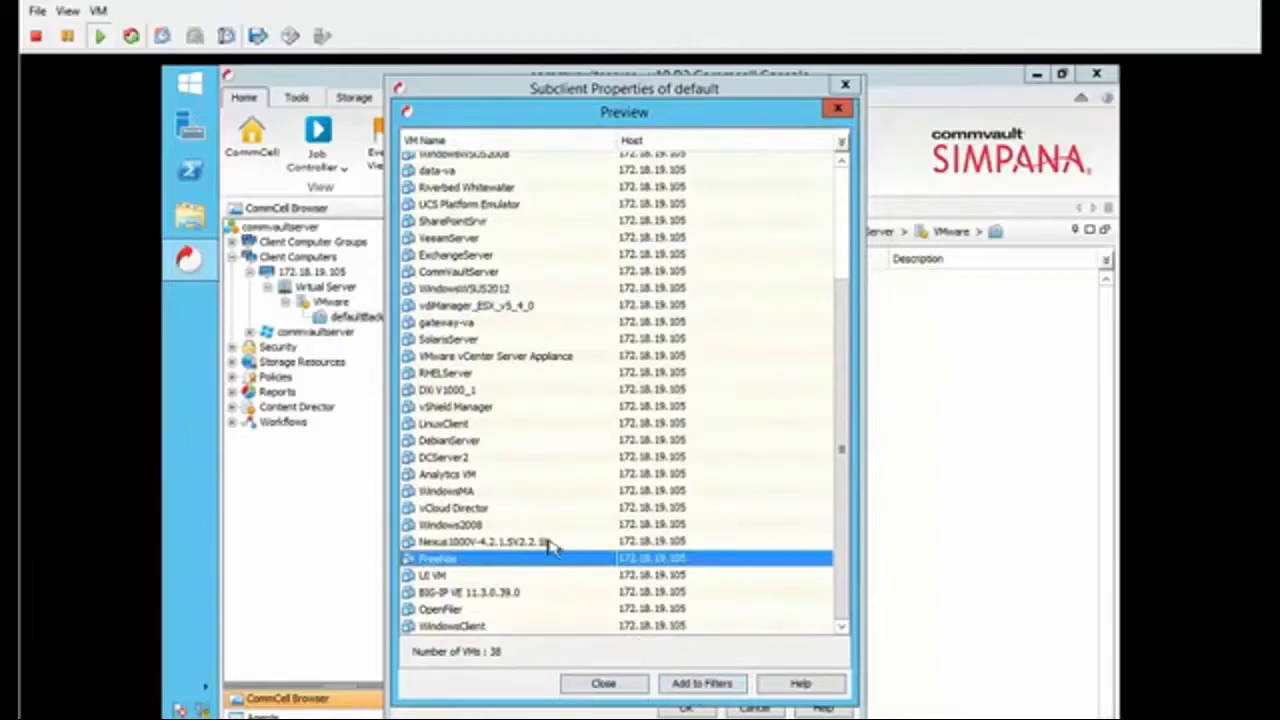
pyautogui.scroll(3, 548, 542)
pyautogui.scroll(-3, 548, 477)
pyautogui.click(838, 108)
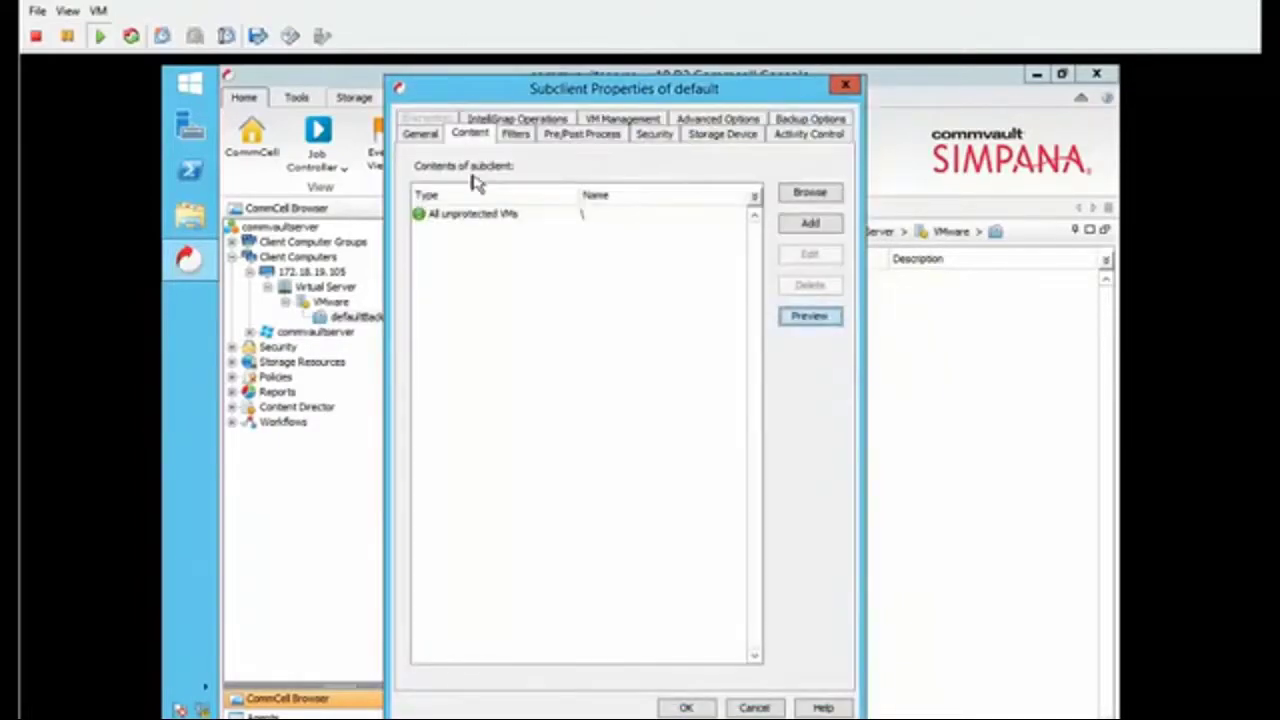
# Review the default subclient's filters, storage policy, data transfer and deduplication settings, and leave its properties without saving
pyautogui.click(517, 138)
pyautogui.click(474, 145)
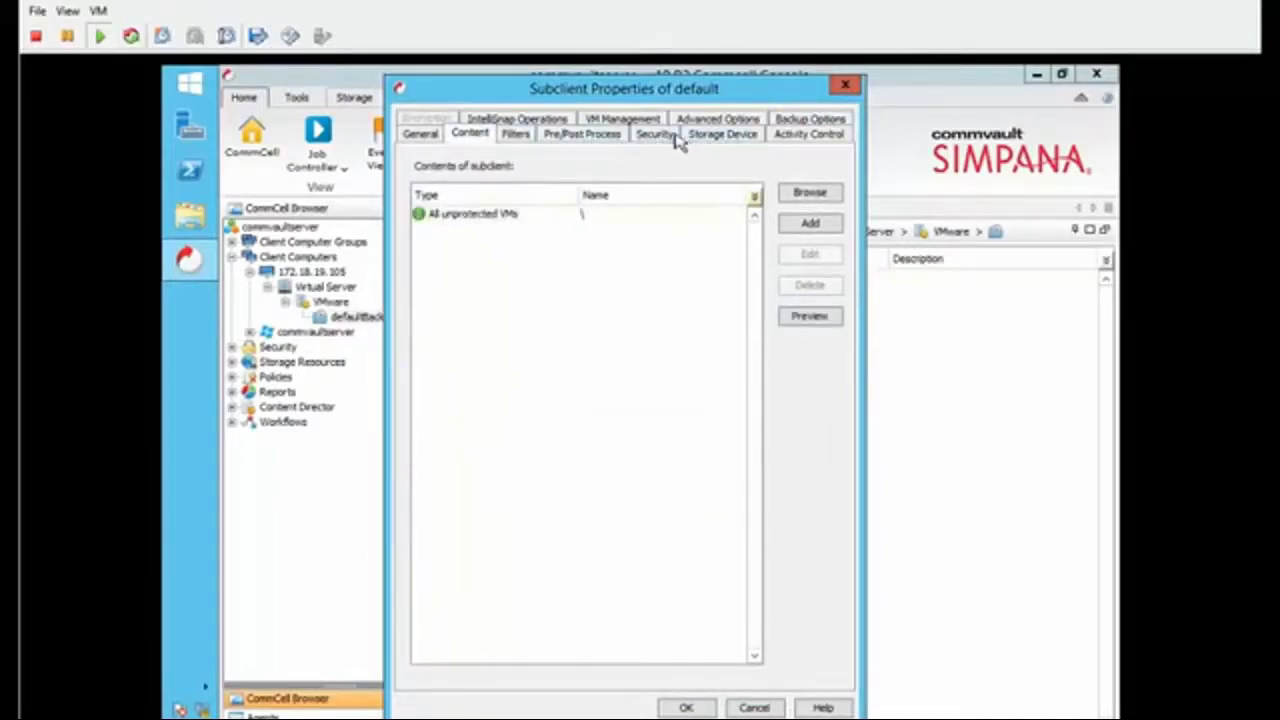
pyautogui.click(707, 142)
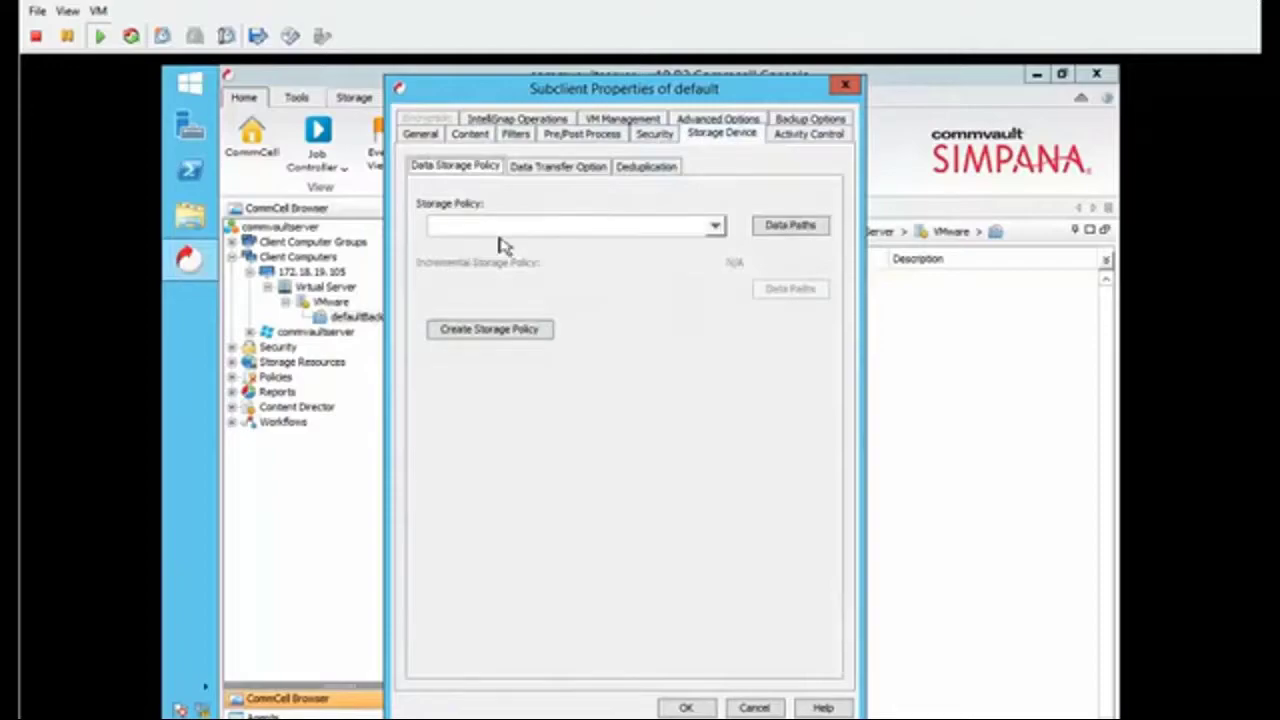
pyautogui.click(714, 225)
pyautogui.click(667, 214)
pyautogui.click(575, 166)
pyautogui.click(642, 167)
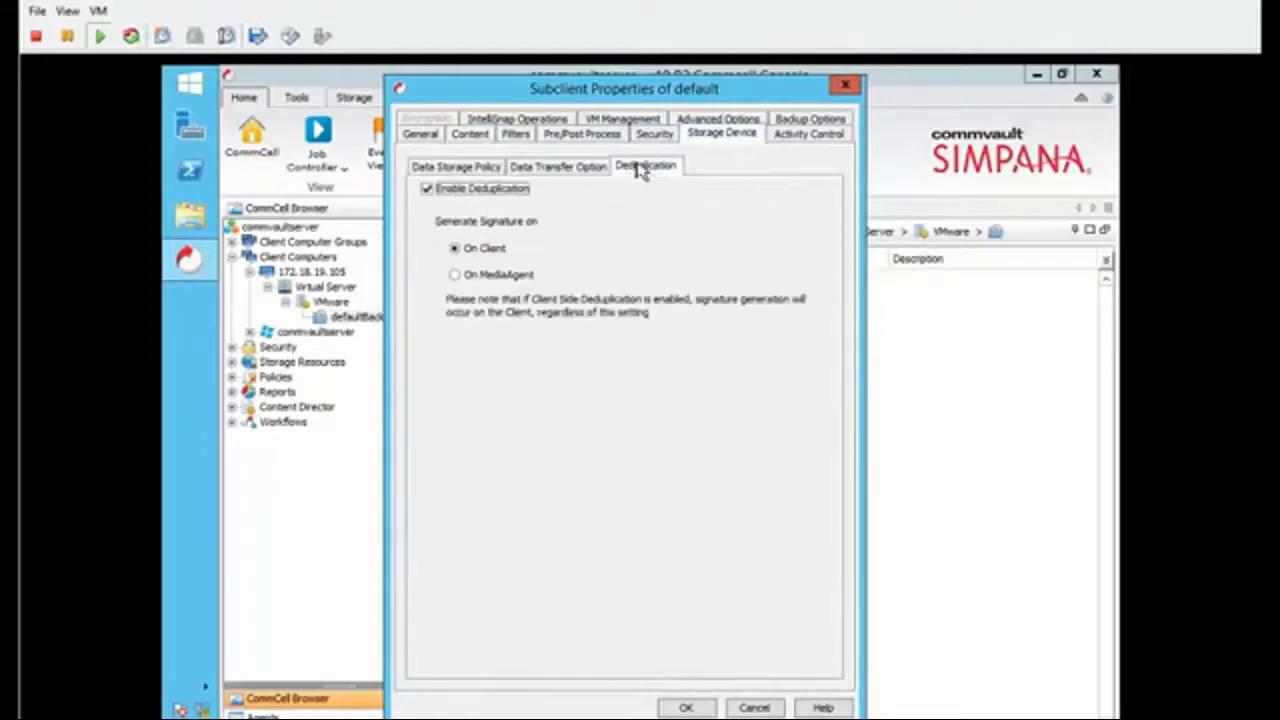
pyautogui.click(445, 167)
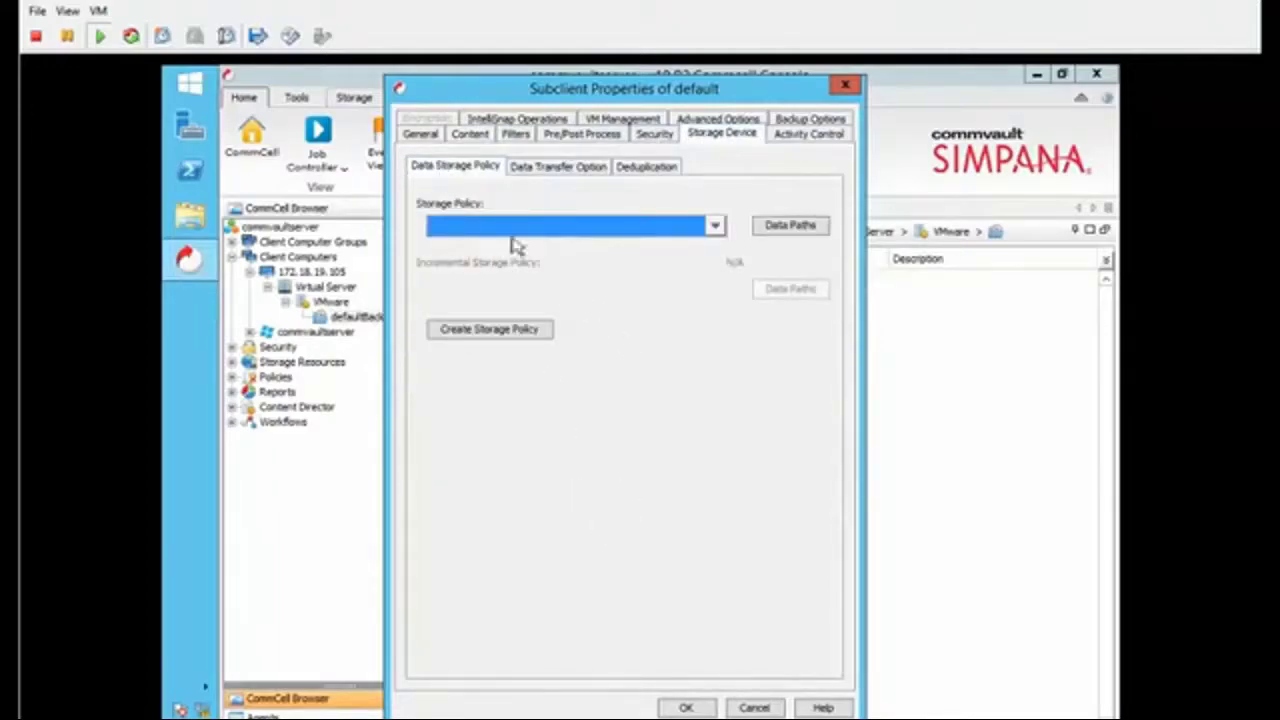
pyautogui.click(766, 706)
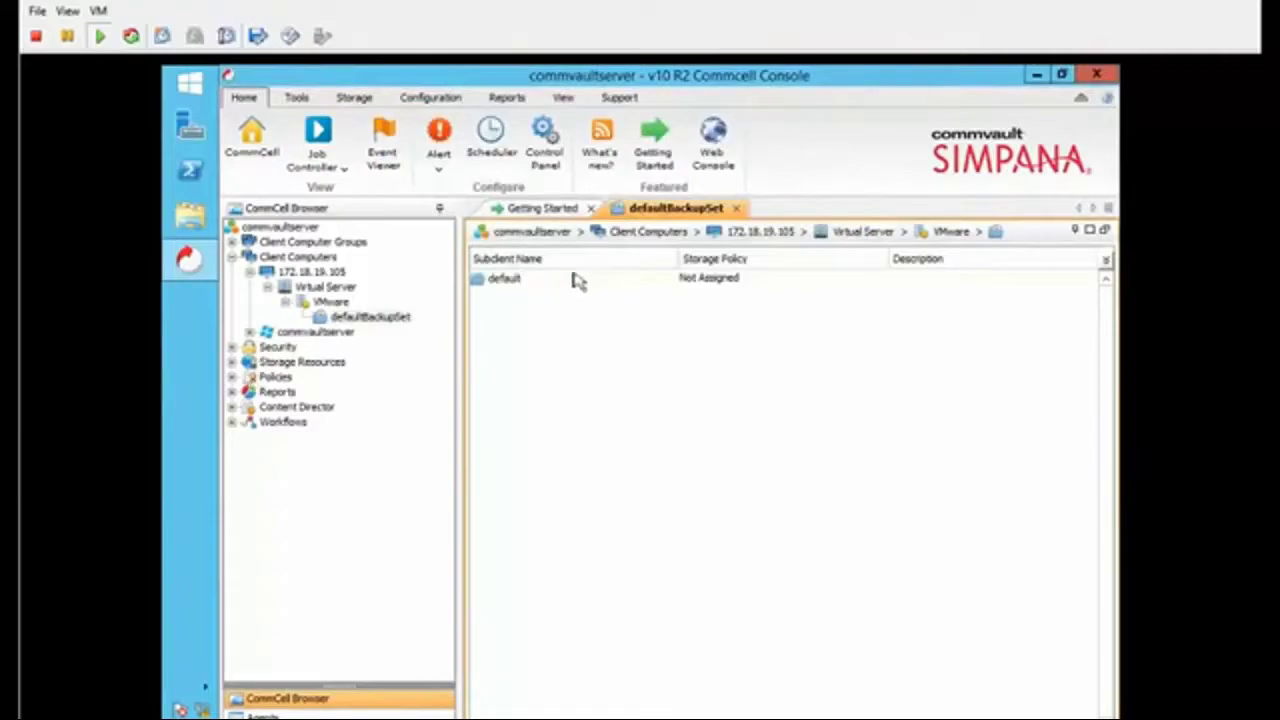
# Return to the Getting Started page, launch the Web Console, view its My Data application and go back to My Applications
pyautogui.click(496, 208)
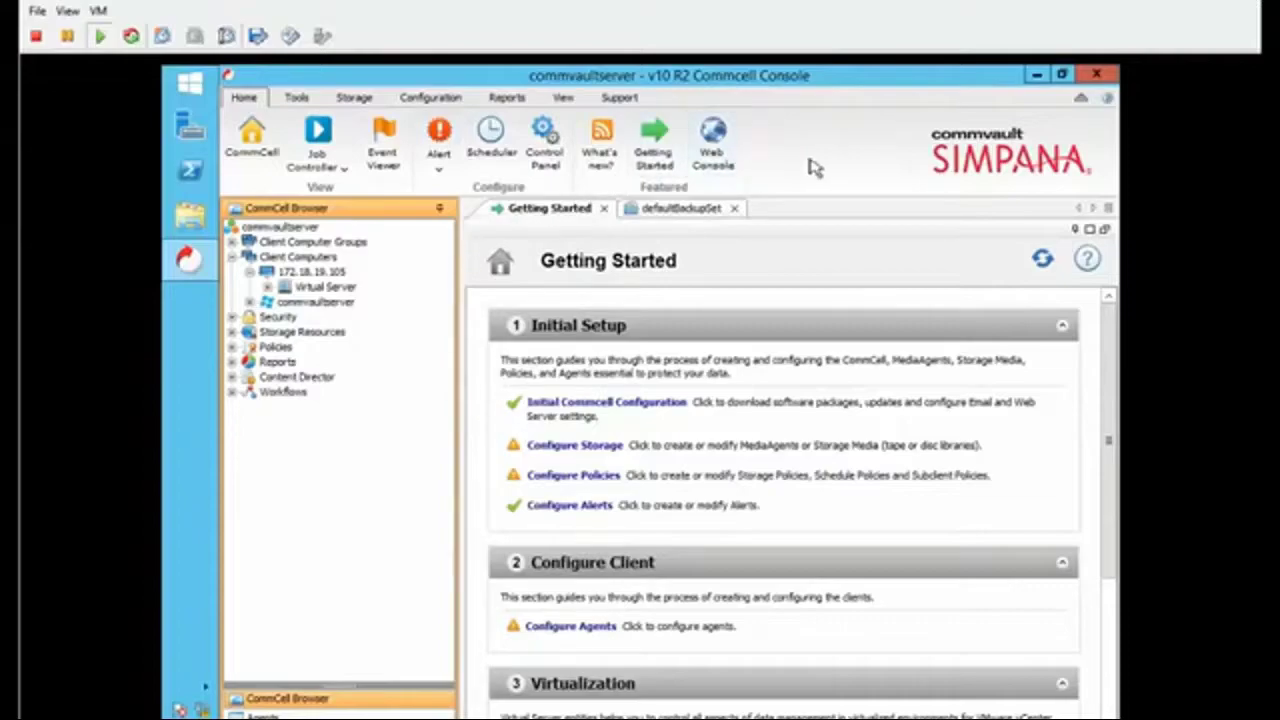
pyautogui.click(727, 156)
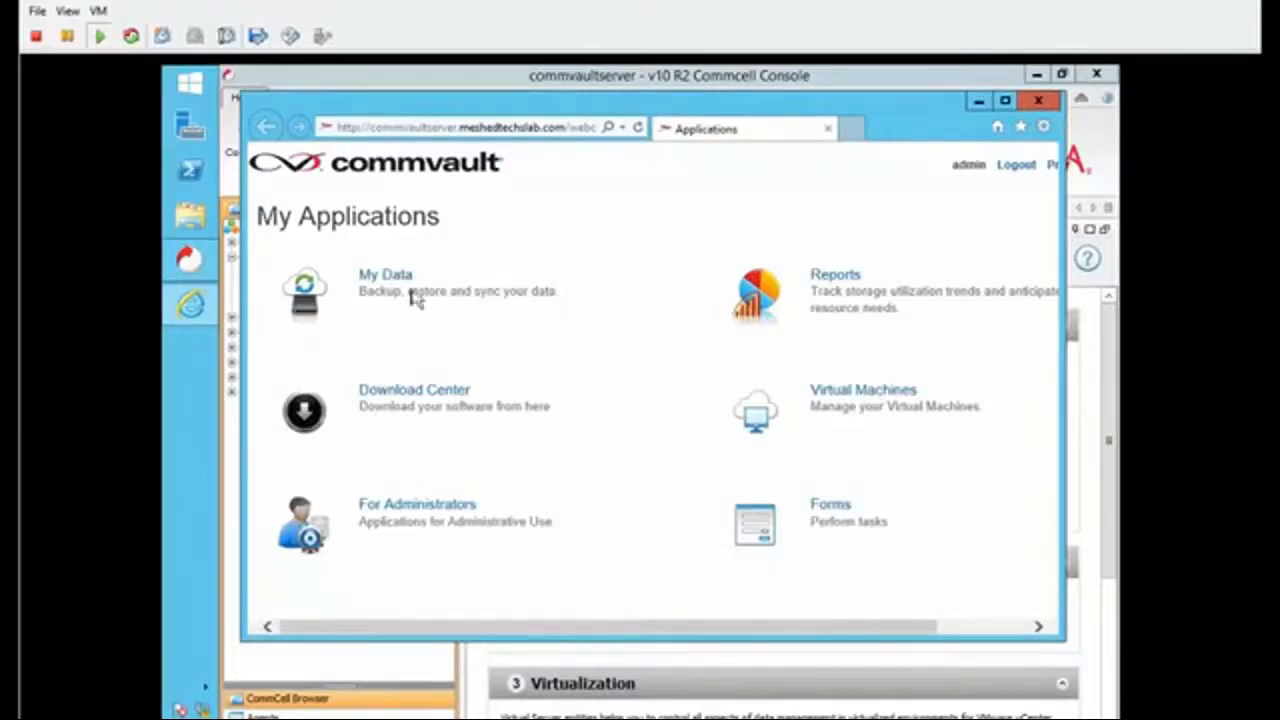
pyautogui.click(381, 283)
pyautogui.click(386, 280)
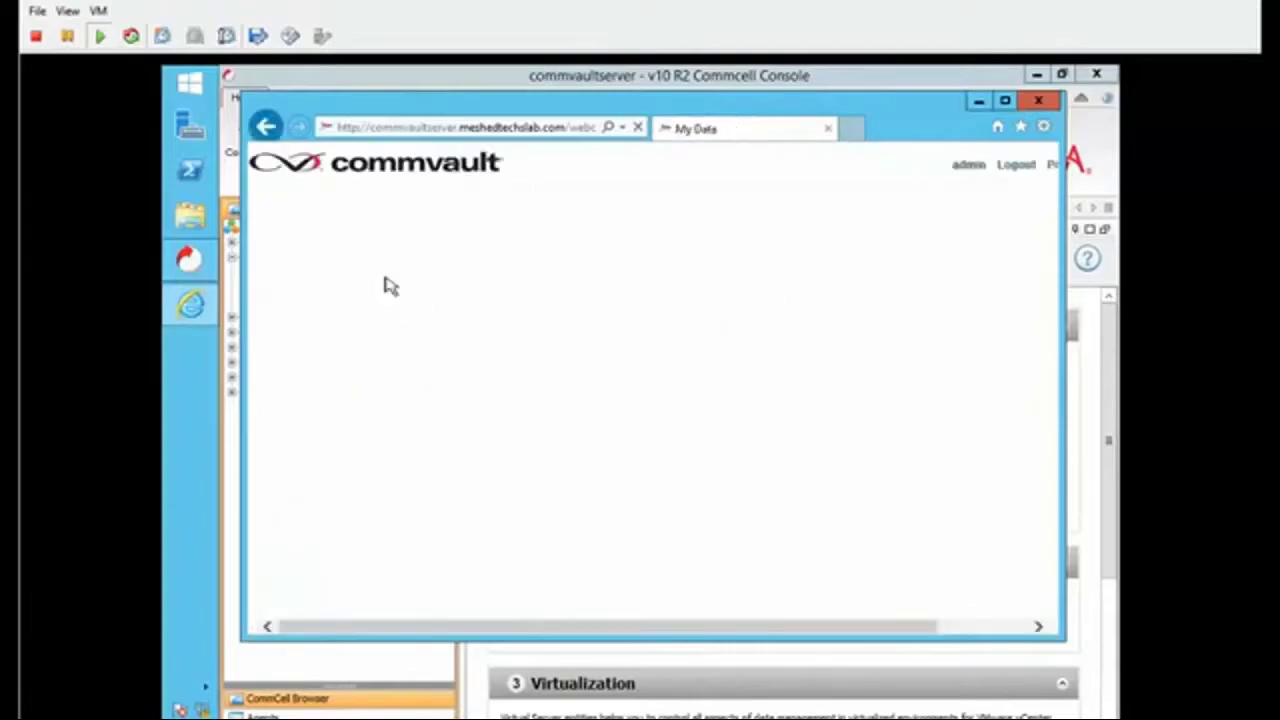
pyautogui.click(266, 127)
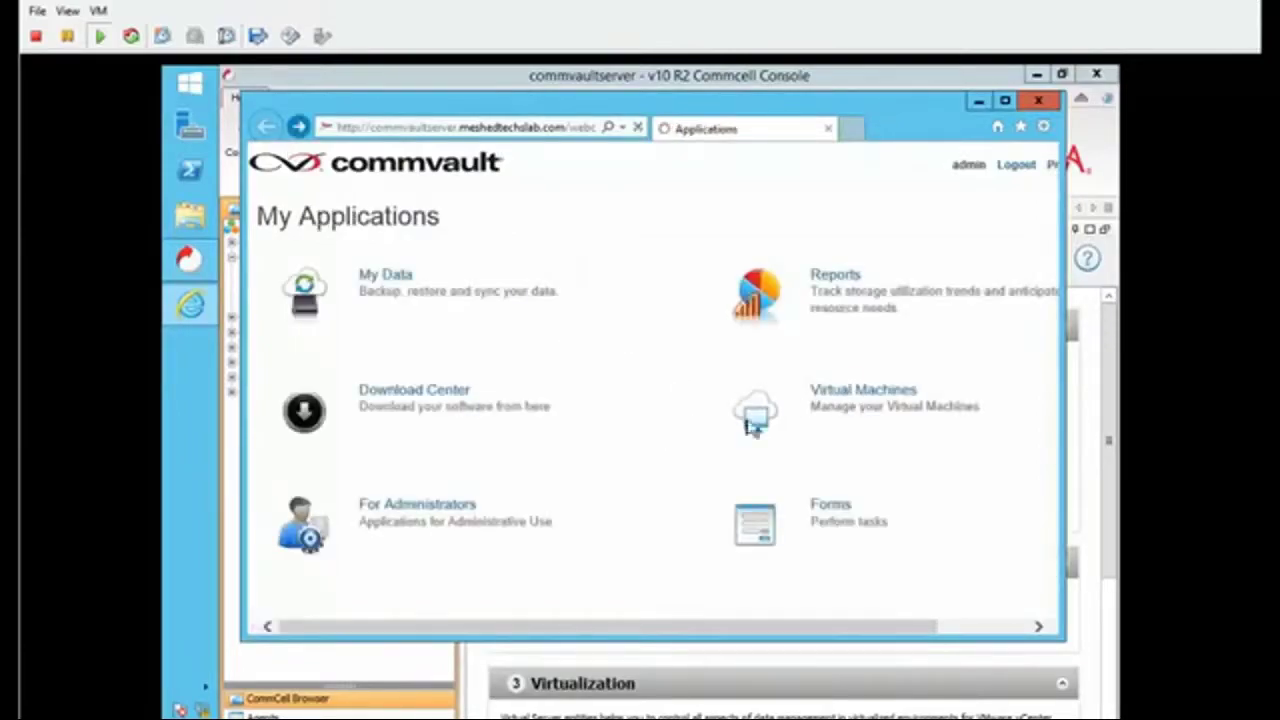
# View the Web Console's Virtual Machines application across its full width and return to My Applications
pyautogui.click(752, 425)
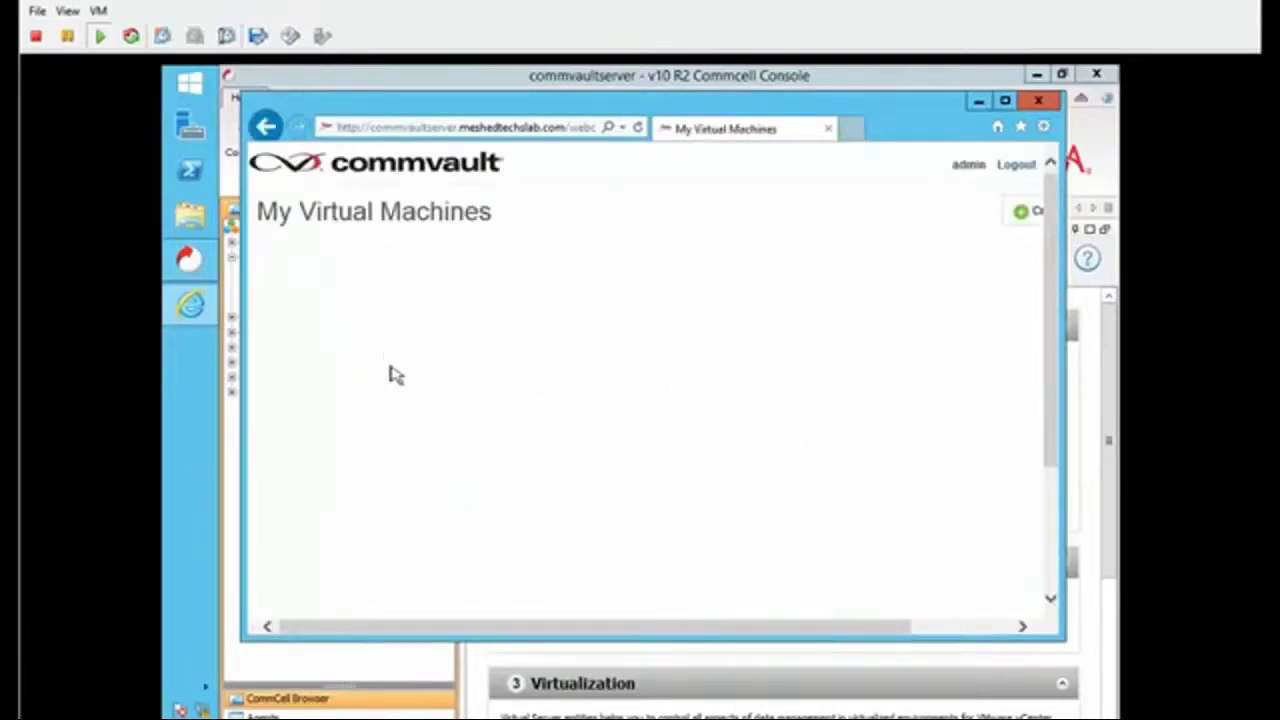
pyautogui.click(973, 630)
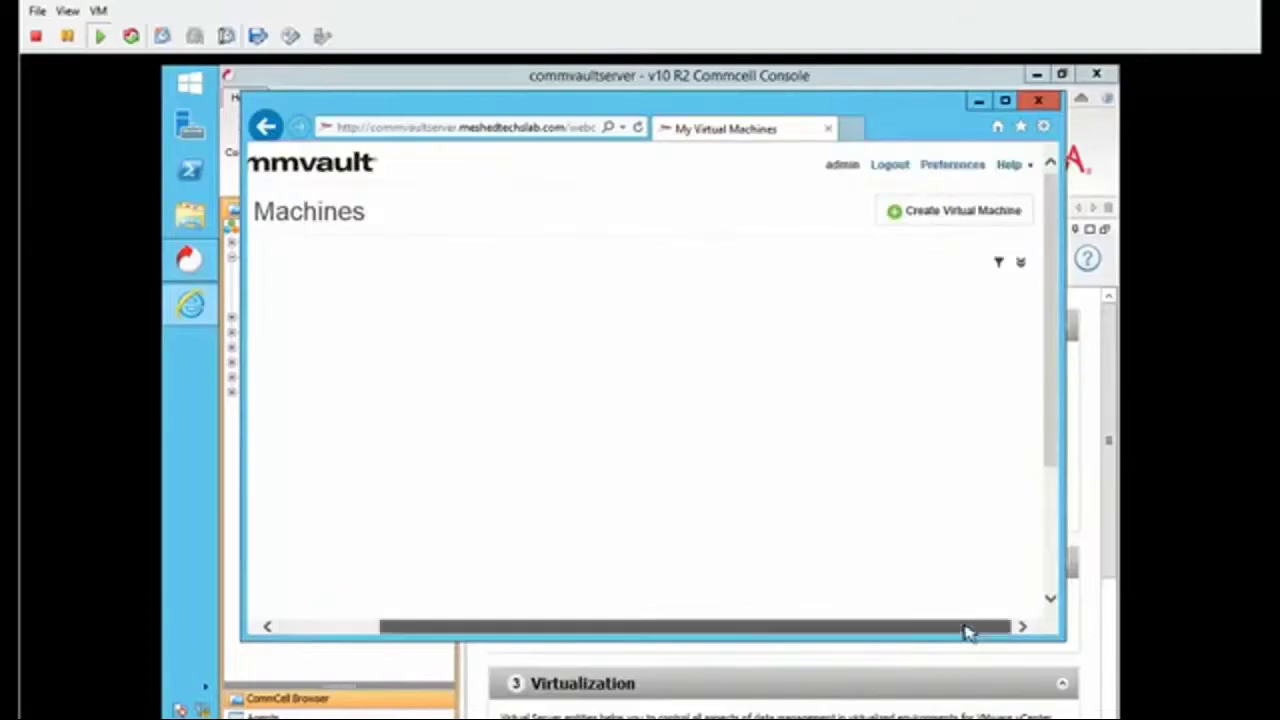
pyautogui.moveTo(963, 626); pyautogui.dragTo(860, 626)
pyautogui.click(268, 130)
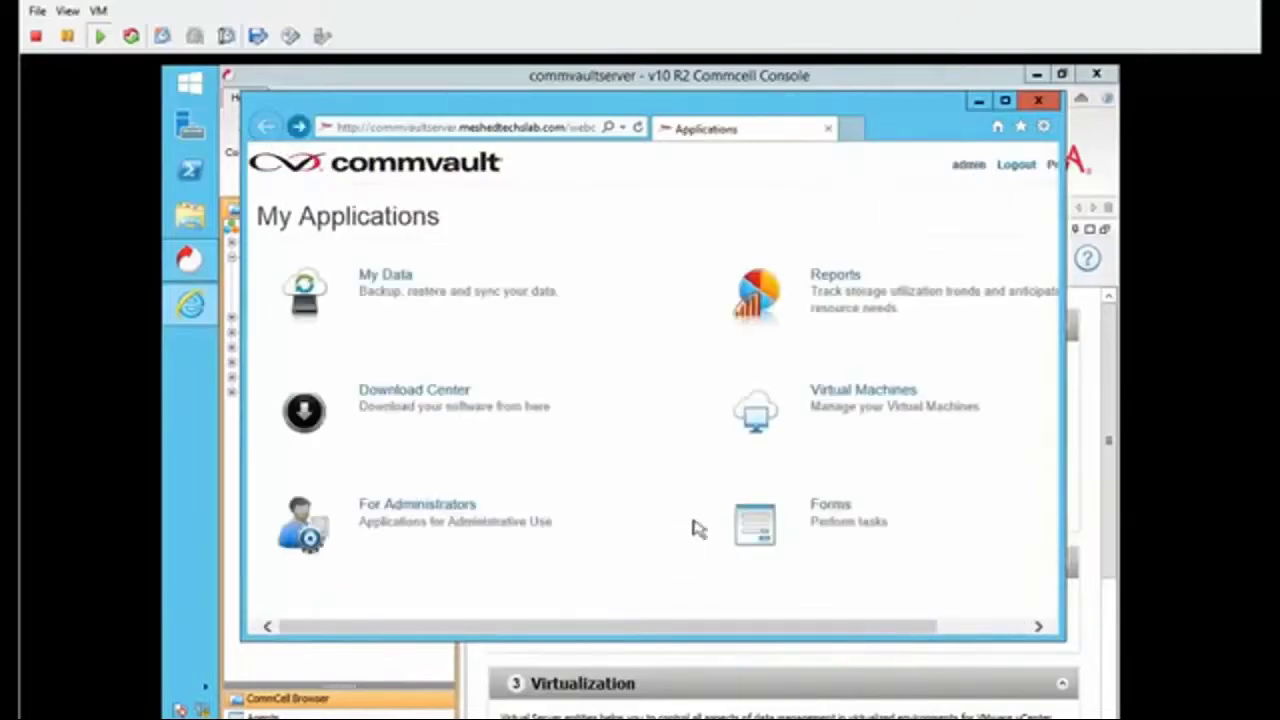
# Examine the Web Console's Reports page and its report tools, and return to My Applications
pyautogui.click(849, 289)
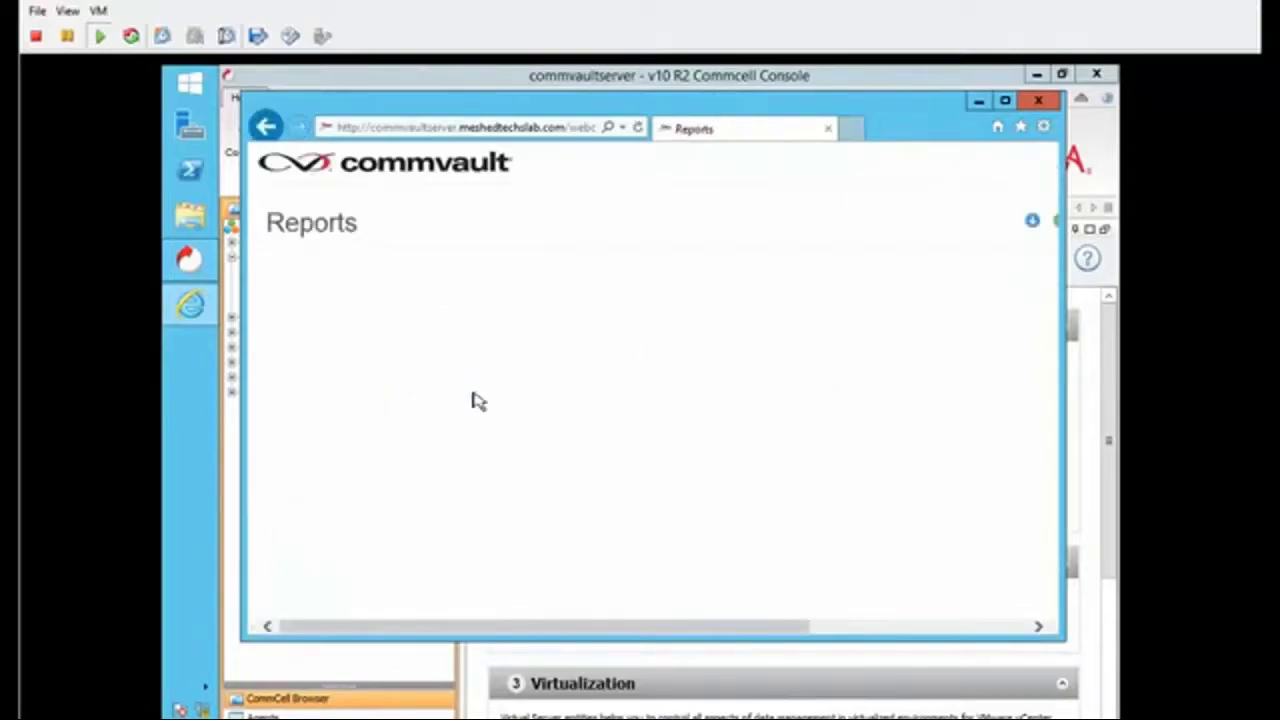
pyautogui.click(936, 632)
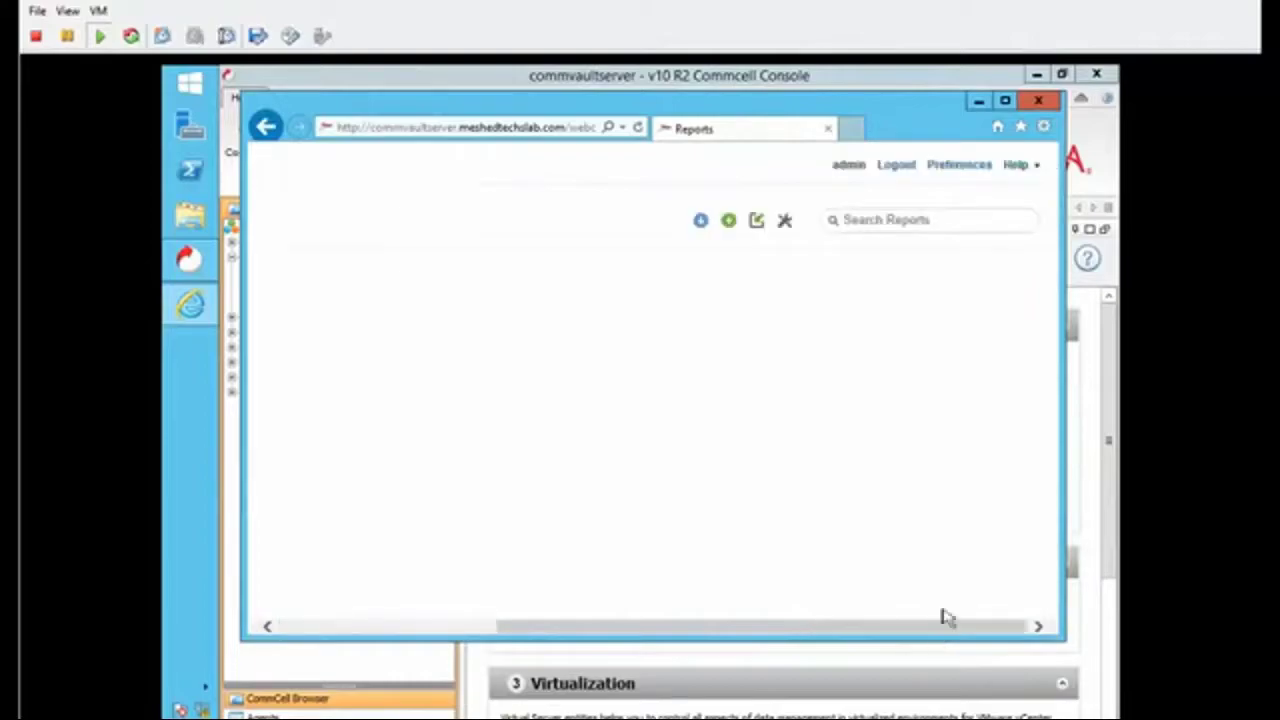
pyautogui.moveTo(800, 634); pyautogui.dragTo(623, 620)
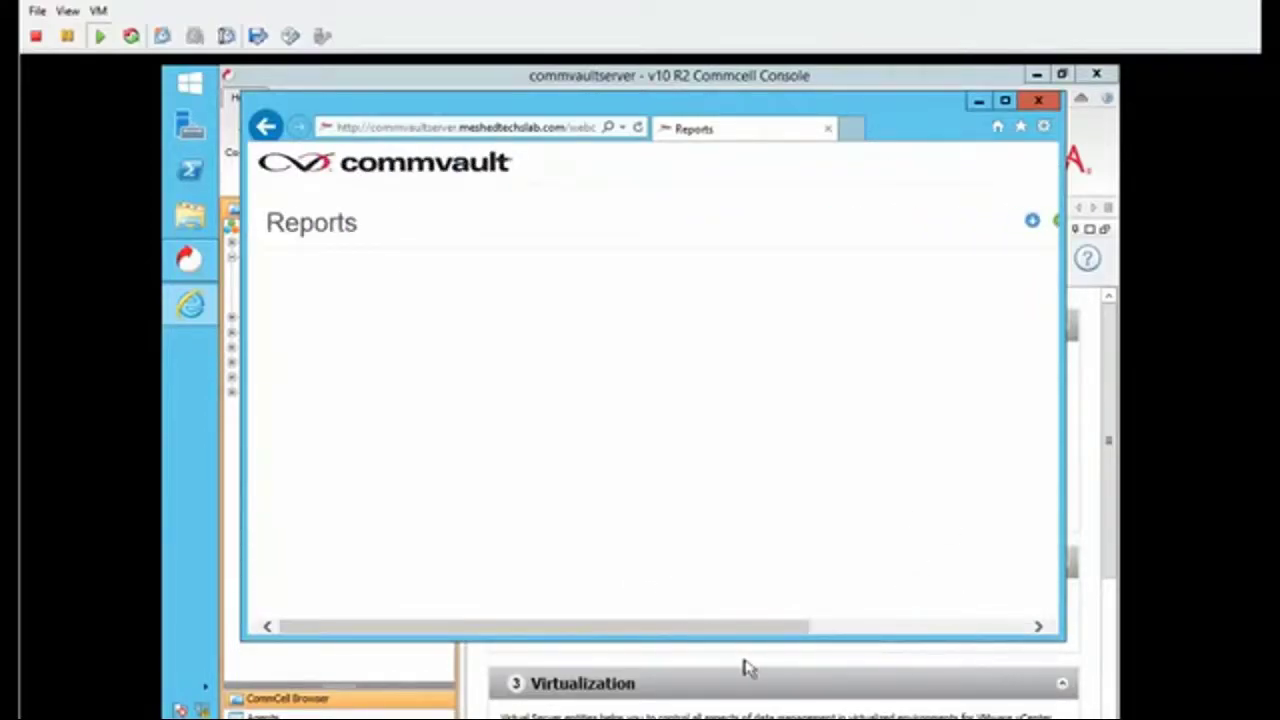
pyautogui.moveTo(690, 638); pyautogui.dragTo(914, 642)
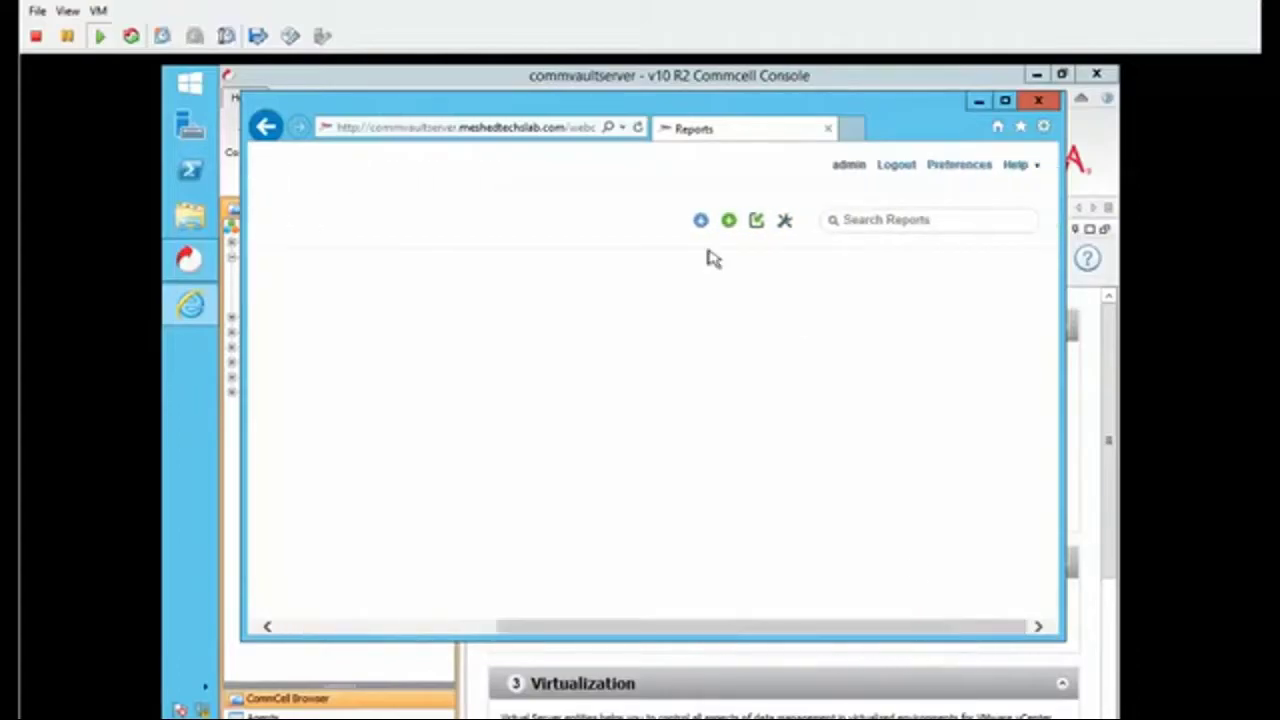
pyautogui.click(472, 627)
pyautogui.click(266, 127)
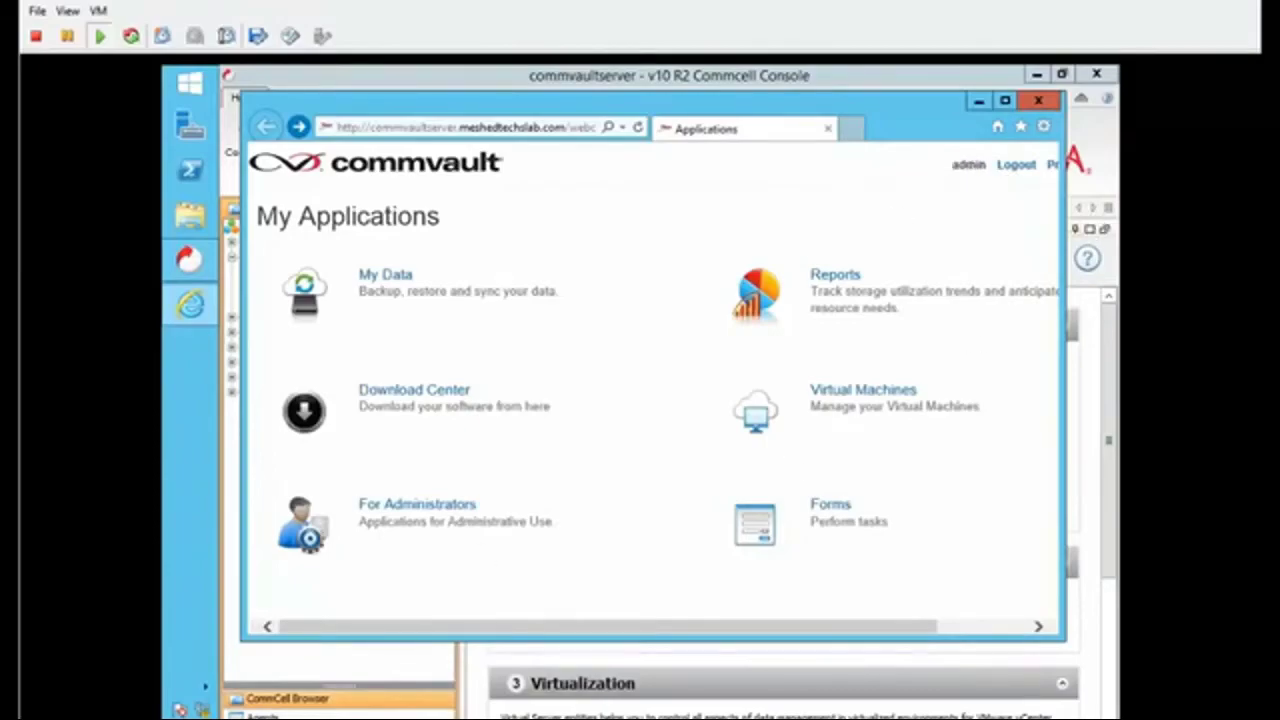
pyautogui.moveTo(617, 111); pyautogui.dragTo(640, 122)
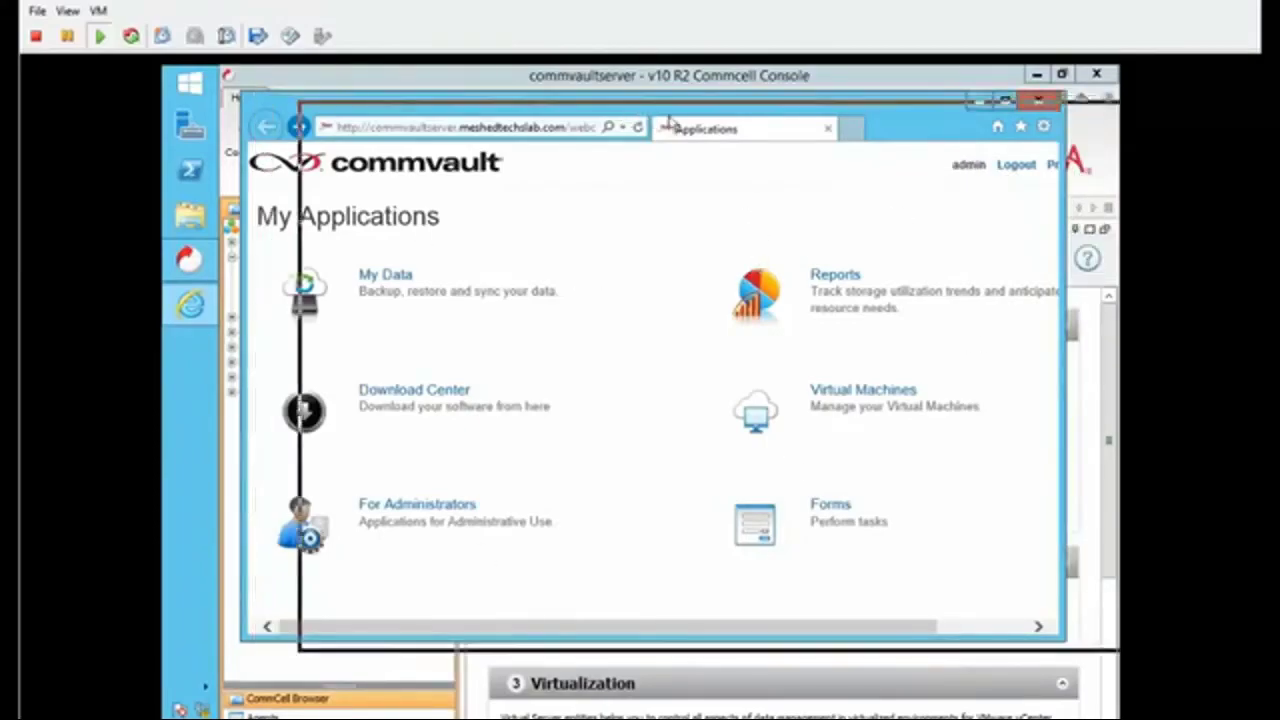